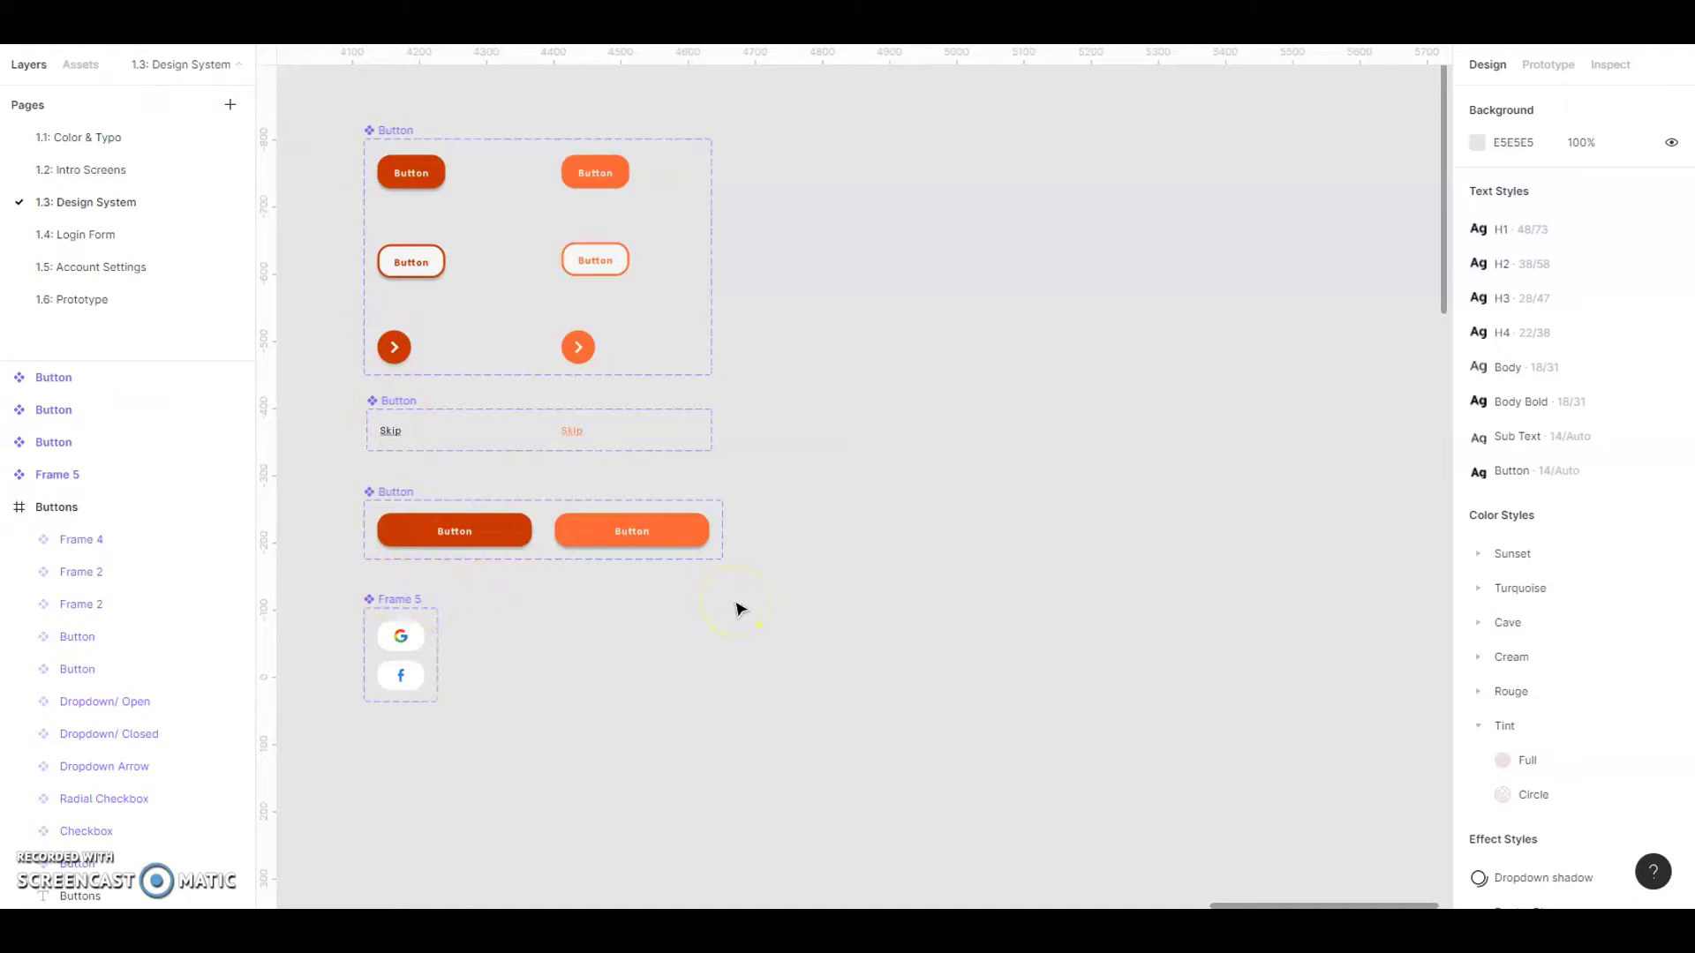
Step: Position the Arrow, Icon/Google and Facebook icon components in the grey frame right of the button sets
{"action": "left_click", "coordinate": [746, 580]}
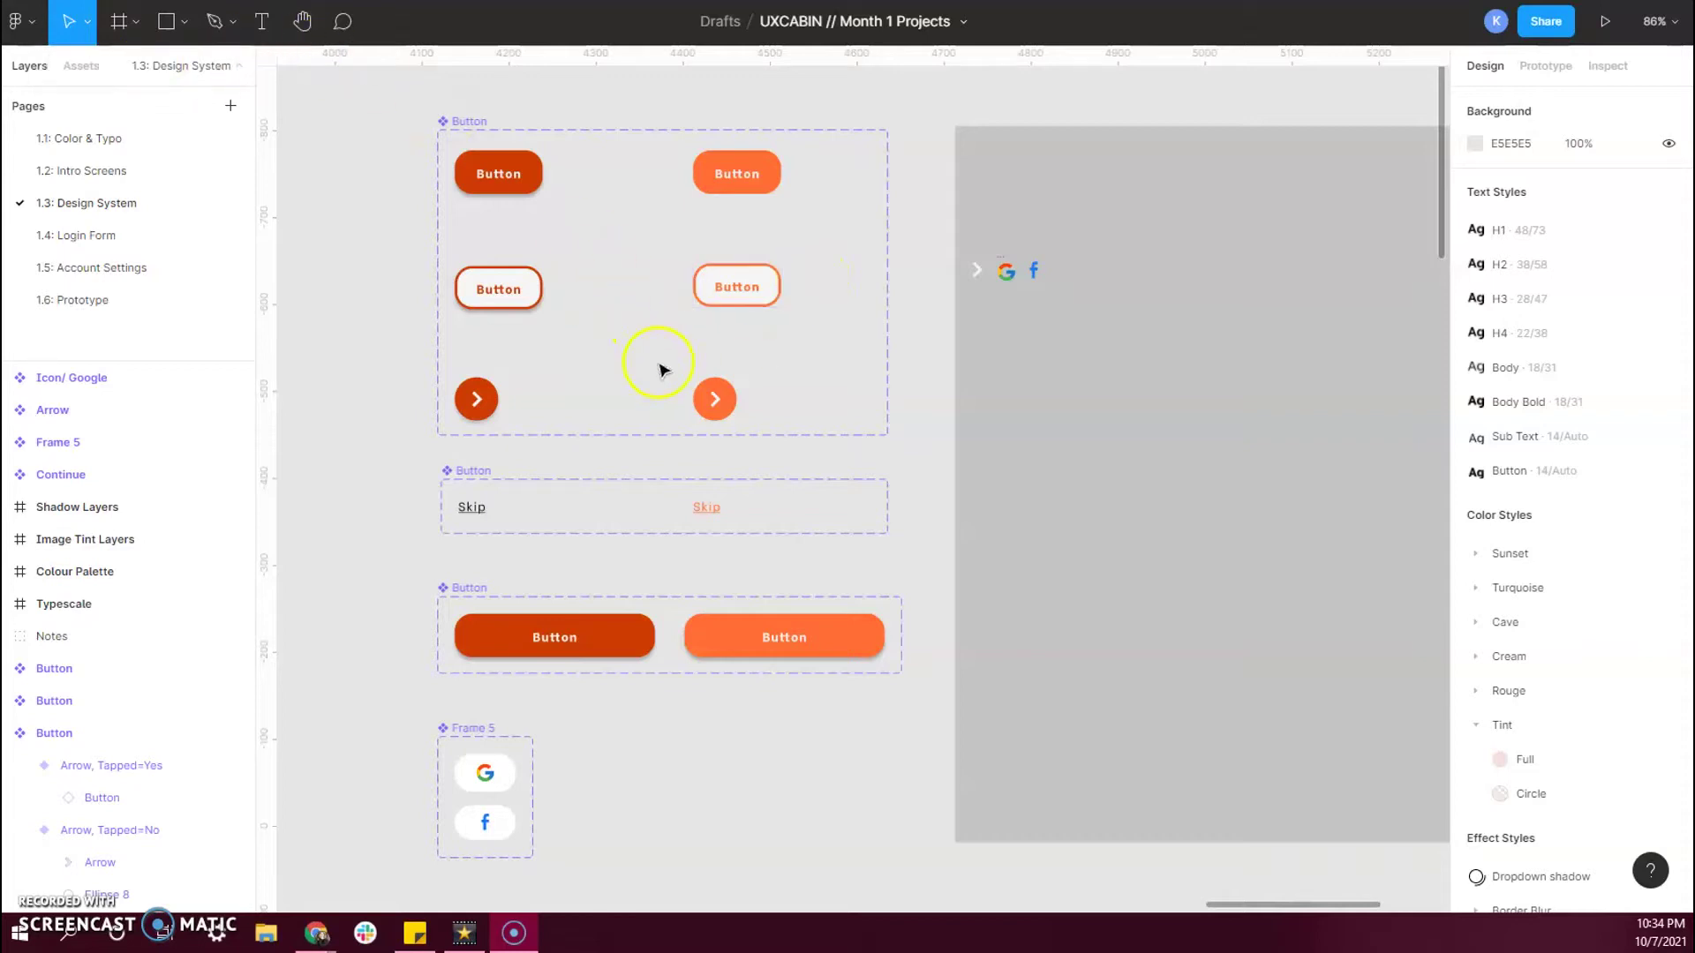
{"action": "left_click", "coordinate": [469, 400]}
Step: Select the Arrow, Google and Facebook icon components and combine them as variants
{"action": "left_click", "coordinate": [713, 400]}
{"action": "key", "text": "Escape"}
{"action": "left_click_drag", "start_coordinate": [1013, 295], "coordinate": [945, 393]}
{"action": "scroll", "coordinate": [943, 393], "scroll_direction": "up", "scroll_amount": 5}
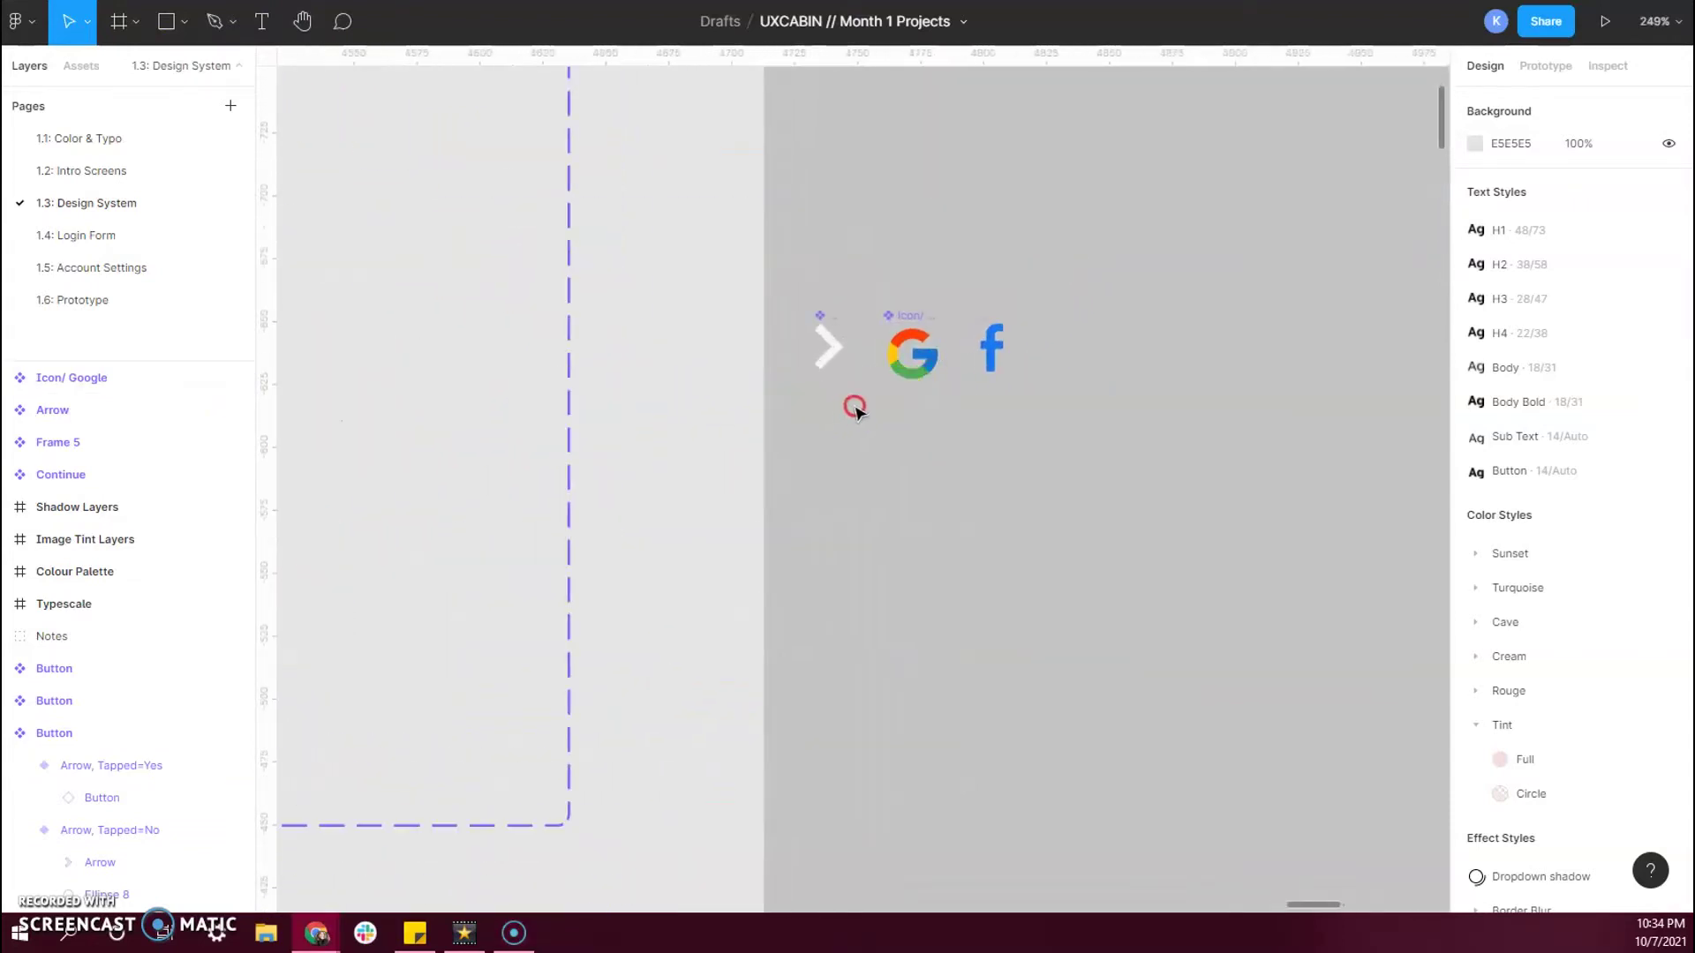
{"action": "scroll", "coordinate": [902, 409], "scroll_direction": "up", "scroll_amount": 4}
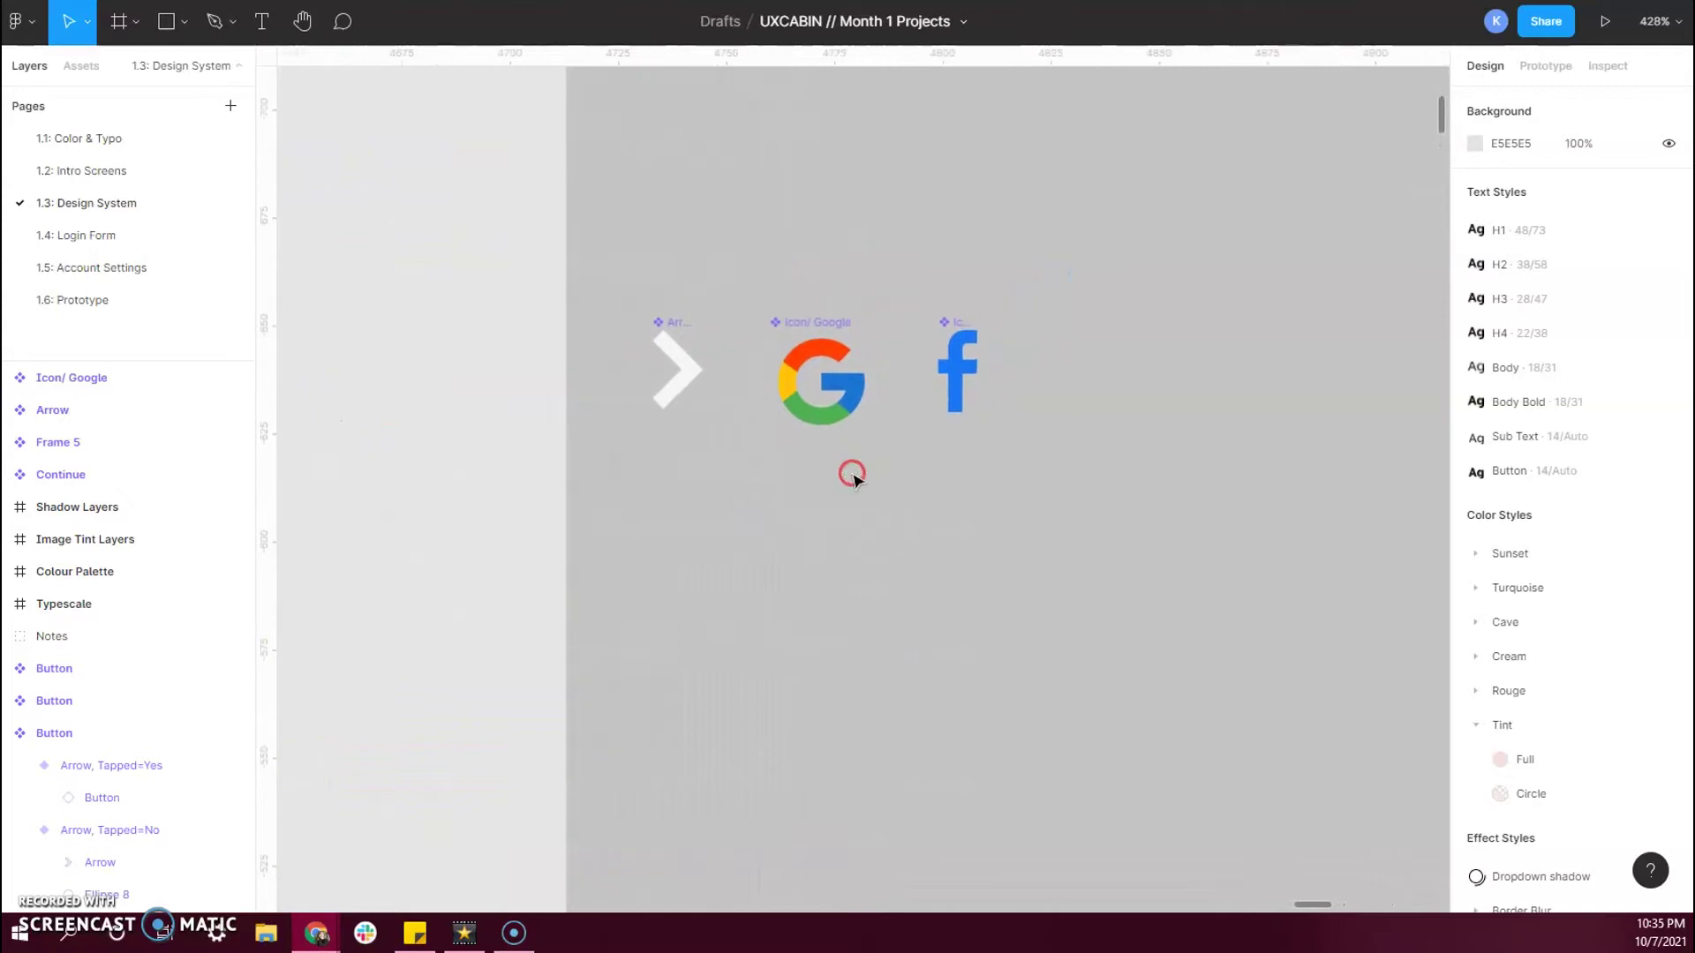
{"action": "left_click", "coordinate": [664, 355]}
{"action": "left_click", "coordinate": [674, 360]}
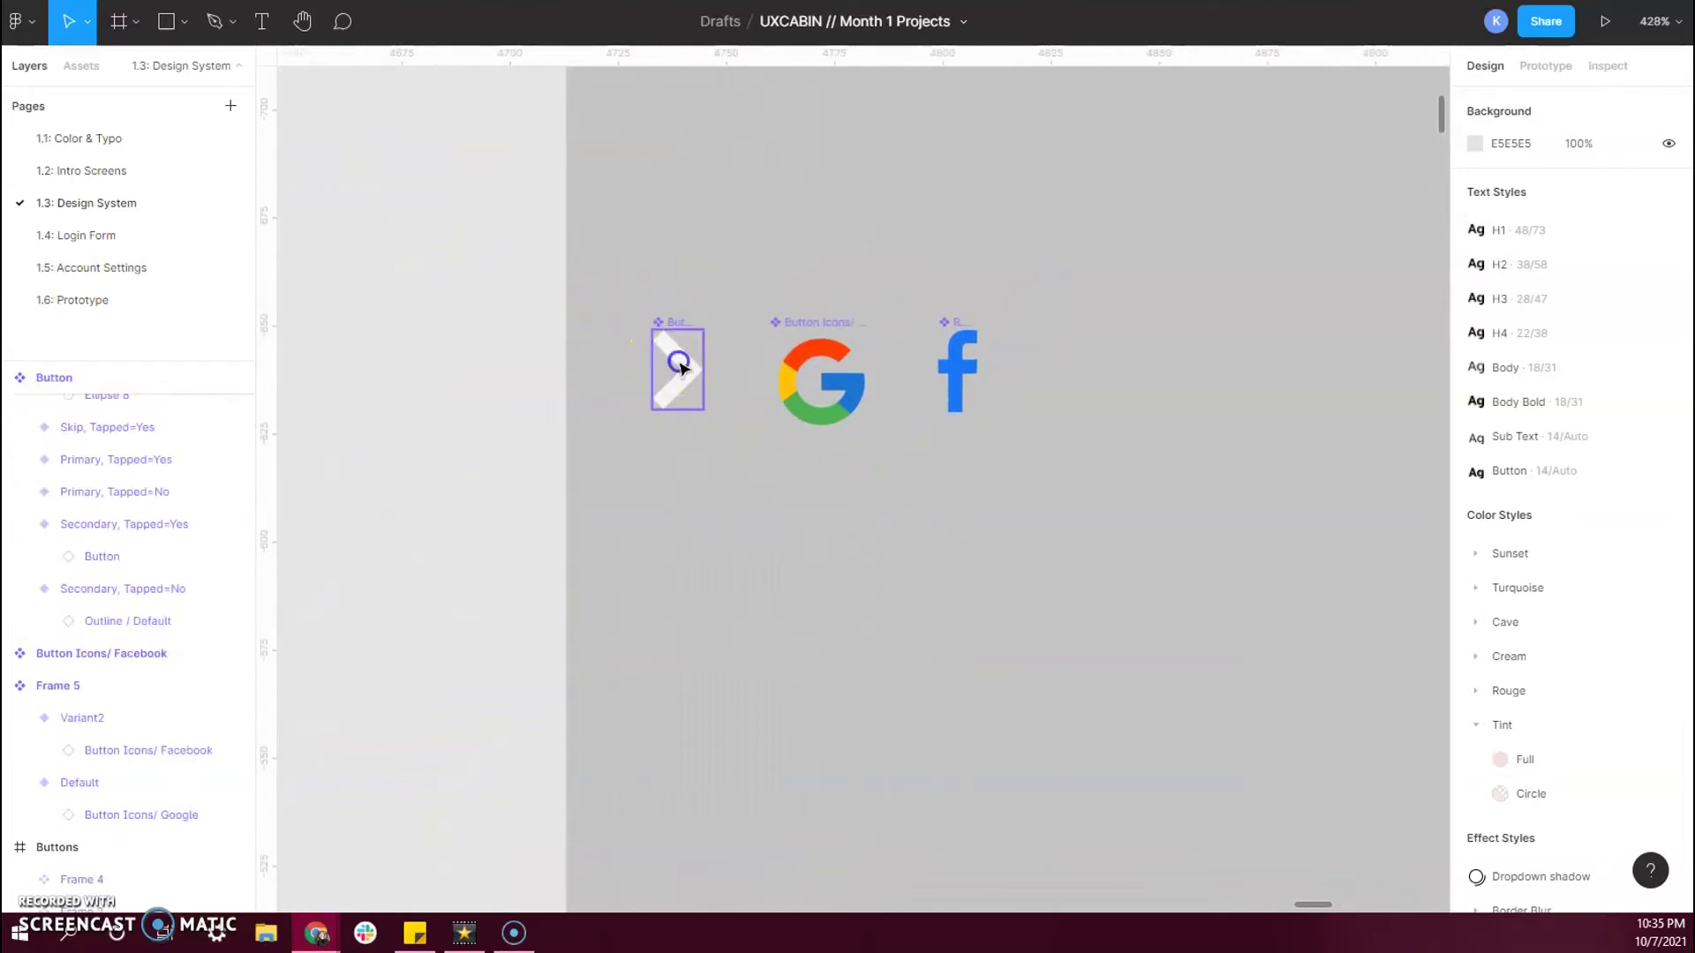
{"action": "left_click", "coordinate": [795, 369], "text": "shift"}
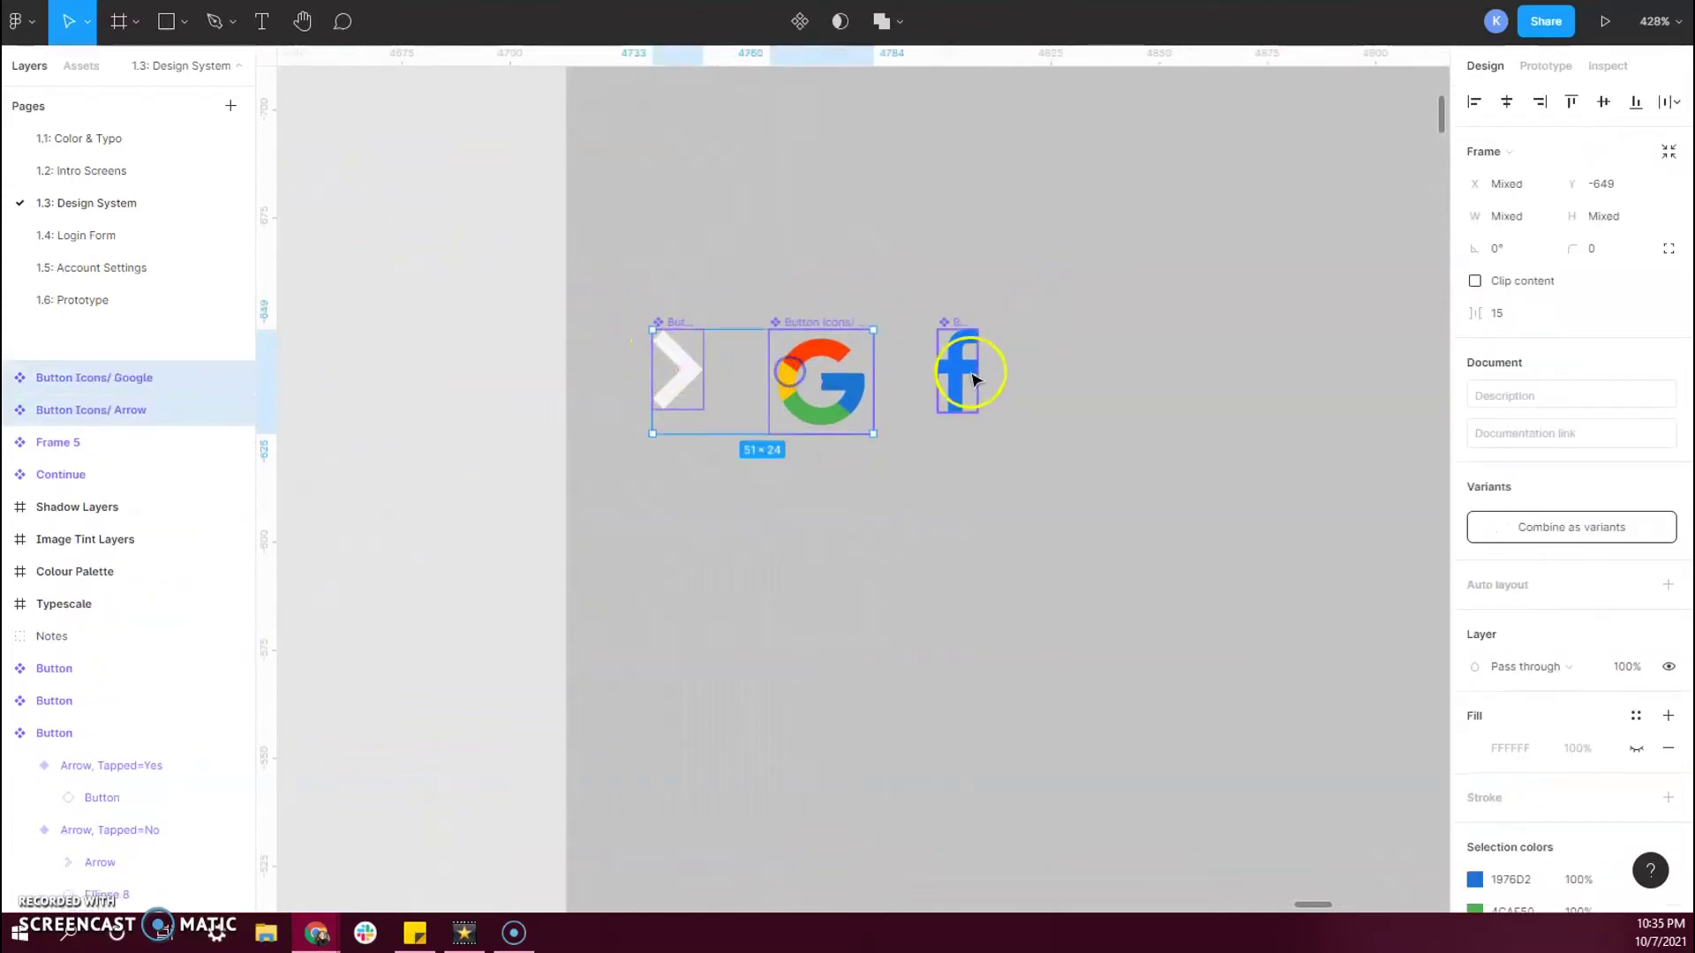
{"action": "left_click", "coordinate": [964, 369], "text": "shift"}
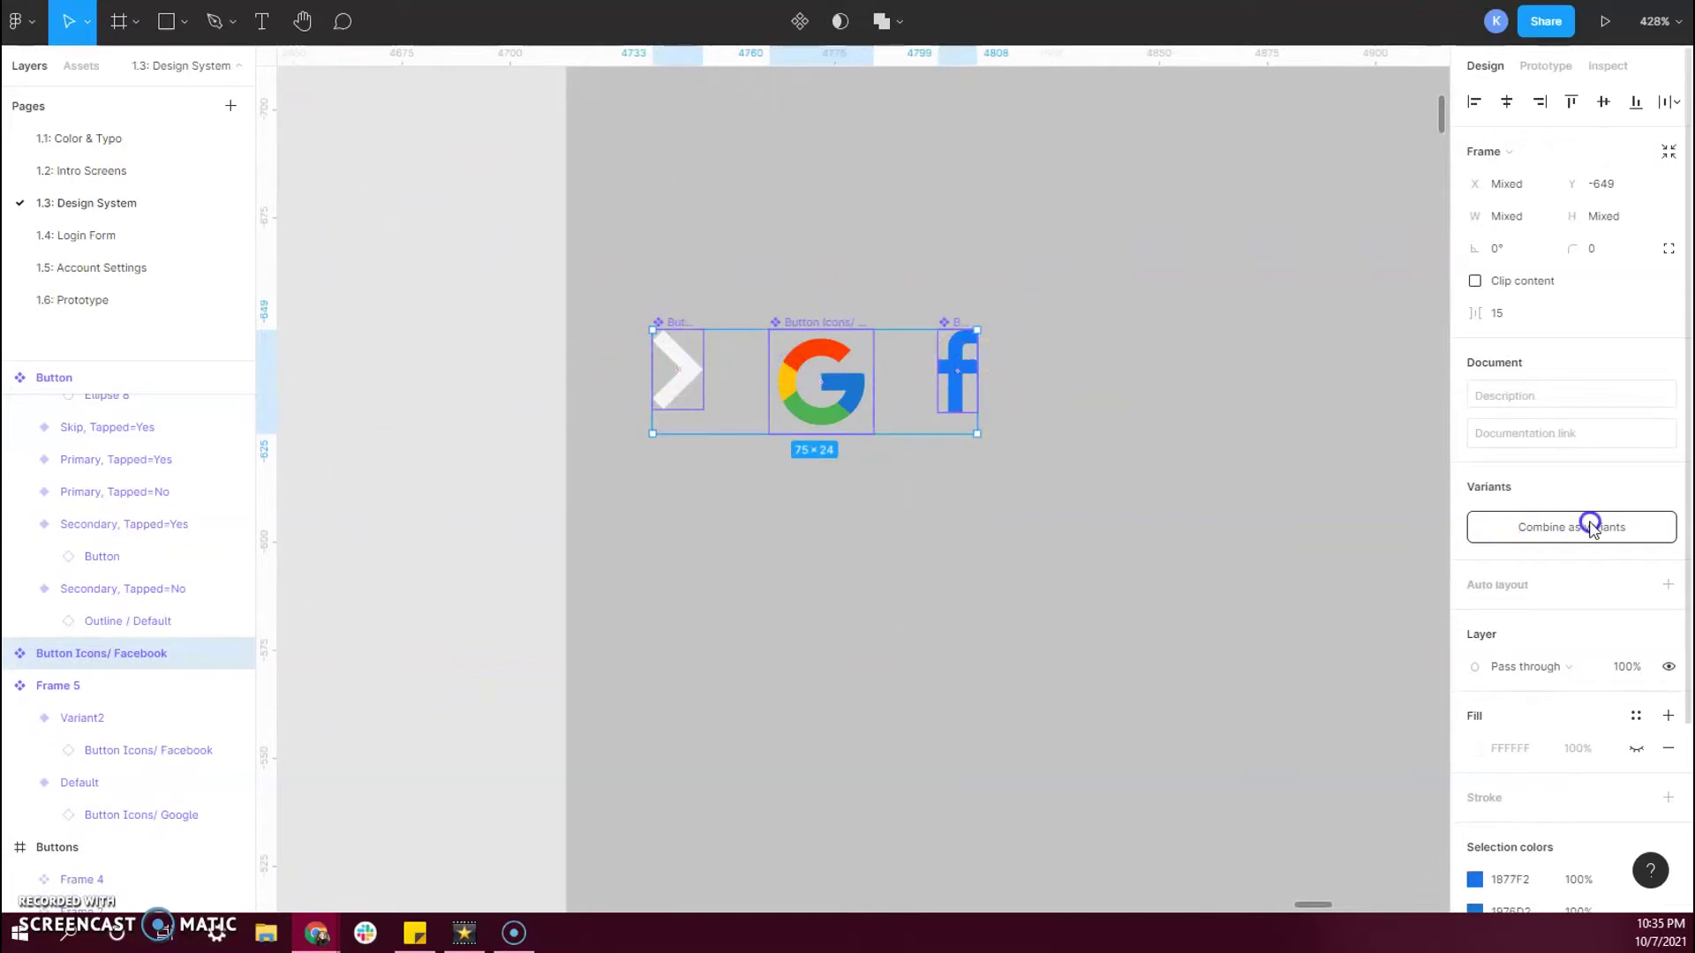
{"action": "left_click", "coordinate": [1515, 530]}
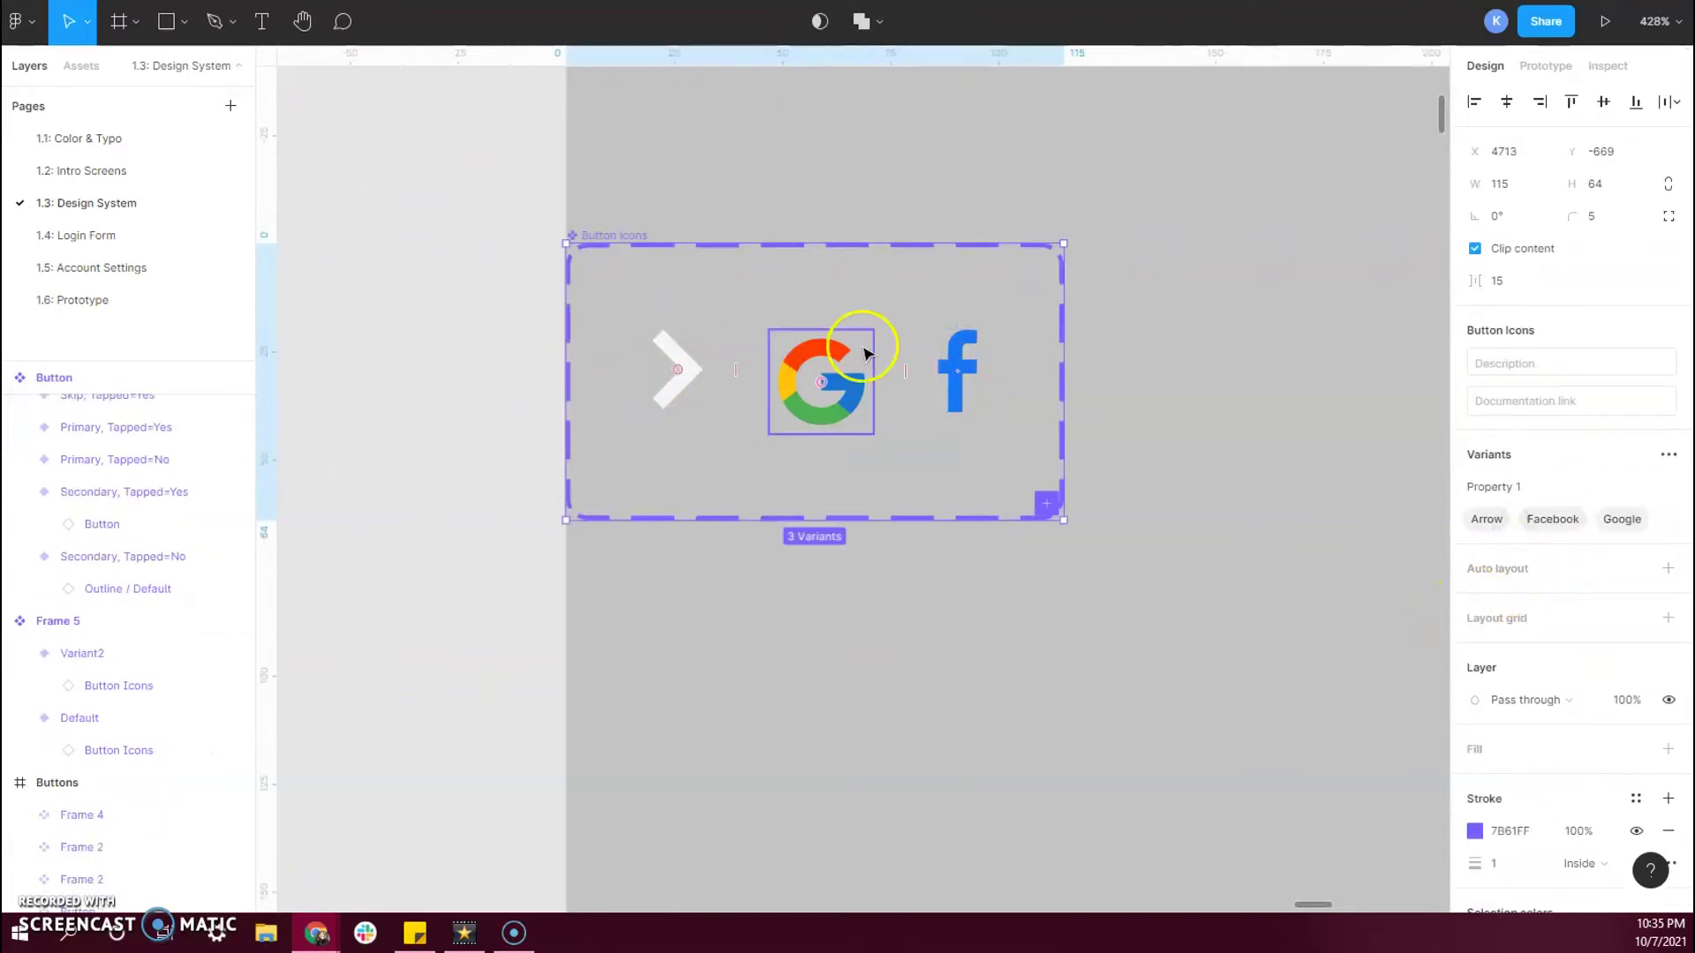
Step: Keep the Facebook variant's Property 1 value and move the Button Icons set to the grey frame's top
{"action": "left_click", "coordinate": [1607, 415]}
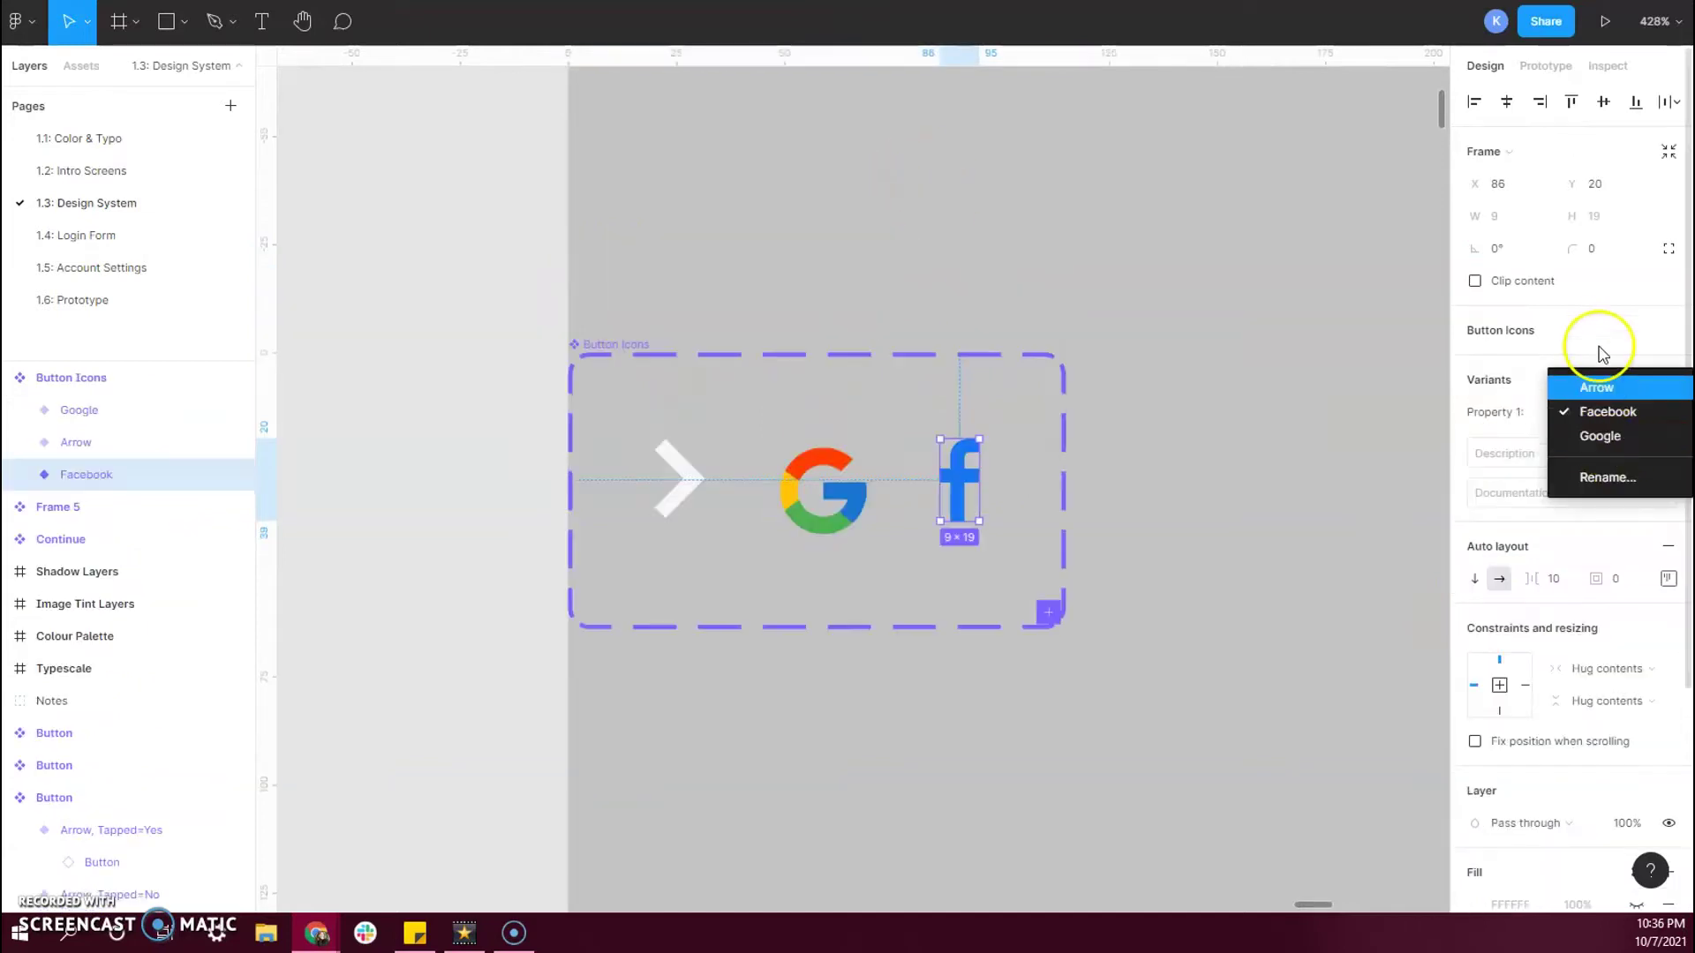
{"action": "key", "text": "Escape"}
{"action": "scroll", "coordinate": [1177, 465], "scroll_direction": "right", "scroll_amount": 4}
{"action": "scroll", "coordinate": [1085, 453], "scroll_direction": "left", "scroll_amount": 5}
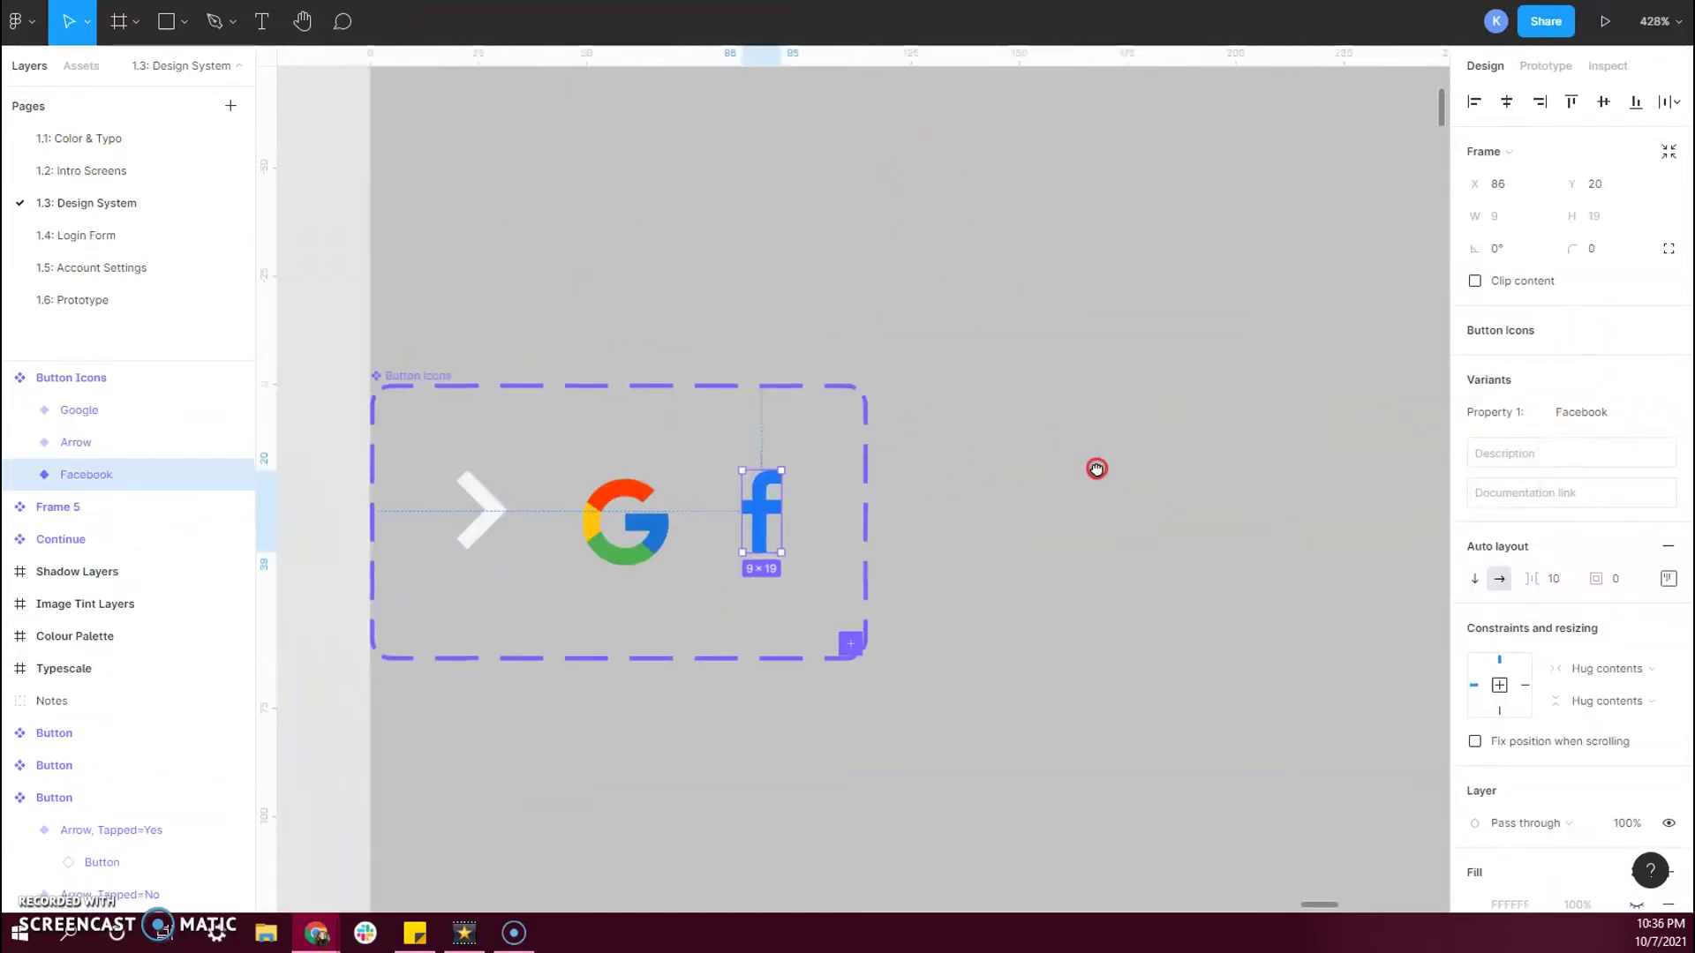
{"action": "scroll", "coordinate": [1024, 428], "scroll_direction": "down", "scroll_amount": 3}
{"action": "left_click", "coordinate": [945, 296]}
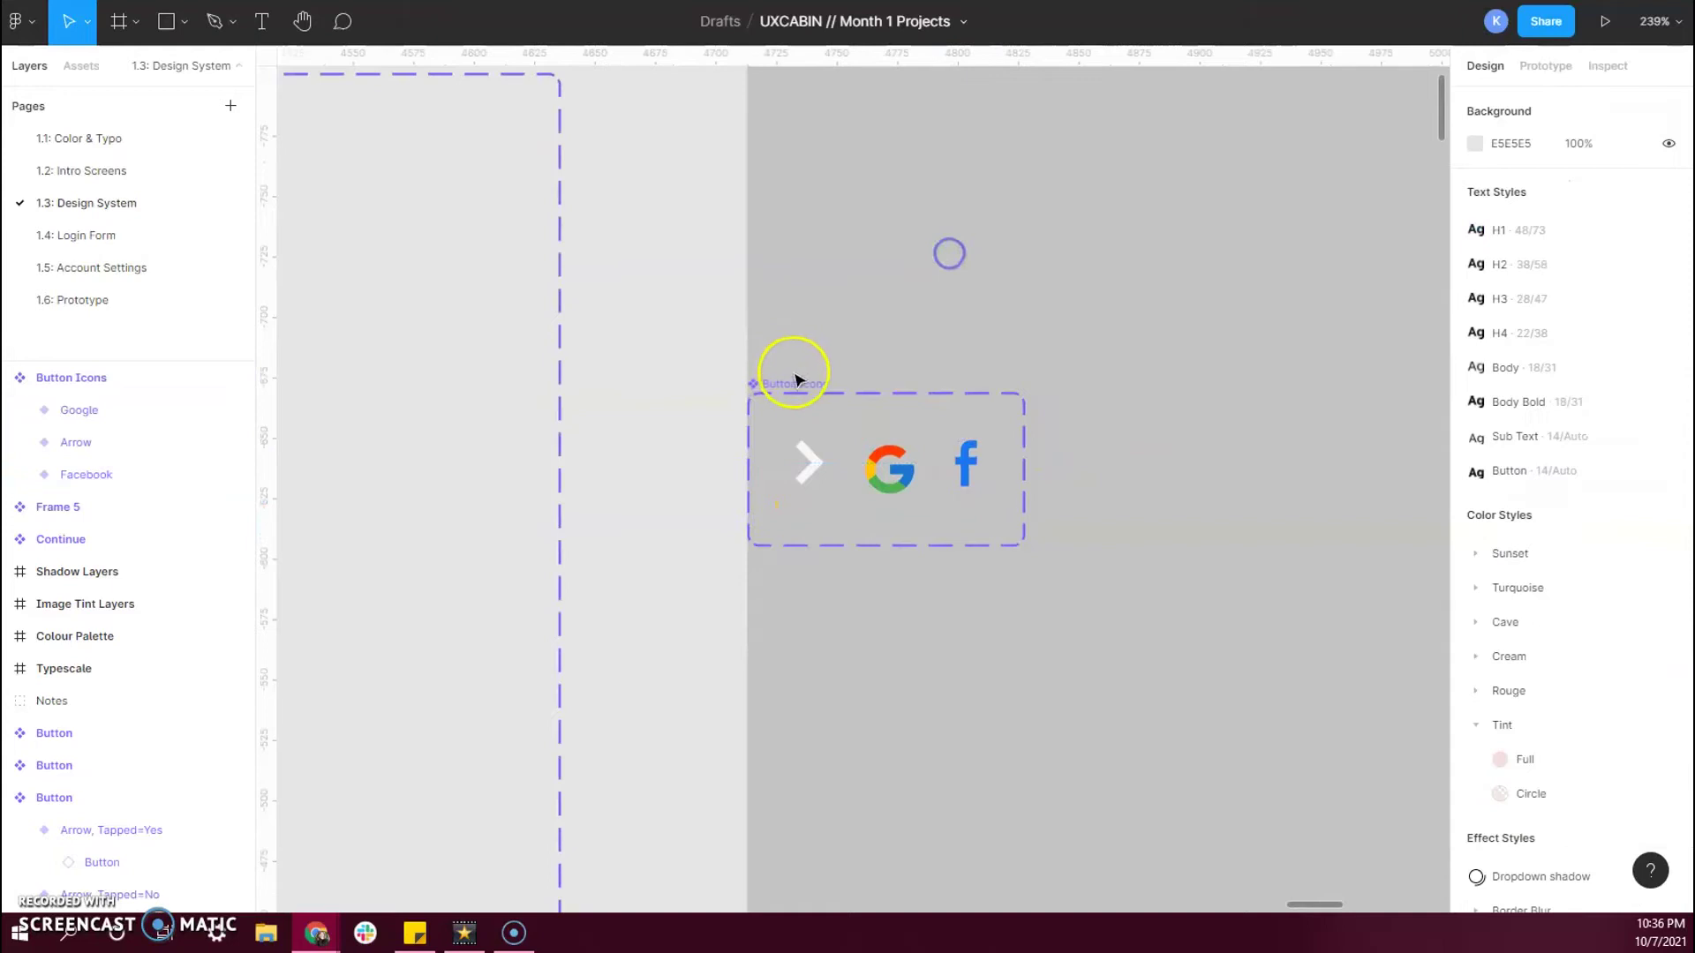
{"action": "left_click_drag", "start_coordinate": [800, 384], "coordinate": [832, 94]}
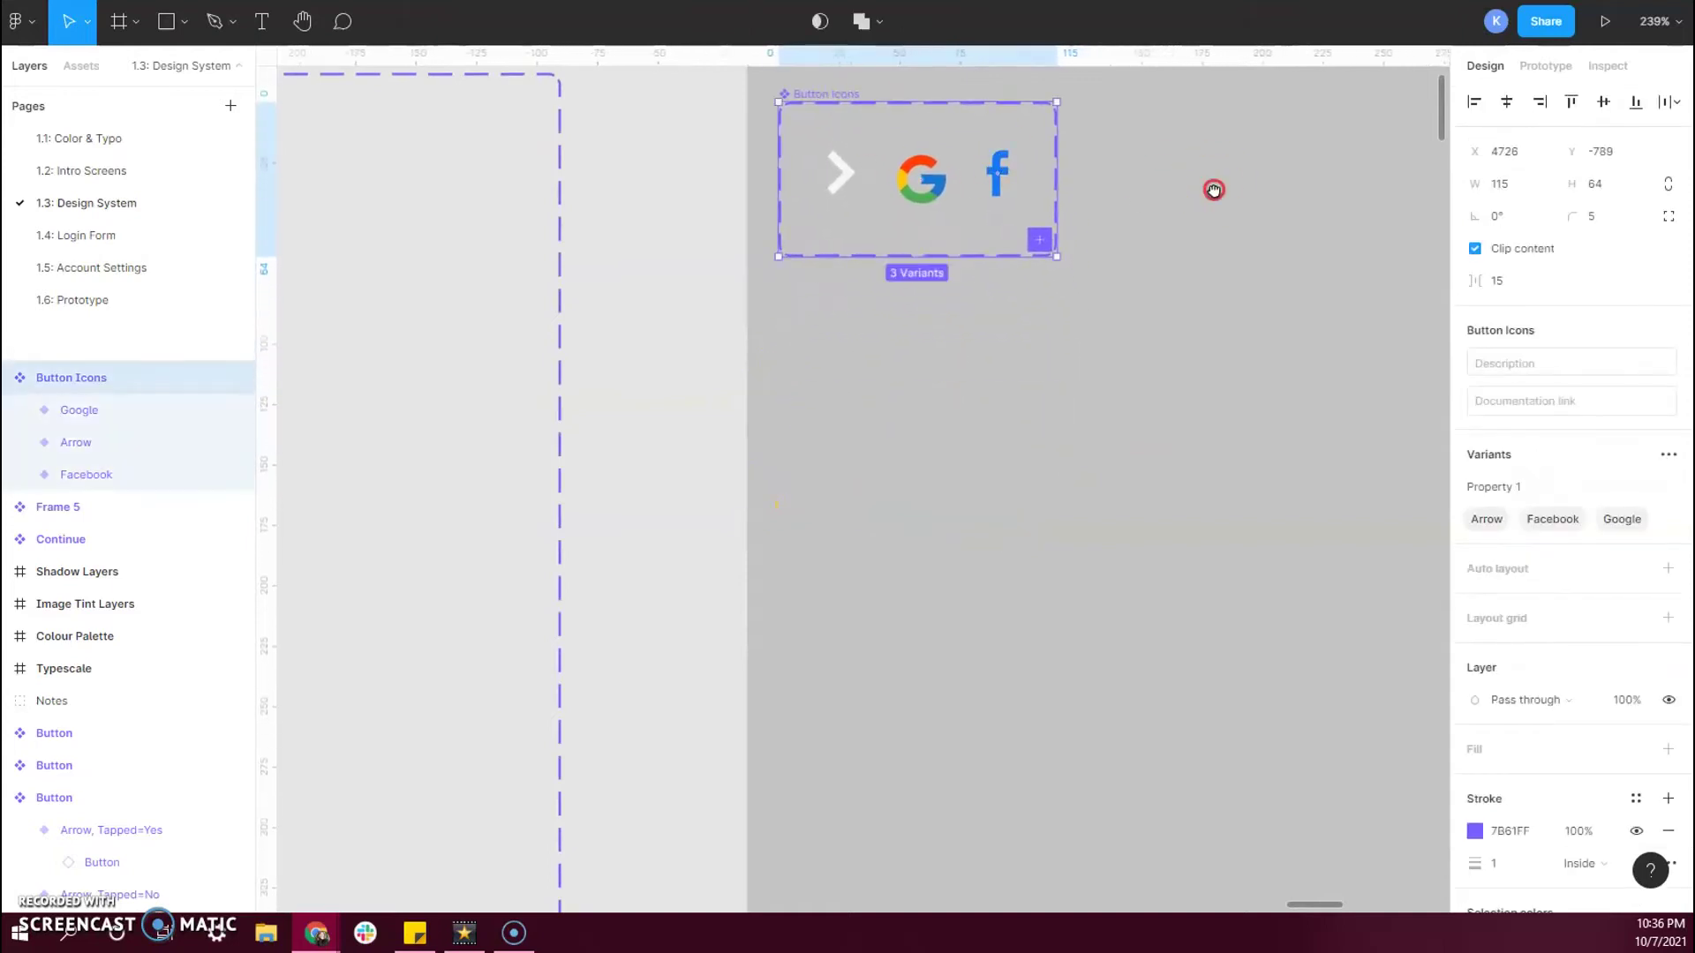
{"action": "scroll", "coordinate": [852, 162], "scroll_direction": "up", "scroll_amount": 2}
{"action": "left_click_drag", "start_coordinate": [810, 159], "coordinate": [798, 141]}
{"action": "left_click", "coordinate": [679, 446]}
{"action": "scroll", "coordinate": [733, 450], "scroll_direction": "left", "scroll_amount": 2}
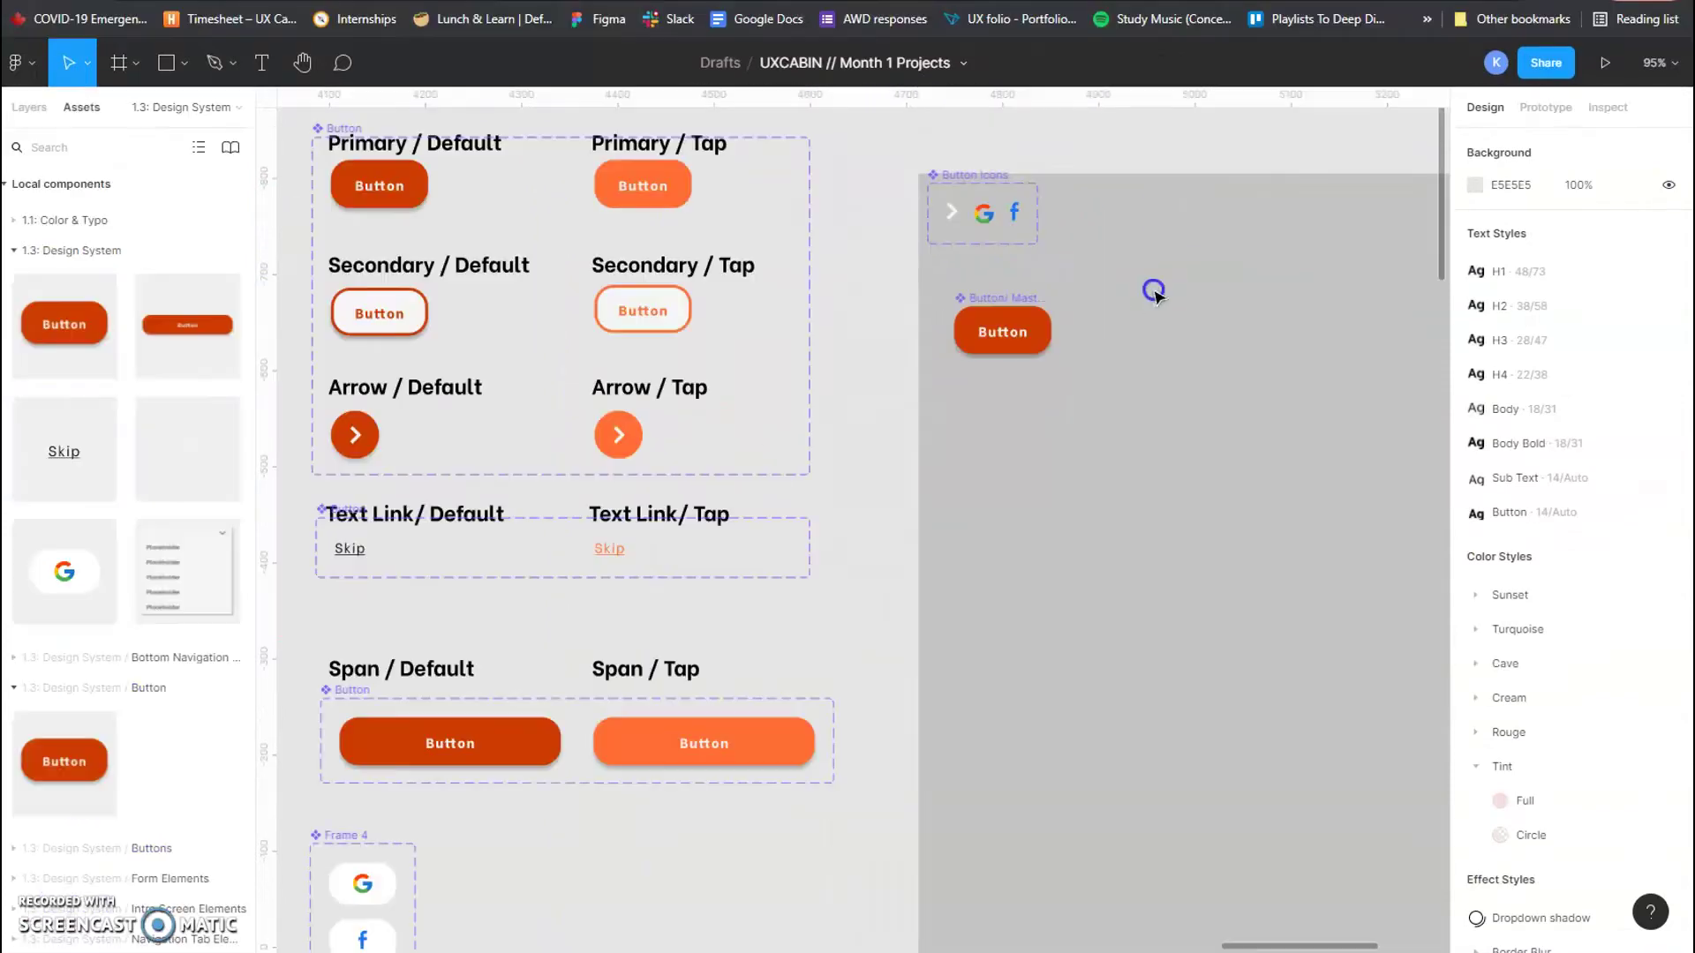
Step: Switch the Button Icons instance through Facebook, Google and Arrow, ending on Facebook
{"action": "left_click", "coordinate": [1155, 294]}
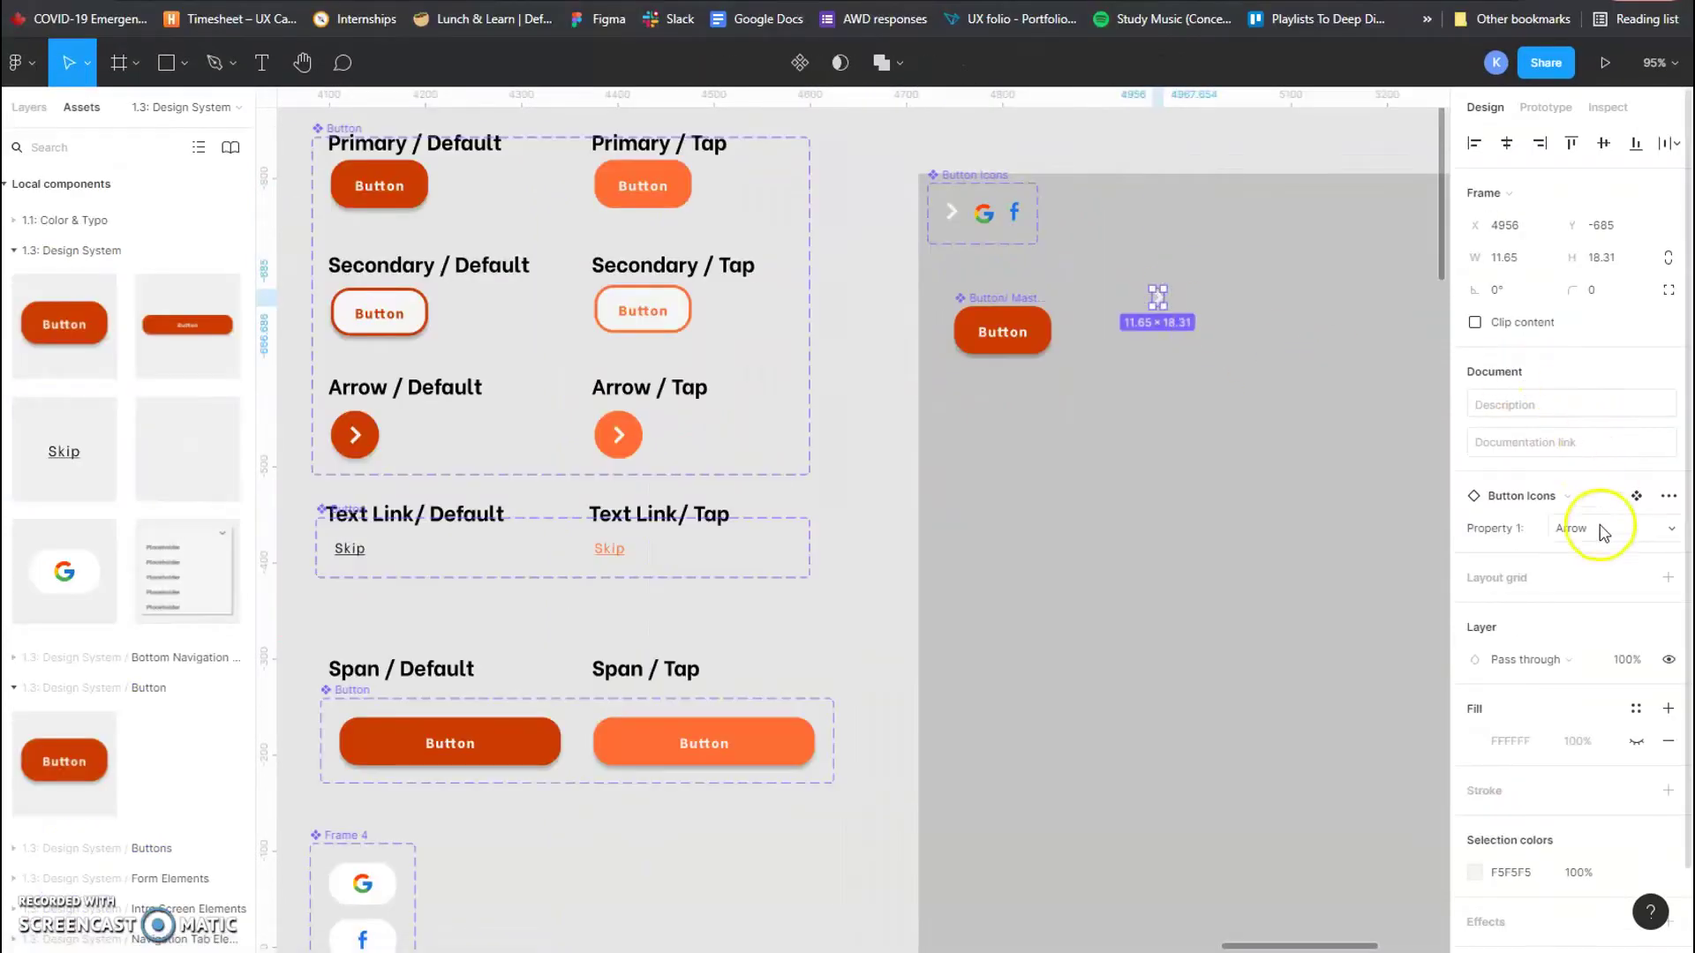
{"action": "left_click", "coordinate": [1673, 529]}
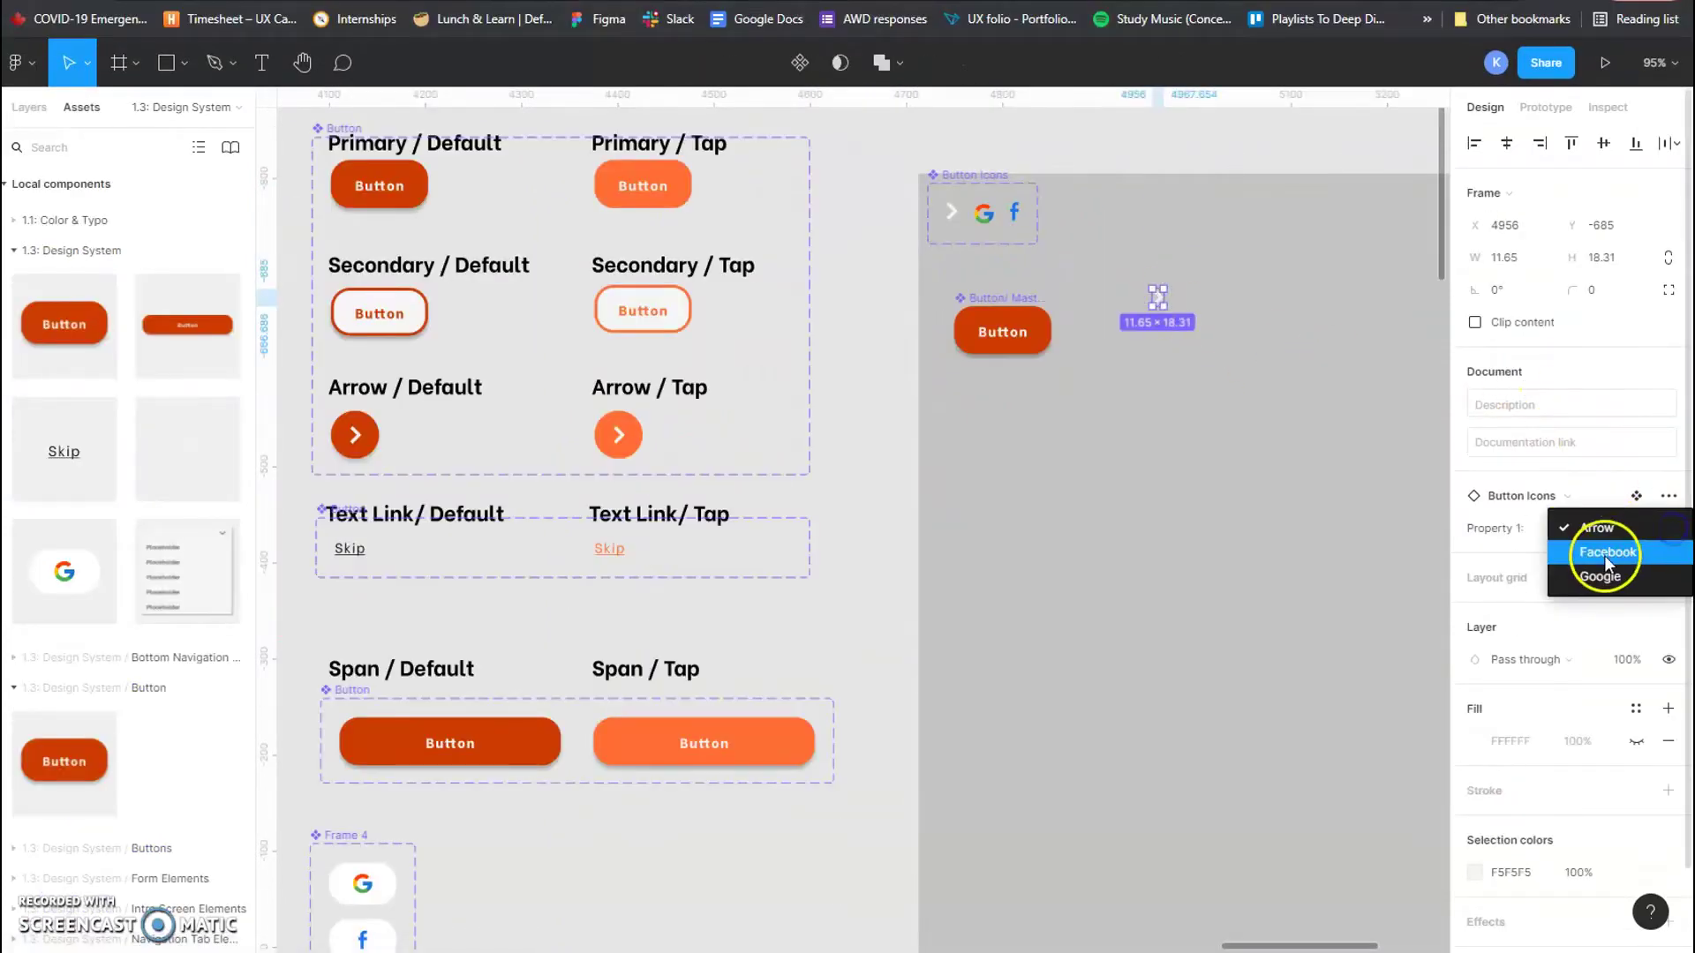
{"action": "left_click", "coordinate": [1603, 553]}
{"action": "left_click", "coordinate": [1671, 529]}
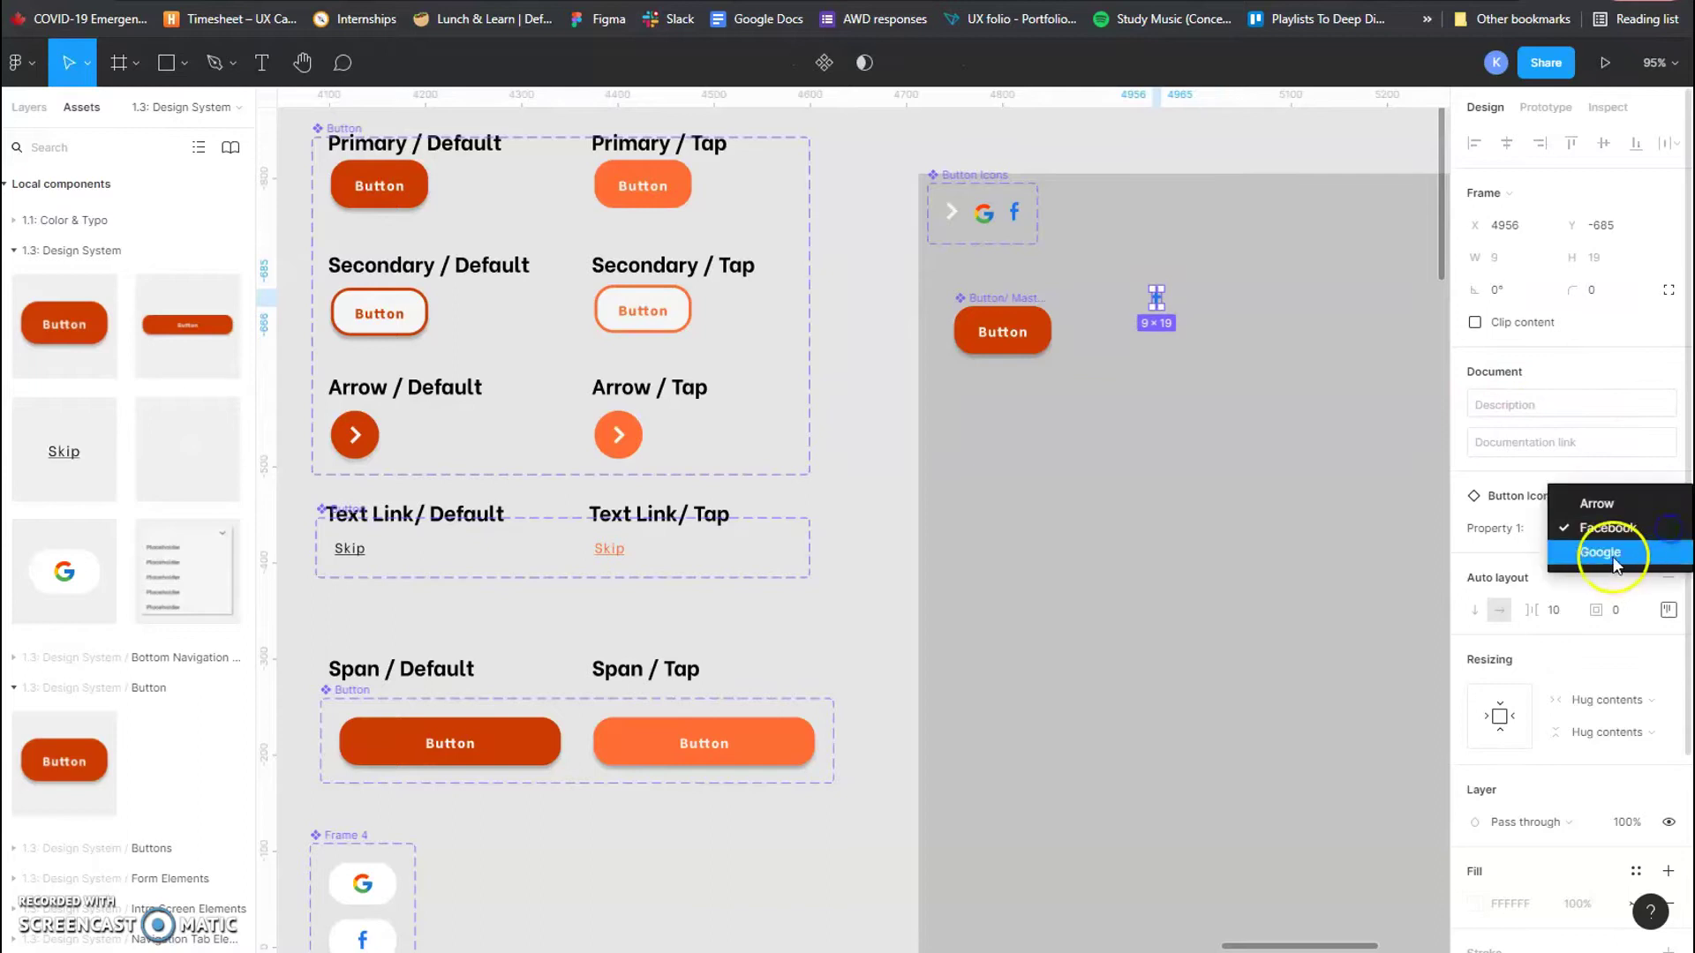
{"action": "left_click", "coordinate": [1609, 551]}
{"action": "left_click", "coordinate": [1668, 528]}
{"action": "left_click", "coordinate": [1607, 504]}
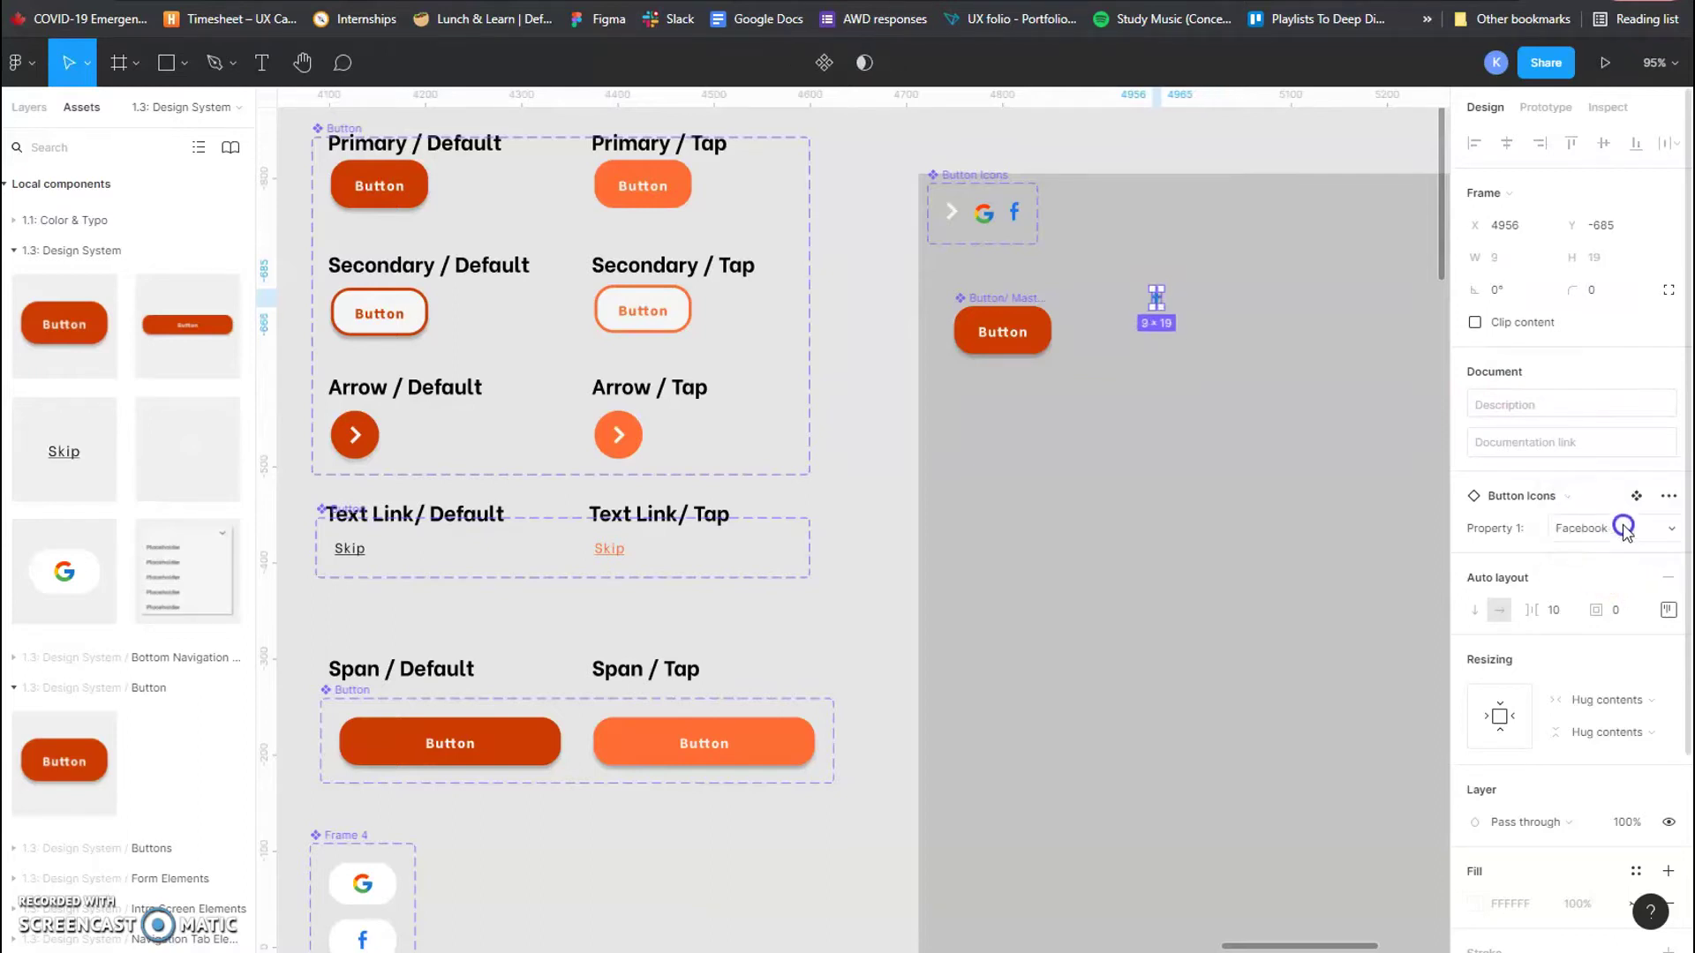
{"action": "left_click", "coordinate": [1668, 527]}
{"action": "left_click", "coordinate": [1616, 505]}
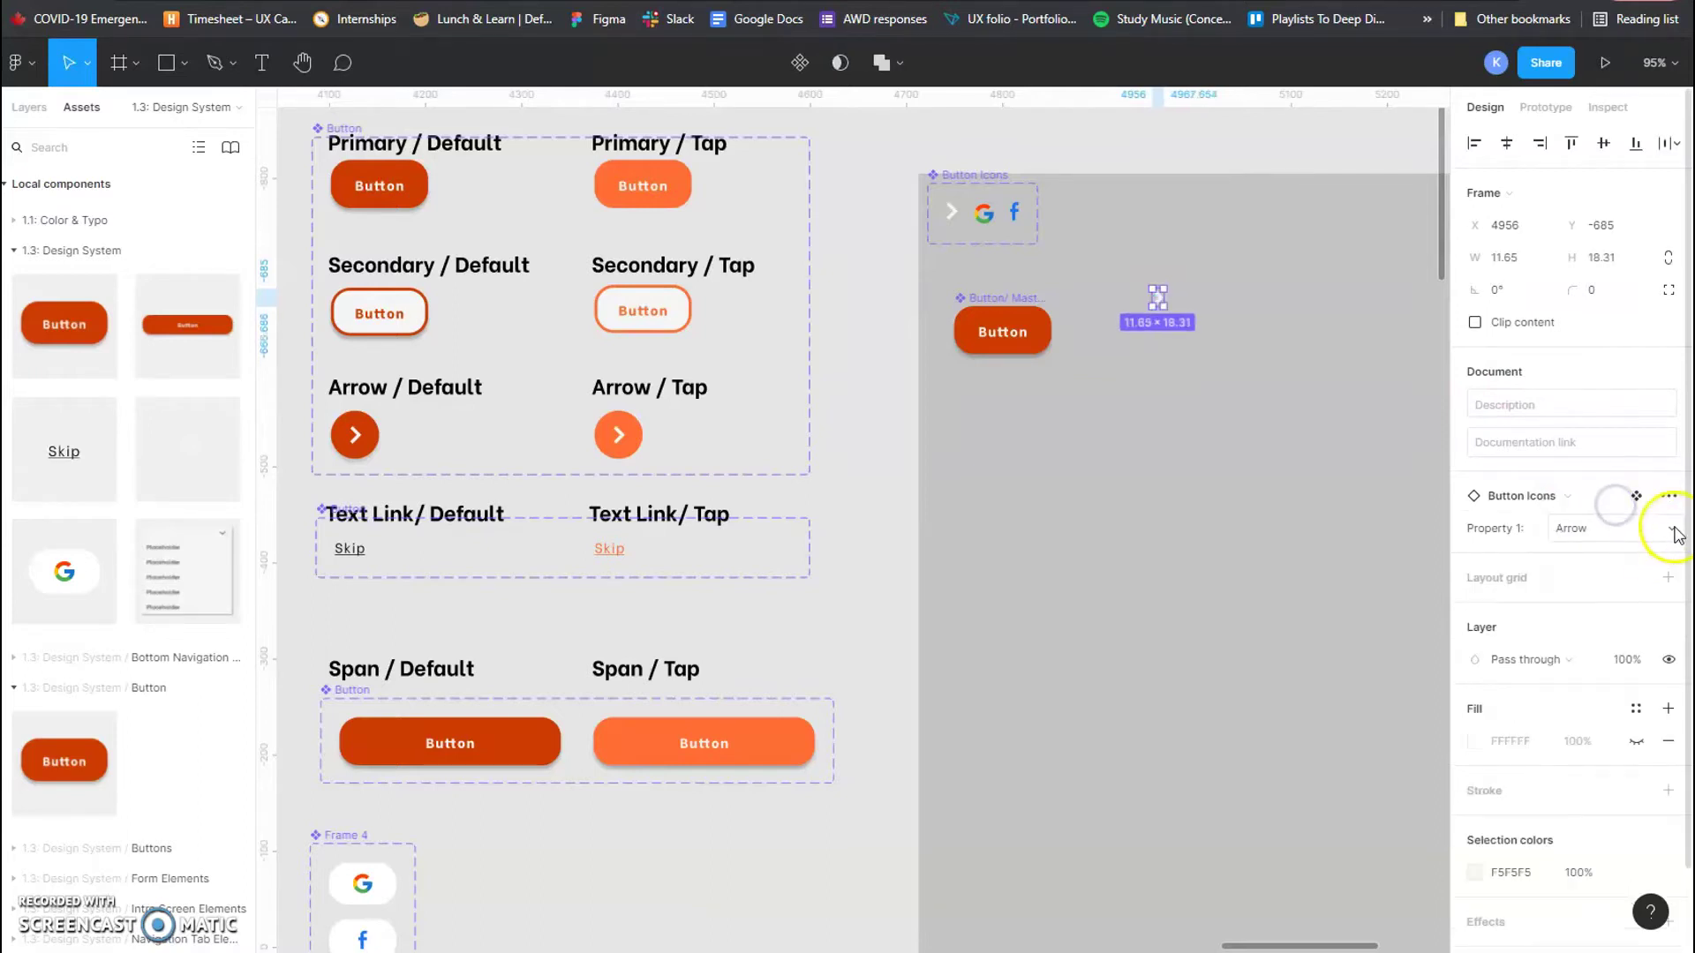
{"action": "left_click", "coordinate": [1665, 529]}
{"action": "left_click", "coordinate": [1608, 552]}
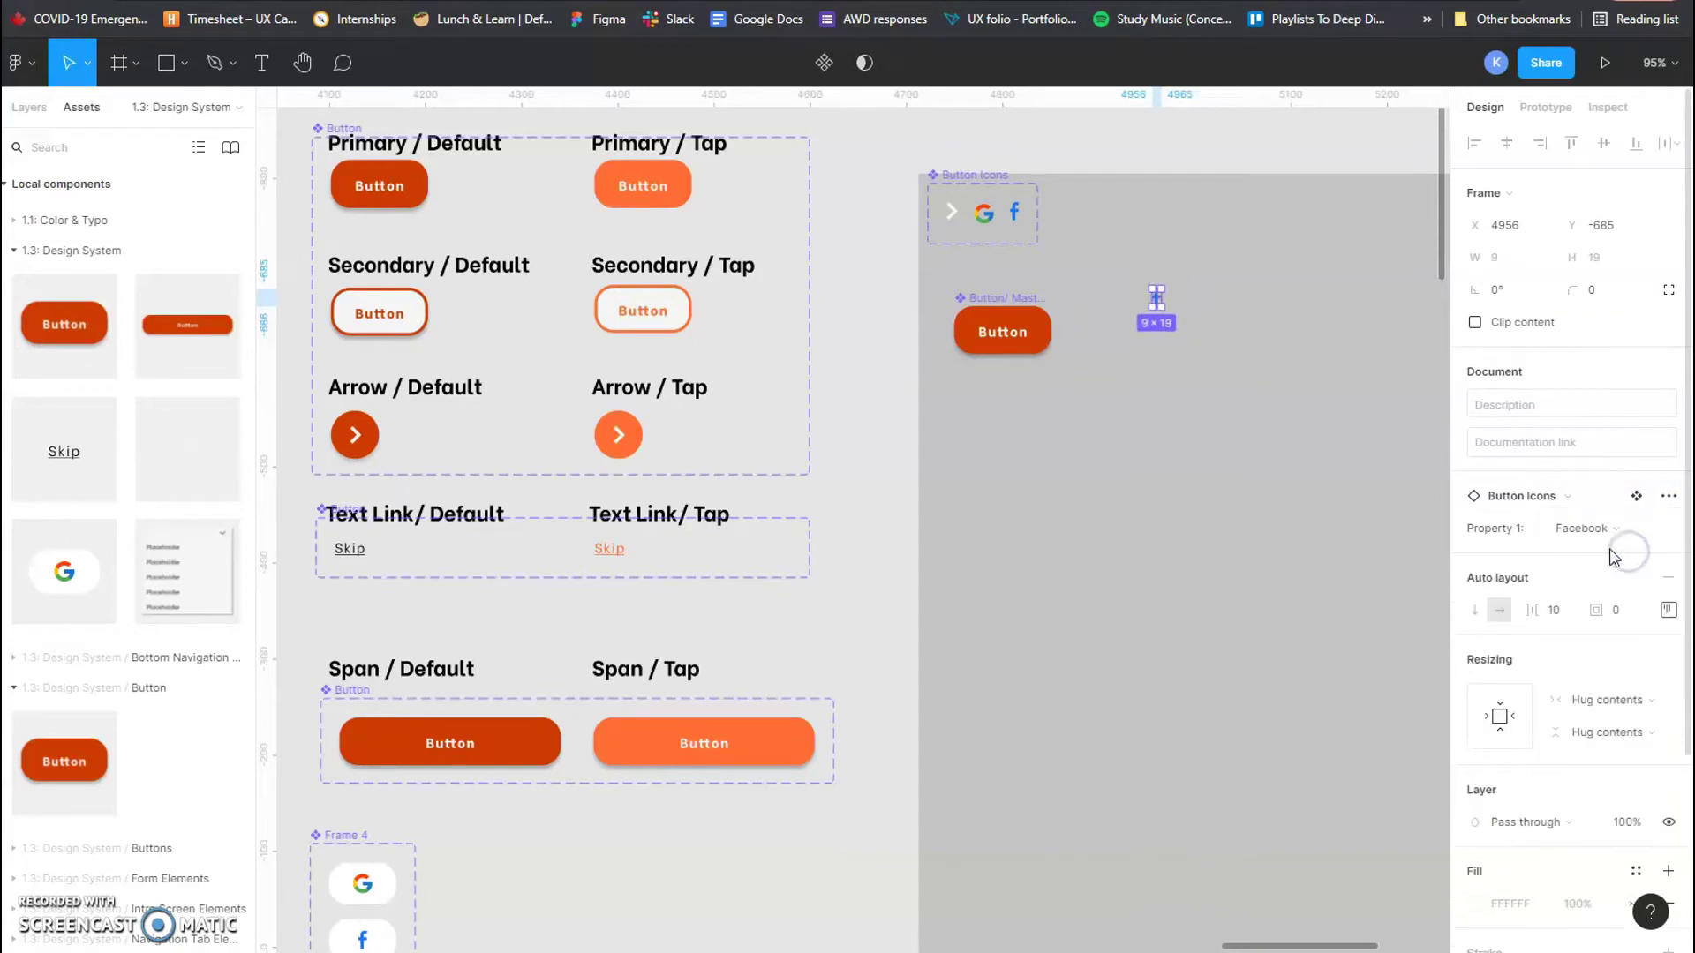
{"action": "left_click", "coordinate": [1240, 387]}
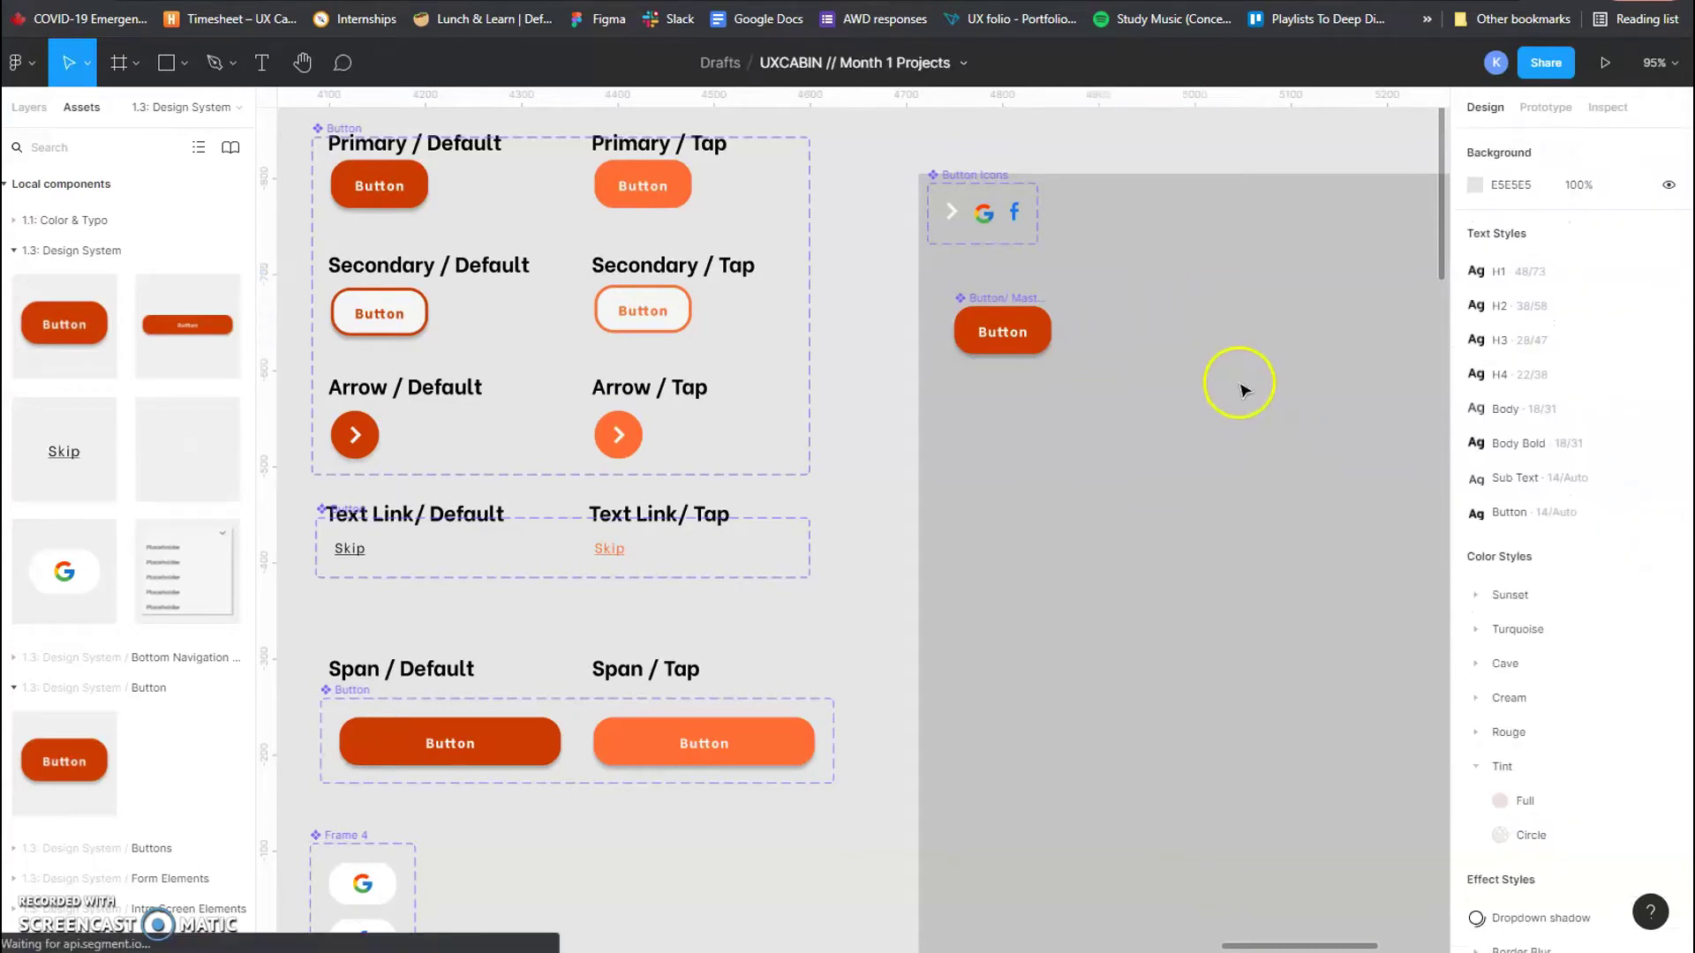
Step: Add a 3 px stroke in the CD3B00 orange local colour to Button/Master
{"action": "left_click", "coordinate": [1001, 326]}
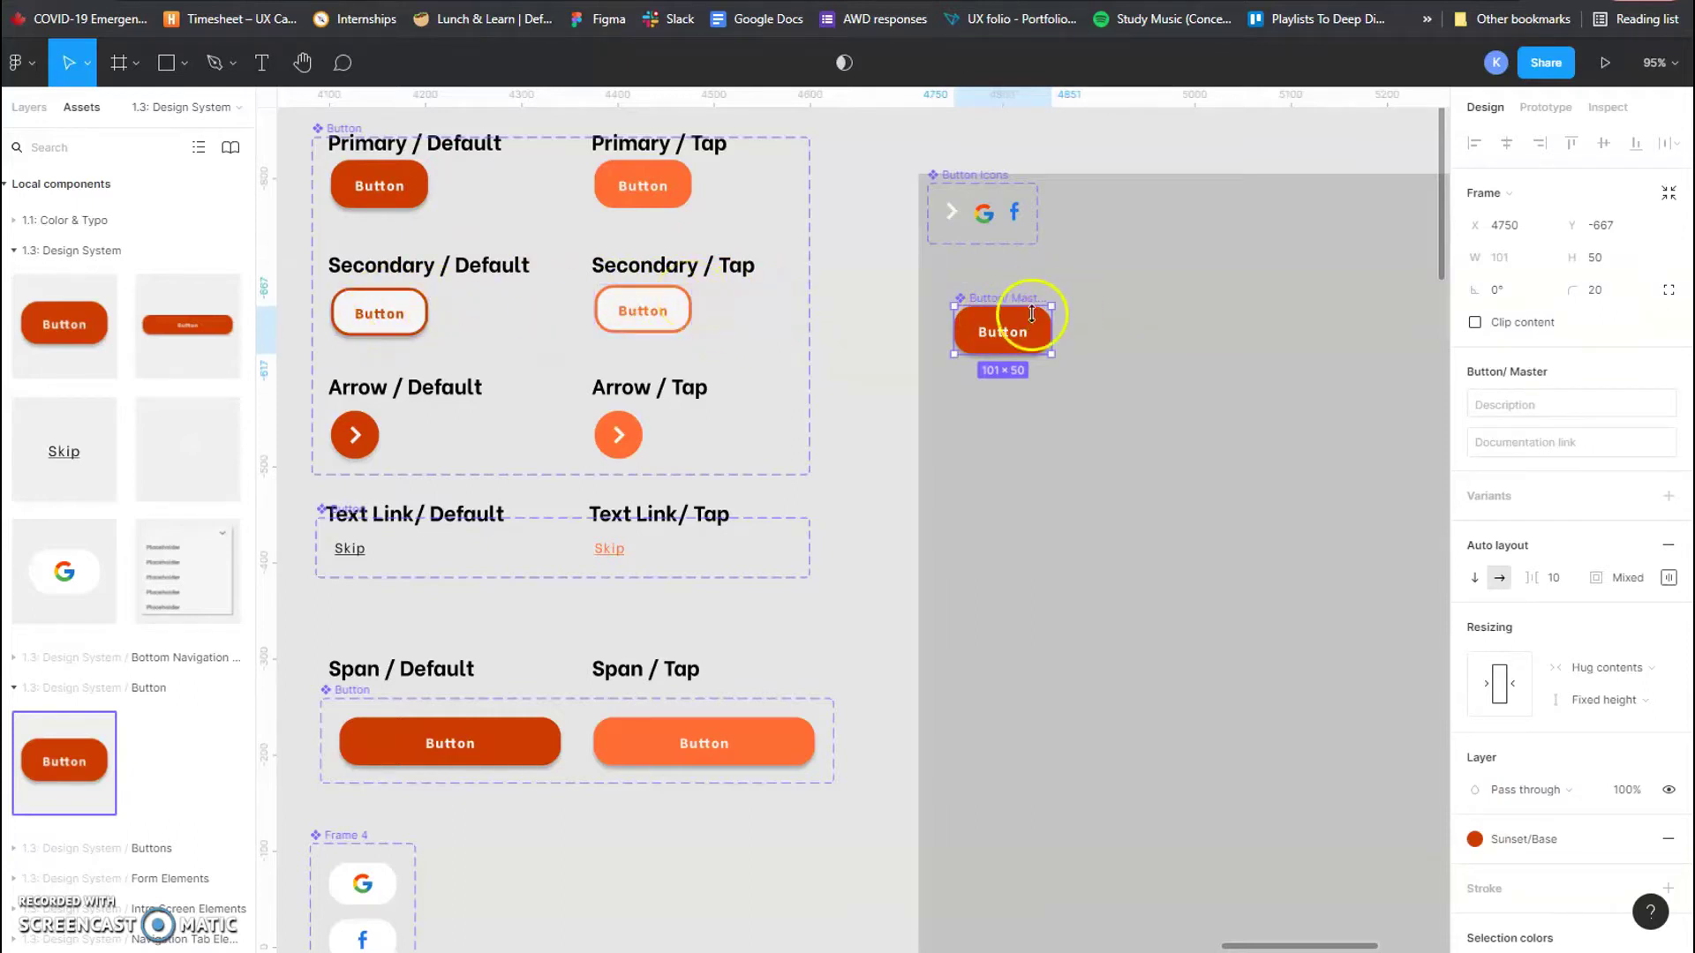
{"action": "scroll", "coordinate": [1512, 516], "scroll_direction": "down", "scroll_amount": 5}
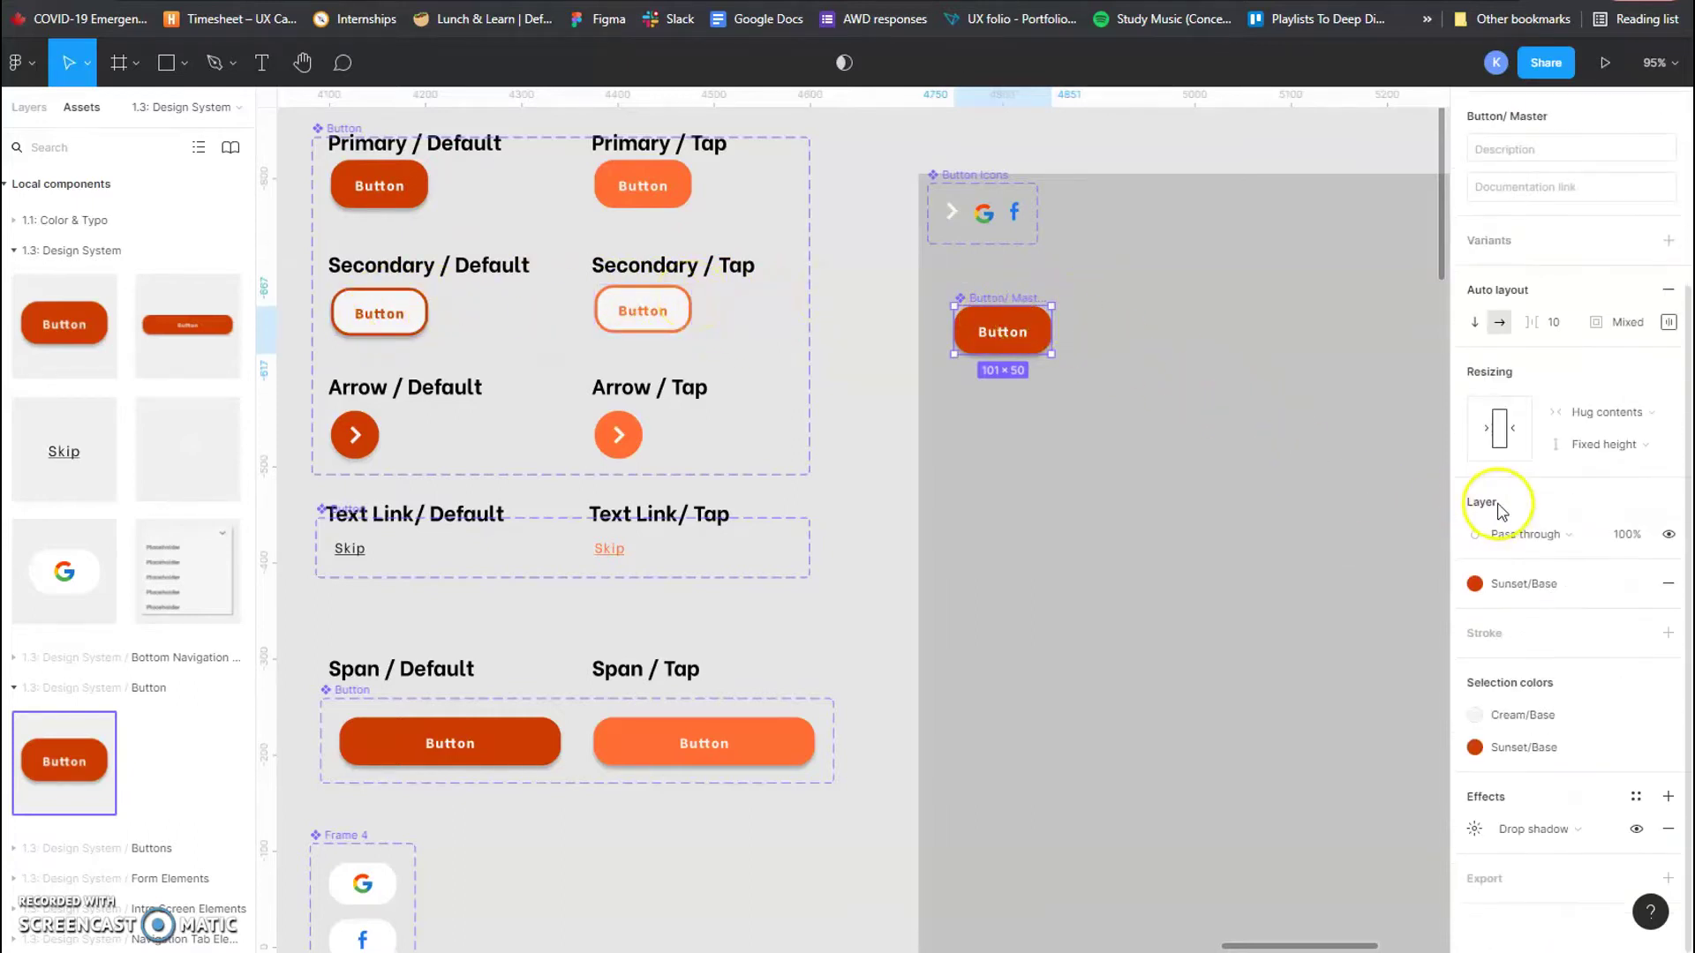
{"action": "left_click", "coordinate": [1669, 633]}
{"action": "left_click", "coordinate": [1513, 697]}
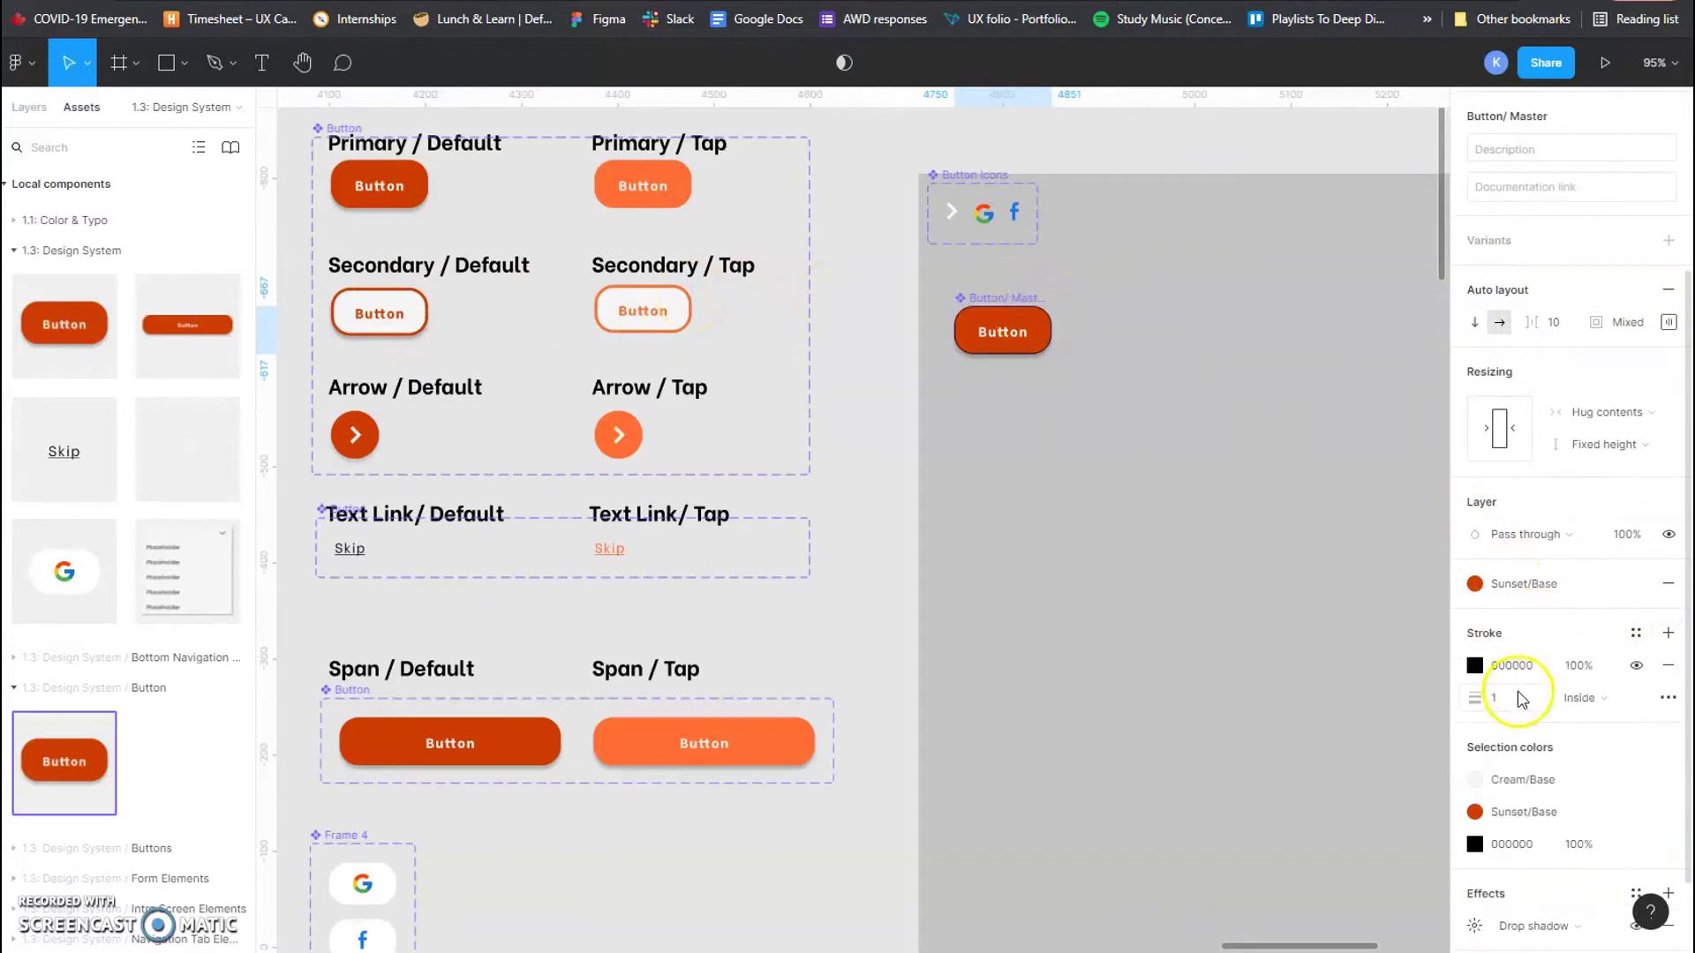
{"action": "type", "text": "3"}
{"action": "key", "text": "Return"}
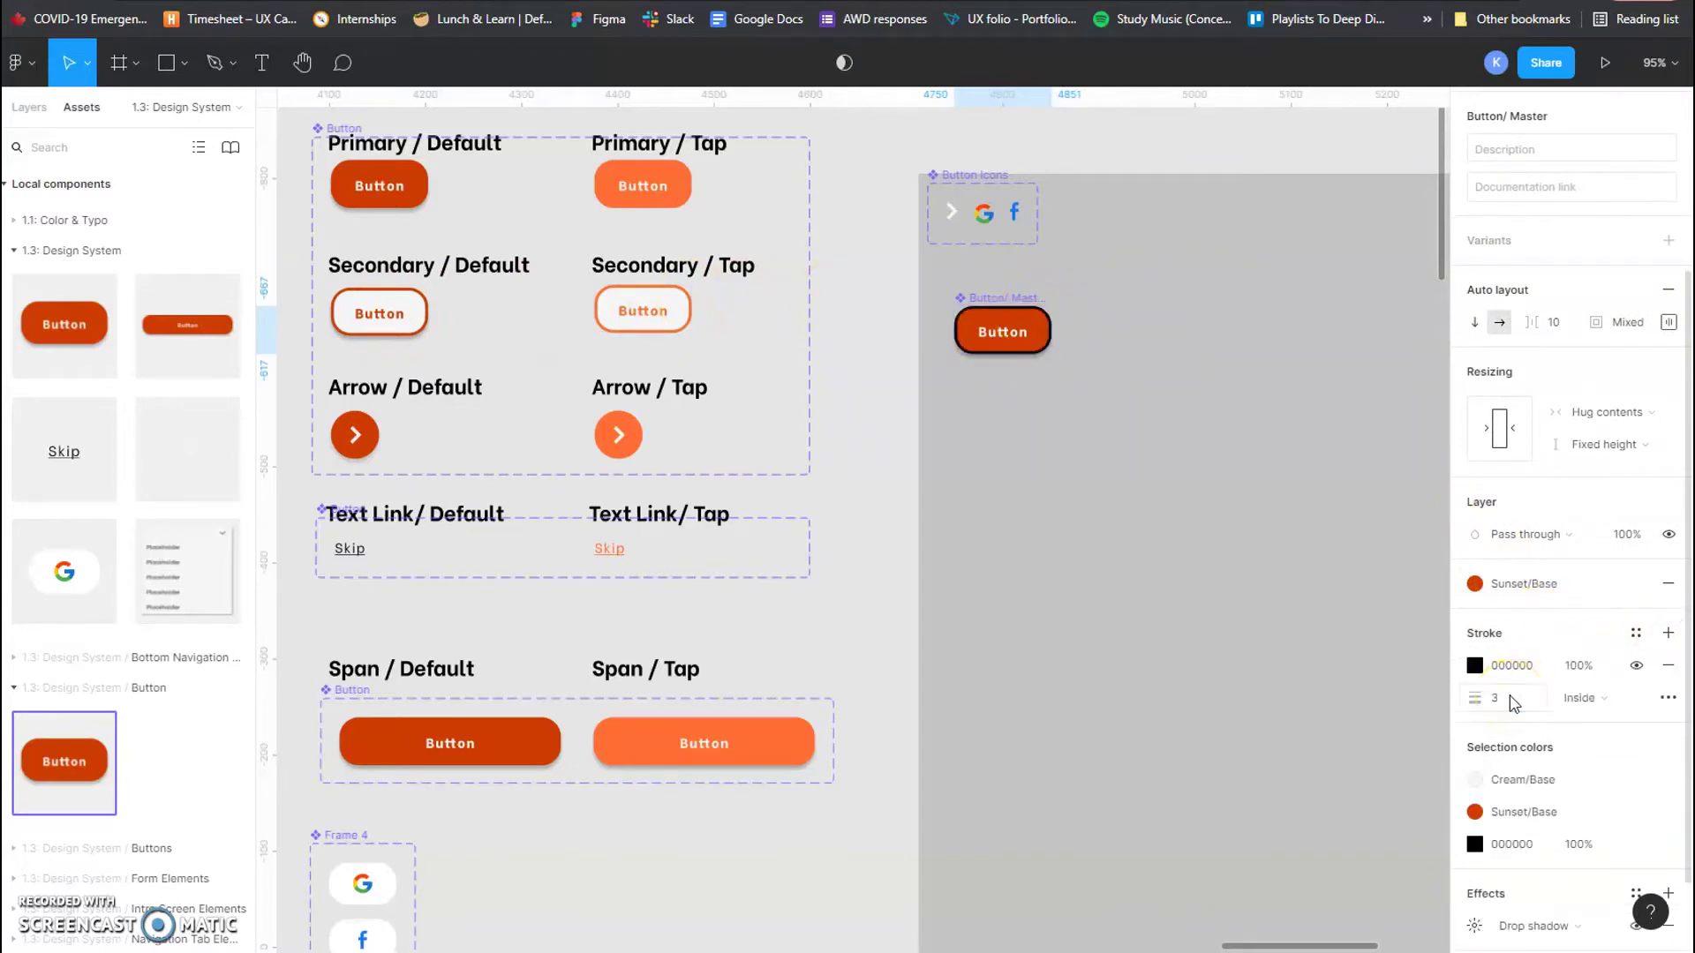
{"action": "left_click", "coordinate": [1475, 666]}
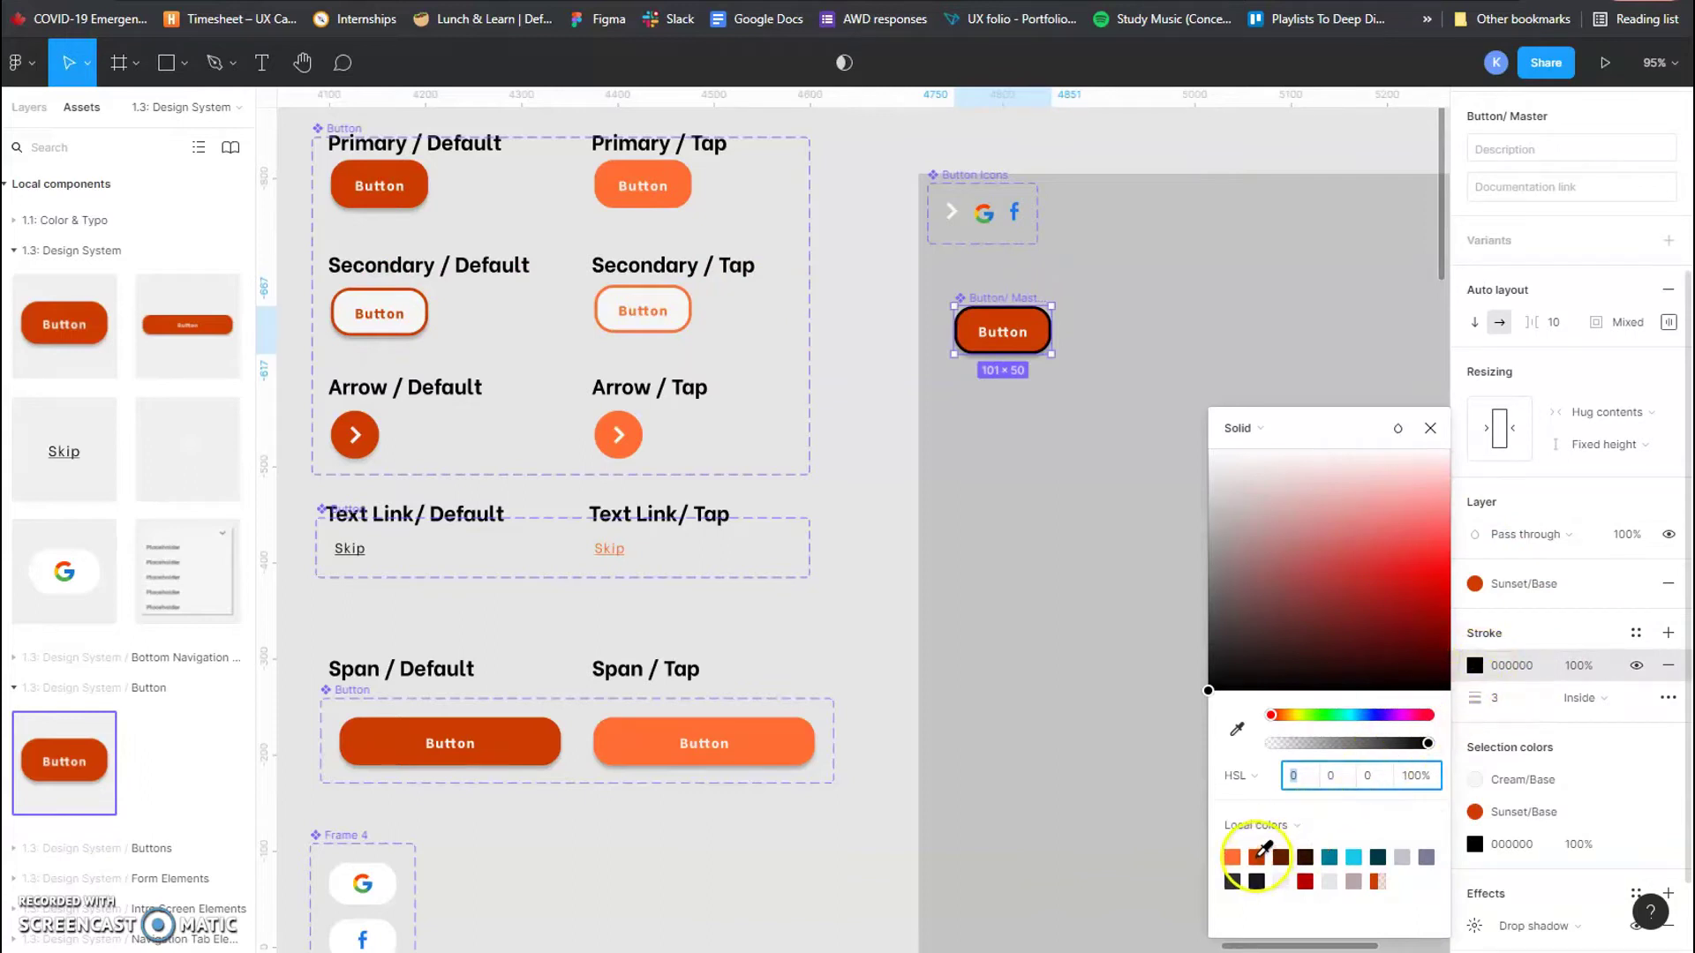
{"action": "left_click", "coordinate": [1257, 856]}
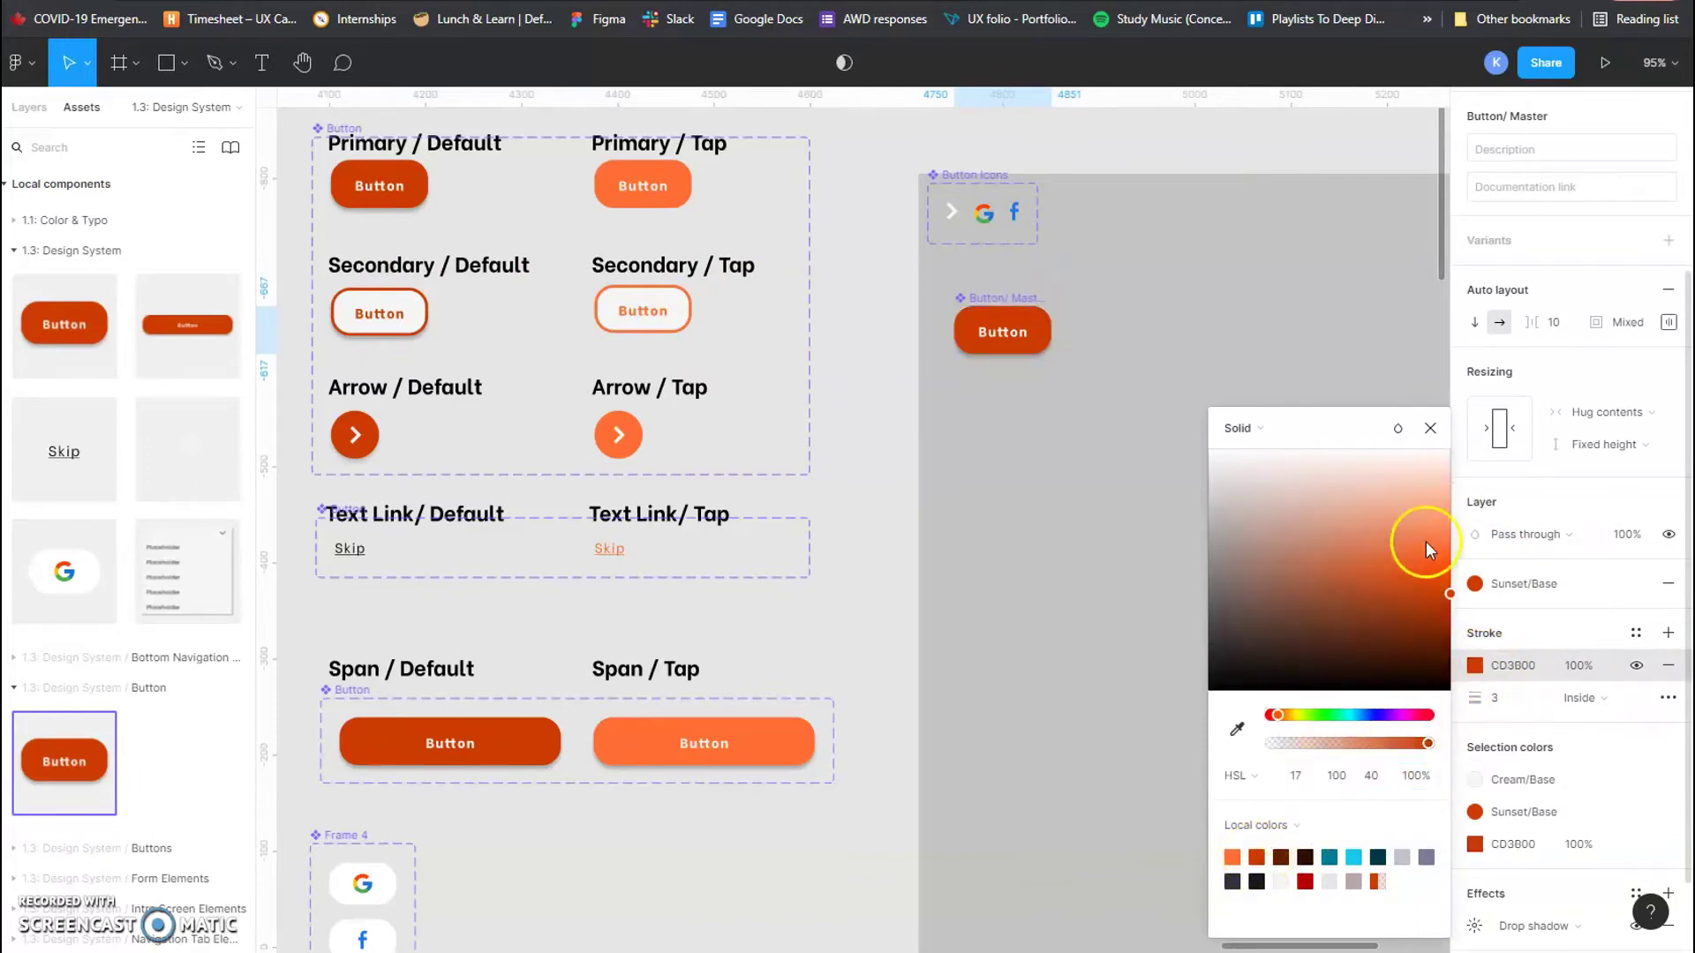
{"action": "left_click", "coordinate": [1430, 430]}
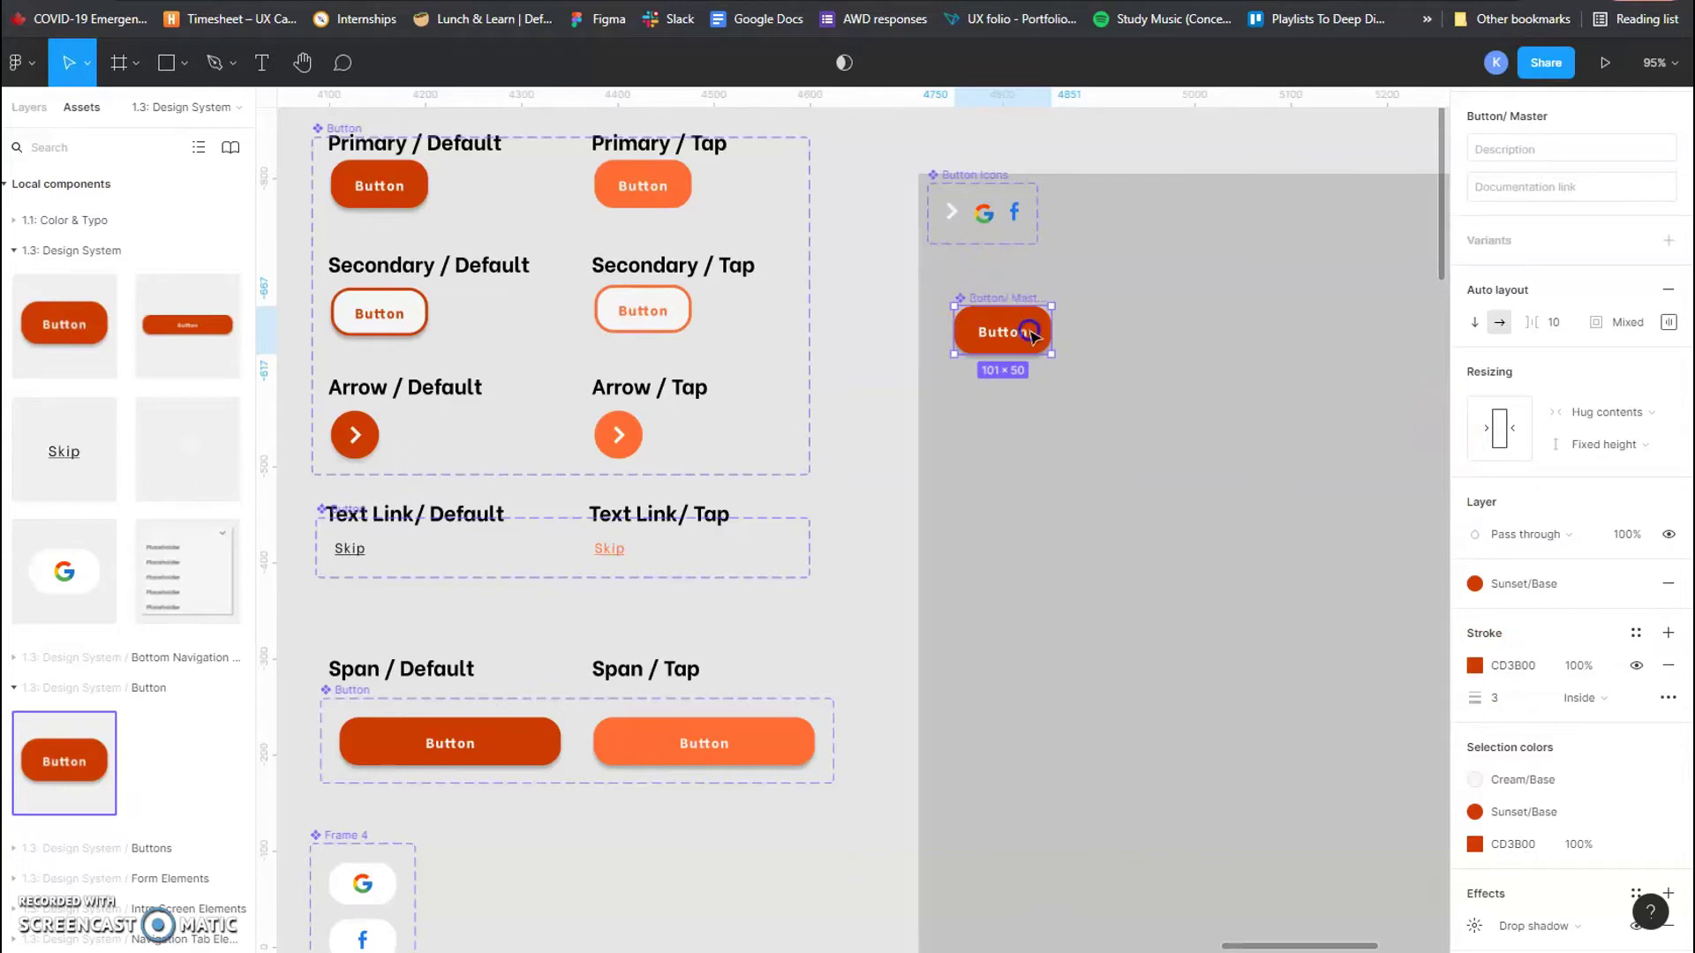
{"action": "mouse_move", "coordinate": [951, 215]}
{"action": "left_mouse_down"}
{"action": "mouse_move", "coordinate": [618, 432]}
{"action": "mouse_move", "coordinate": [381, 444]}
{"action": "mouse_move", "coordinate": [349, 530]}
{"action": "mouse_move", "coordinate": [369, 893]}
{"action": "mouse_move", "coordinate": [952, 231]}
{"action": "left_mouse_up"}
{"action": "left_click", "coordinate": [954, 216]}
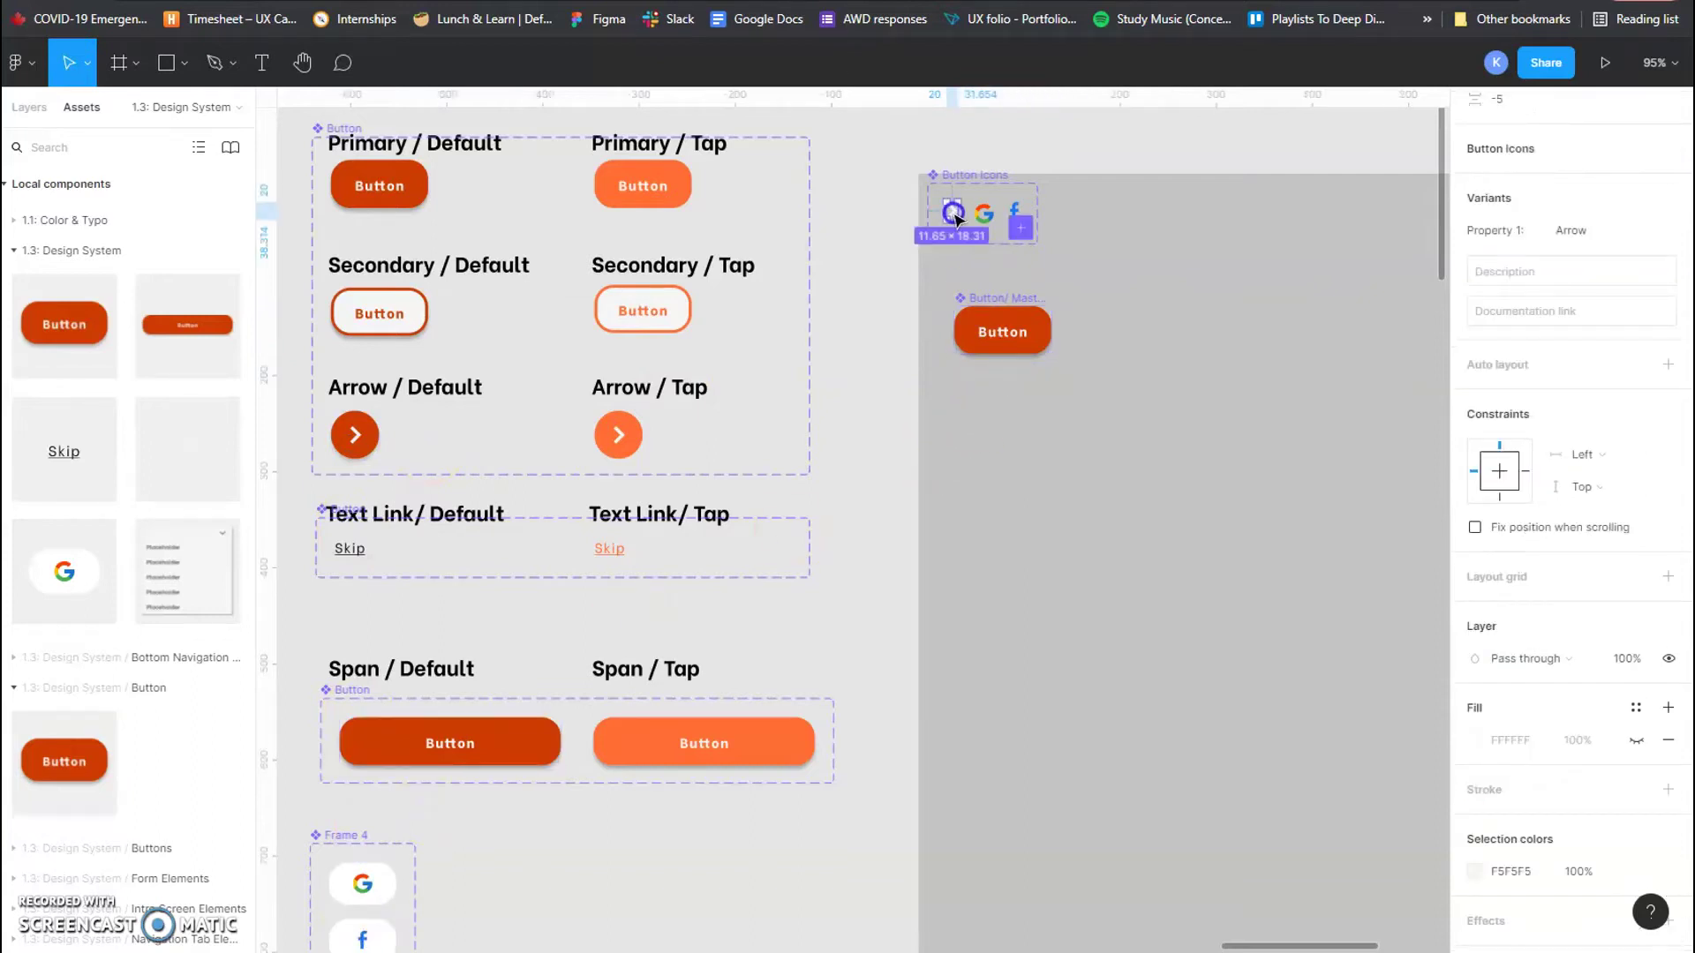
{"action": "key", "text": "ctrl+v"}
{"action": "left_click_drag", "start_coordinate": [955, 216], "coordinate": [1043, 332]}
{"action": "left_click", "coordinate": [1188, 357]}
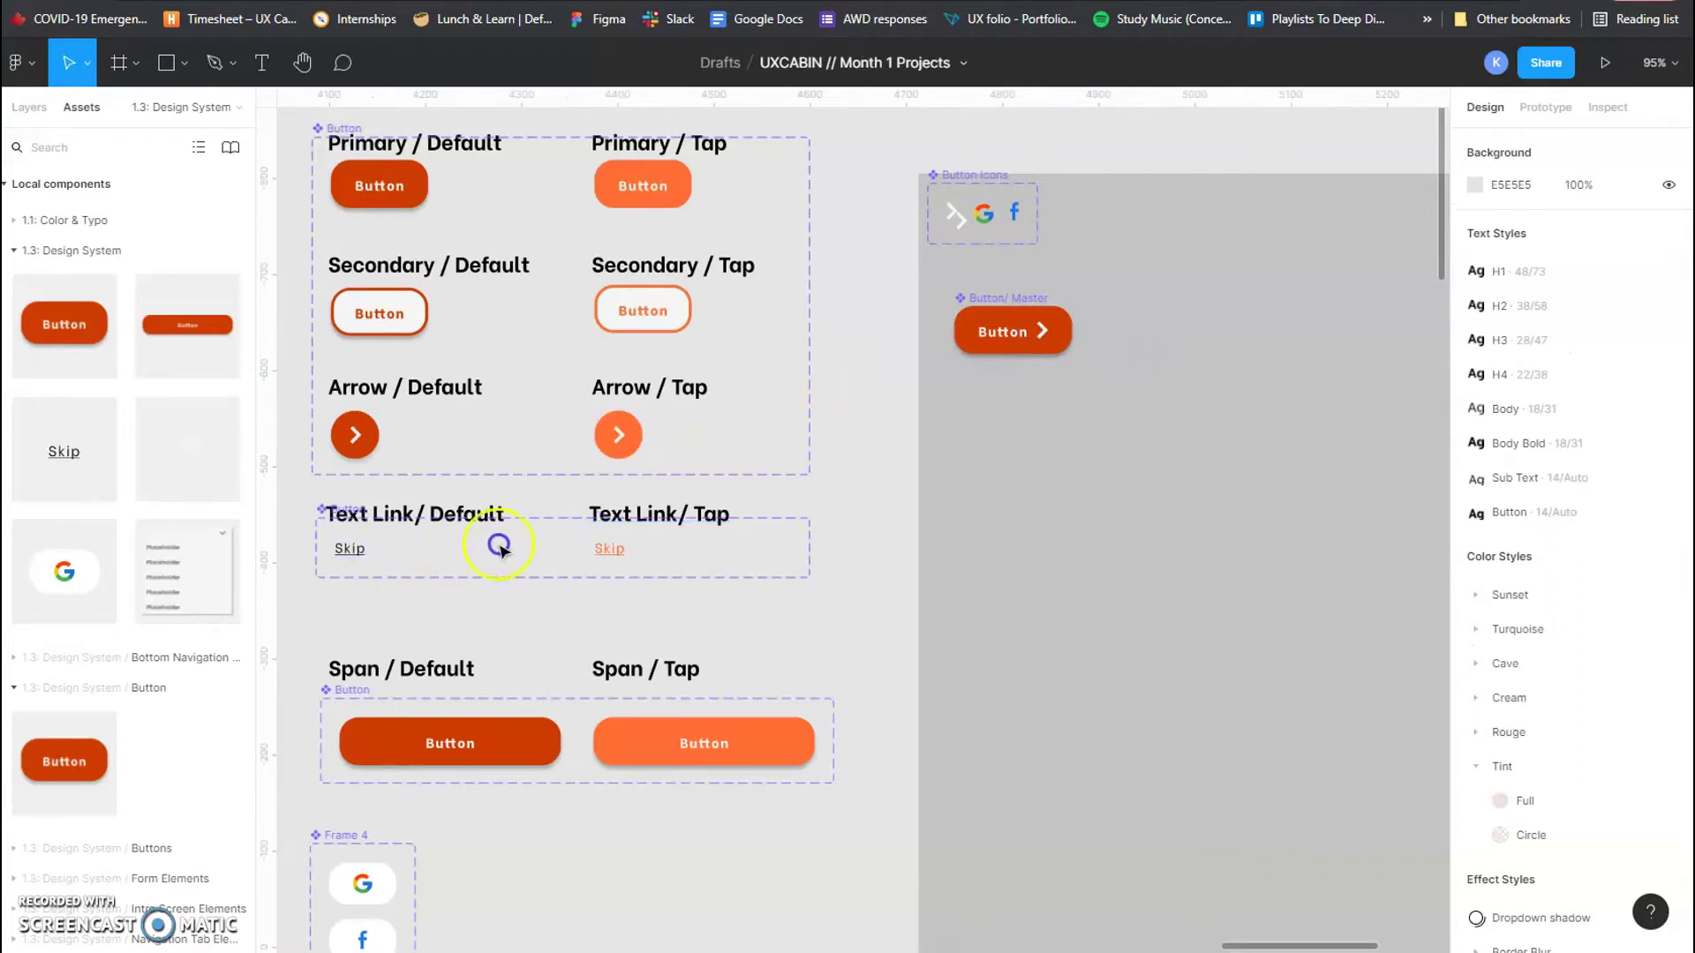
{"action": "left_click", "coordinate": [969, 336]}
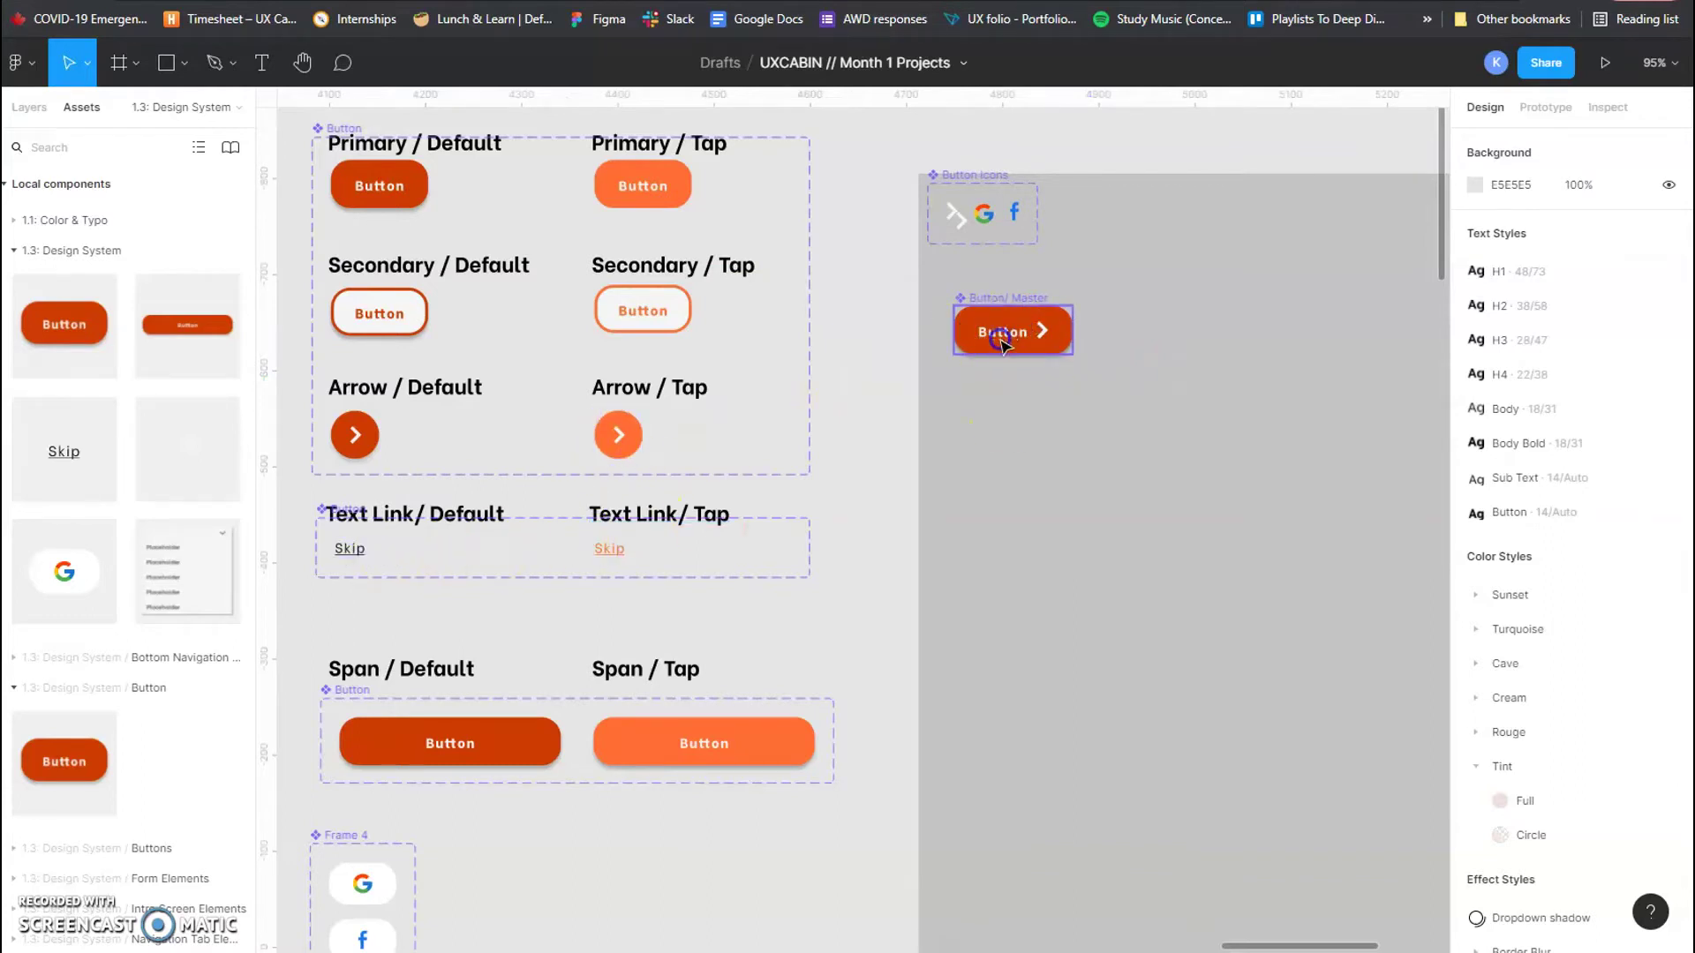
{"action": "scroll", "coordinate": [532, 692], "scroll_direction": "down", "scroll_amount": 1}
{"action": "left_click", "coordinate": [459, 740]}
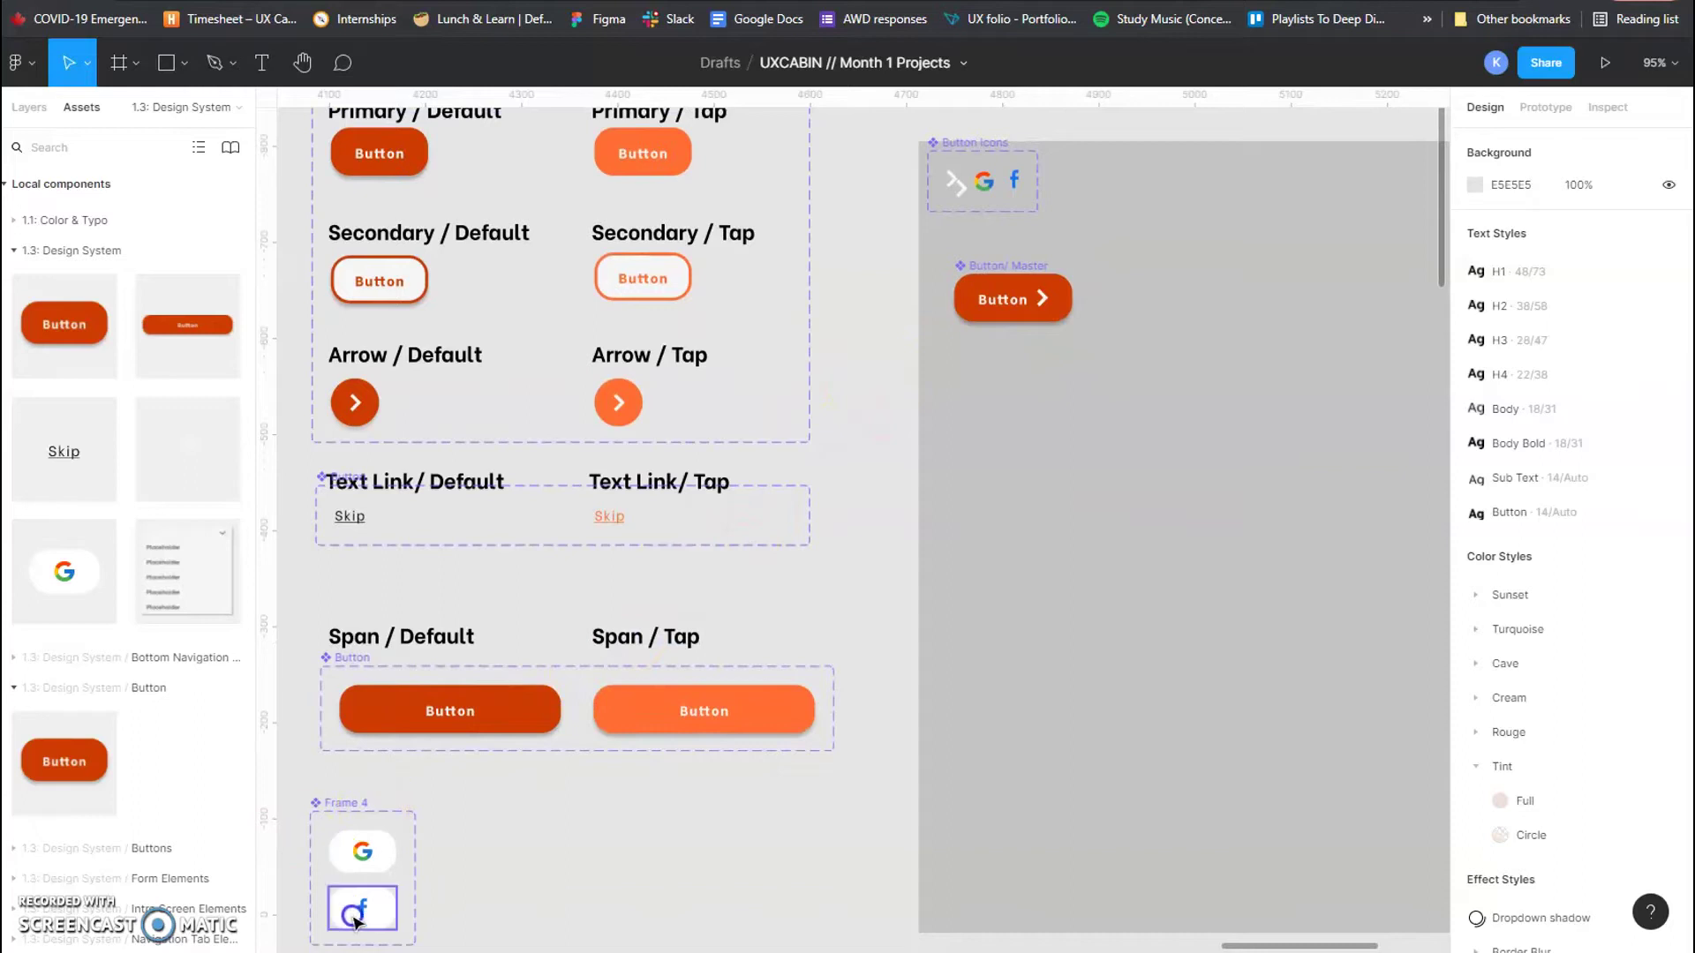
{"action": "scroll", "coordinate": [459, 899], "scroll_direction": "up", "scroll_amount": 1}
{"action": "scroll", "coordinate": [459, 899], "scroll_direction": "up", "scroll_amount": 2}
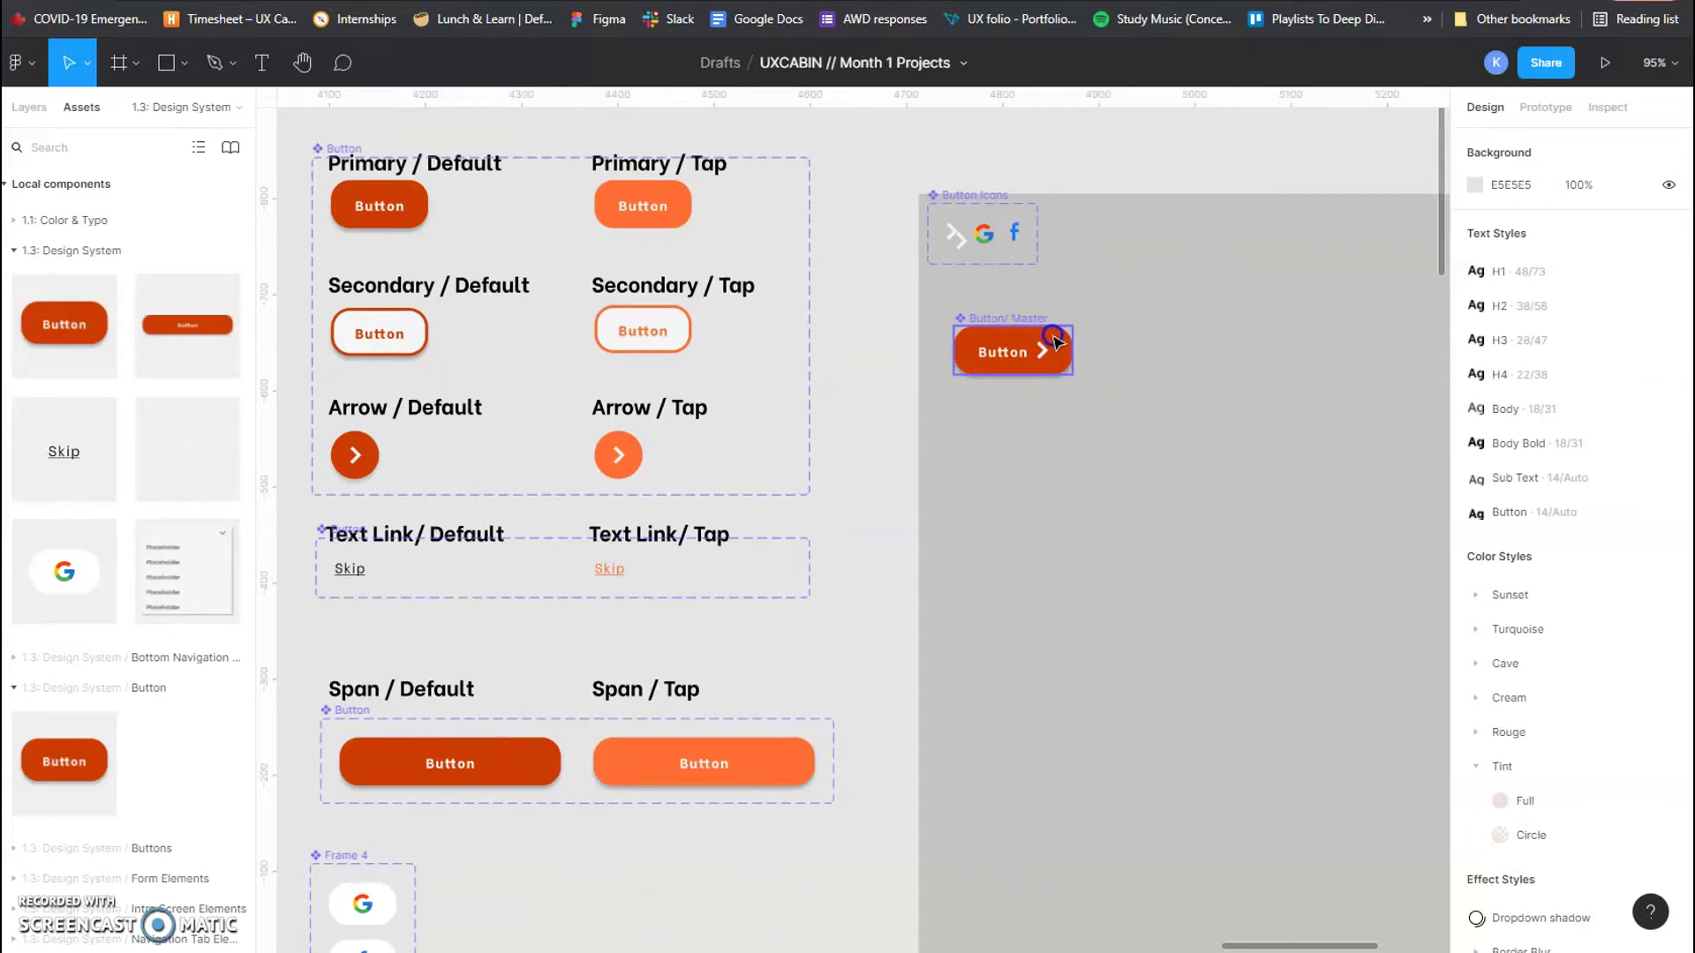
{"action": "key", "text": "alt+1"}
{"action": "scroll", "coordinate": [1055, 341], "scroll_direction": "up", "scroll_amount": 3}
Step: Paste a copy of Button/ Master and stack the two buttons vertically
{"action": "scroll", "coordinate": [1061, 455], "scroll_direction": "left", "scroll_amount": 2}
{"action": "left_click", "coordinate": [986, 346]}
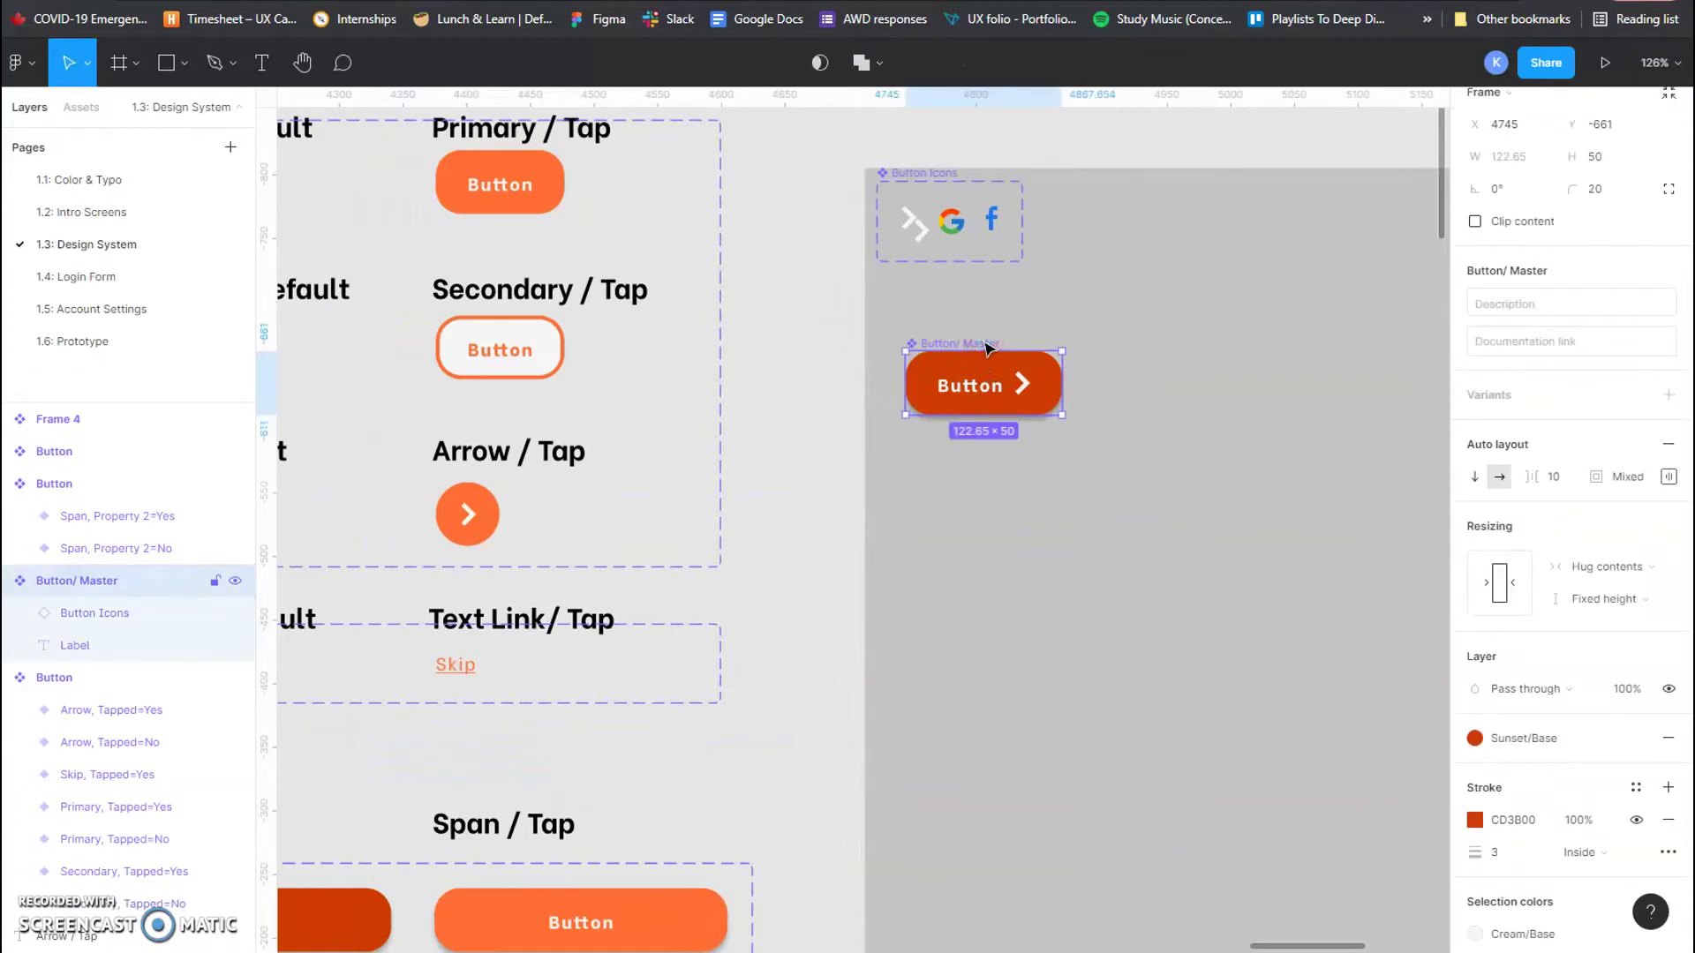
{"action": "key", "text": "ctrl+v"}
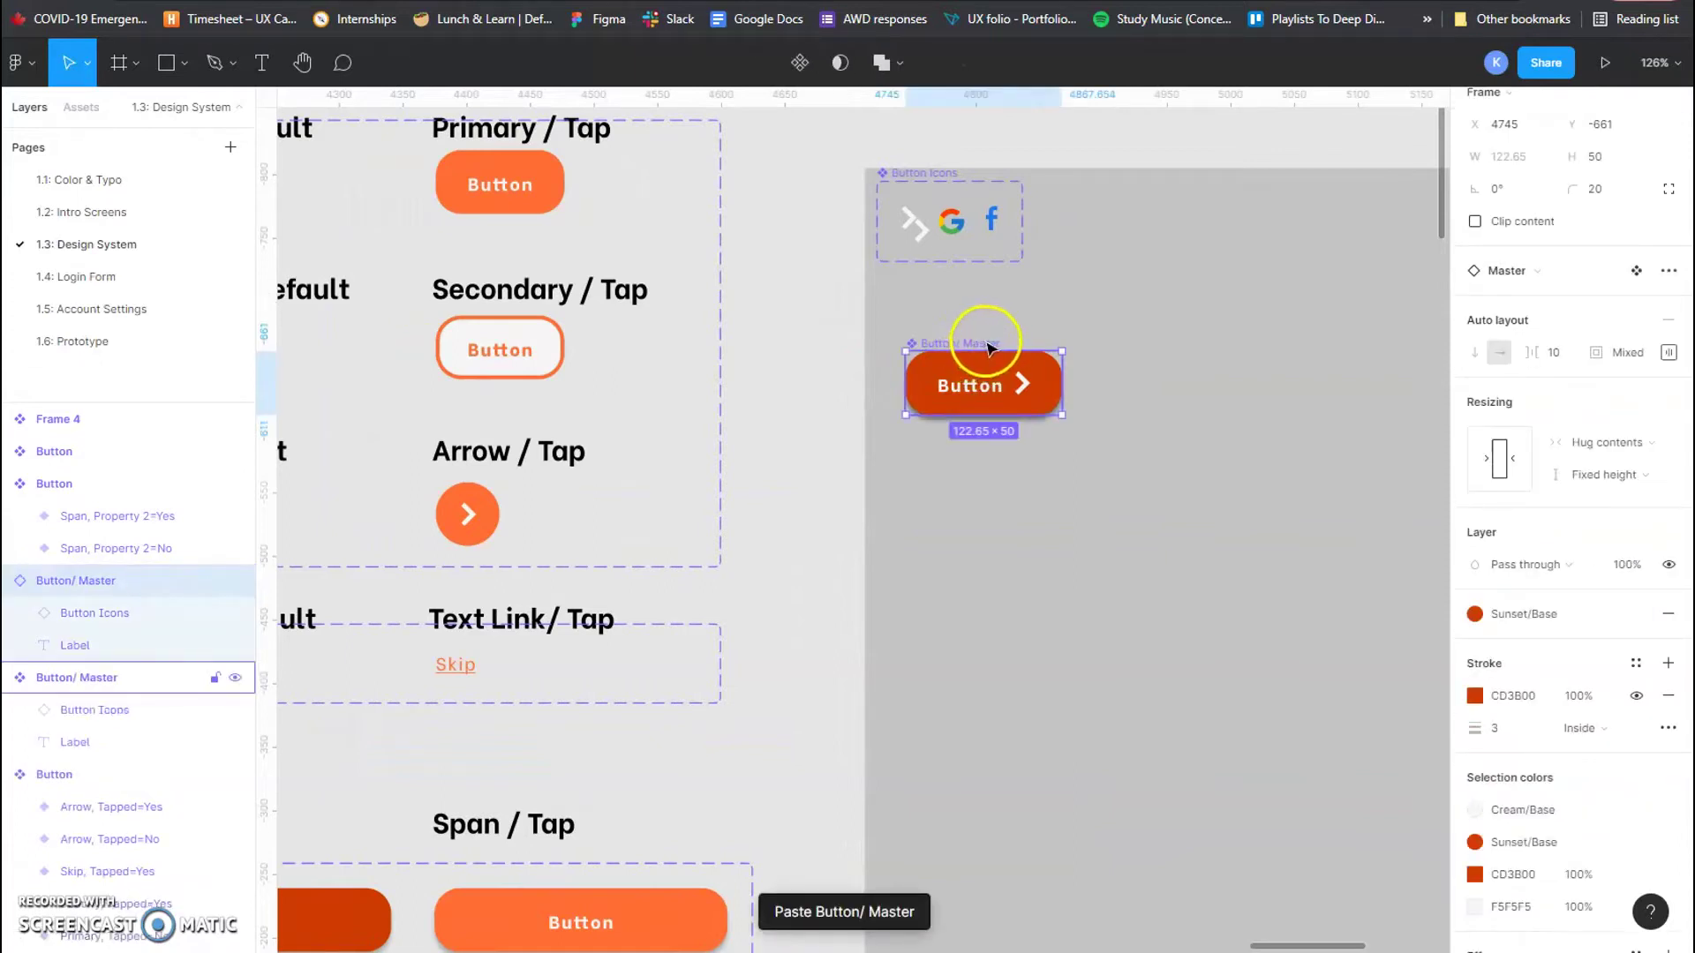
{"action": "left_click_drag", "start_coordinate": [981, 337], "coordinate": [1162, 314]}
{"action": "left_click", "coordinate": [980, 382]}
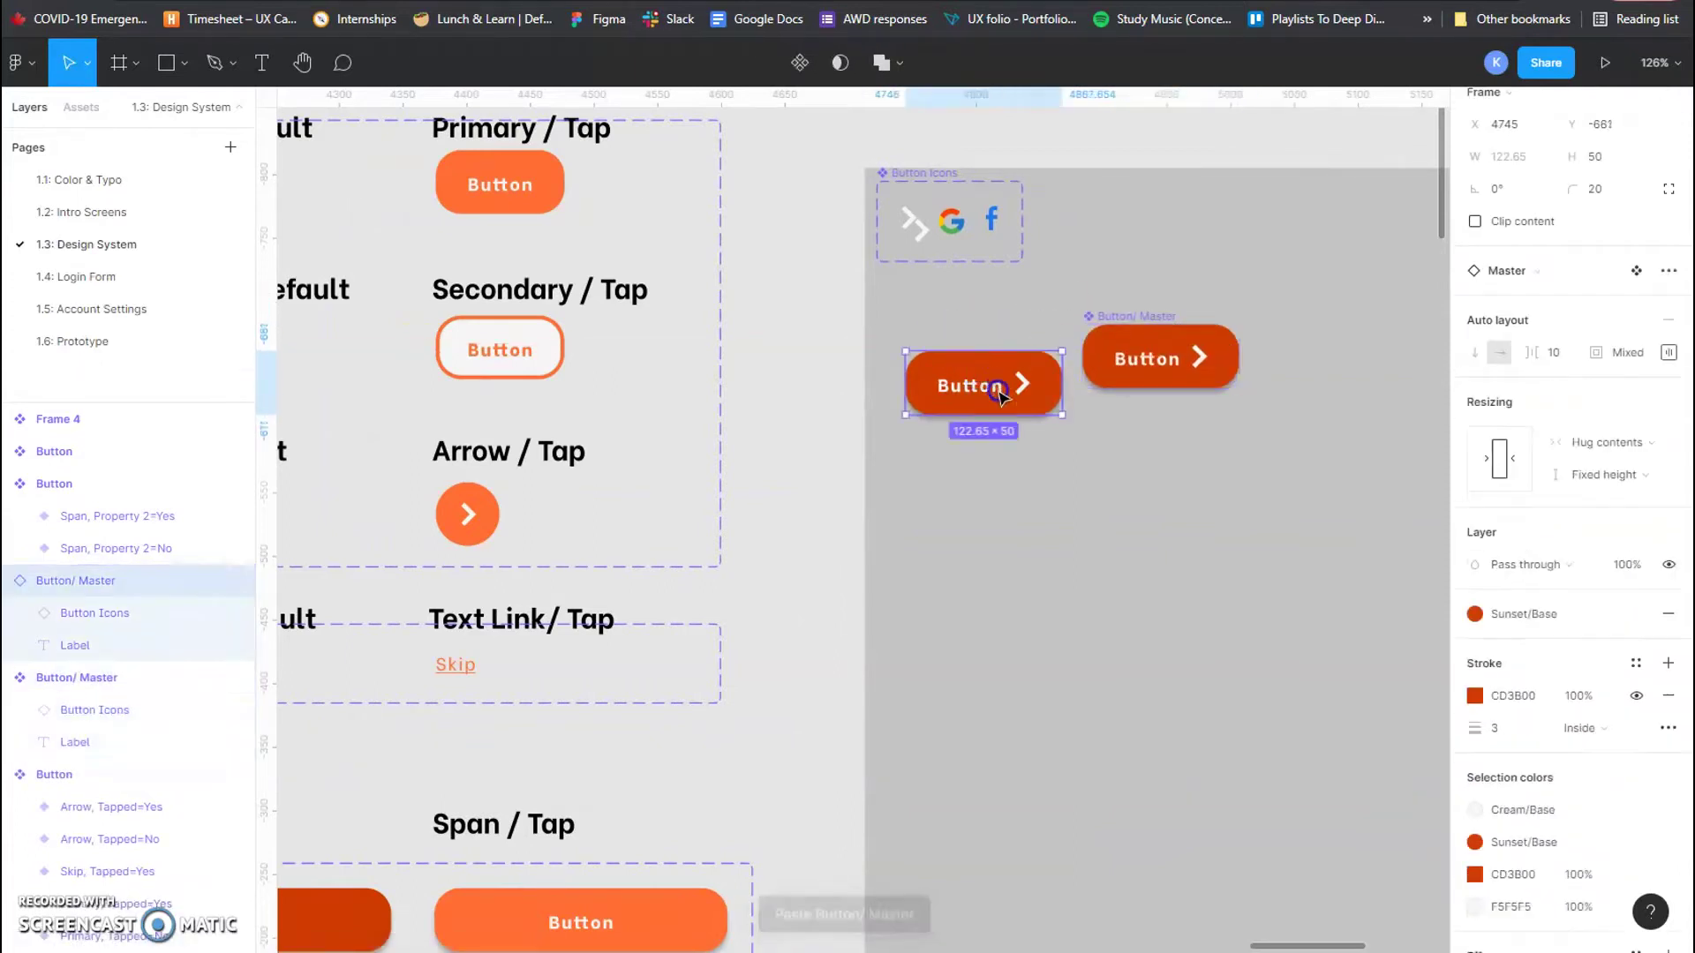
{"action": "left_click_drag", "start_coordinate": [980, 382], "coordinate": [1017, 407]}
{"action": "left_click_drag", "start_coordinate": [1123, 314], "coordinate": [943, 328]}
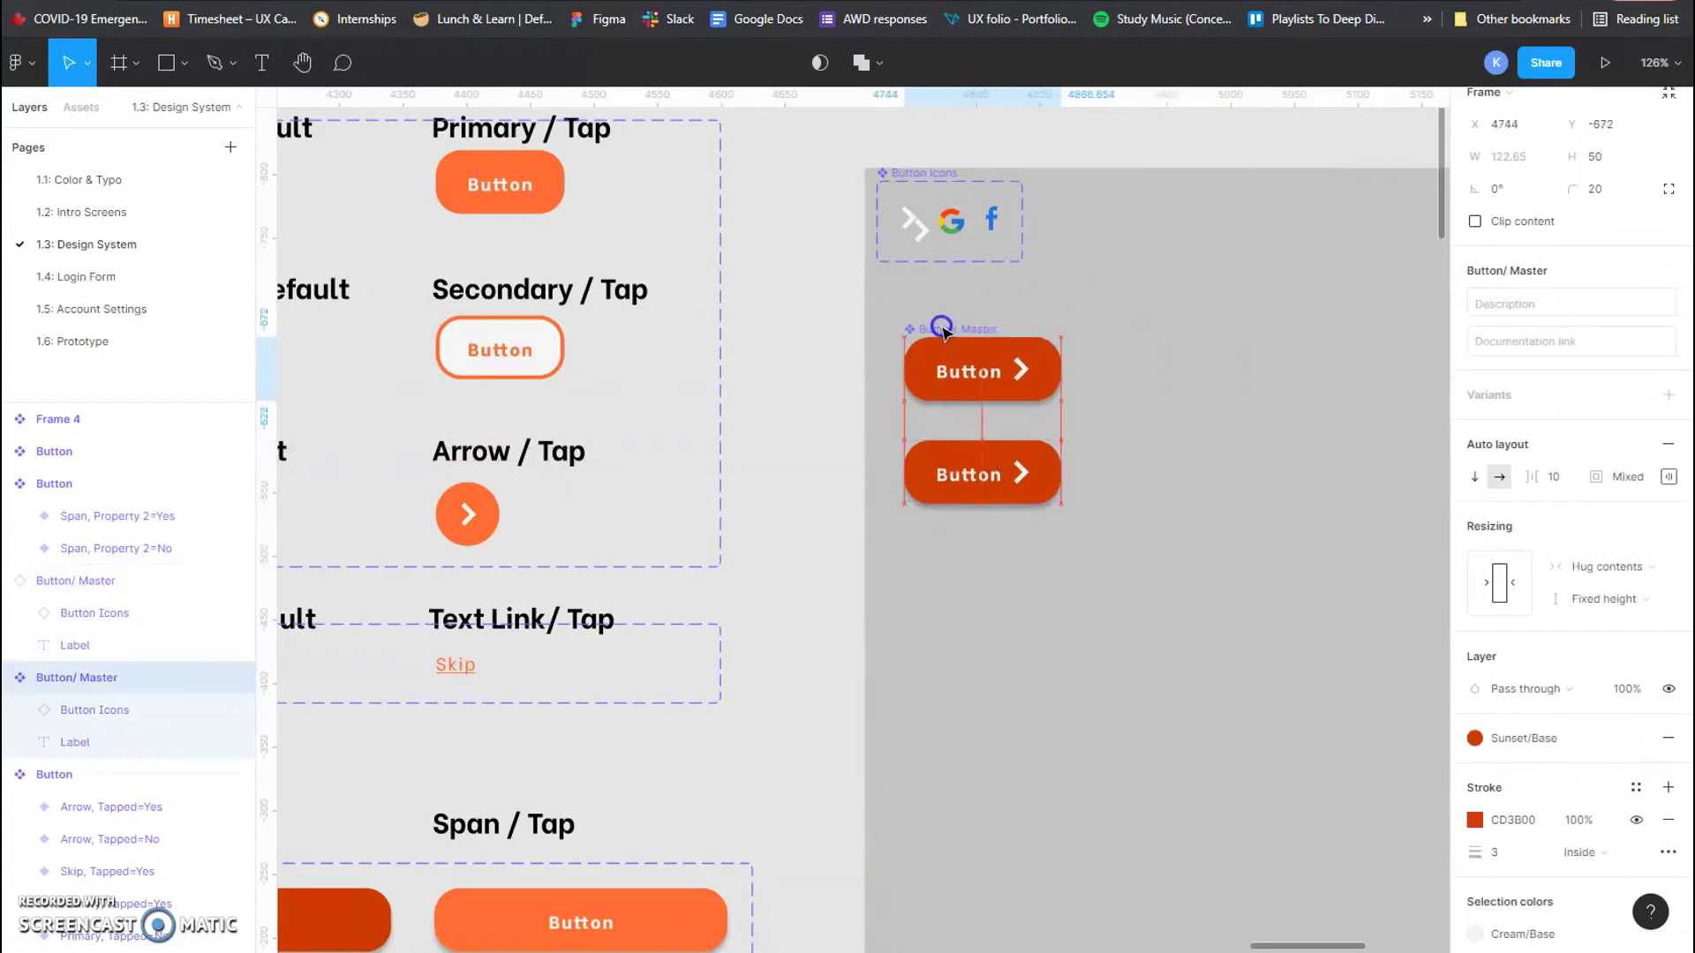
{"action": "left_click", "coordinate": [943, 457]}
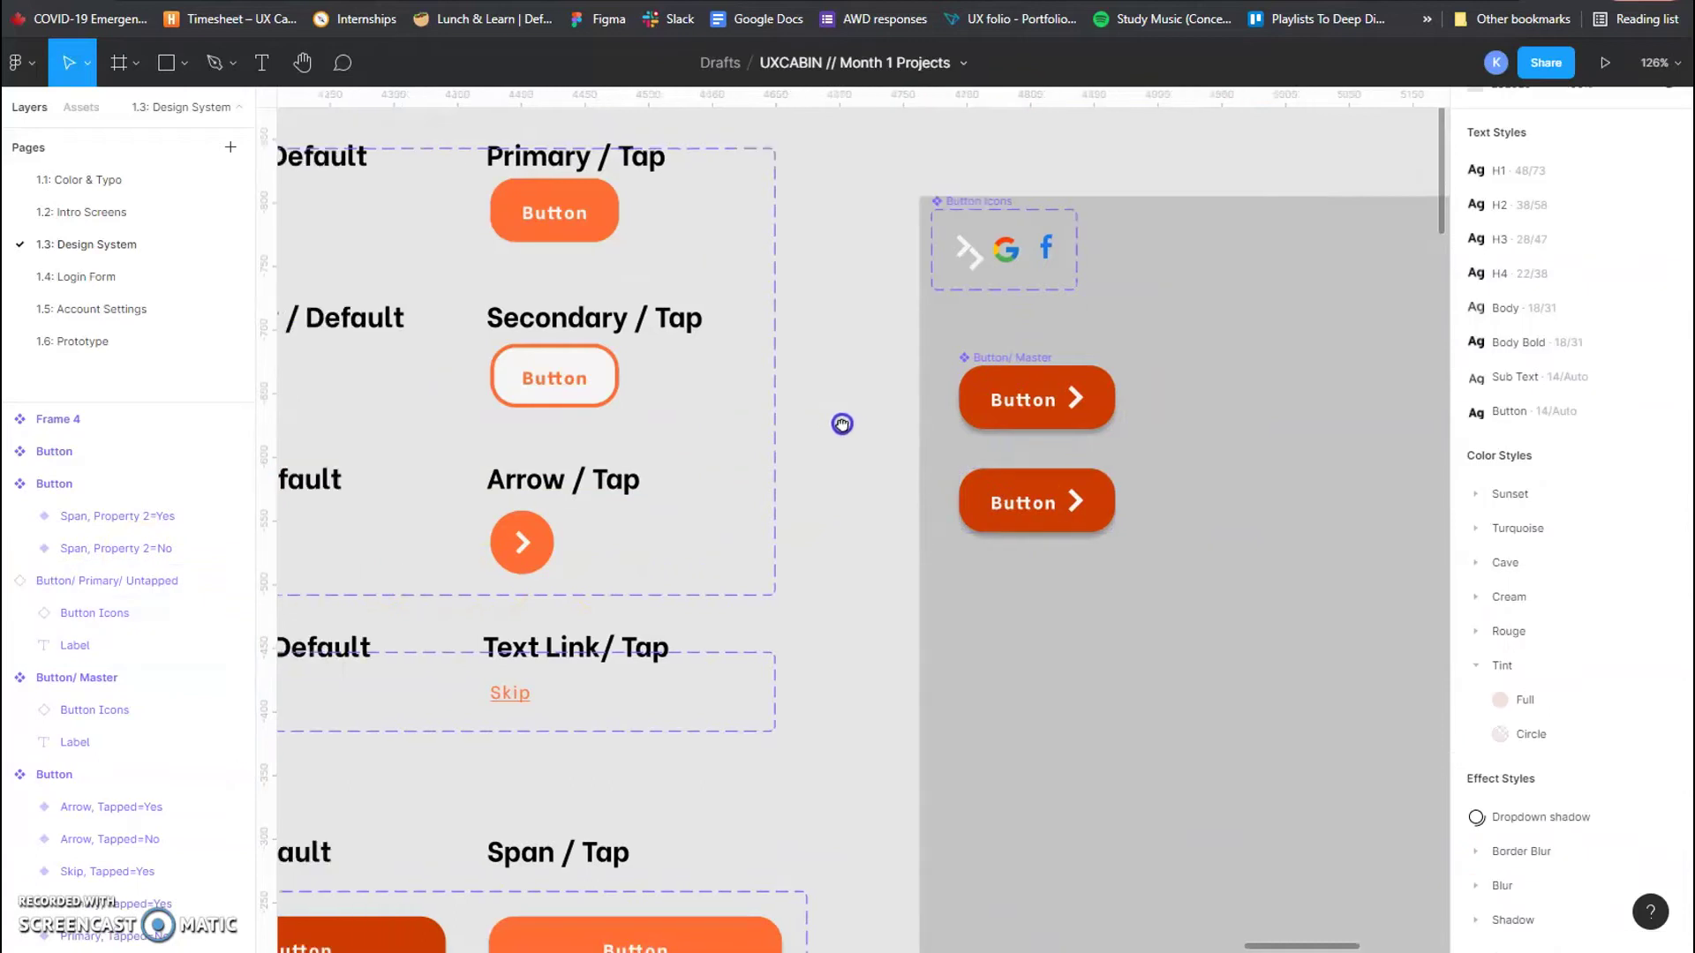
Step: Hide the arrow icon and the outline stroke on the lower button copy
{"action": "scroll", "coordinate": [840, 424], "scroll_direction": "left", "scroll_amount": 4}
{"action": "left_click", "coordinate": [442, 239]}
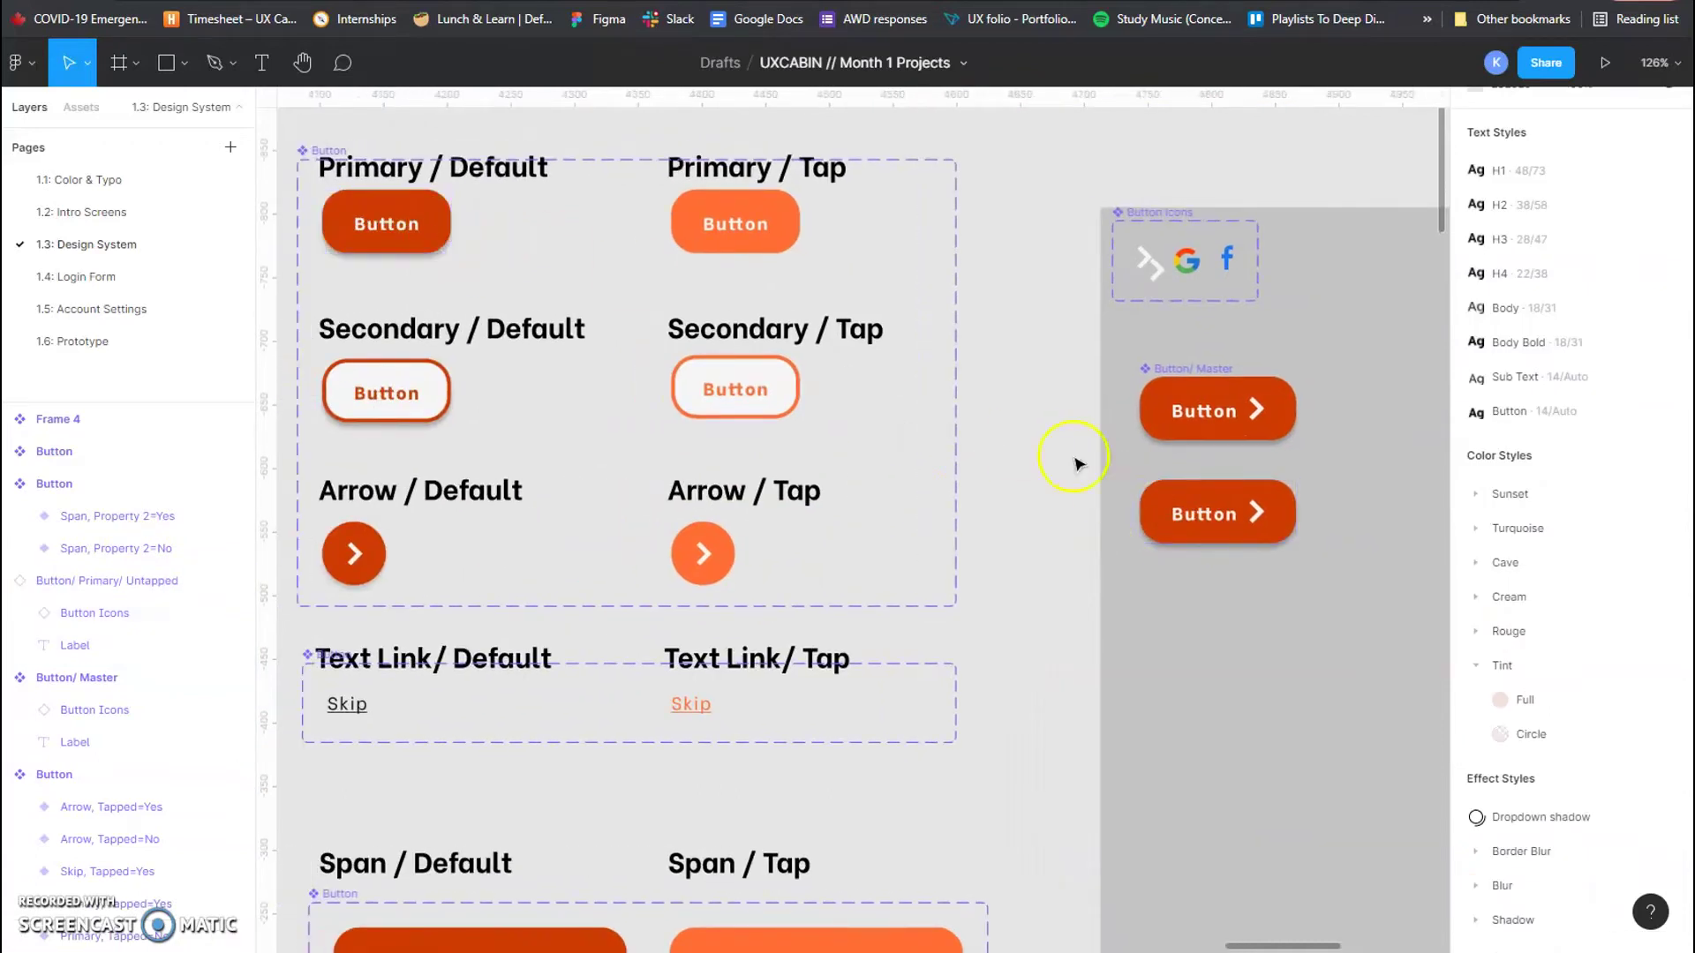
{"action": "left_click", "coordinate": [1277, 507]}
{"action": "left_click", "coordinate": [1254, 513]}
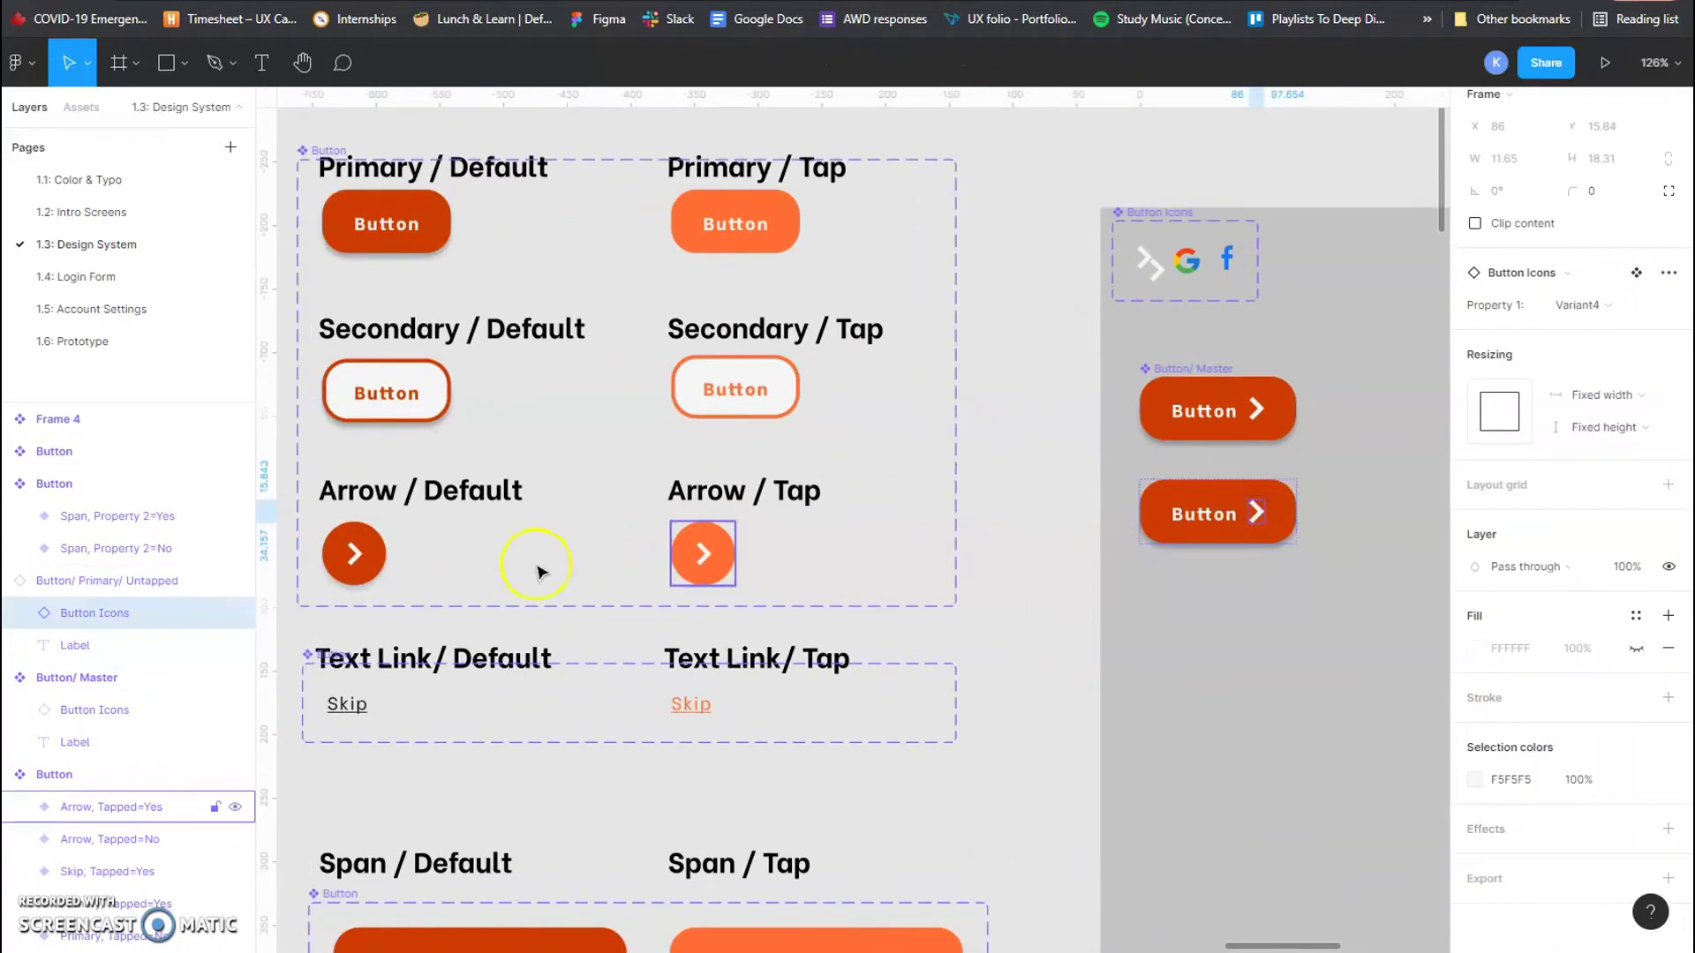
{"action": "left_click", "coordinate": [237, 615]}
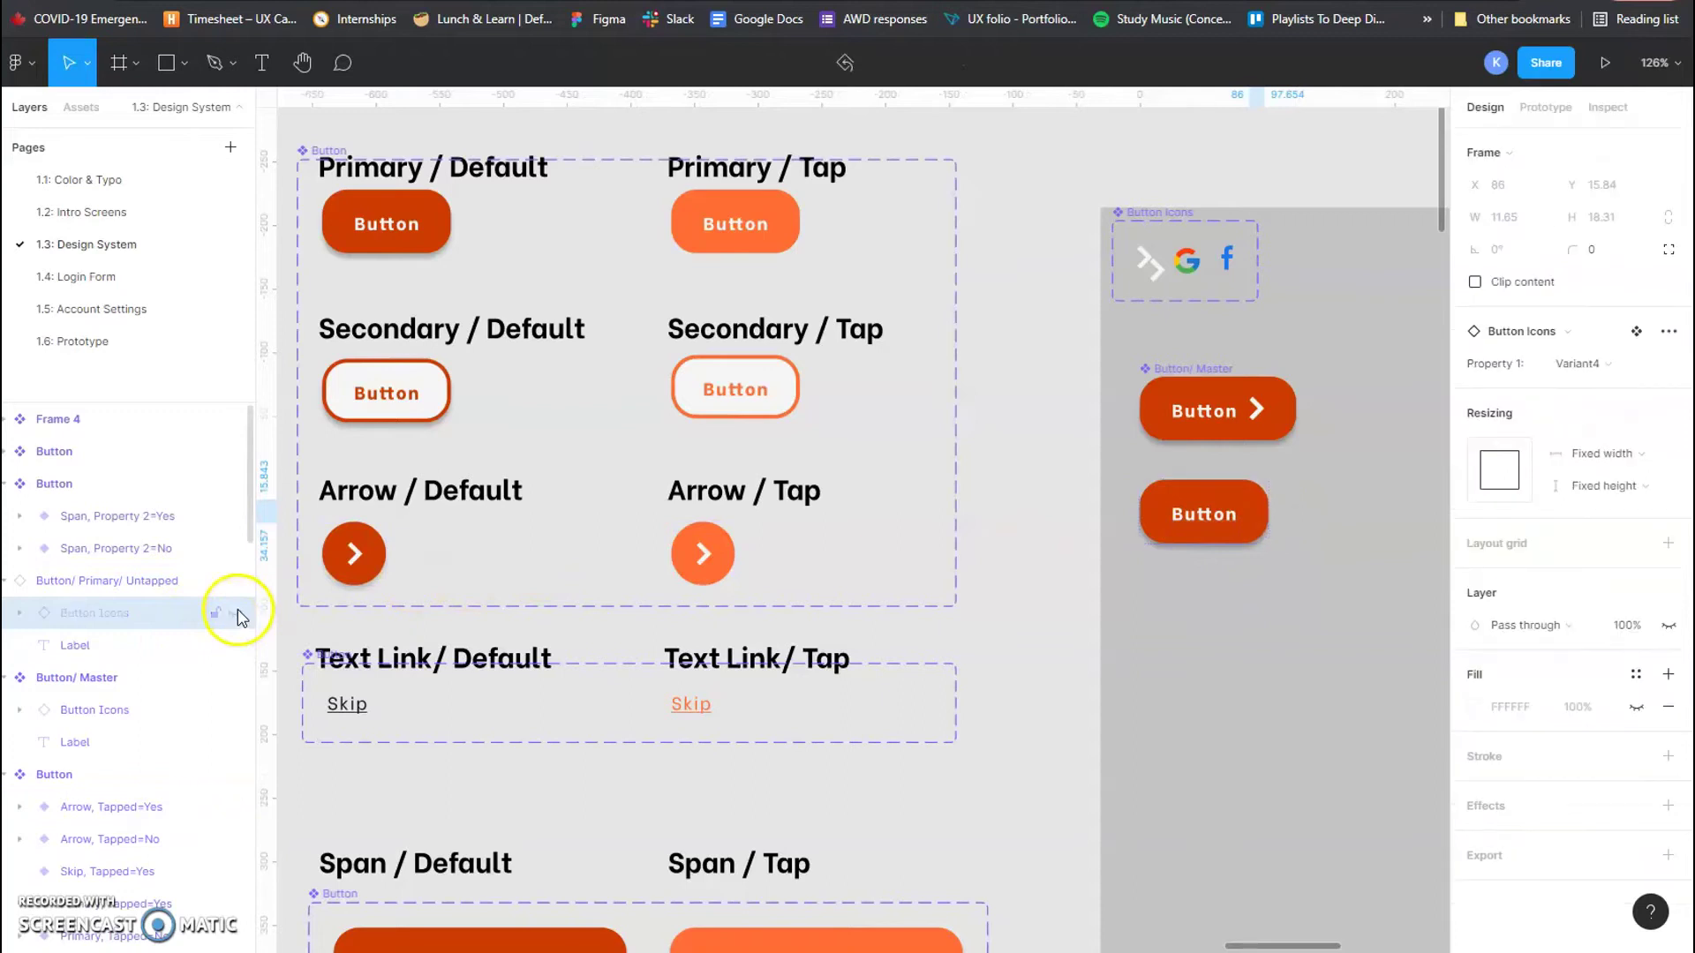
{"action": "left_click", "coordinate": [1234, 487]}
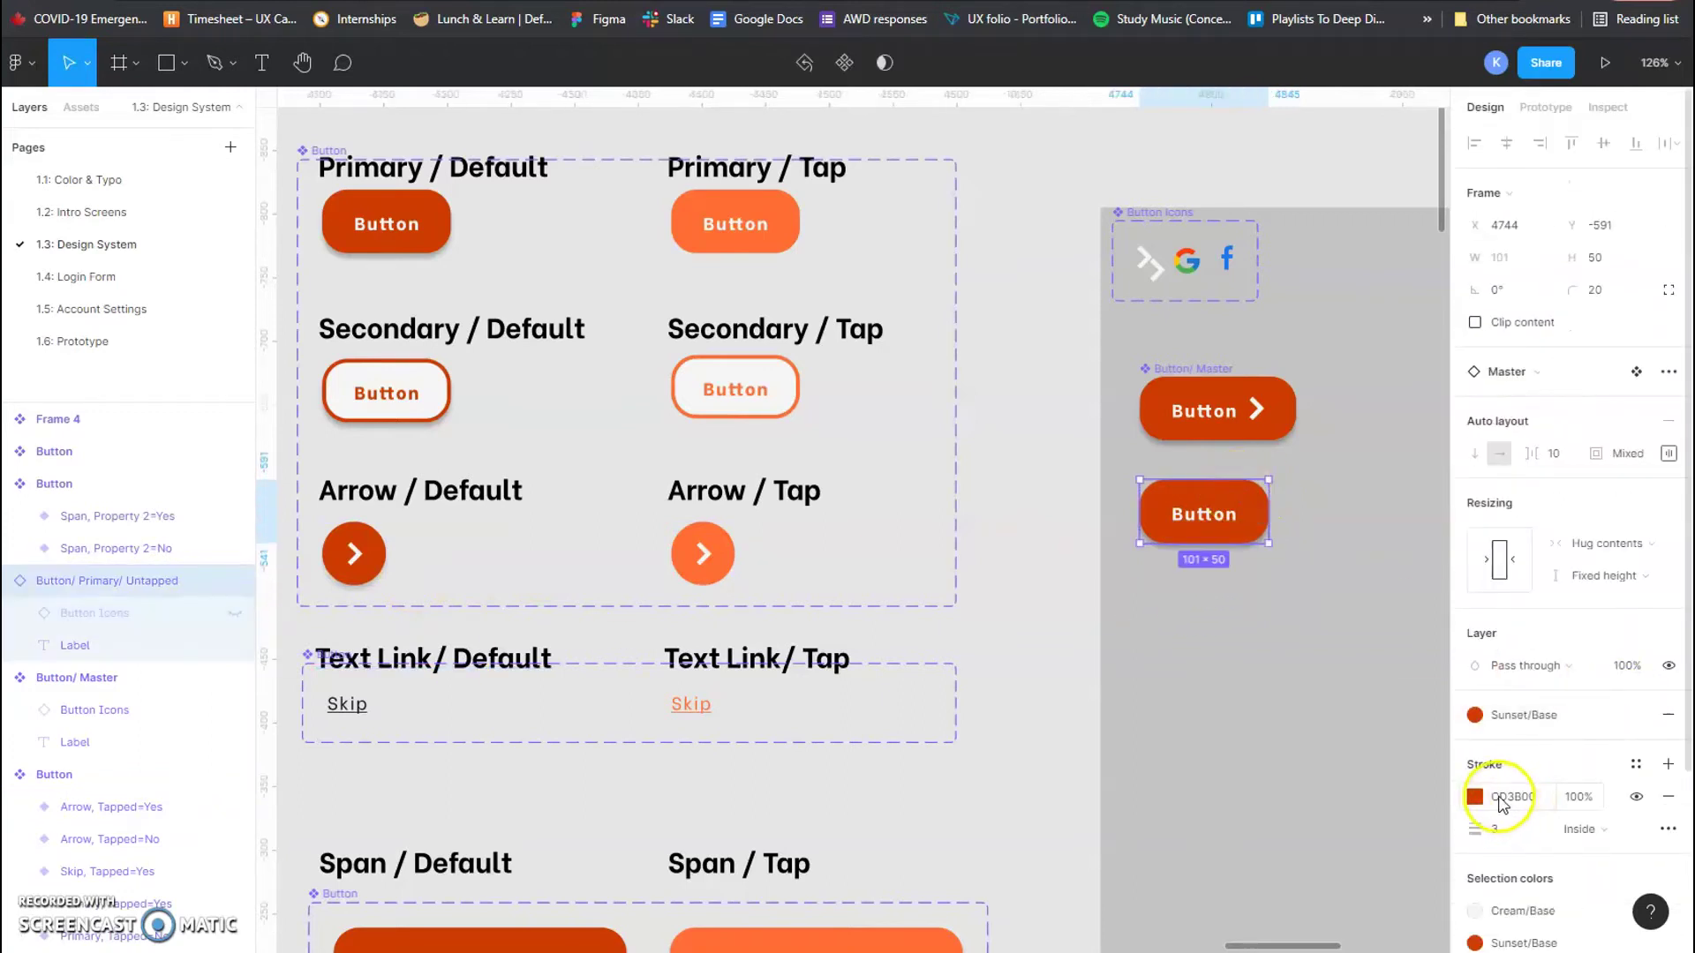
{"action": "left_click", "coordinate": [1637, 798]}
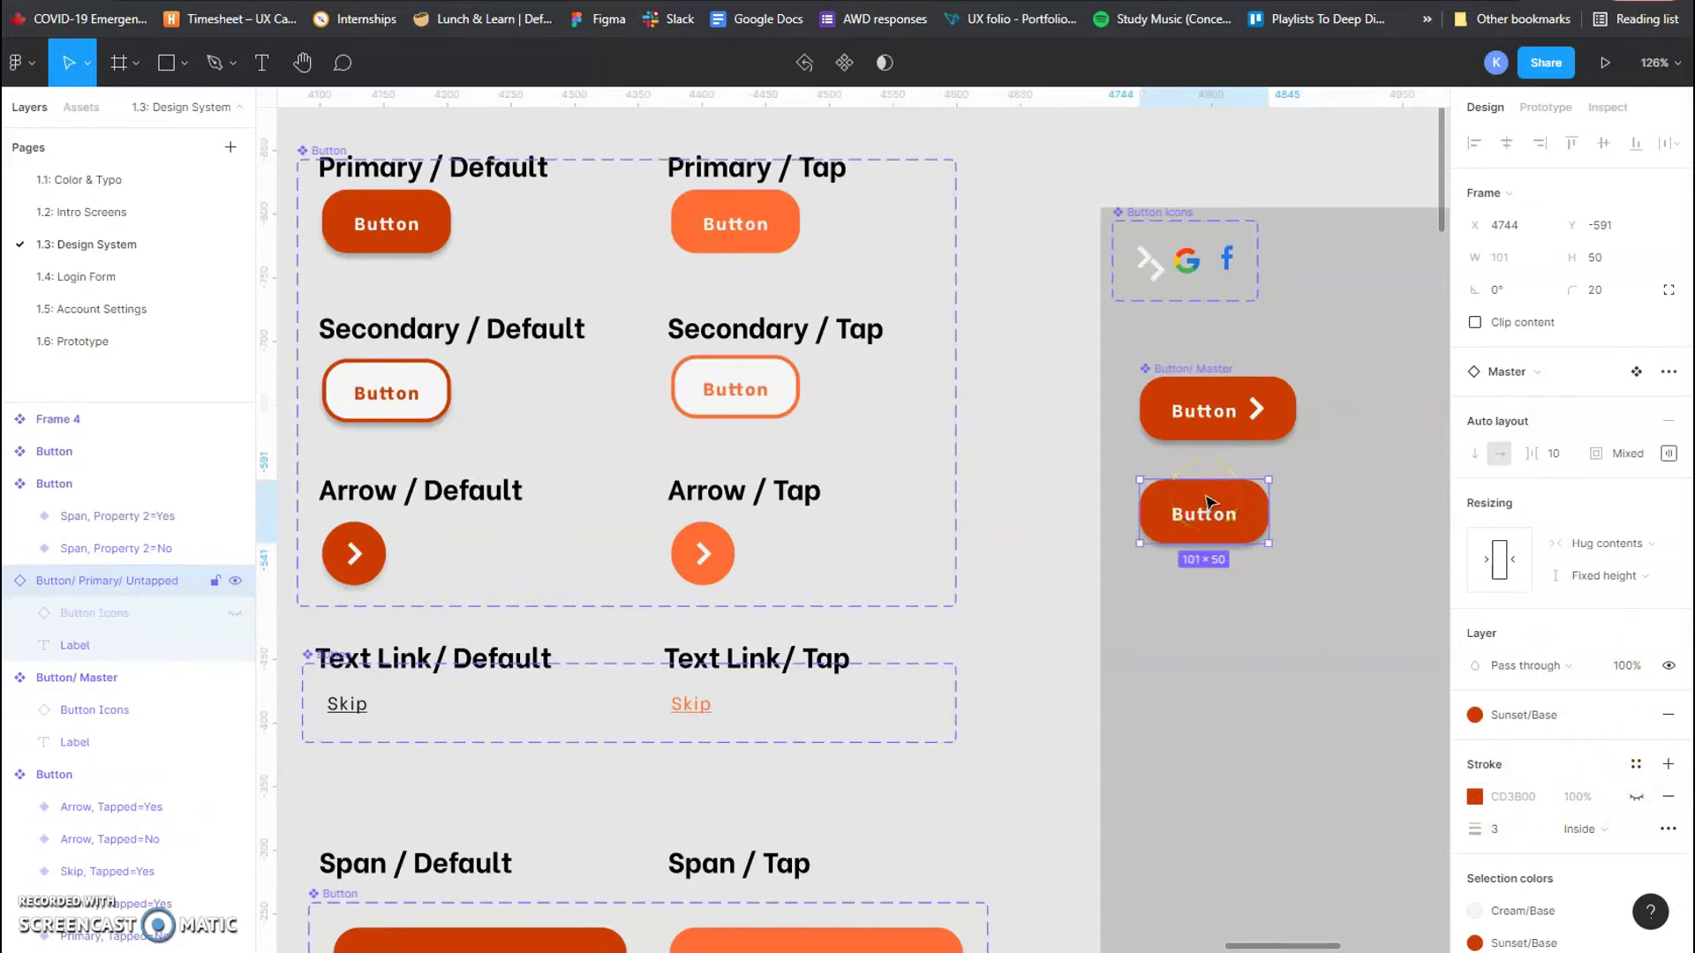
{"action": "scroll", "coordinate": [1332, 559], "scroll_direction": "down", "scroll_amount": 2}
{"action": "scroll", "coordinate": [1332, 560], "scroll_direction": "right", "scroll_amount": 2}
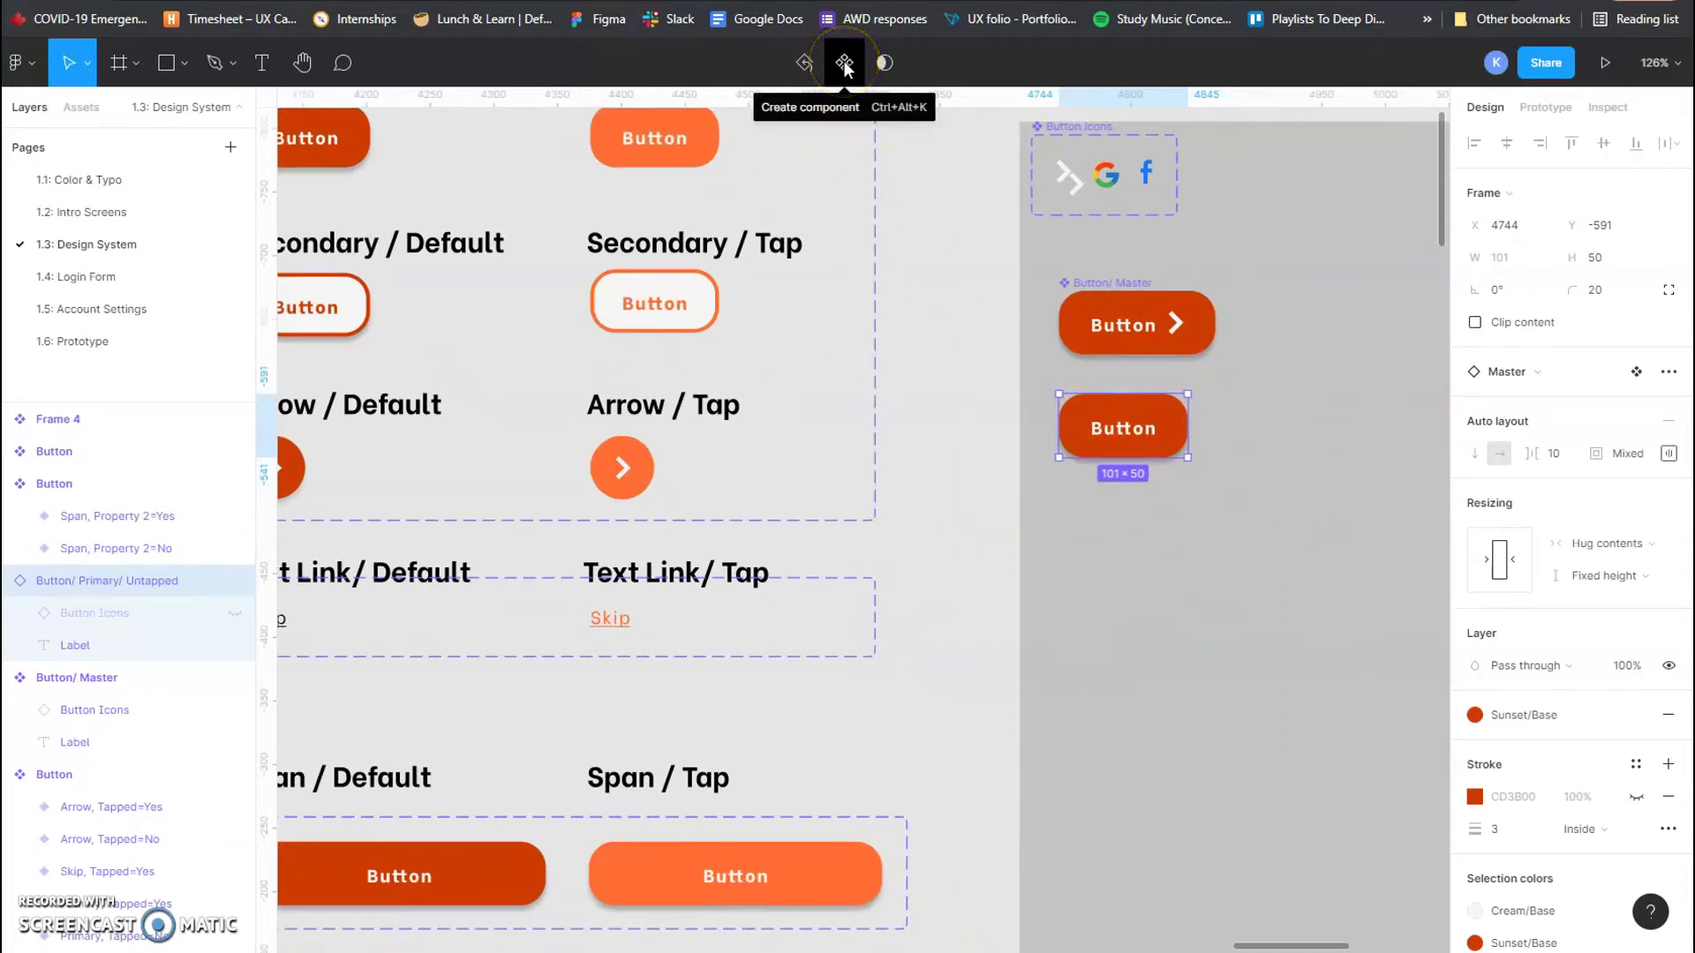
Step: Make the arrow-less button a component, then try the H4 text style on the Button/ Master label
{"action": "left_click", "coordinate": [845, 64]}
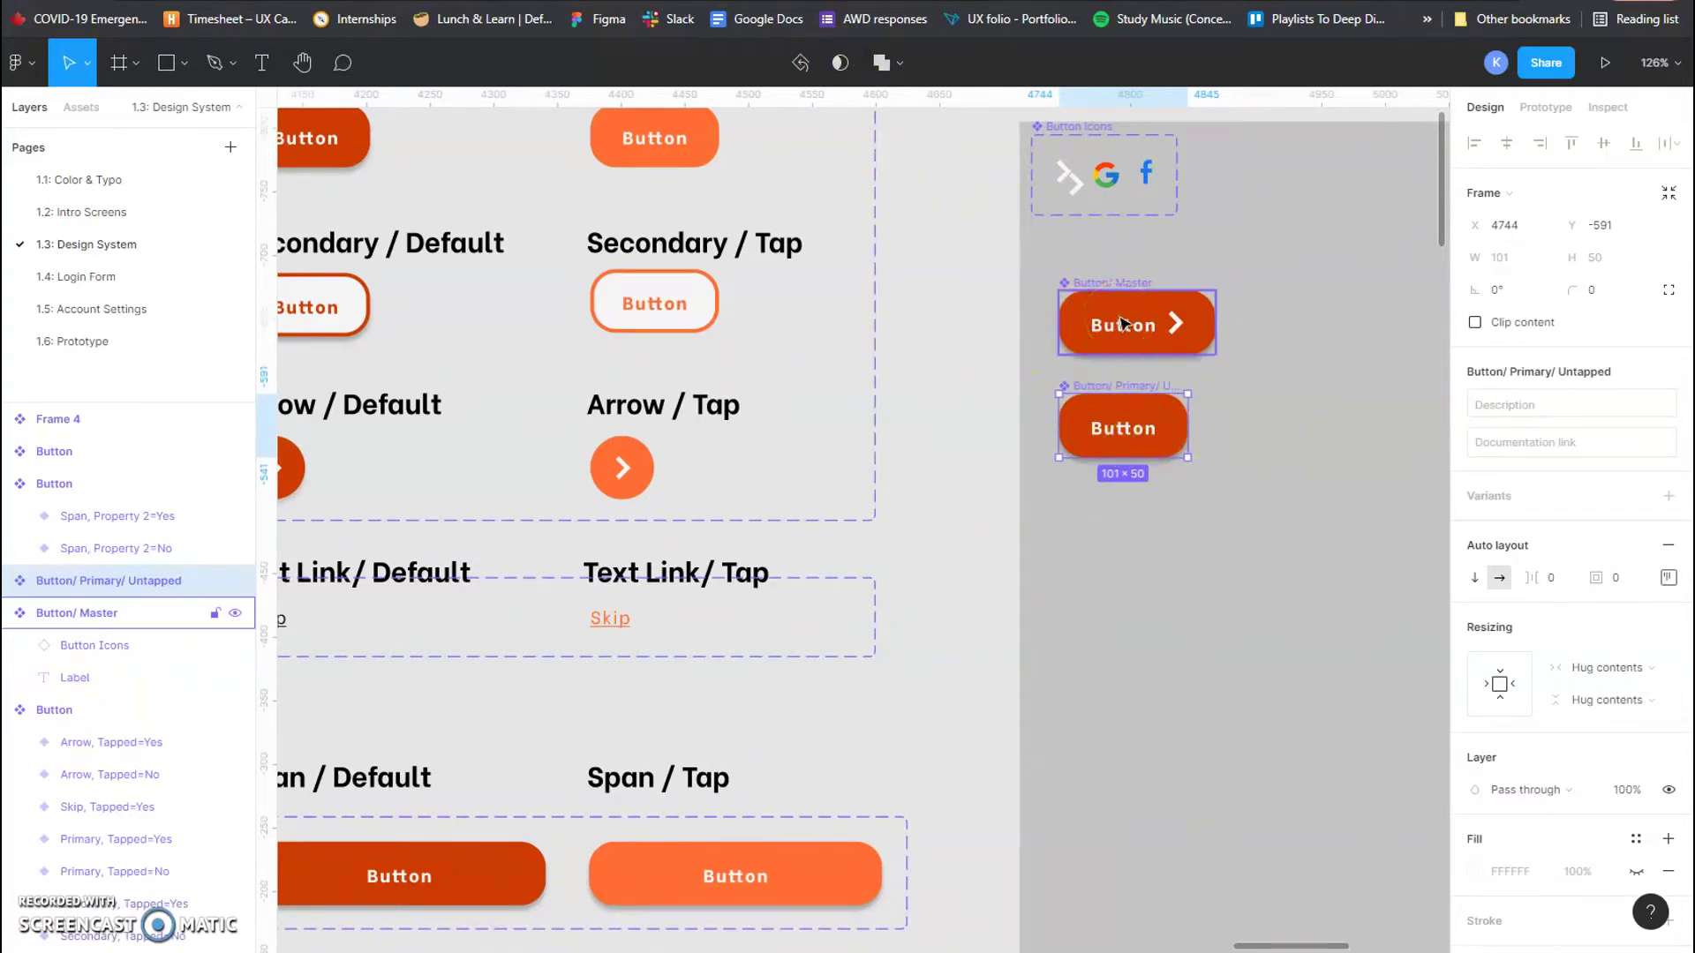
{"action": "double_click", "coordinate": [1121, 326]}
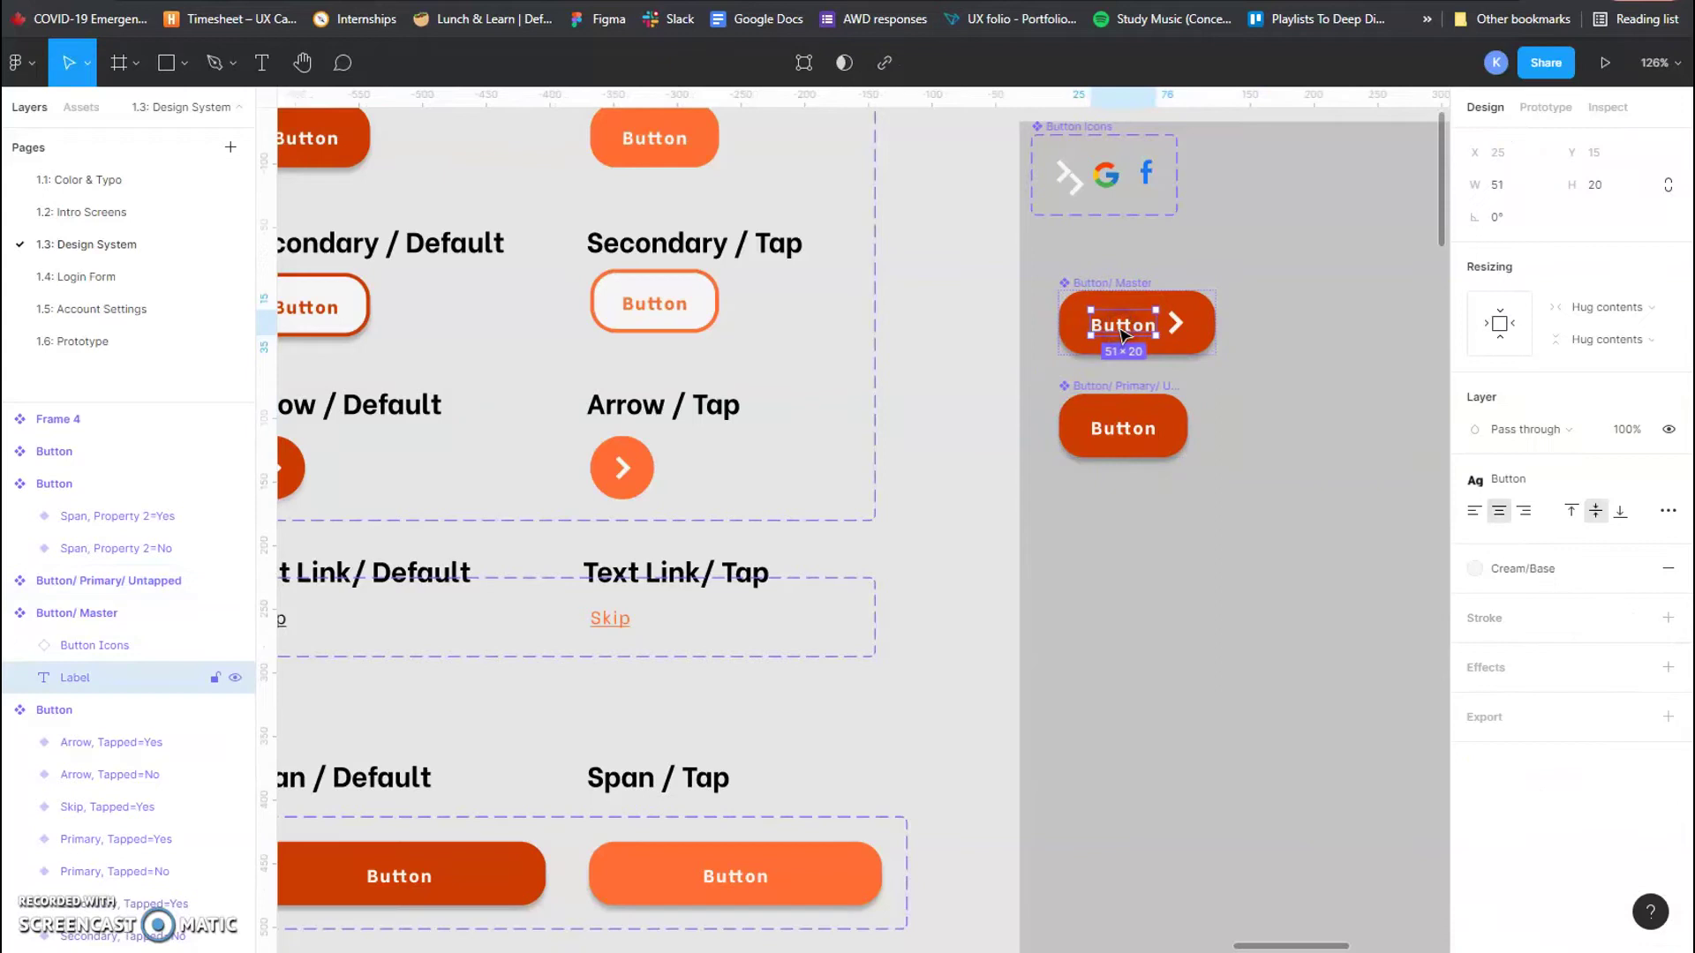
{"action": "double_click", "coordinate": [1119, 326]}
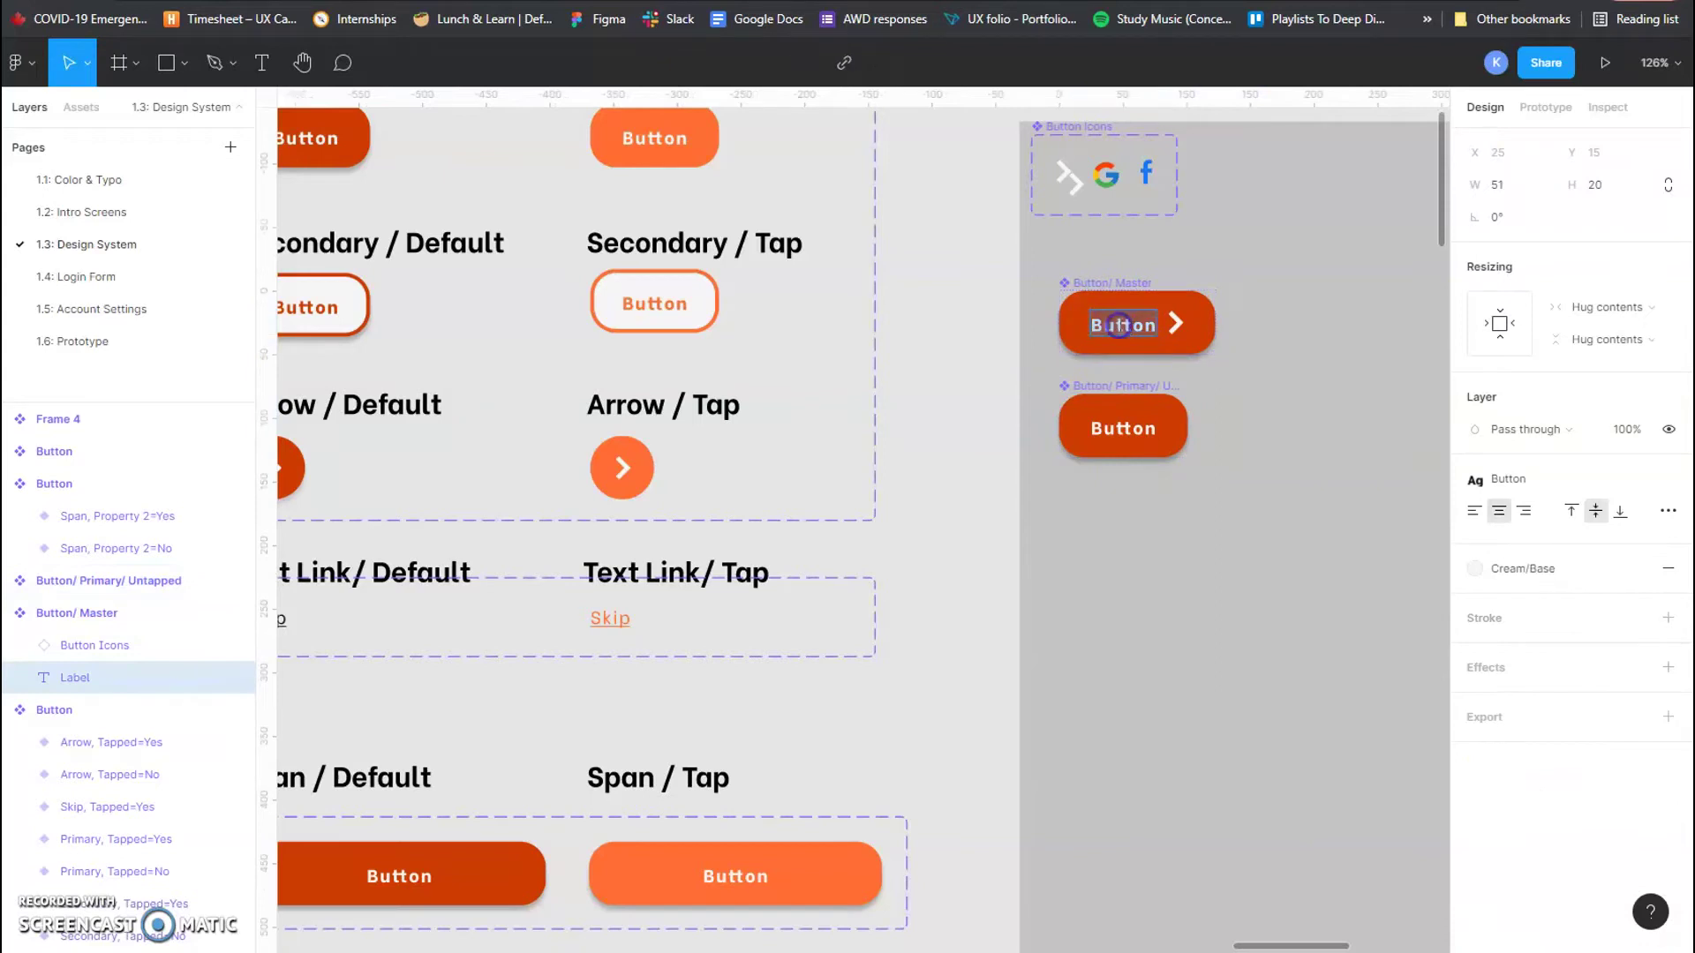
{"action": "left_click", "coordinate": [1506, 479]}
{"action": "left_click", "coordinate": [1521, 607]}
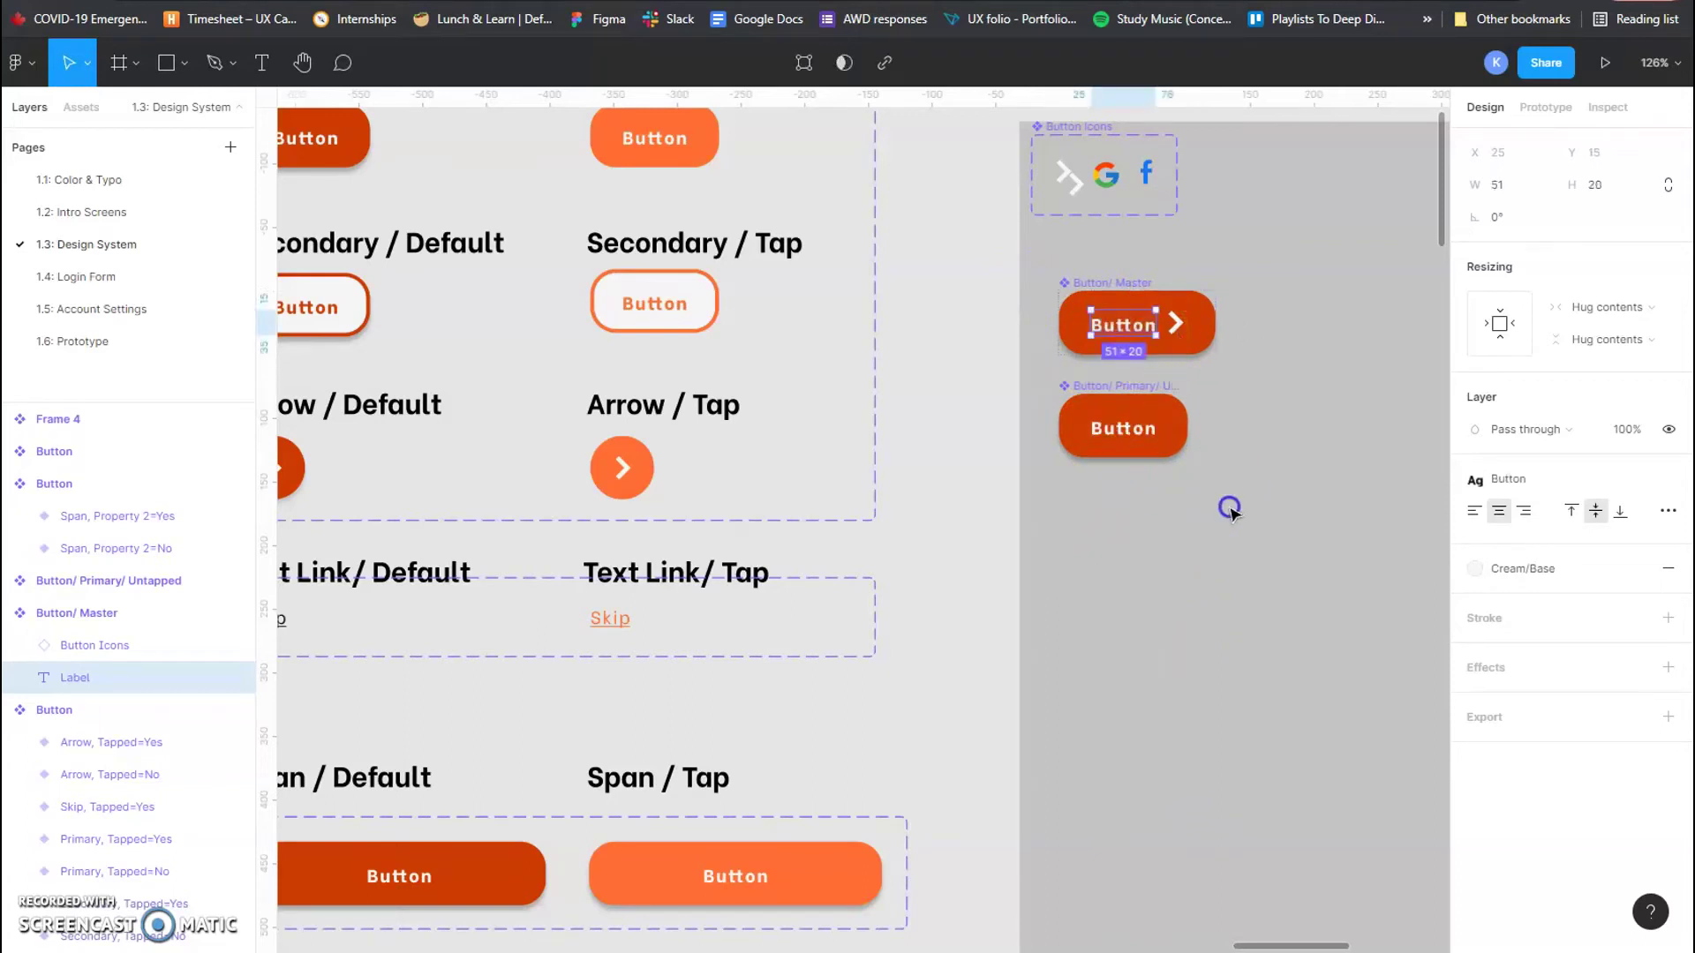
{"action": "left_click", "coordinate": [1307, 419]}
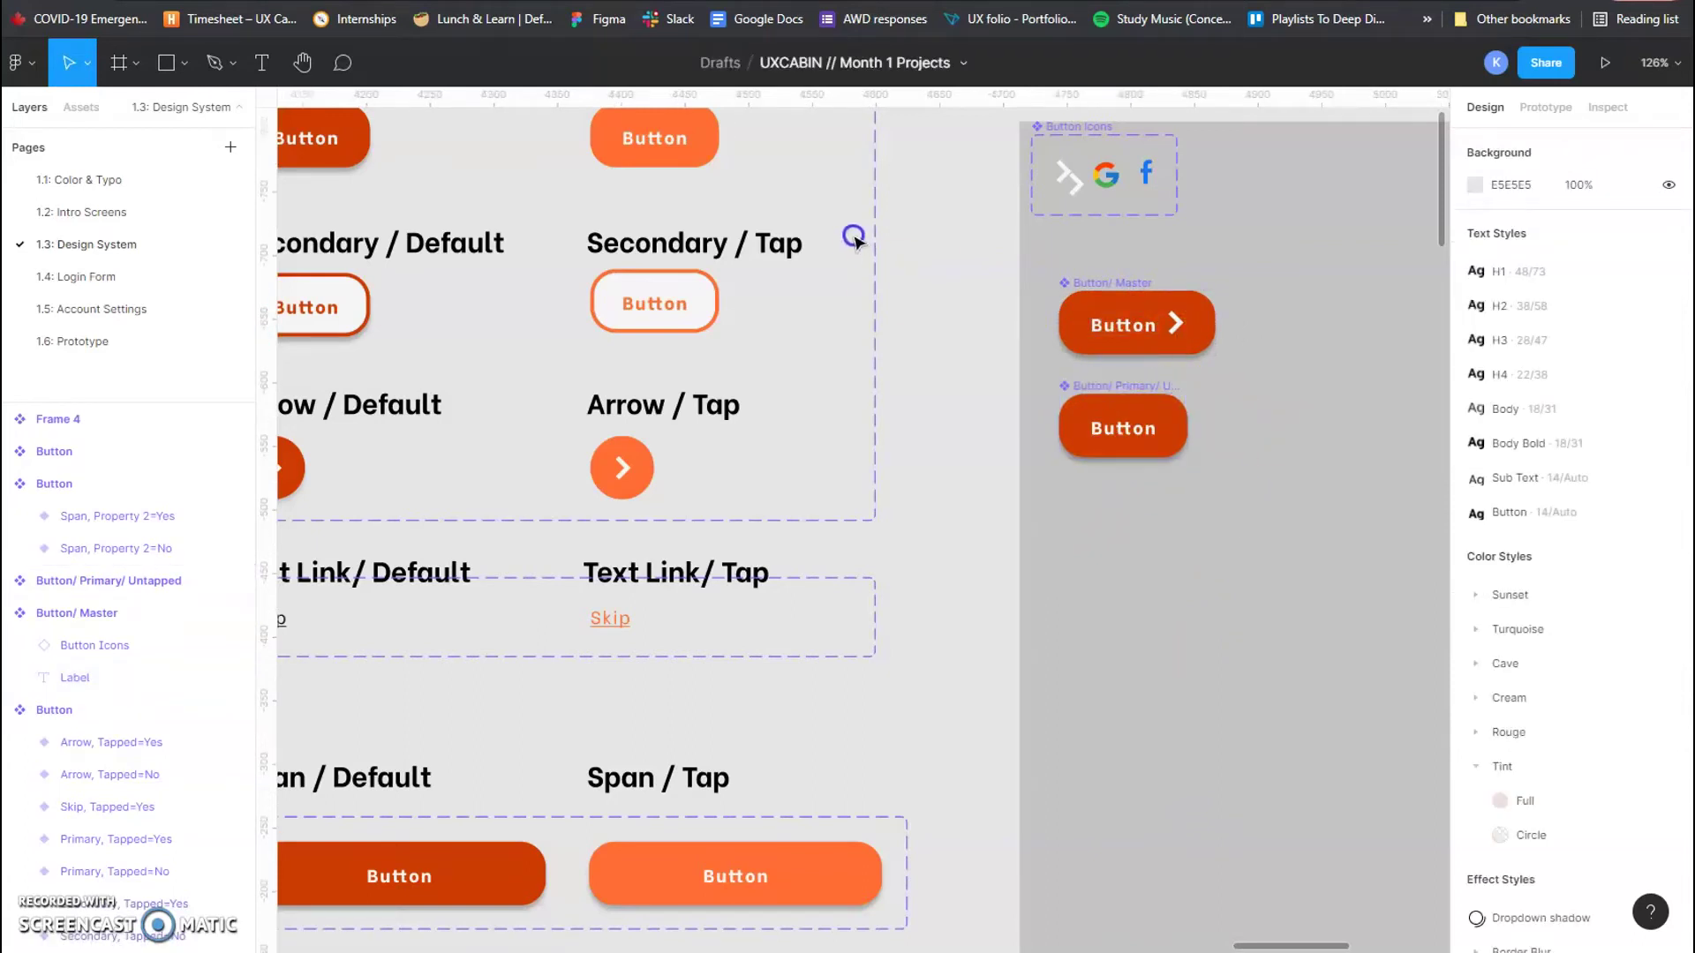
Step: Paste a copy of the untapped primary button, fill it Sunset/Light, and make it the Tapped component
{"action": "scroll", "coordinate": [794, 231], "scroll_direction": "up", "scroll_amount": 2}
{"action": "scroll", "coordinate": [1217, 501], "scroll_direction": "right", "scroll_amount": 2}
{"action": "key", "text": "ctrl+v"}
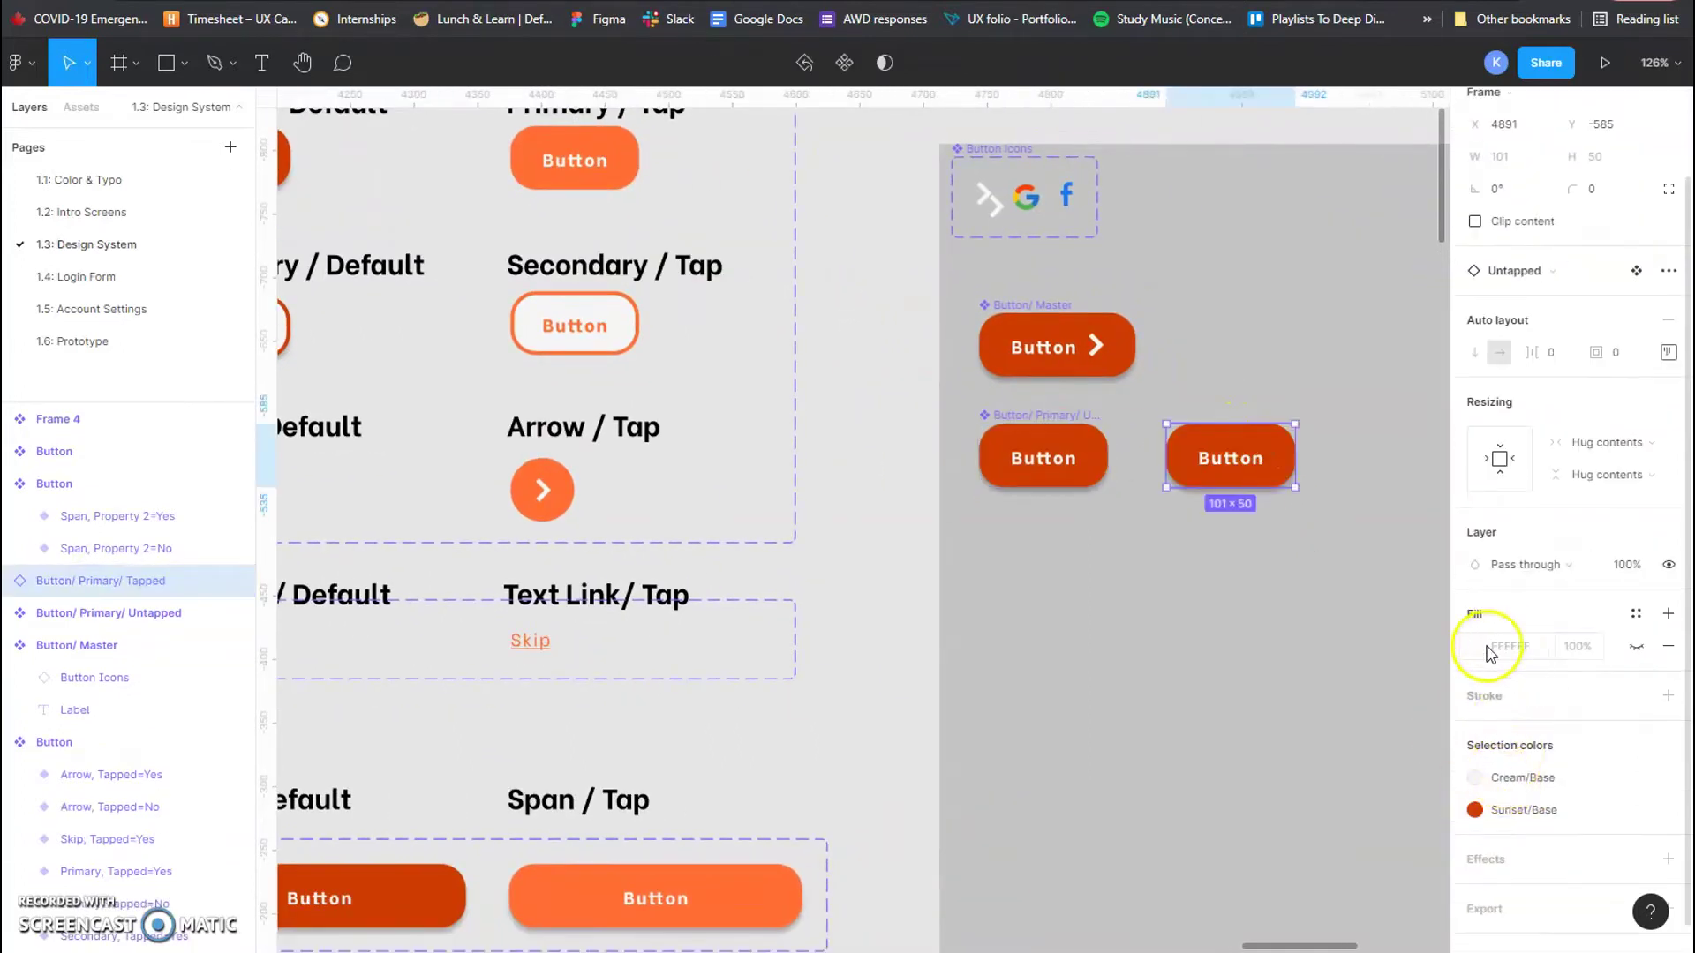
{"action": "double_click", "coordinate": [1230, 454]}
{"action": "left_click", "coordinate": [1504, 626]}
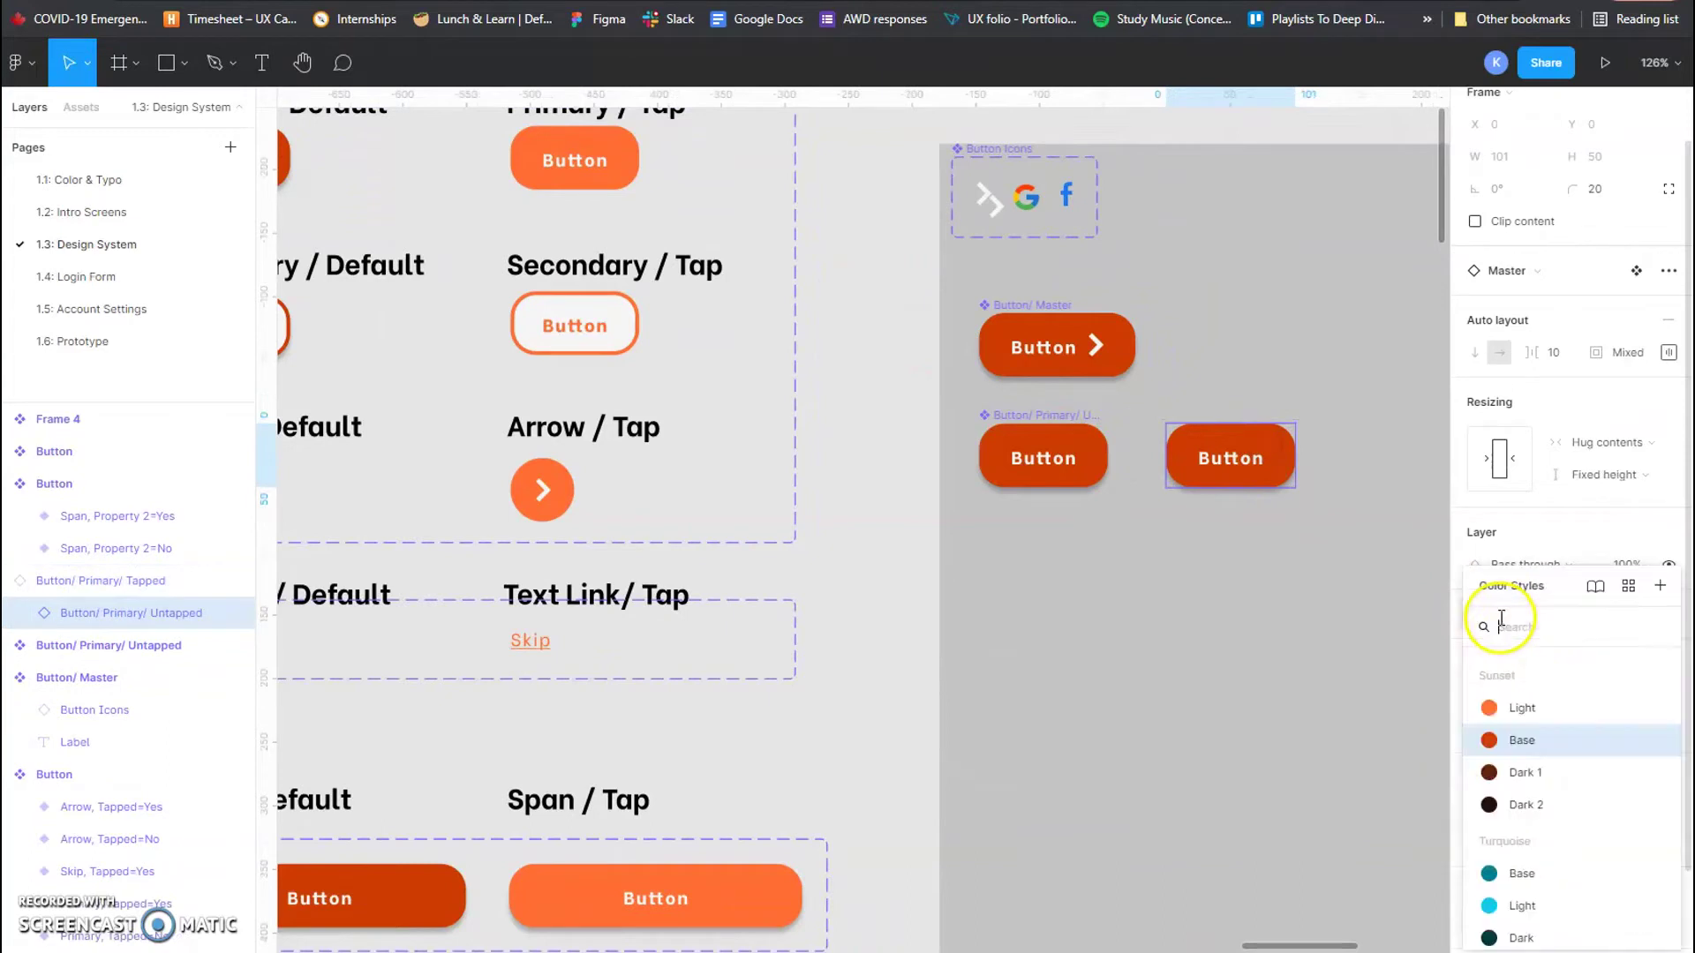
{"action": "left_click", "coordinate": [1516, 710]}
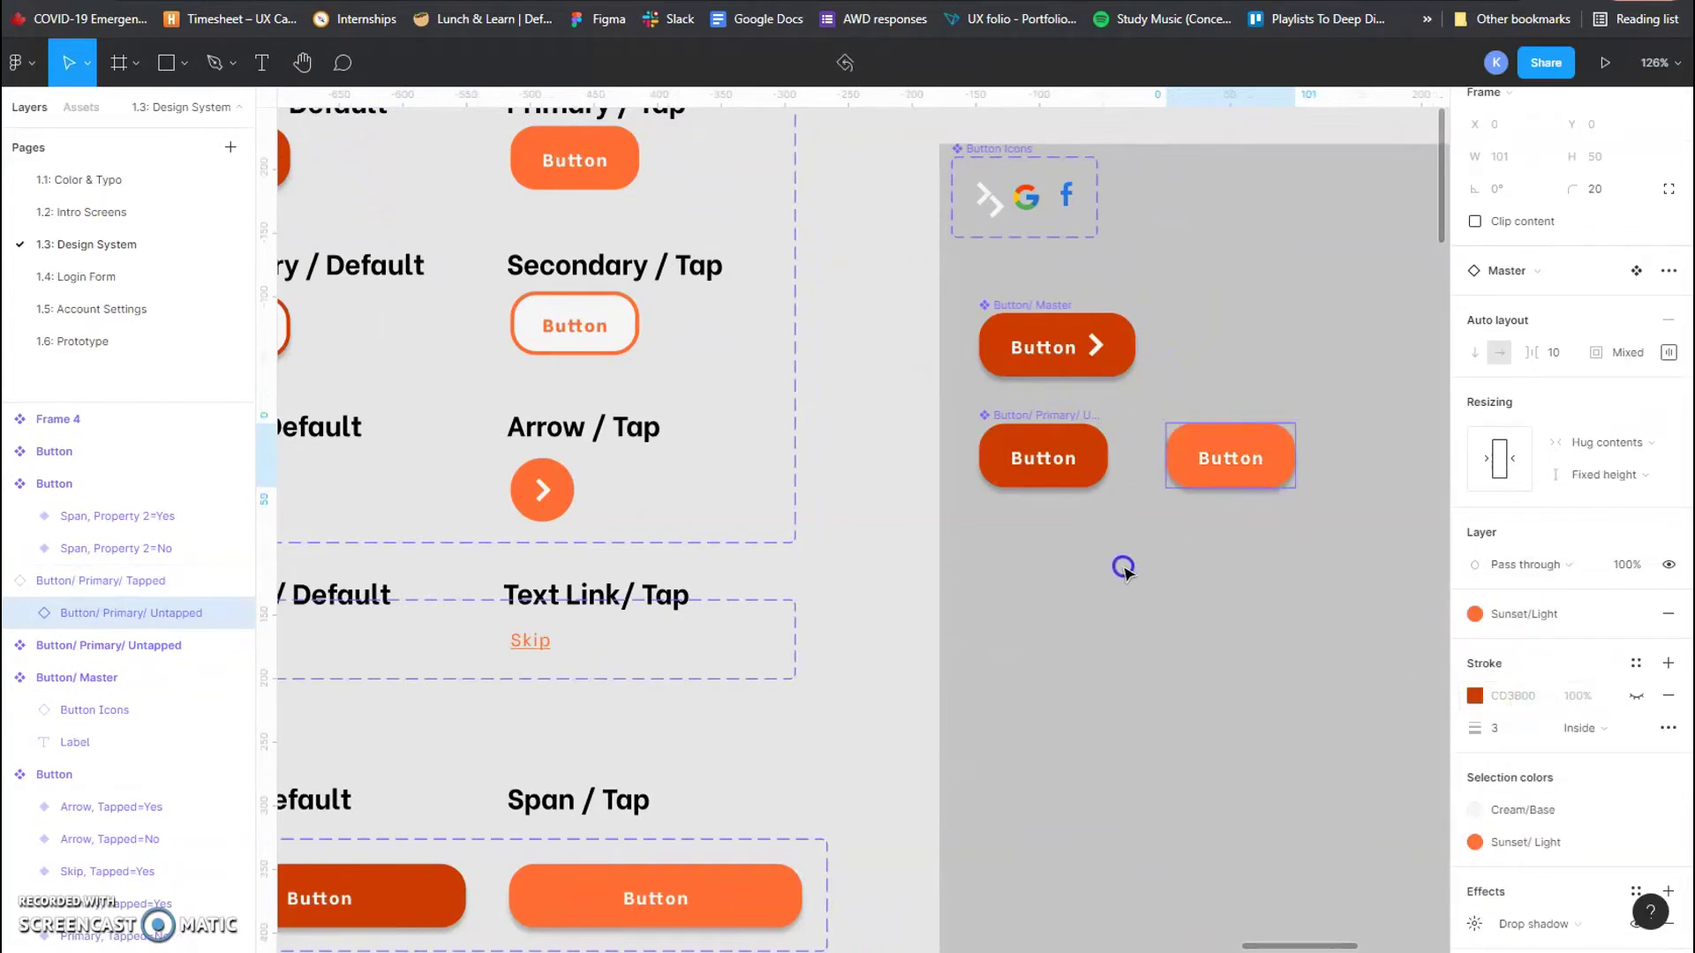
{"action": "left_click", "coordinate": [1163, 541]}
{"action": "left_click", "coordinate": [1204, 441]}
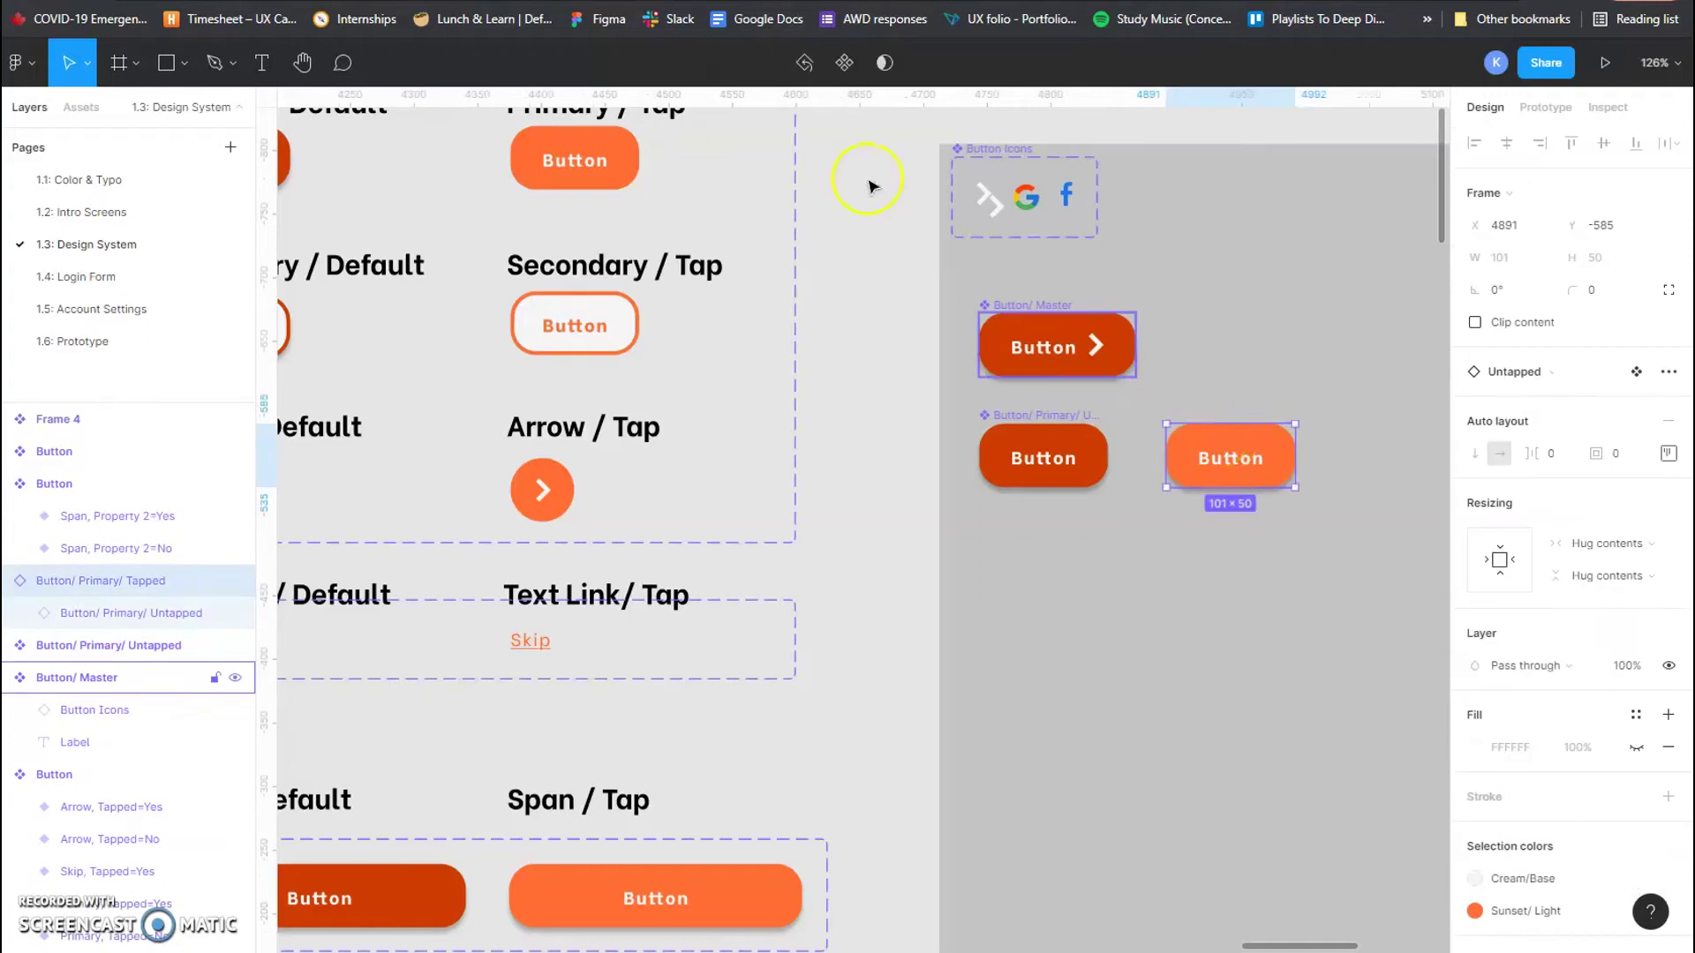
{"action": "left_click", "coordinate": [844, 60]}
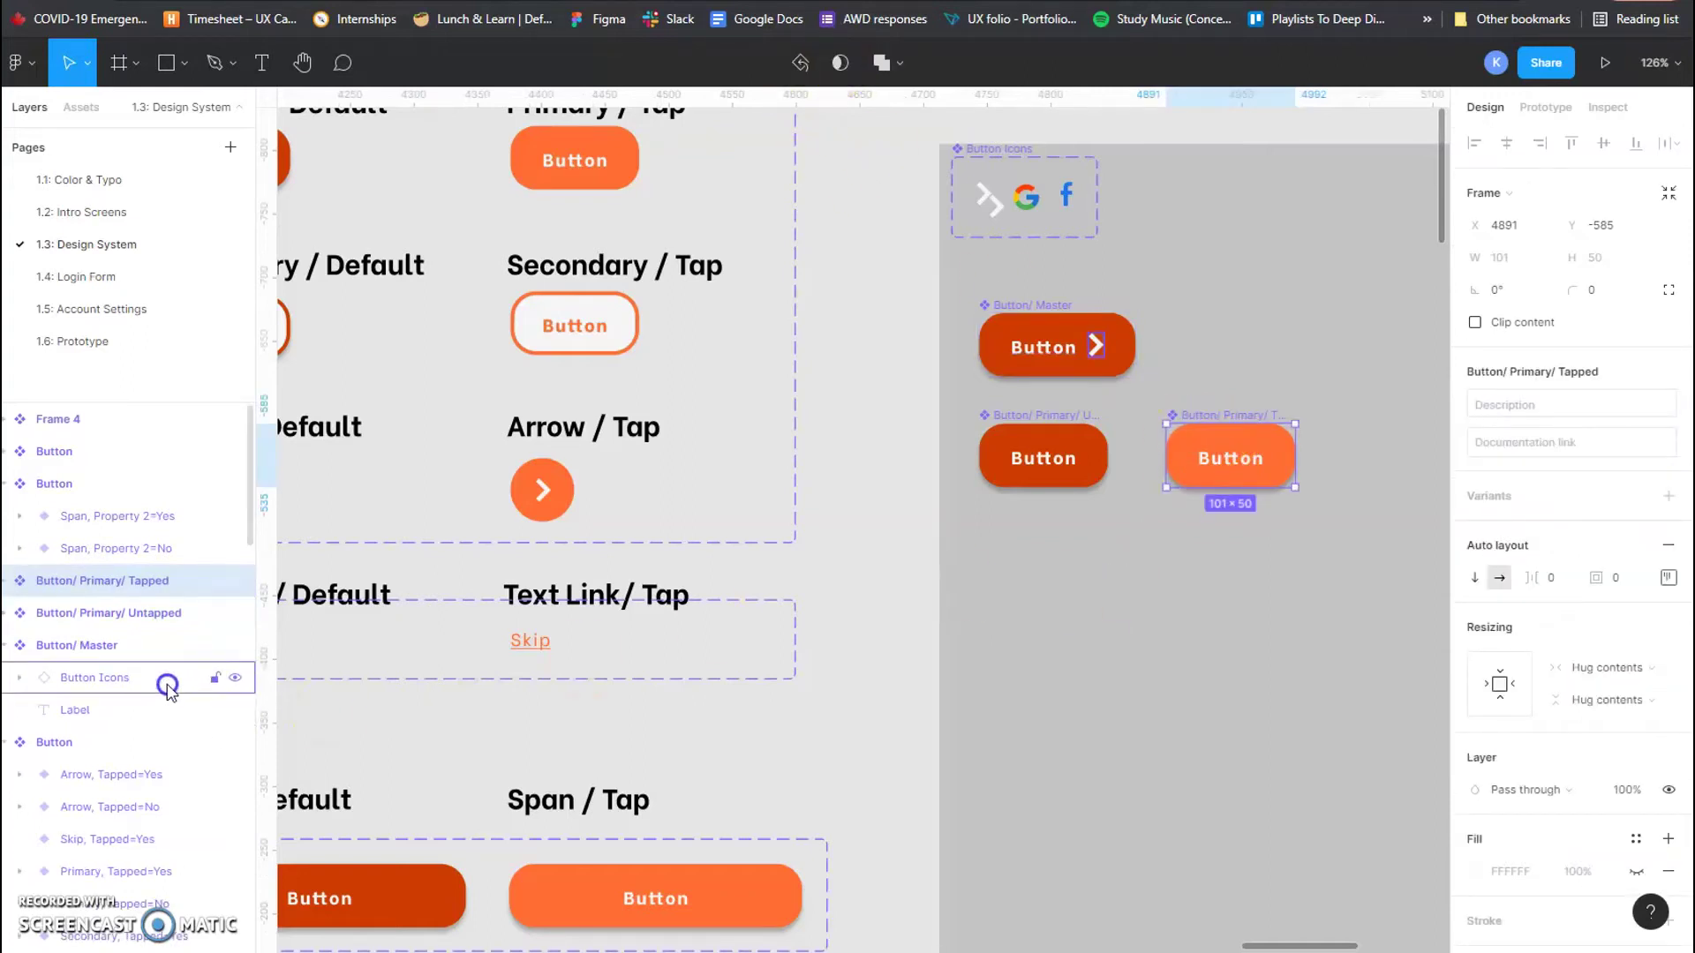
{"action": "left_click", "coordinate": [1148, 553]}
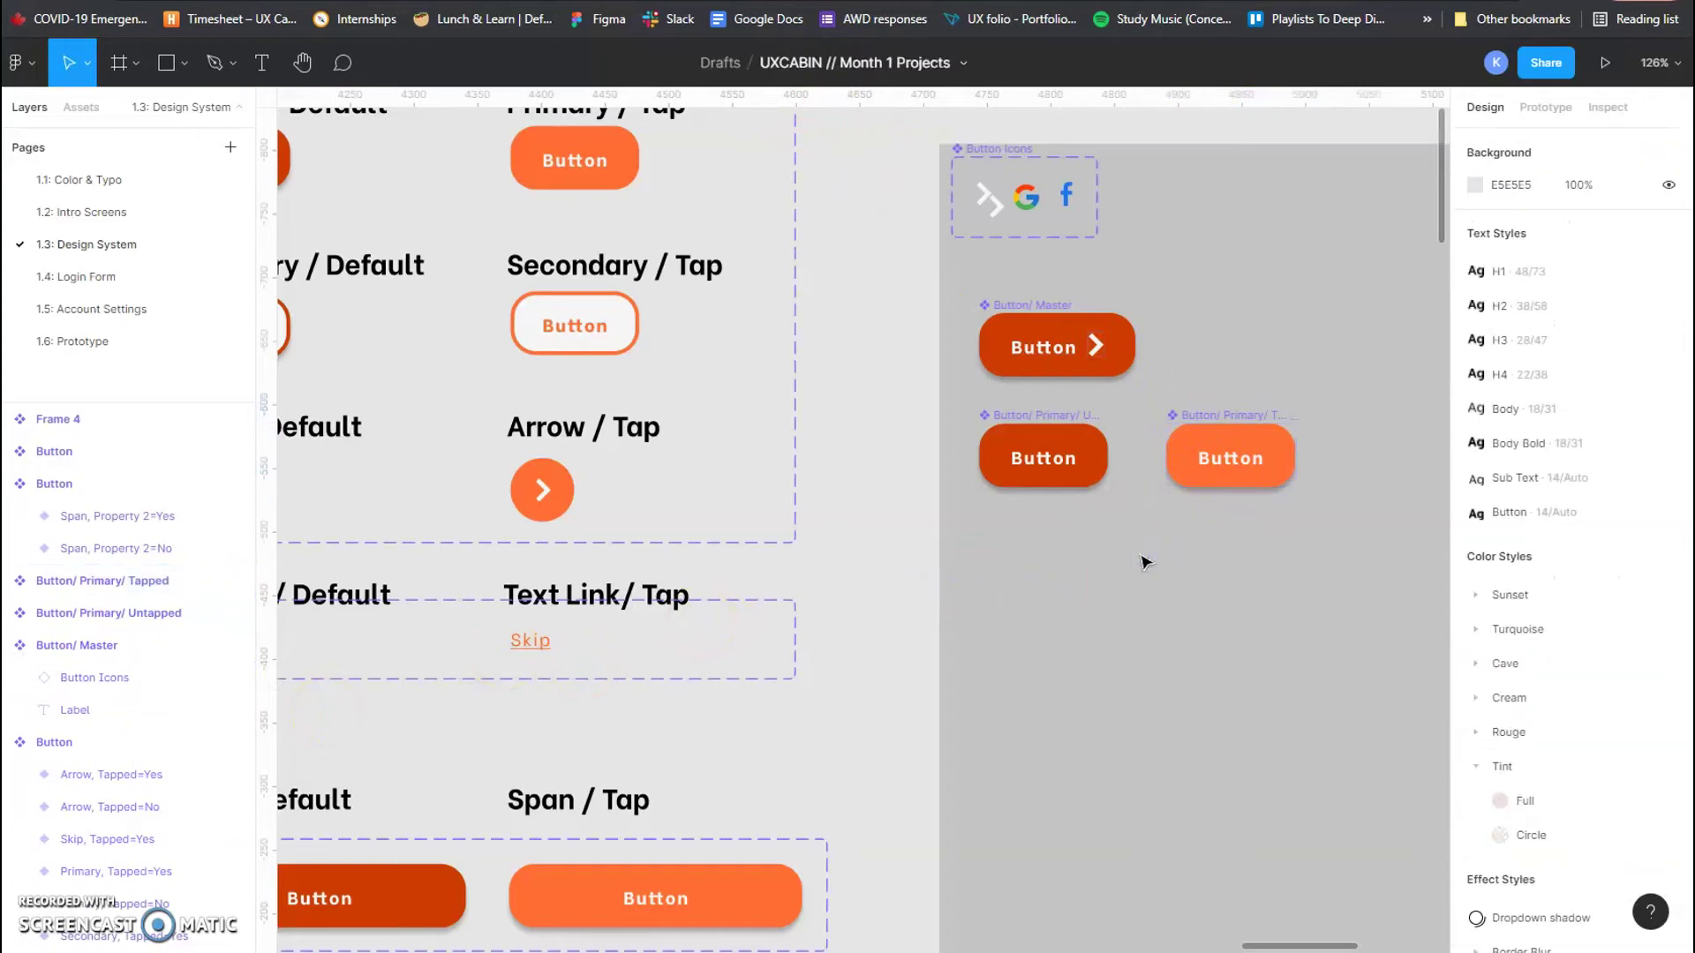
{"action": "left_click", "coordinate": [1081, 534]}
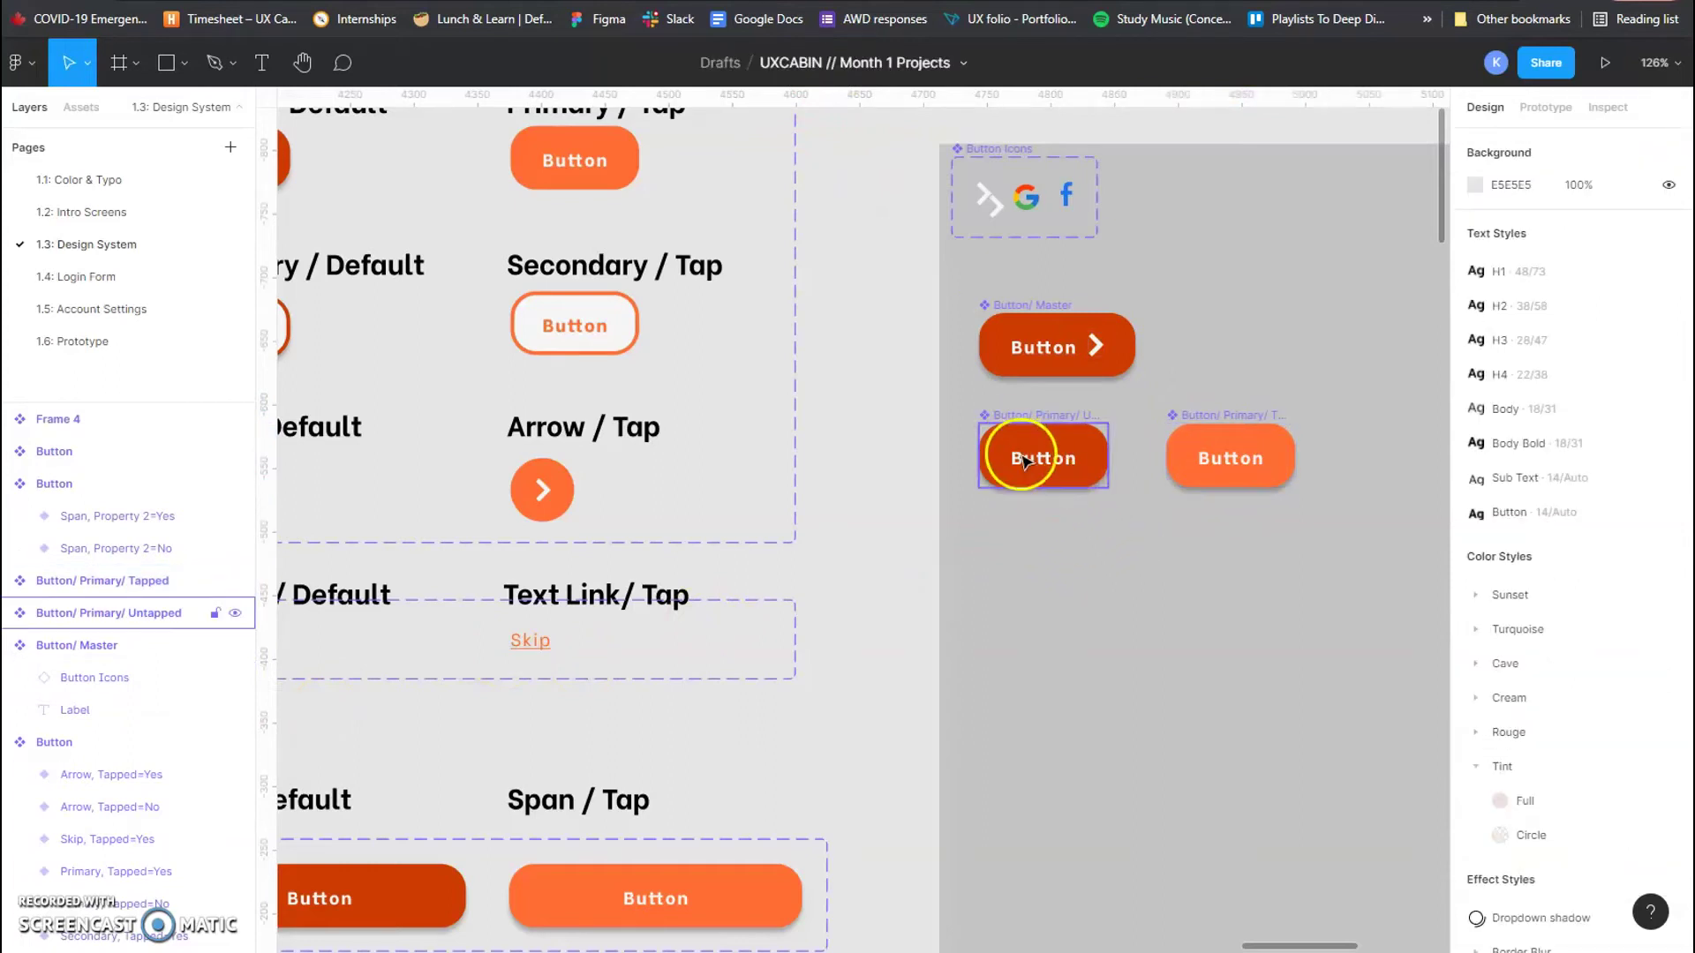
Step: Copy the master button below the other buttons and hide its arrow icon
{"action": "scroll", "coordinate": [883, 442], "scroll_direction": "left", "scroll_amount": 5}
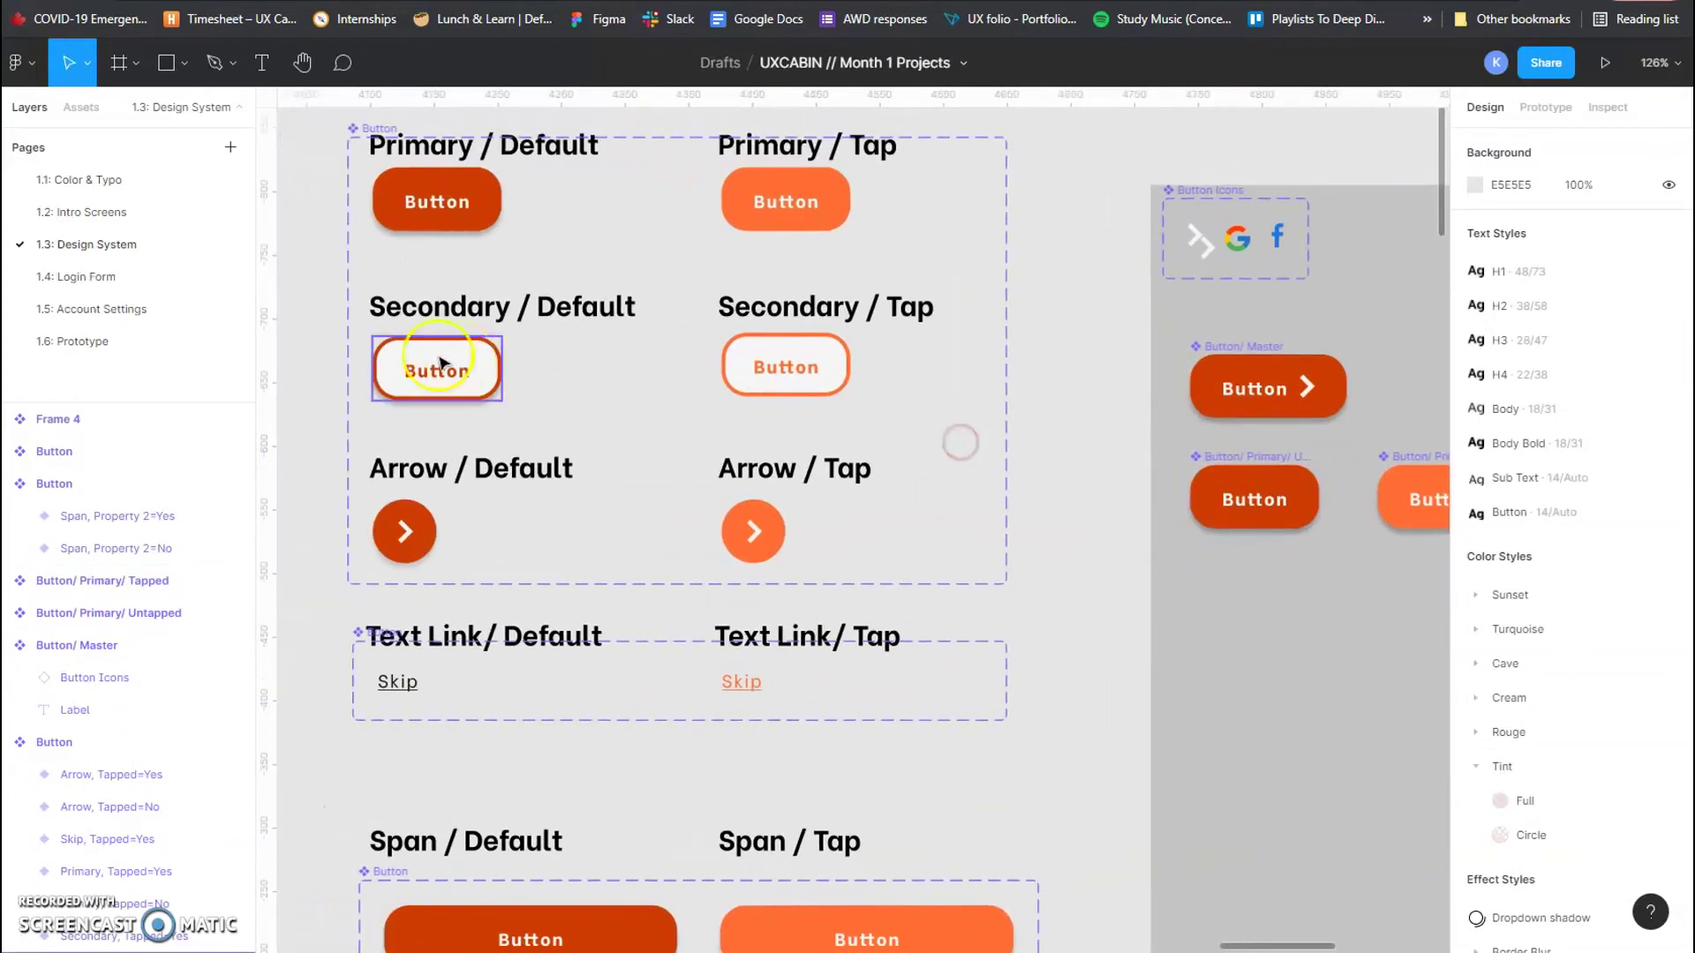
{"action": "scroll", "coordinate": [997, 539], "scroll_direction": "right", "scroll_amount": 6}
{"action": "scroll", "coordinate": [997, 538], "scroll_direction": "down", "scroll_amount": 3}
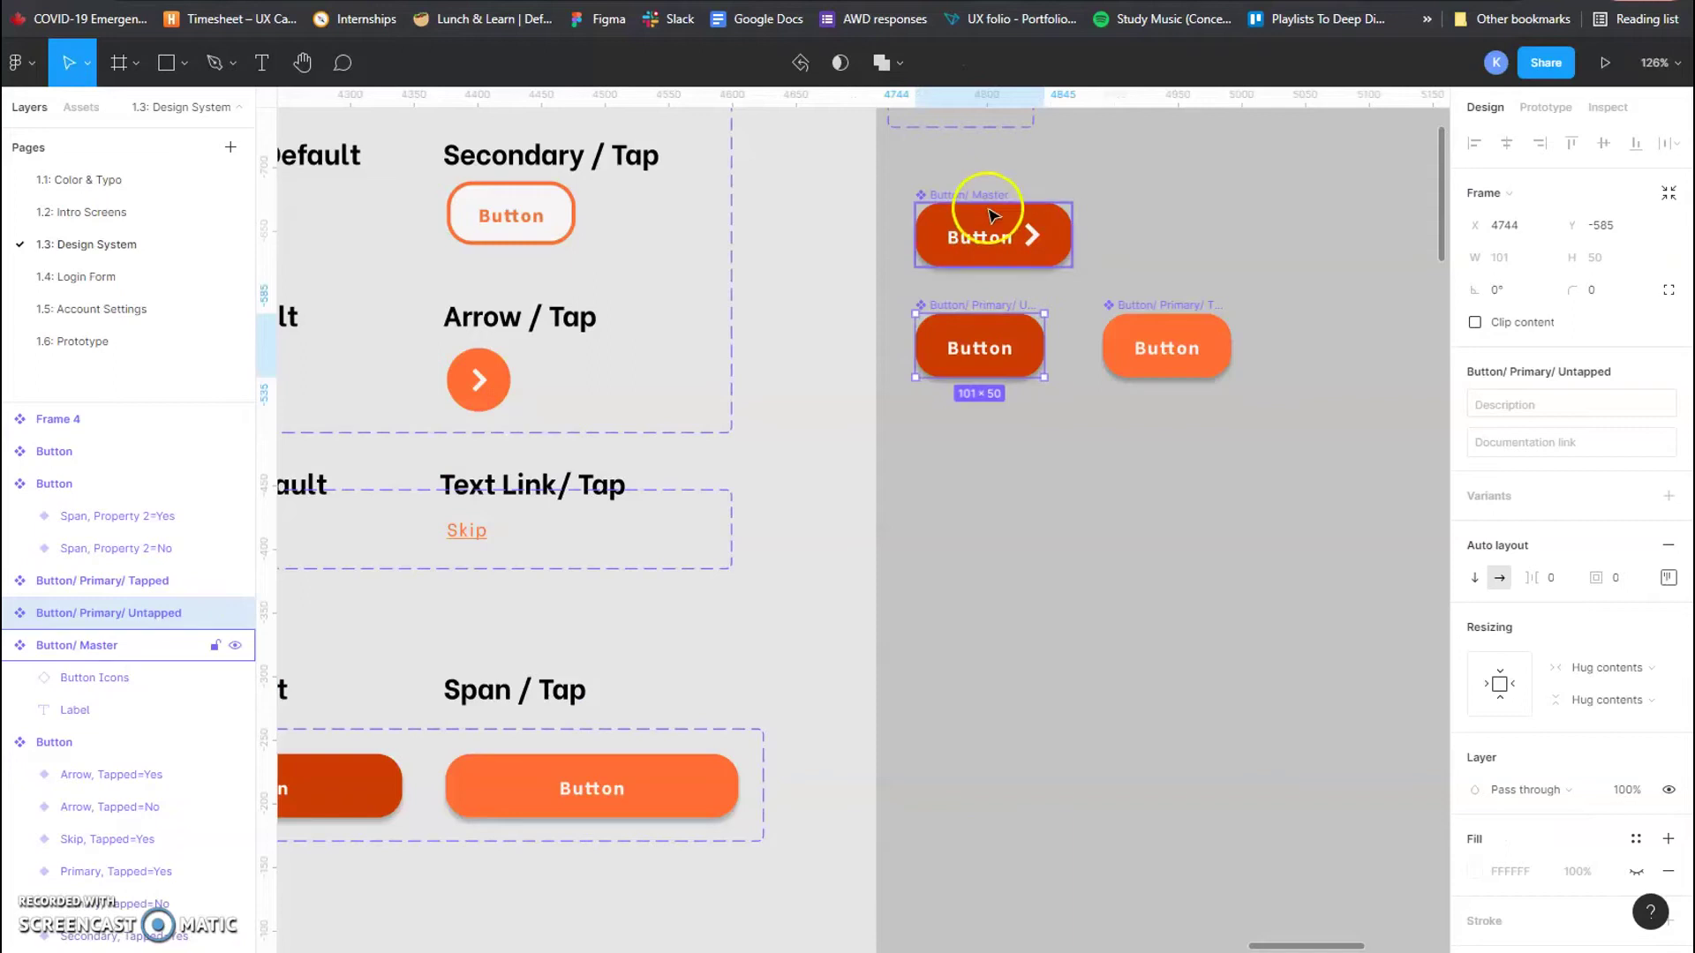
{"action": "left_click", "coordinate": [985, 200]}
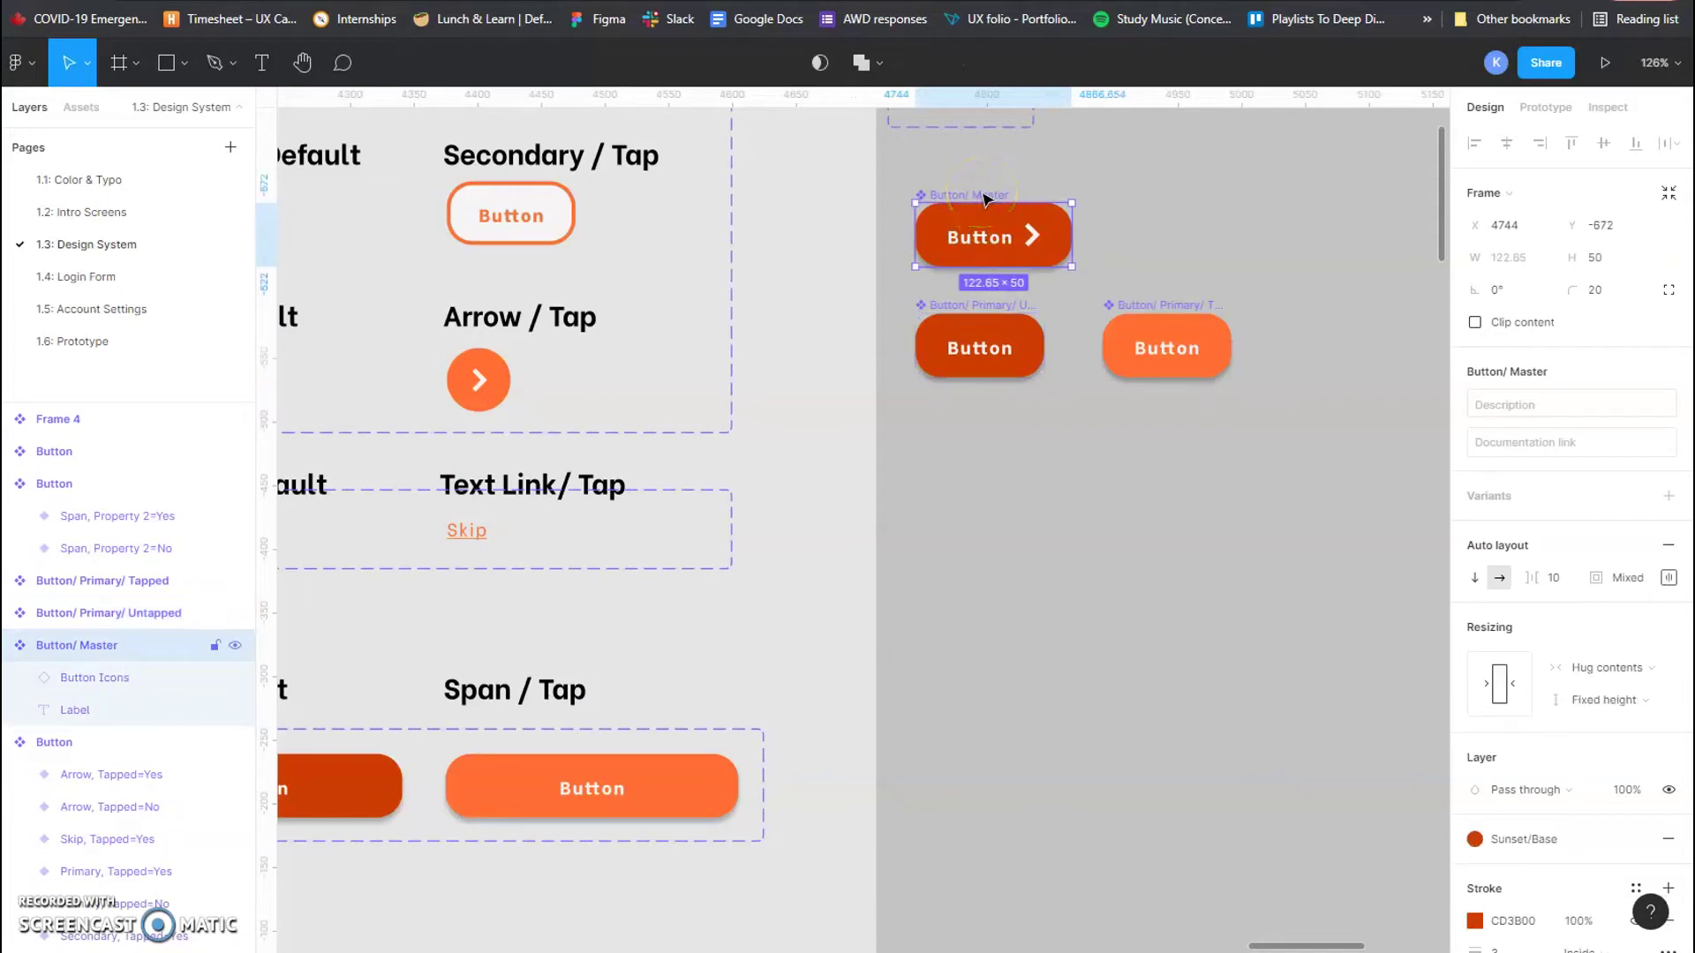
{"action": "key", "text": "ctrl+c"}
{"action": "key", "text": "ctrl+v"}
{"action": "left_click_drag", "start_coordinate": [987, 200], "coordinate": [1000, 465]}
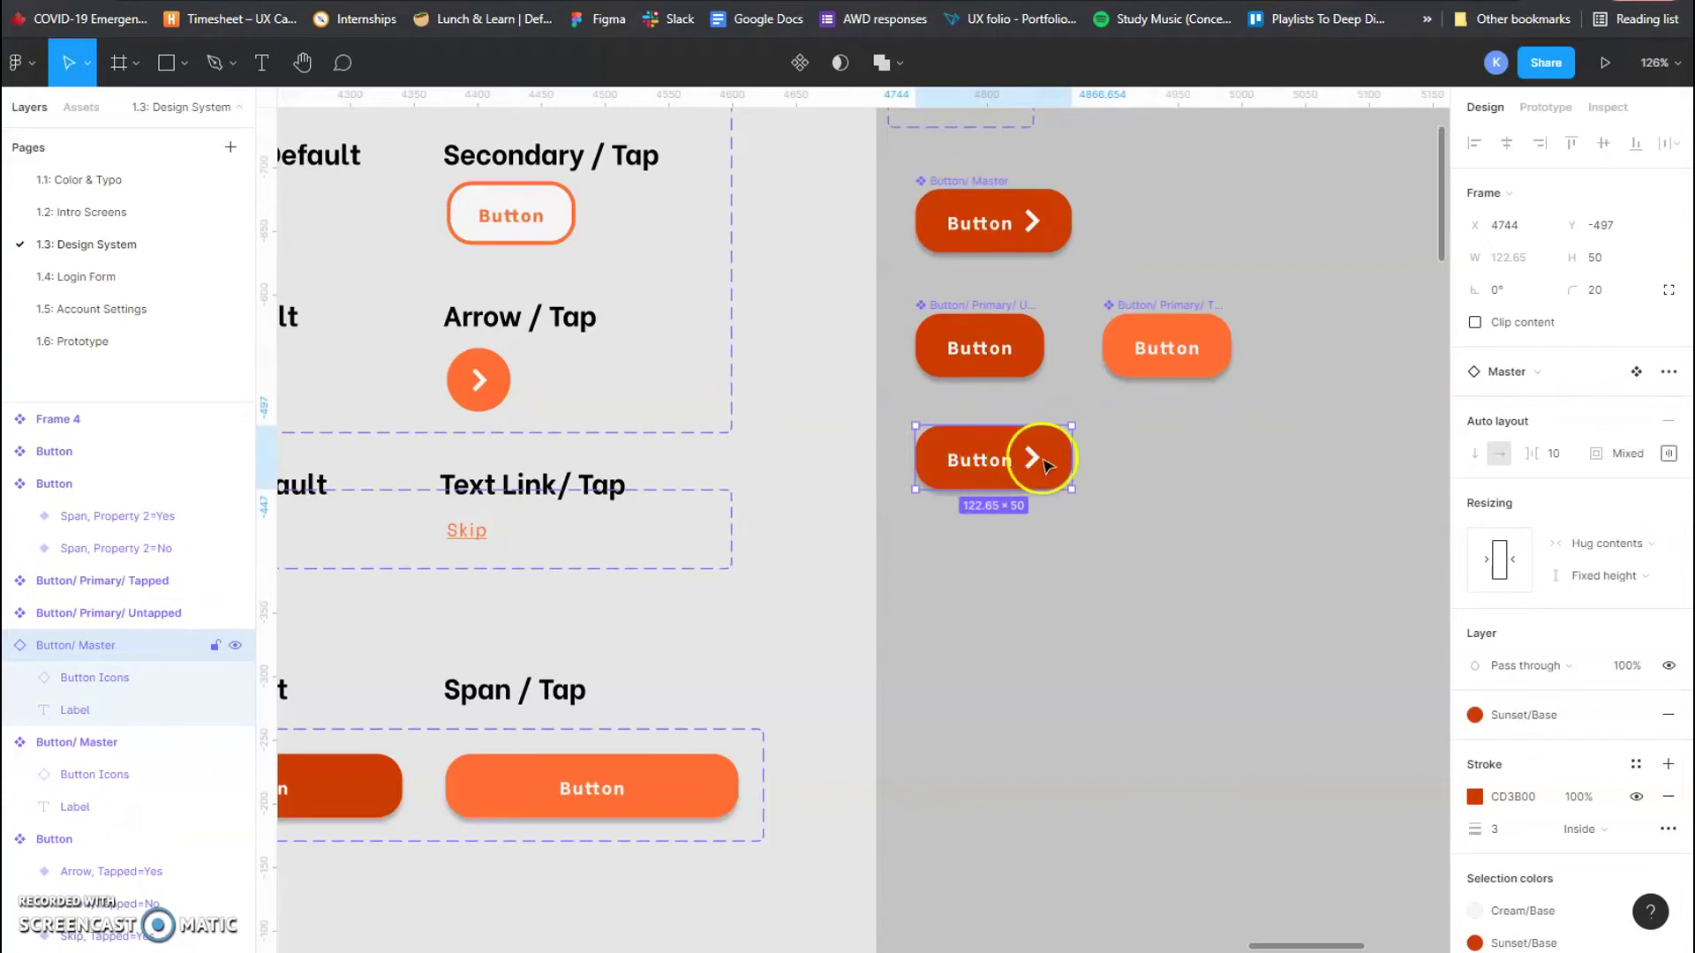
{"action": "double_click", "coordinate": [1035, 457]}
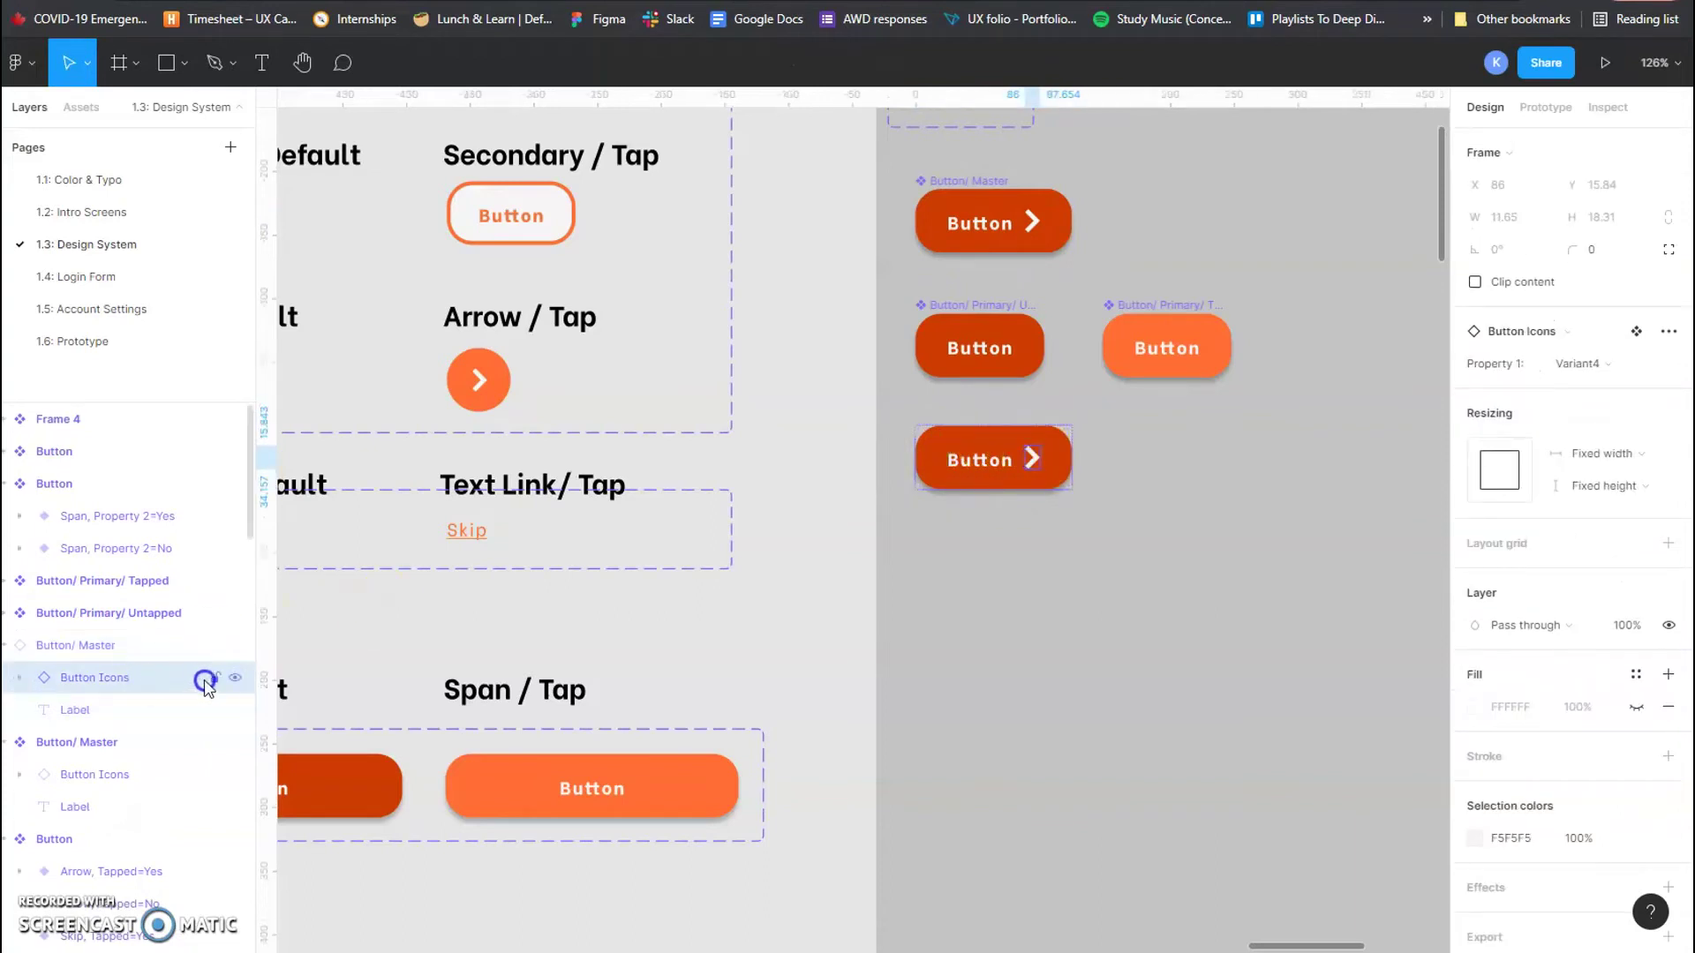
{"action": "left_click", "coordinate": [235, 677]}
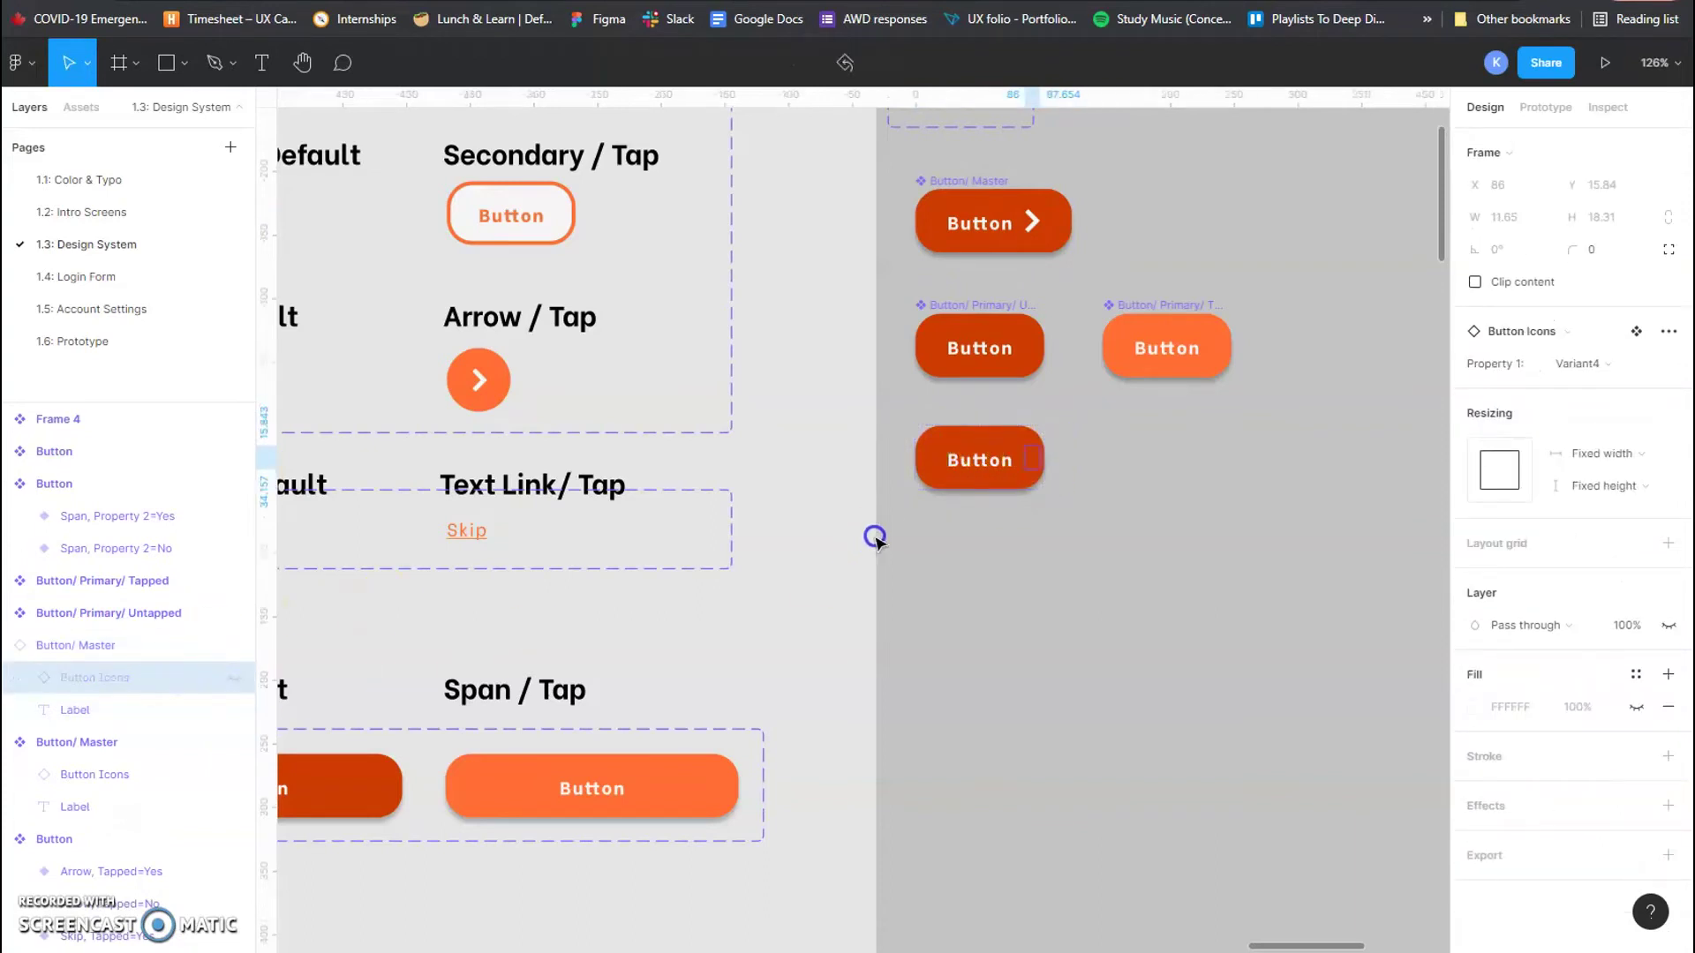
{"action": "left_click", "coordinate": [995, 446]}
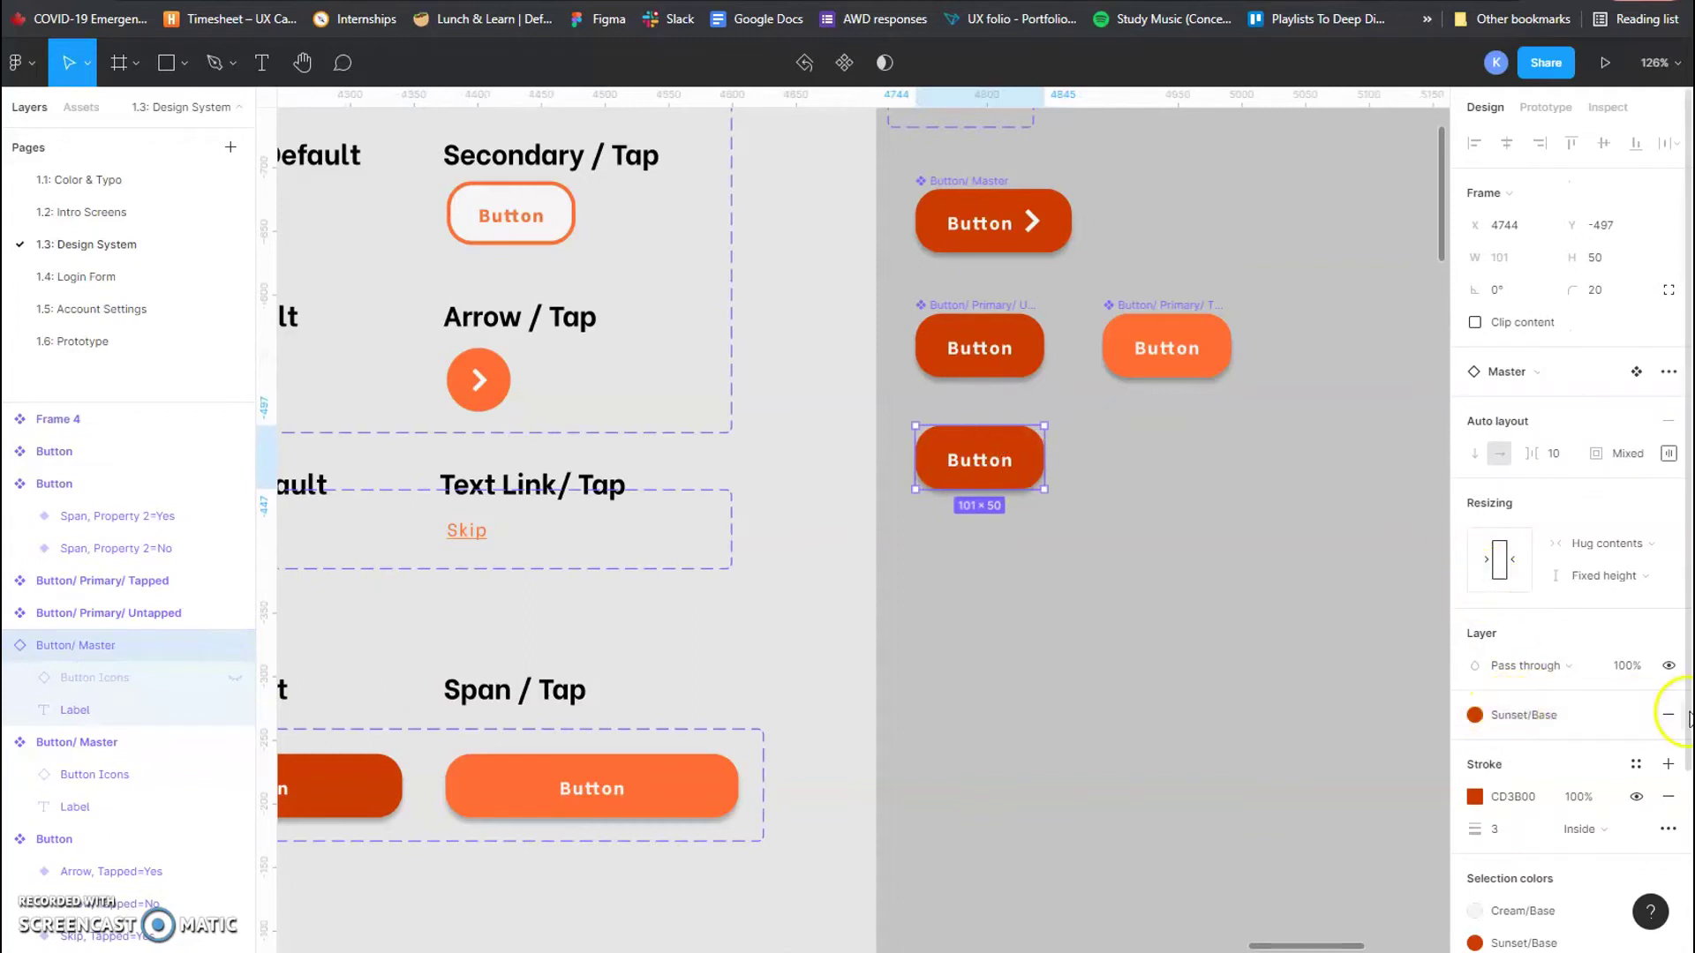
Step: Fill the copied button with Cream/Base and colour its label Sunset/Base
{"action": "left_click", "coordinate": [1487, 715]}
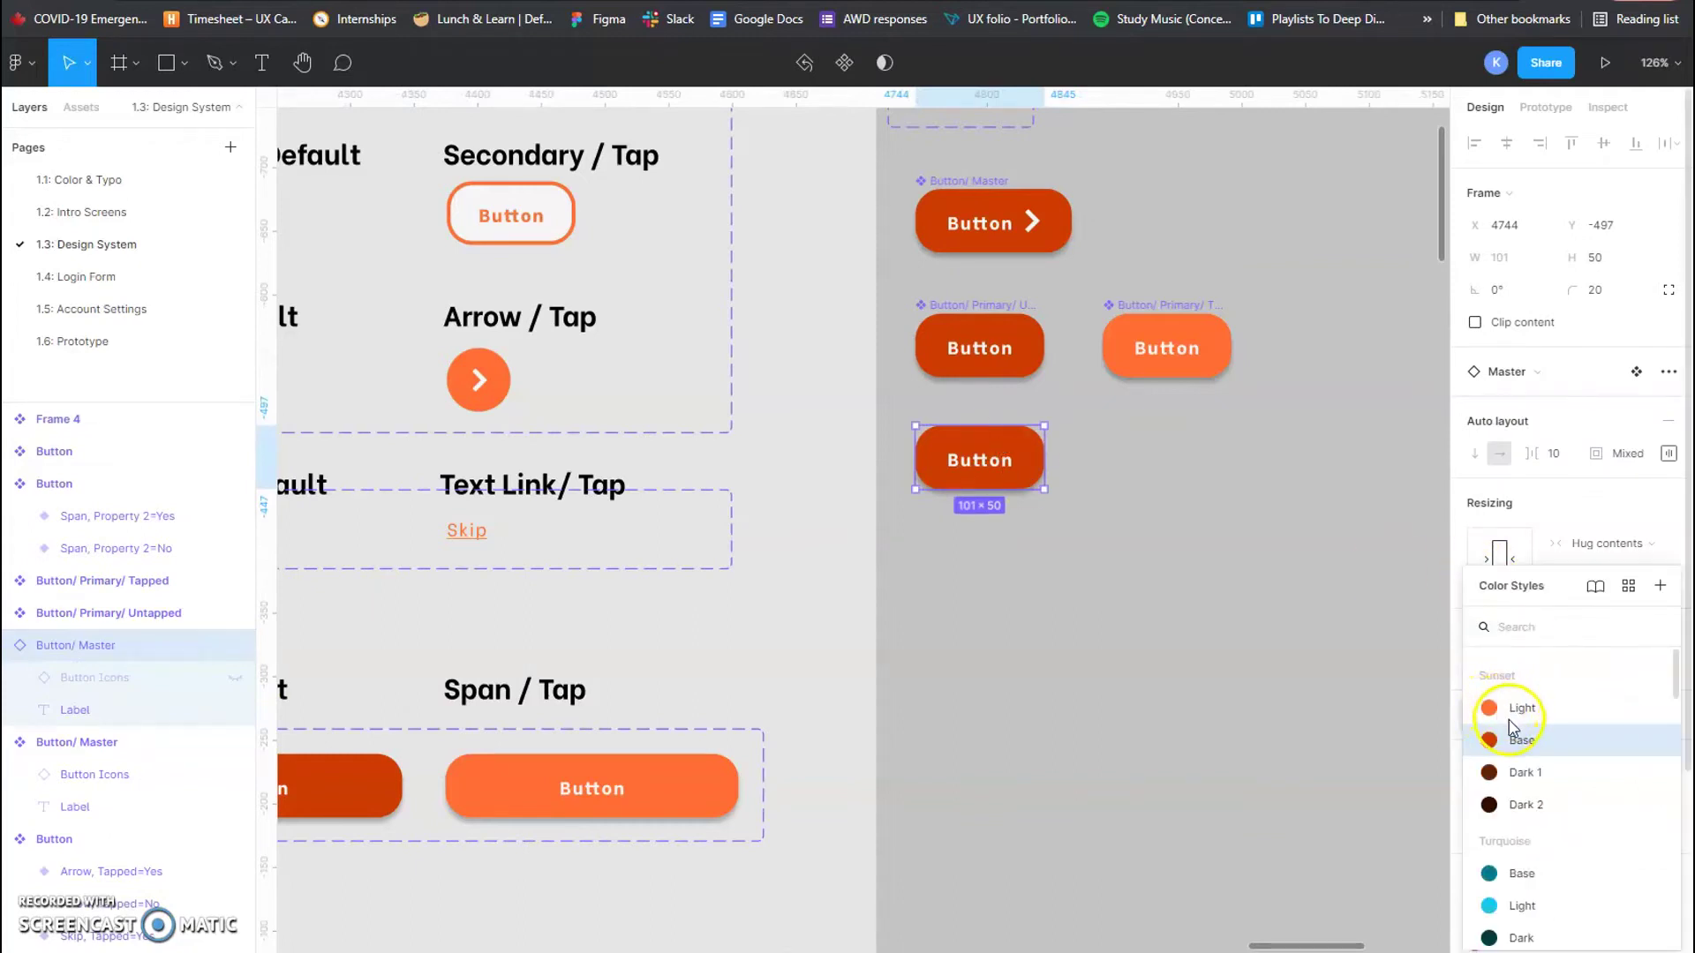
{"action": "scroll", "coordinate": [1514, 724], "scroll_direction": "down", "scroll_amount": 5}
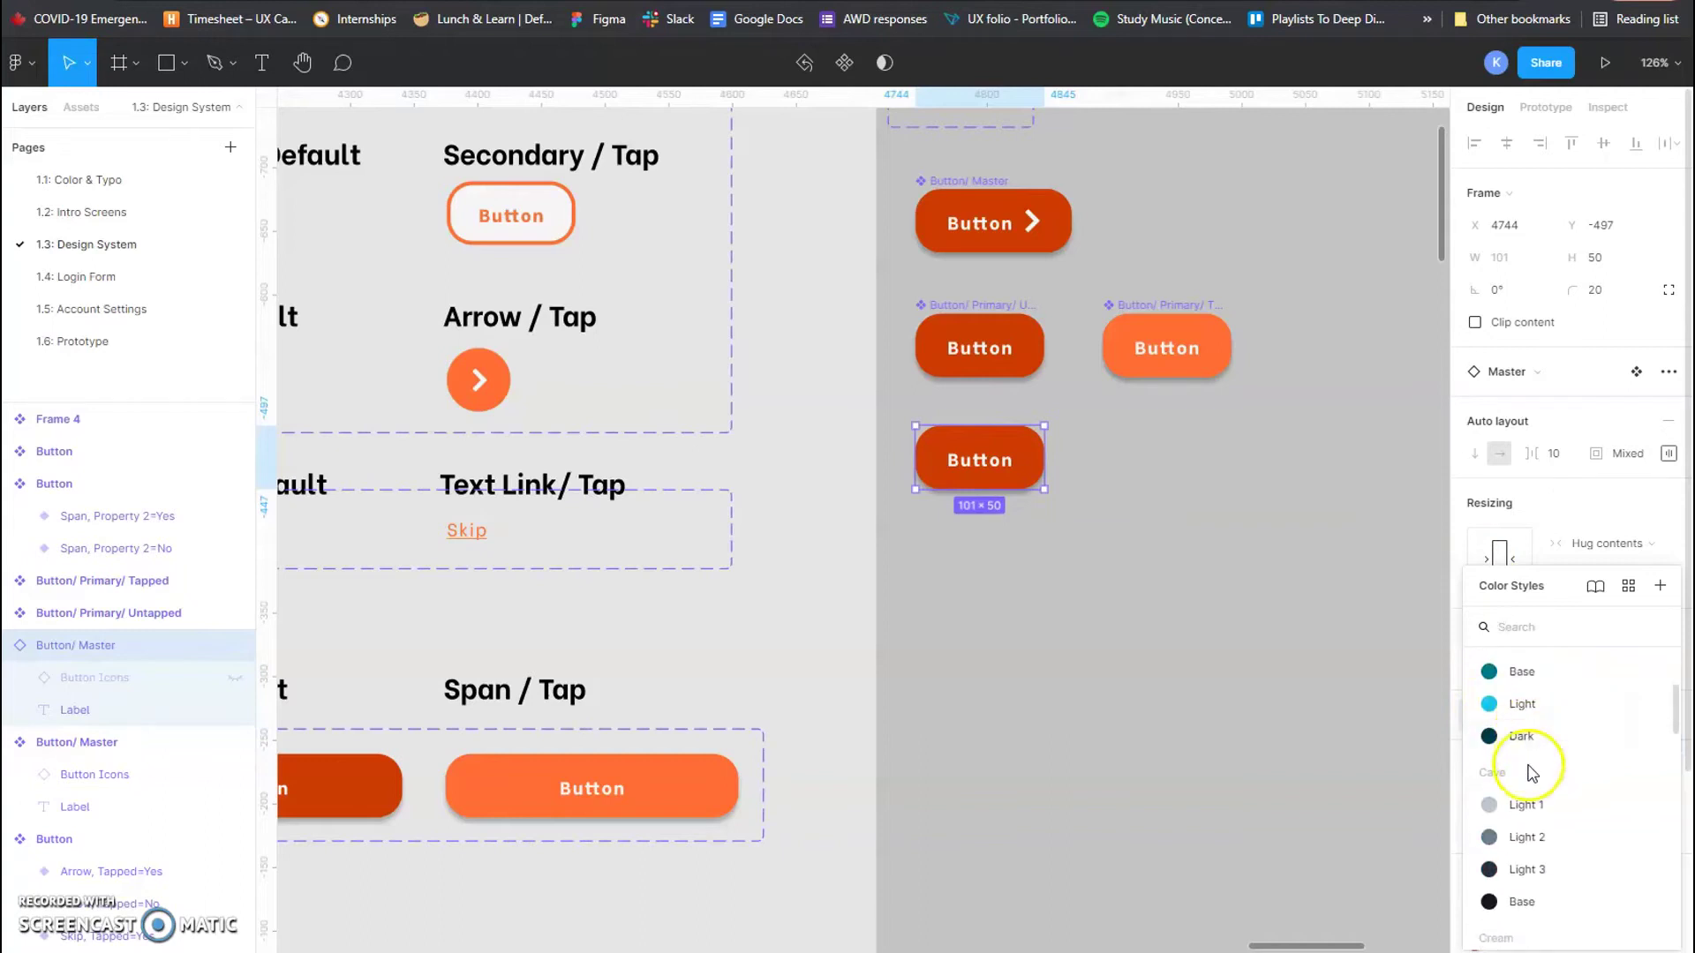
{"action": "left_click", "coordinate": [1523, 870]}
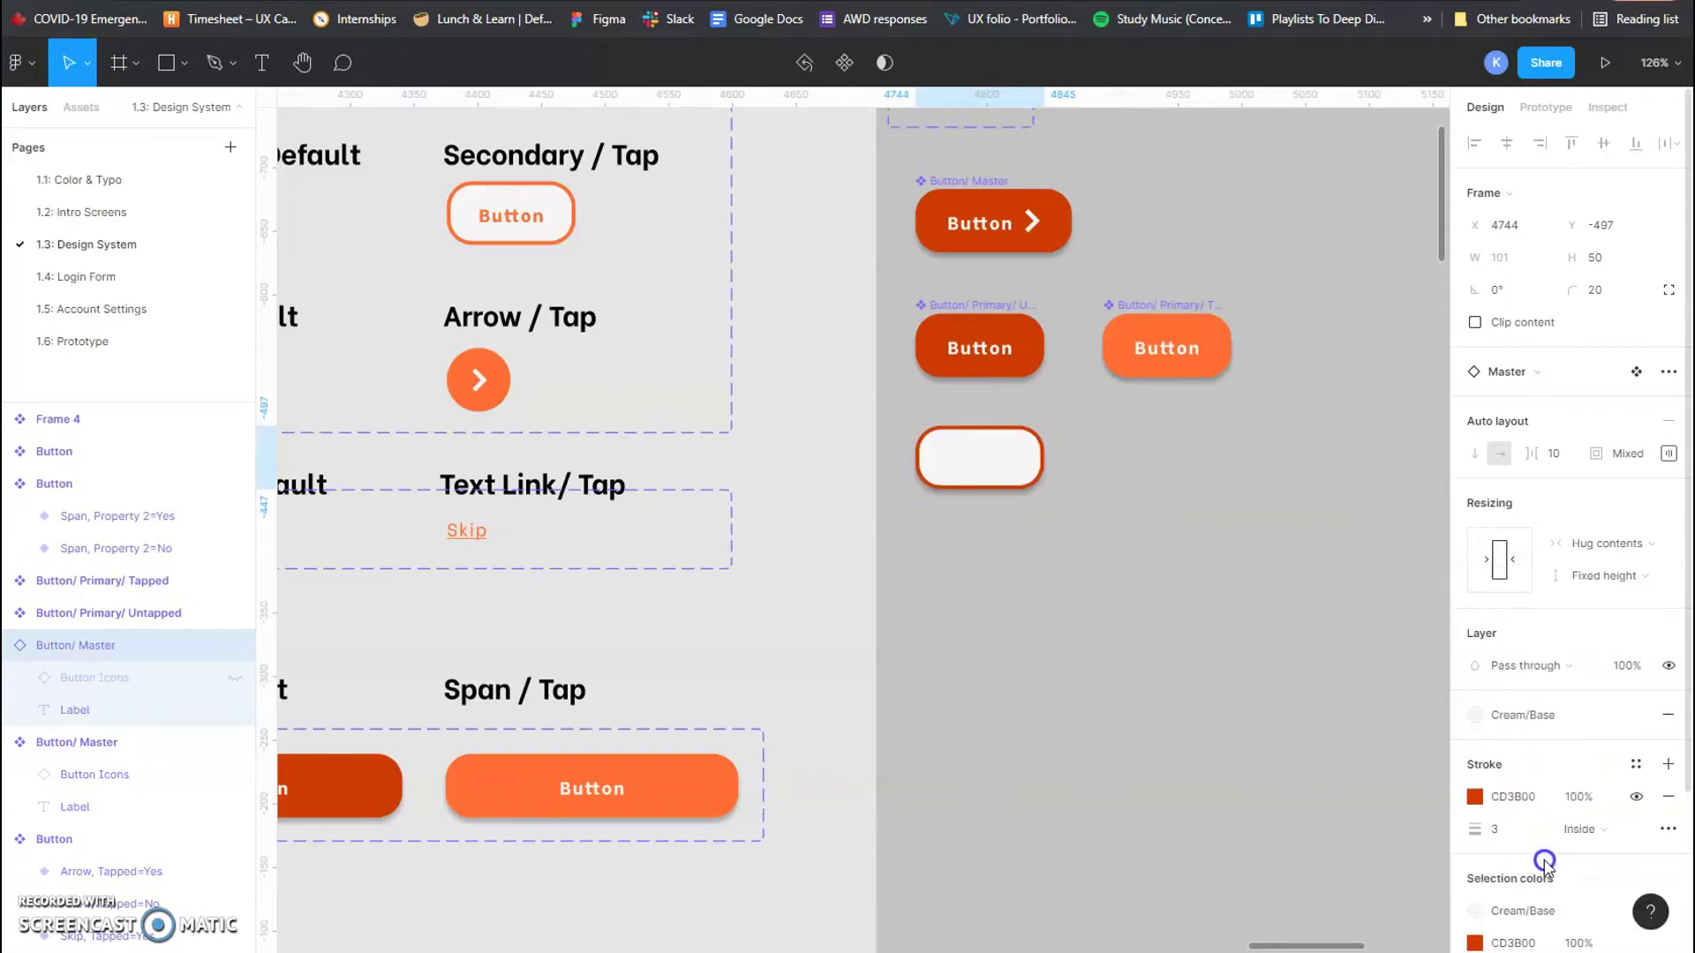
{"action": "double_click", "coordinate": [976, 464]}
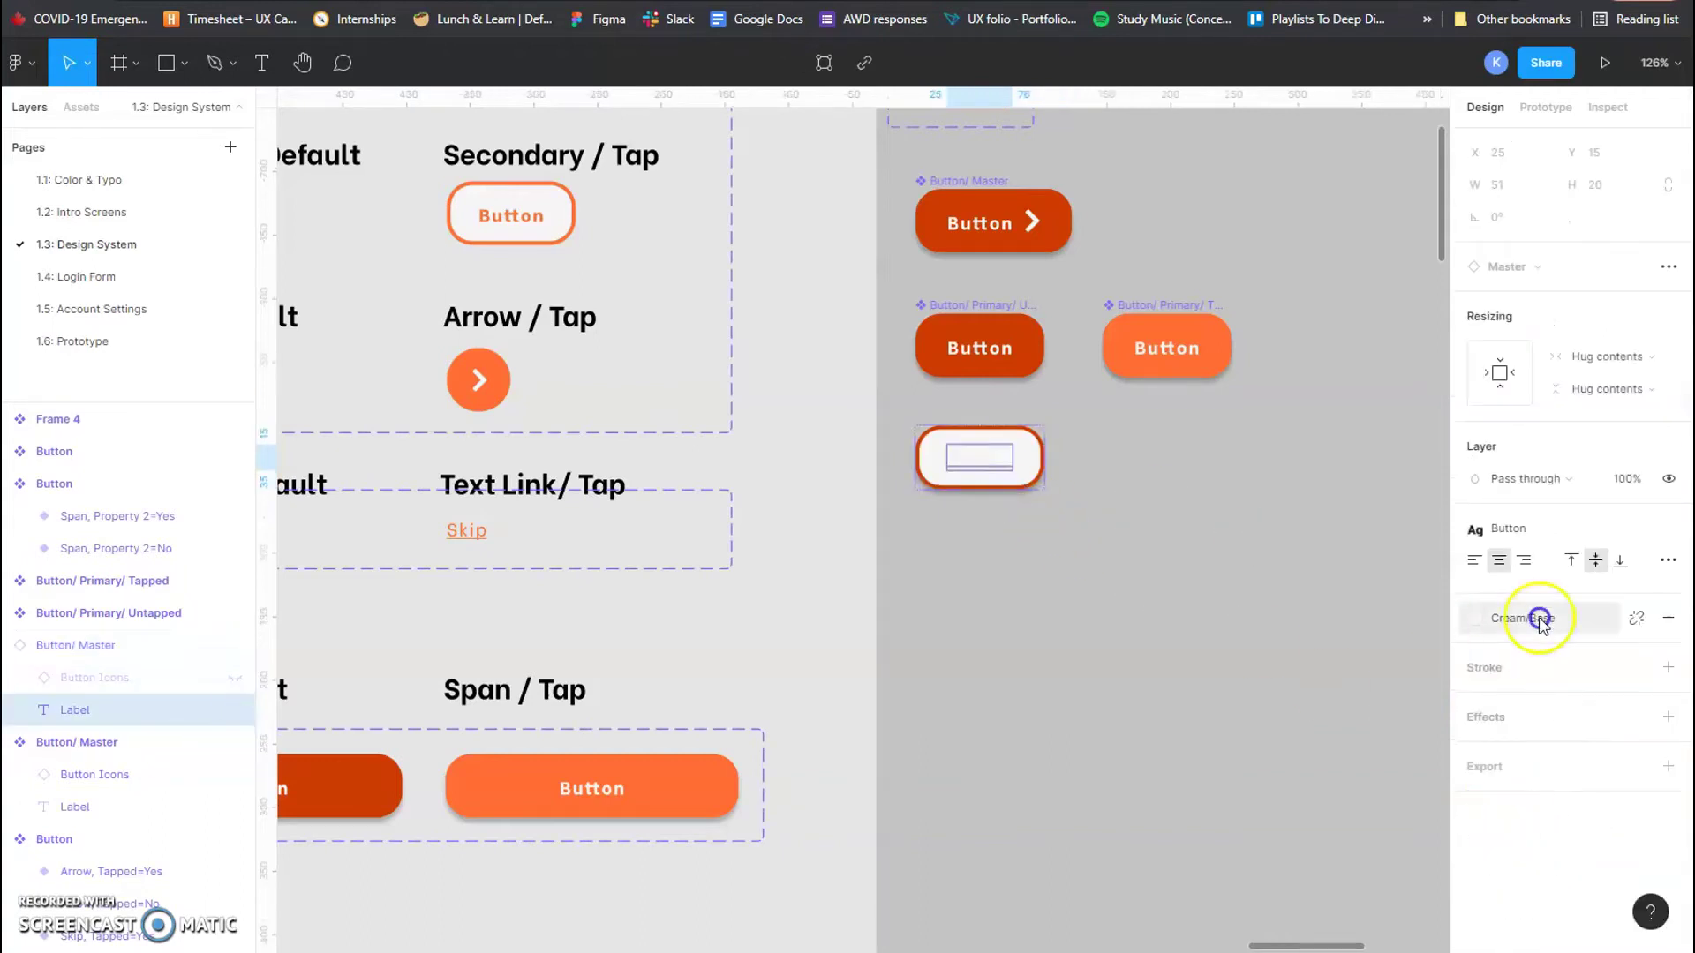
{"action": "left_click", "coordinate": [1482, 615]}
{"action": "scroll", "coordinate": [1524, 711], "scroll_direction": "up", "scroll_amount": 5}
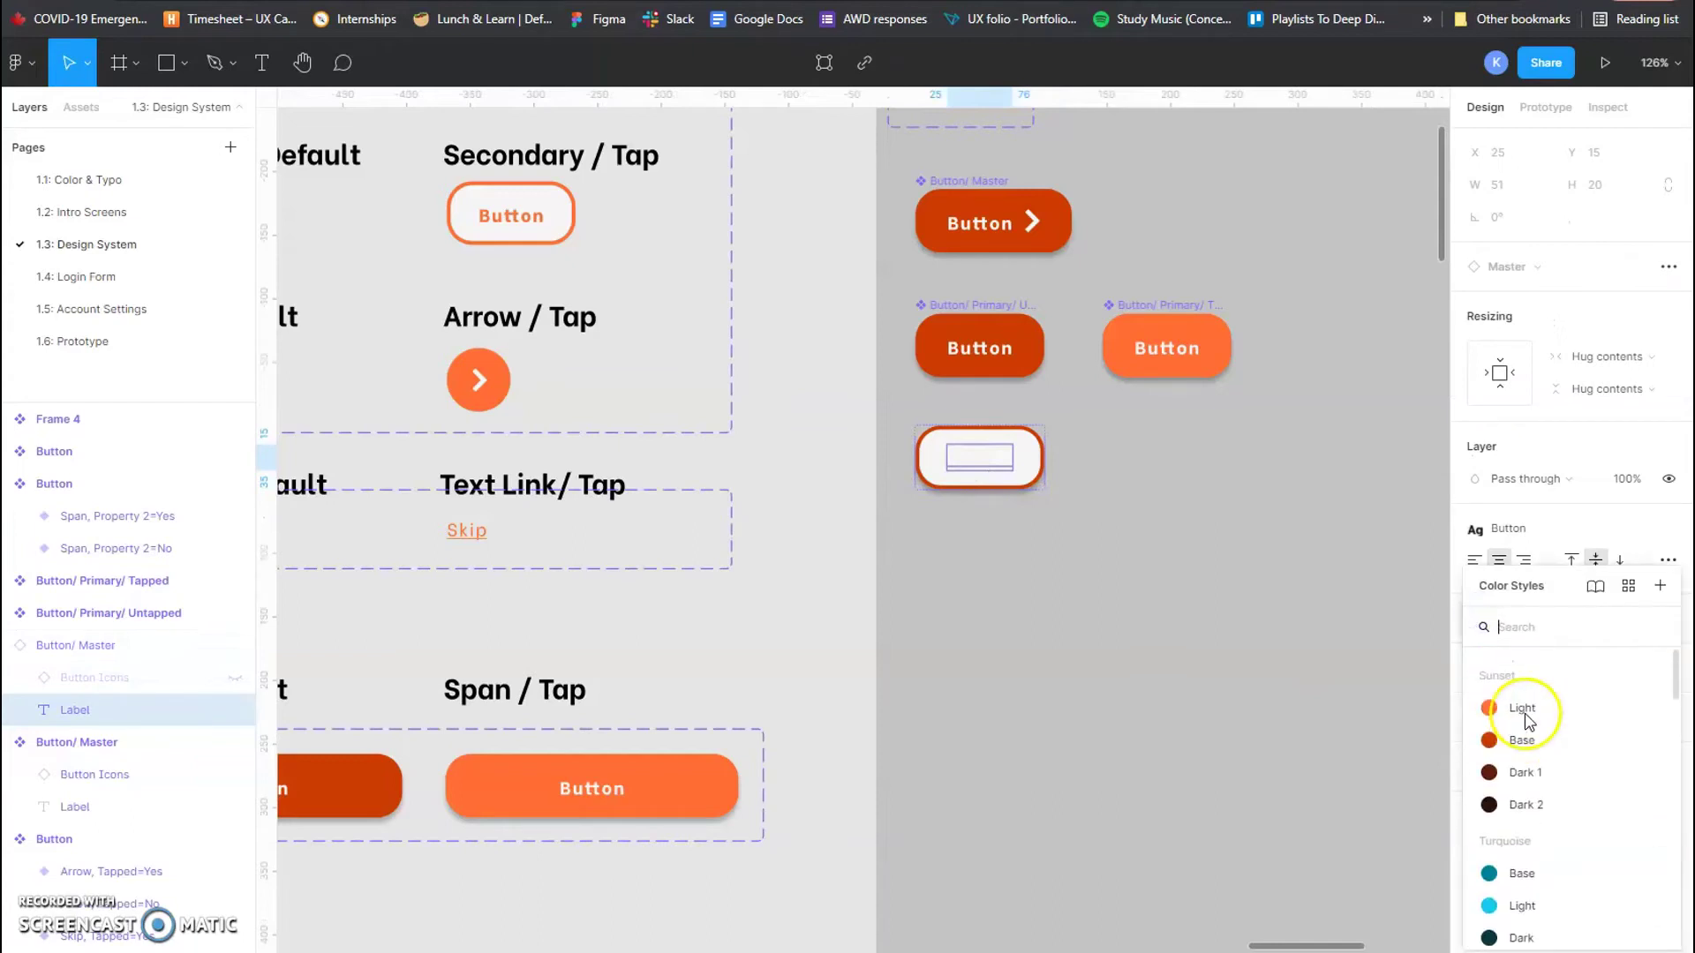
{"action": "left_click", "coordinate": [1530, 748]}
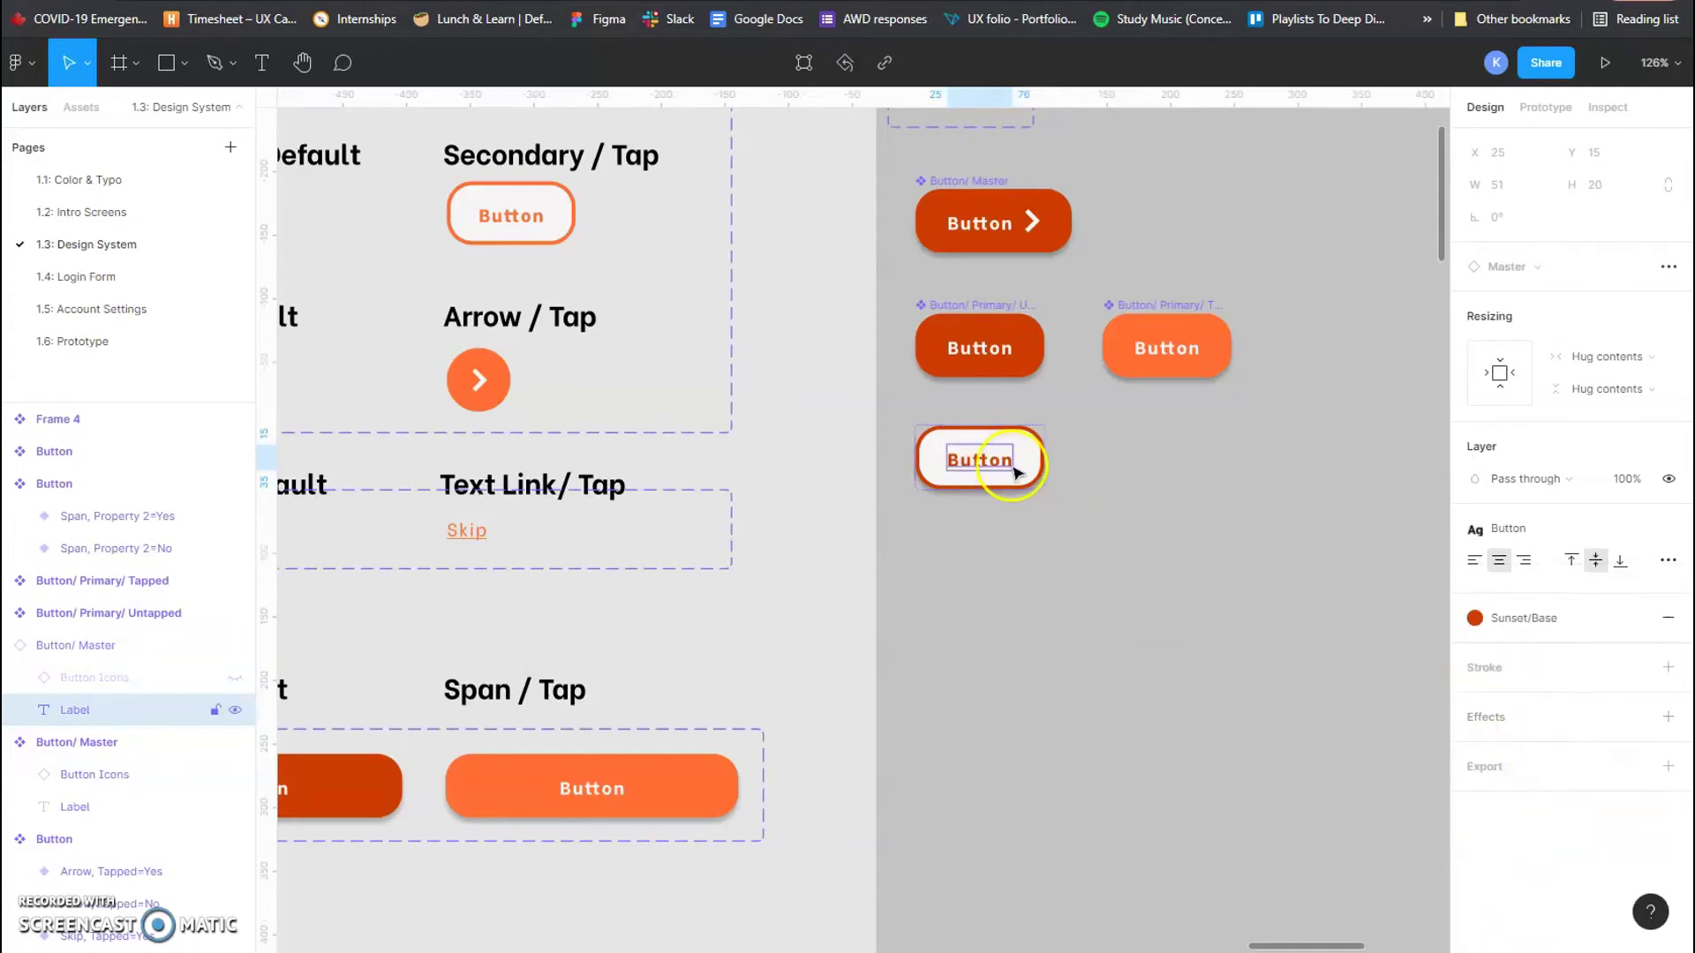
{"action": "scroll", "coordinate": [792, 424], "scroll_direction": "left", "scroll_amount": 5}
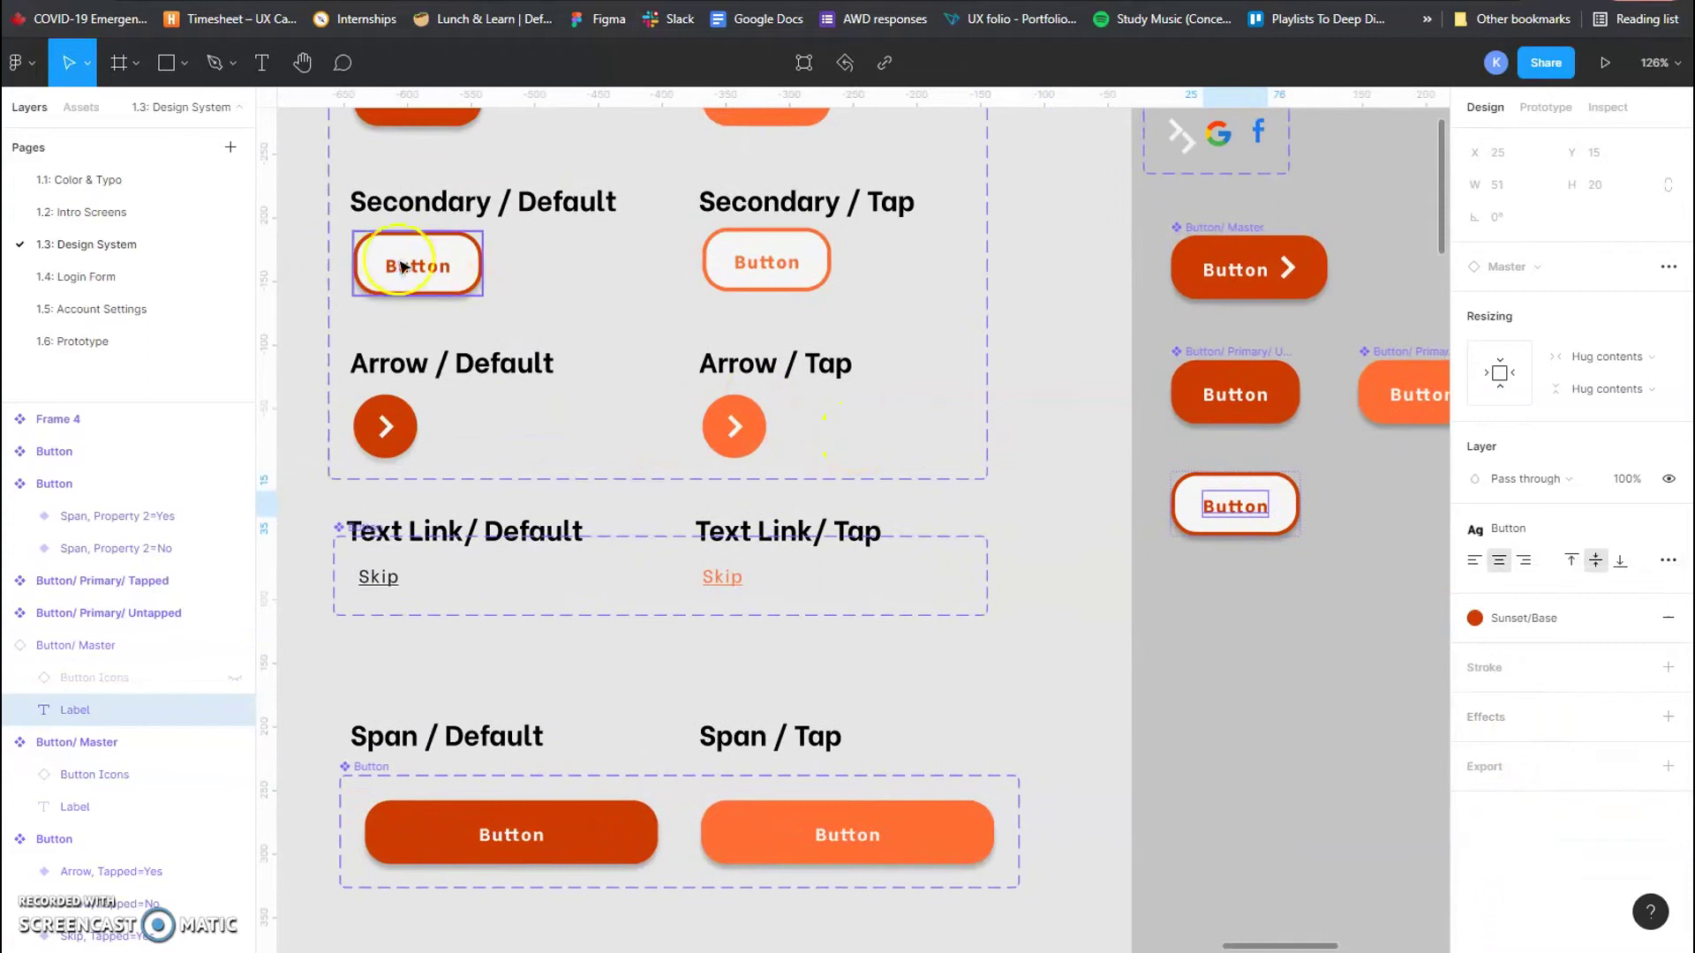
{"action": "scroll", "coordinate": [1306, 613], "scroll_direction": "right", "scroll_amount": 2}
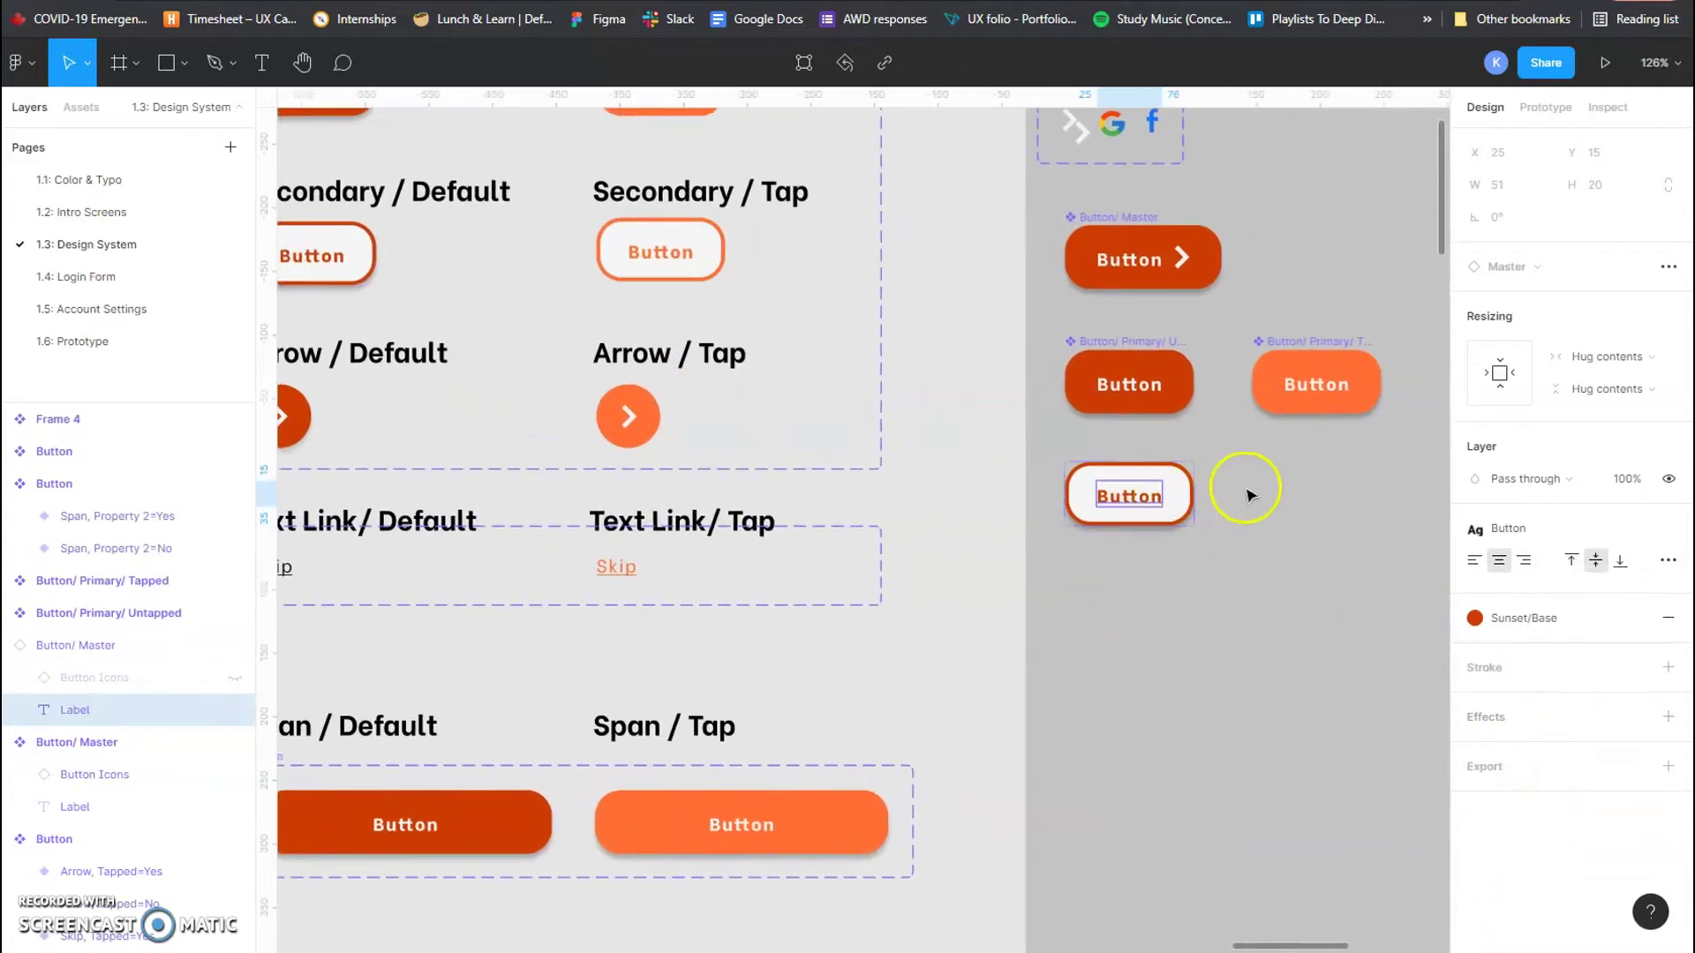
{"action": "left_click", "coordinate": [1166, 506]}
{"action": "scroll", "coordinate": [1166, 506], "scroll_direction": "right", "scroll_amount": 4}
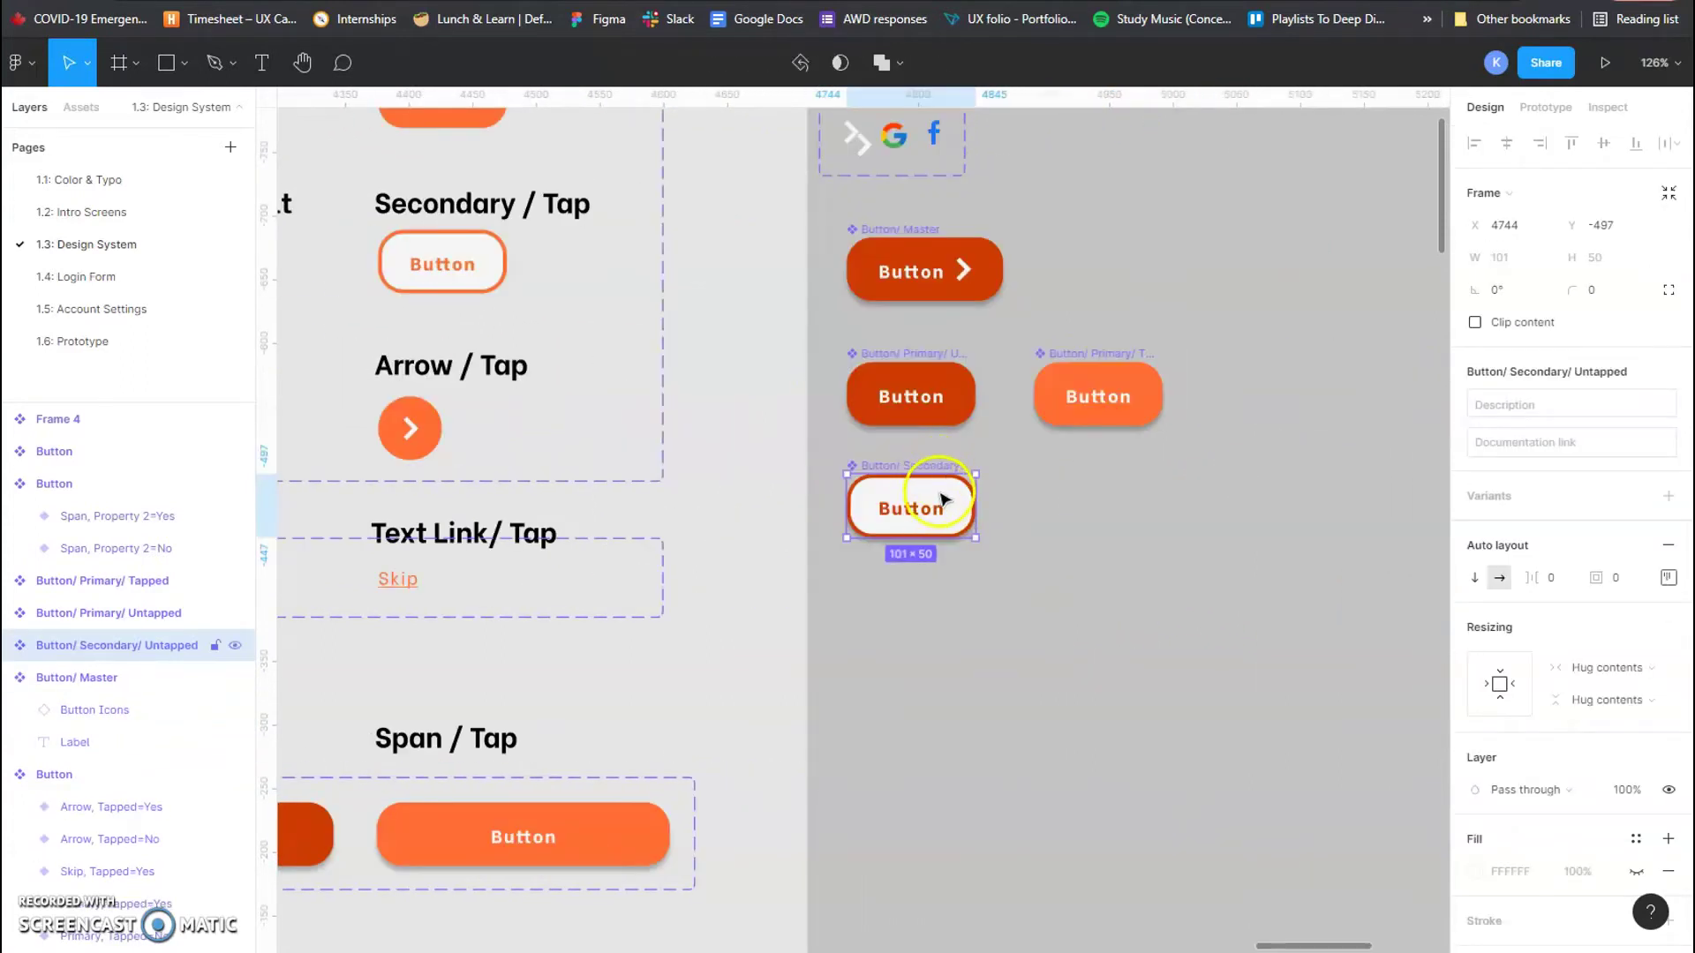
Step: Duplicate the secondary button to the right with an FF6E33 outline and Sunset/Light label
{"action": "left_click_drag", "start_coordinate": [941, 500], "coordinate": [1128, 507]}
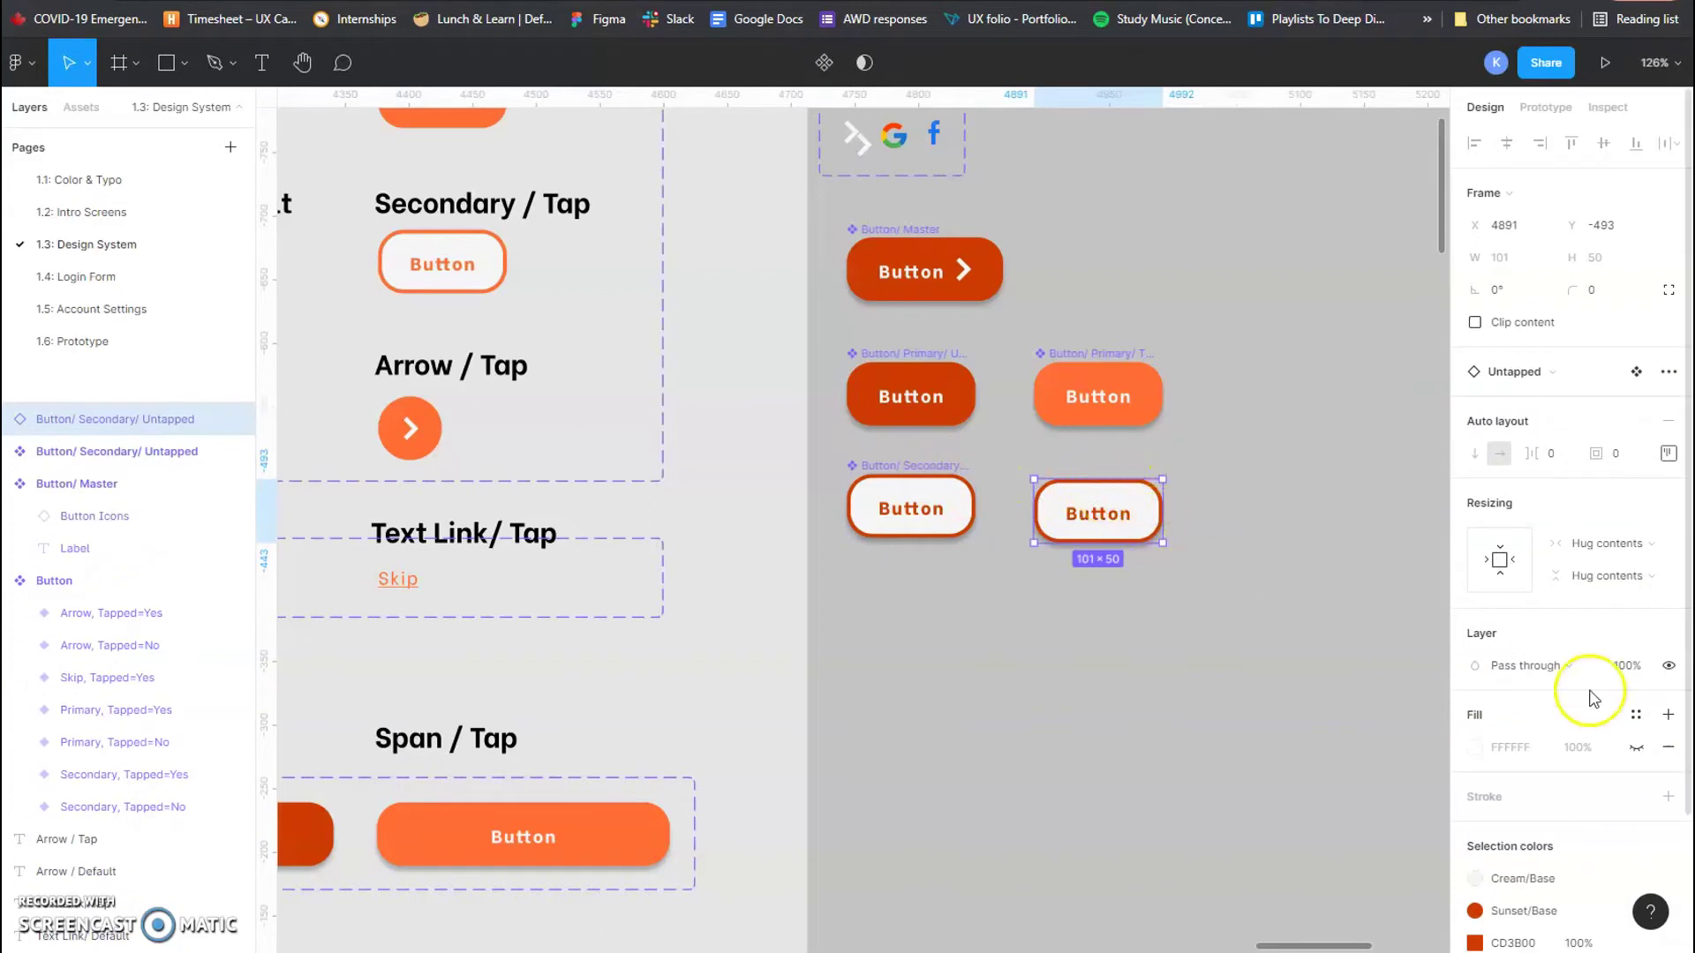
{"action": "double_click", "coordinate": [1139, 512]}
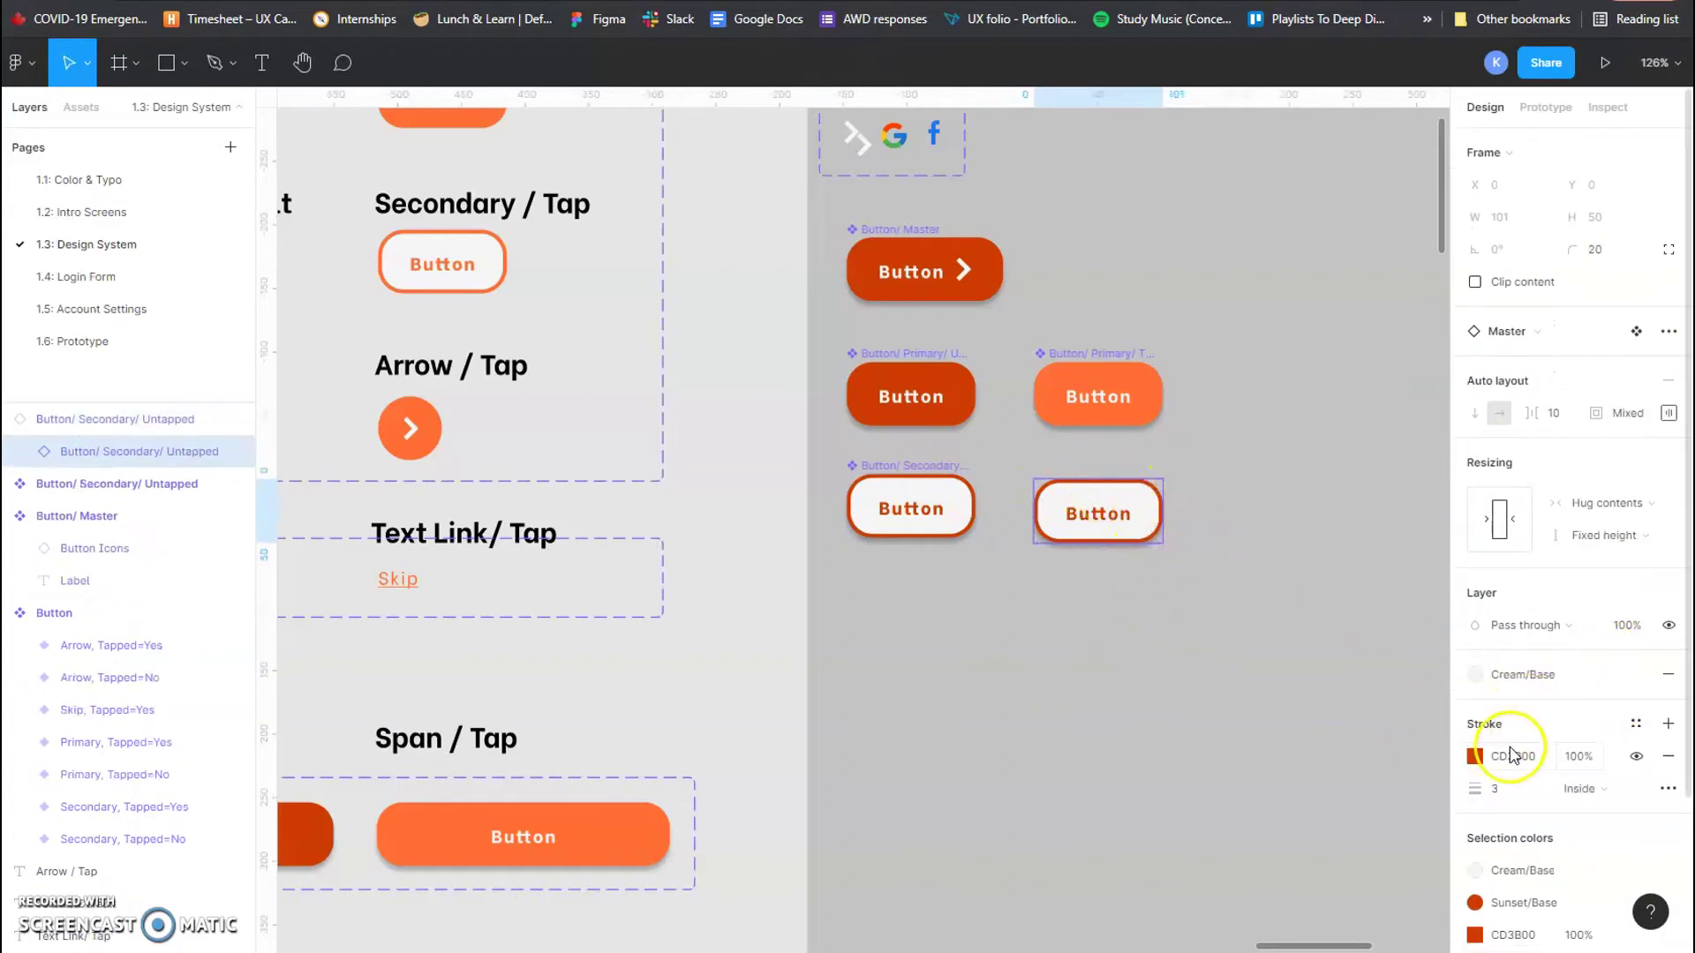
{"action": "left_click", "coordinate": [1475, 758]}
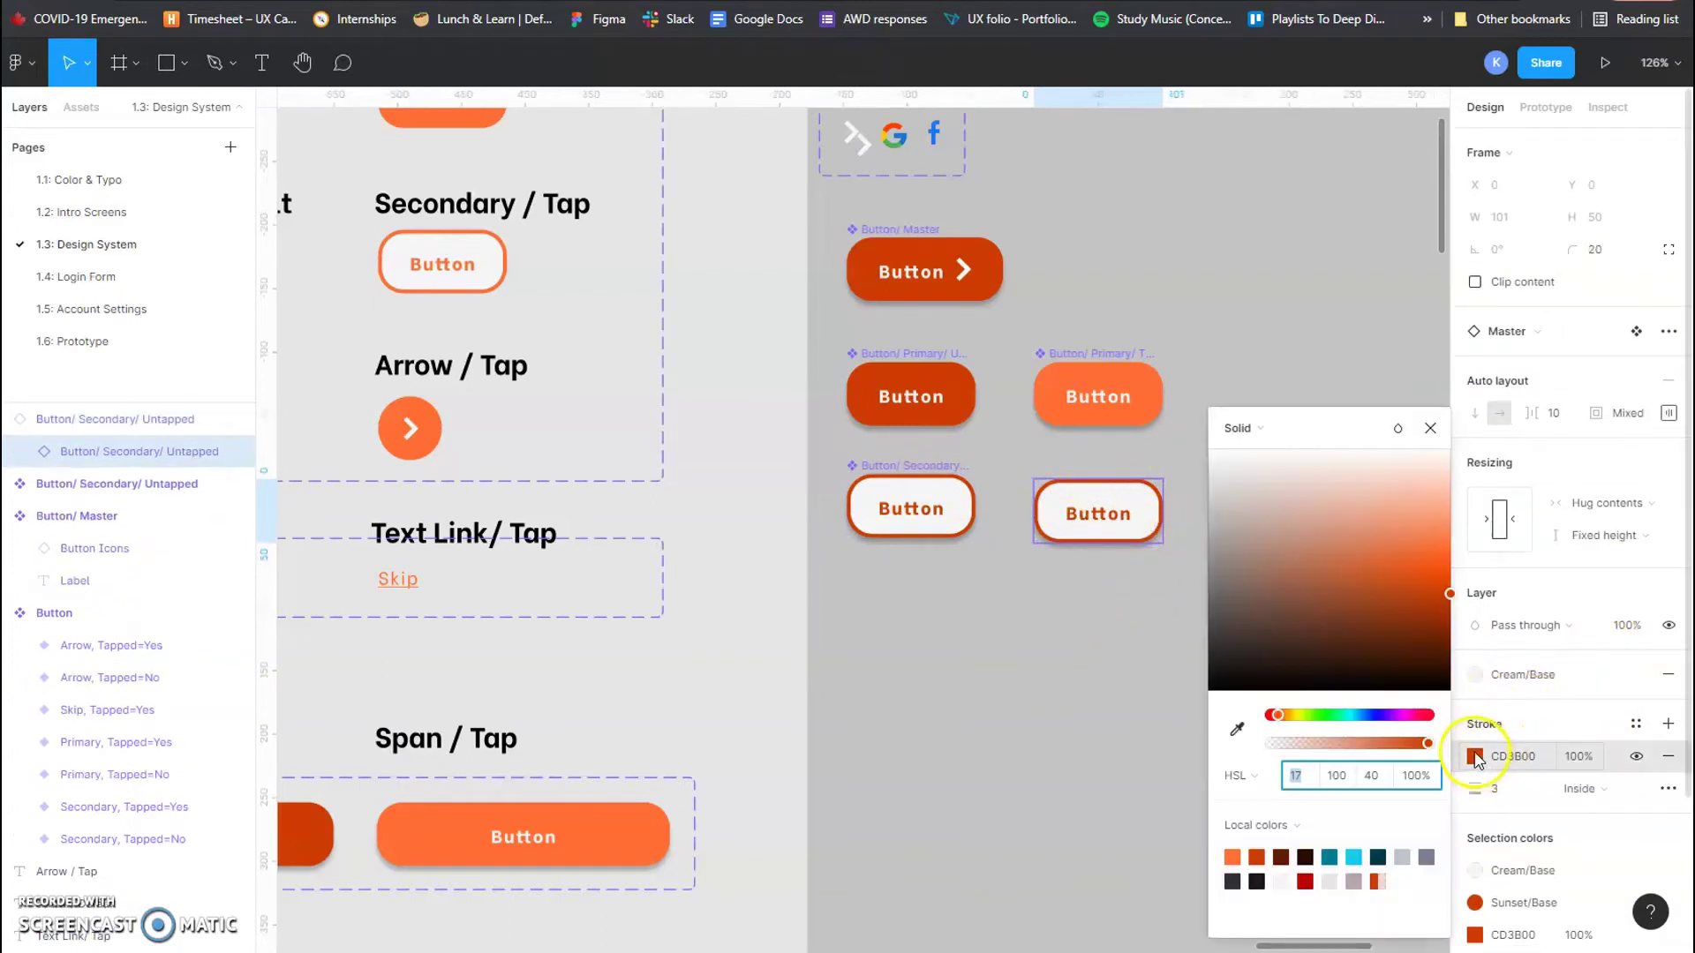
{"action": "left_click", "coordinate": [1233, 856]}
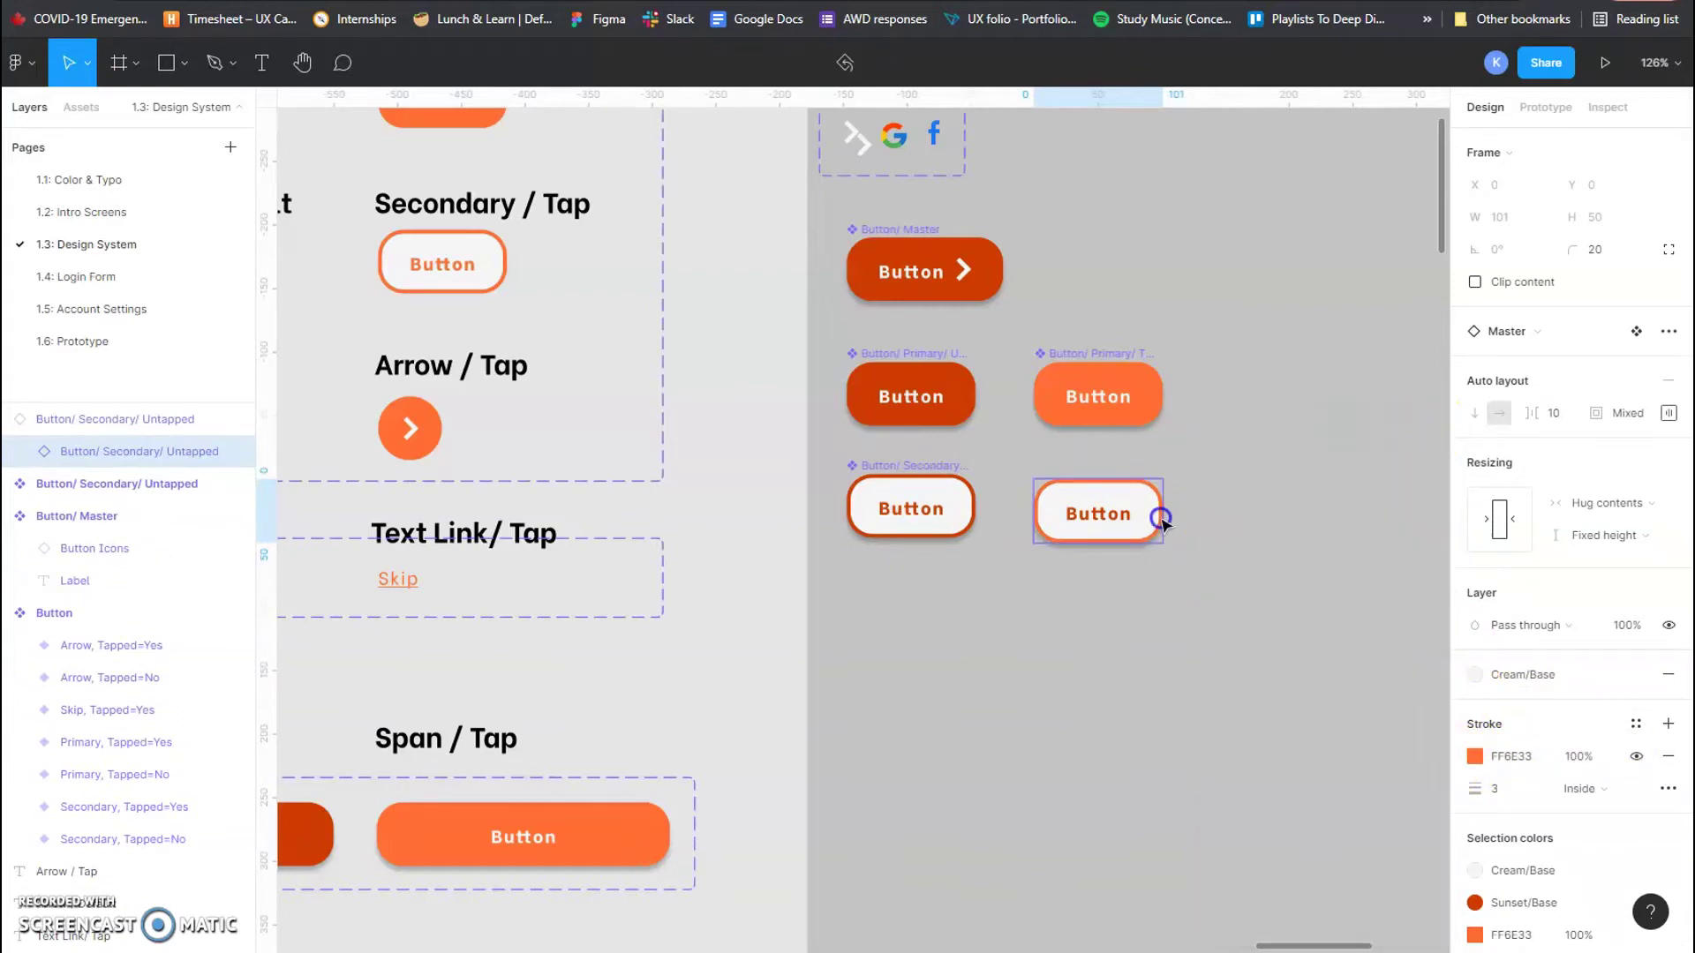
{"action": "double_click", "coordinate": [1097, 512]}
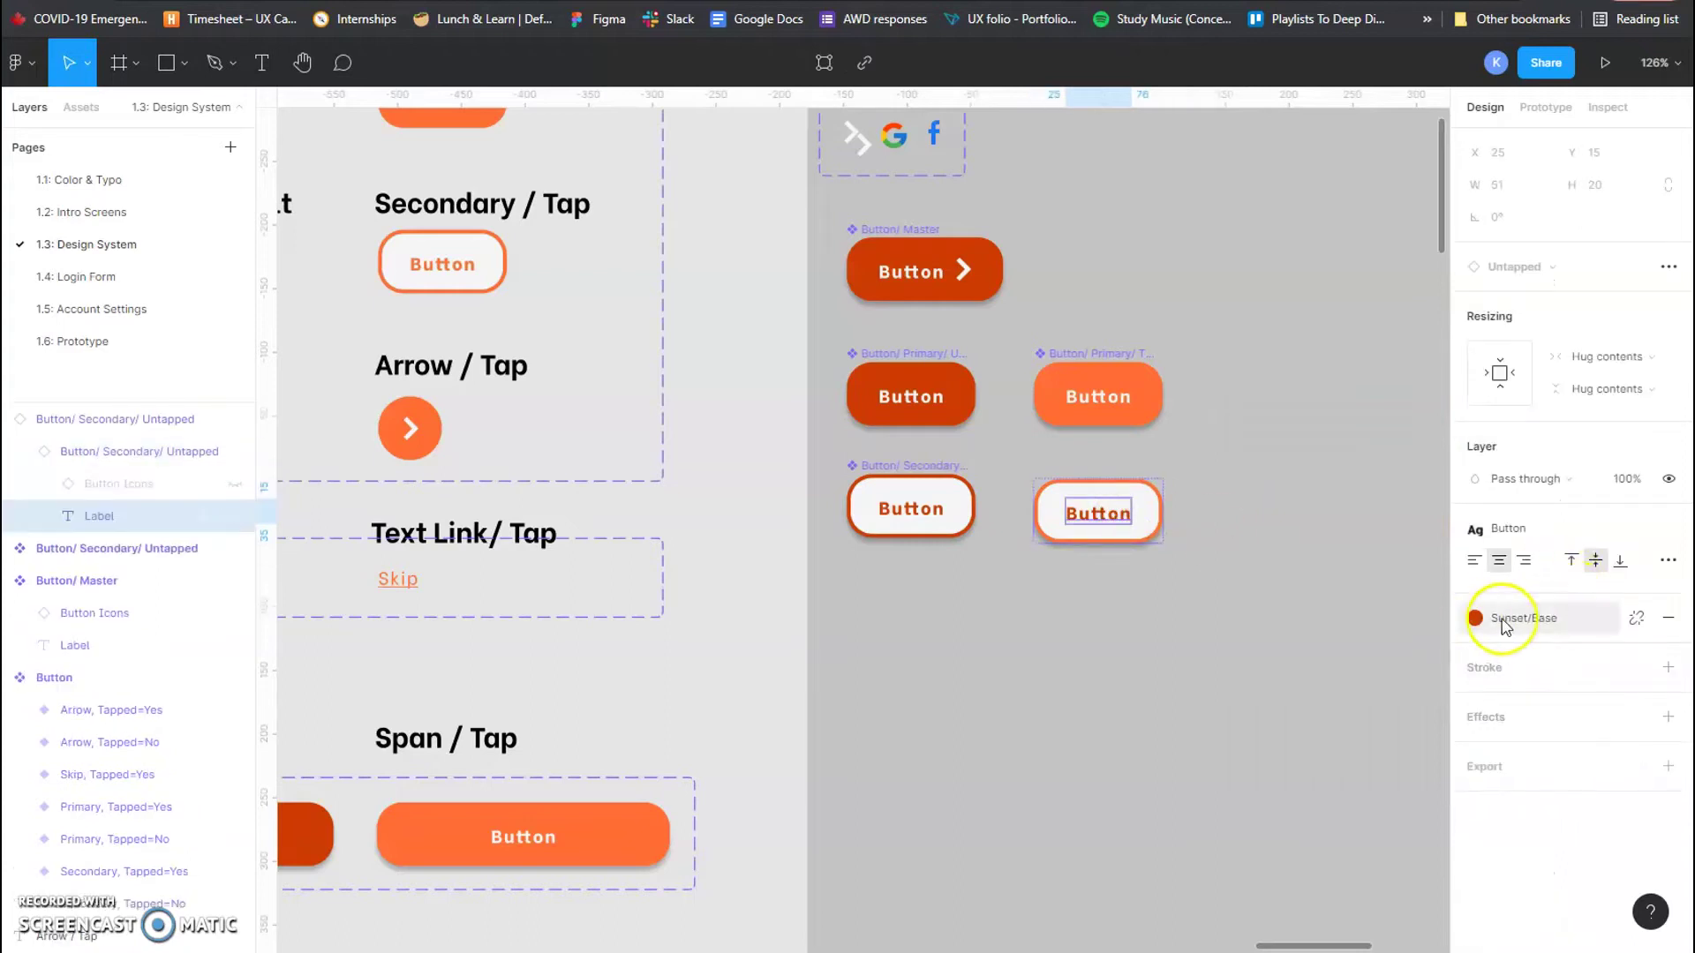
{"action": "left_click", "coordinate": [1510, 618]}
{"action": "left_click", "coordinate": [1513, 703]}
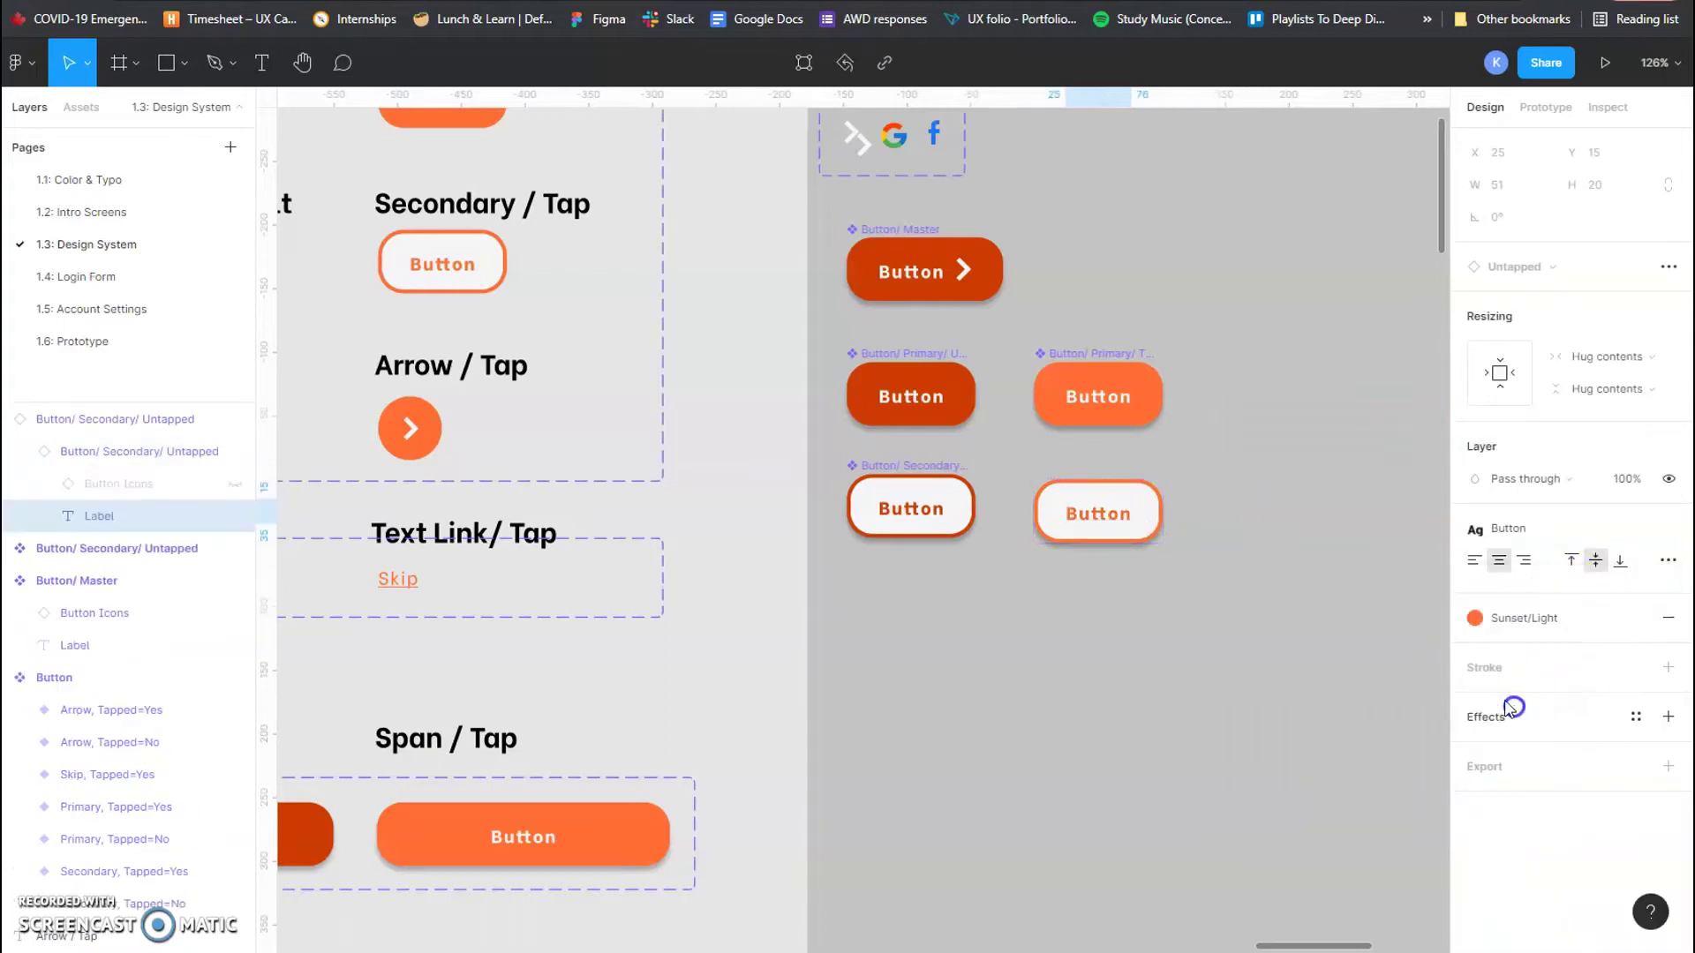
Step: Rename the copy Button/ Secondary/ Tapped and make it a component
{"action": "left_click", "coordinate": [1123, 496]}
{"action": "double_click", "coordinate": [171, 677]}
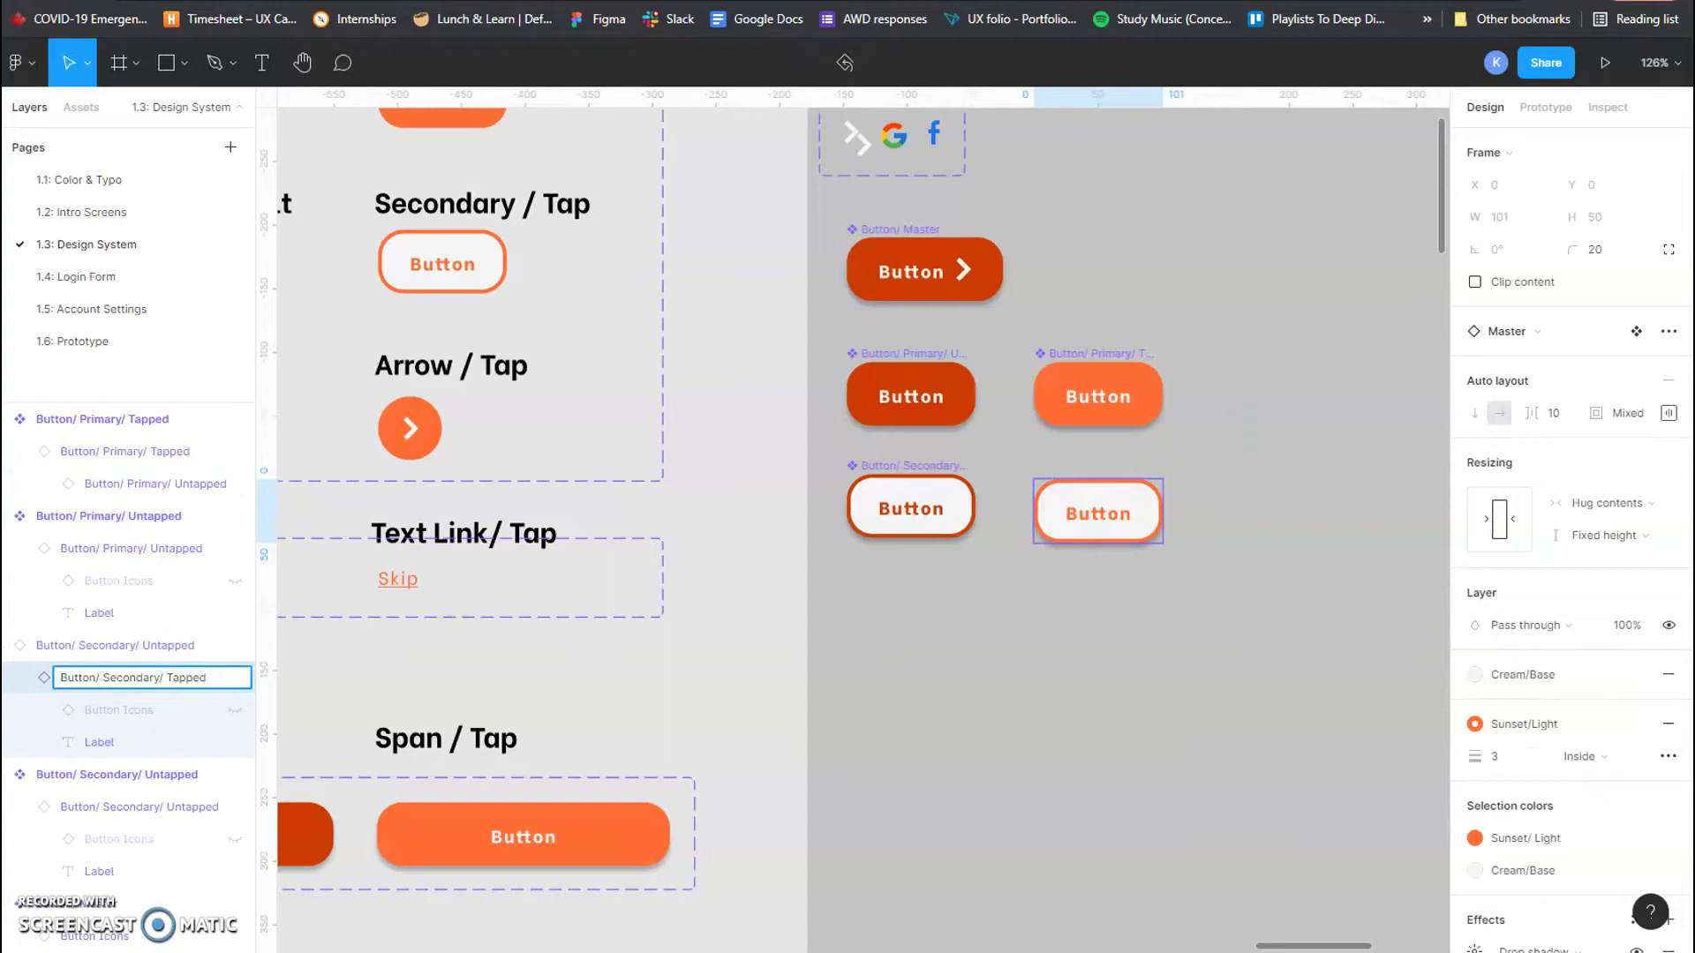
{"action": "left_click", "coordinate": [1385, 325]}
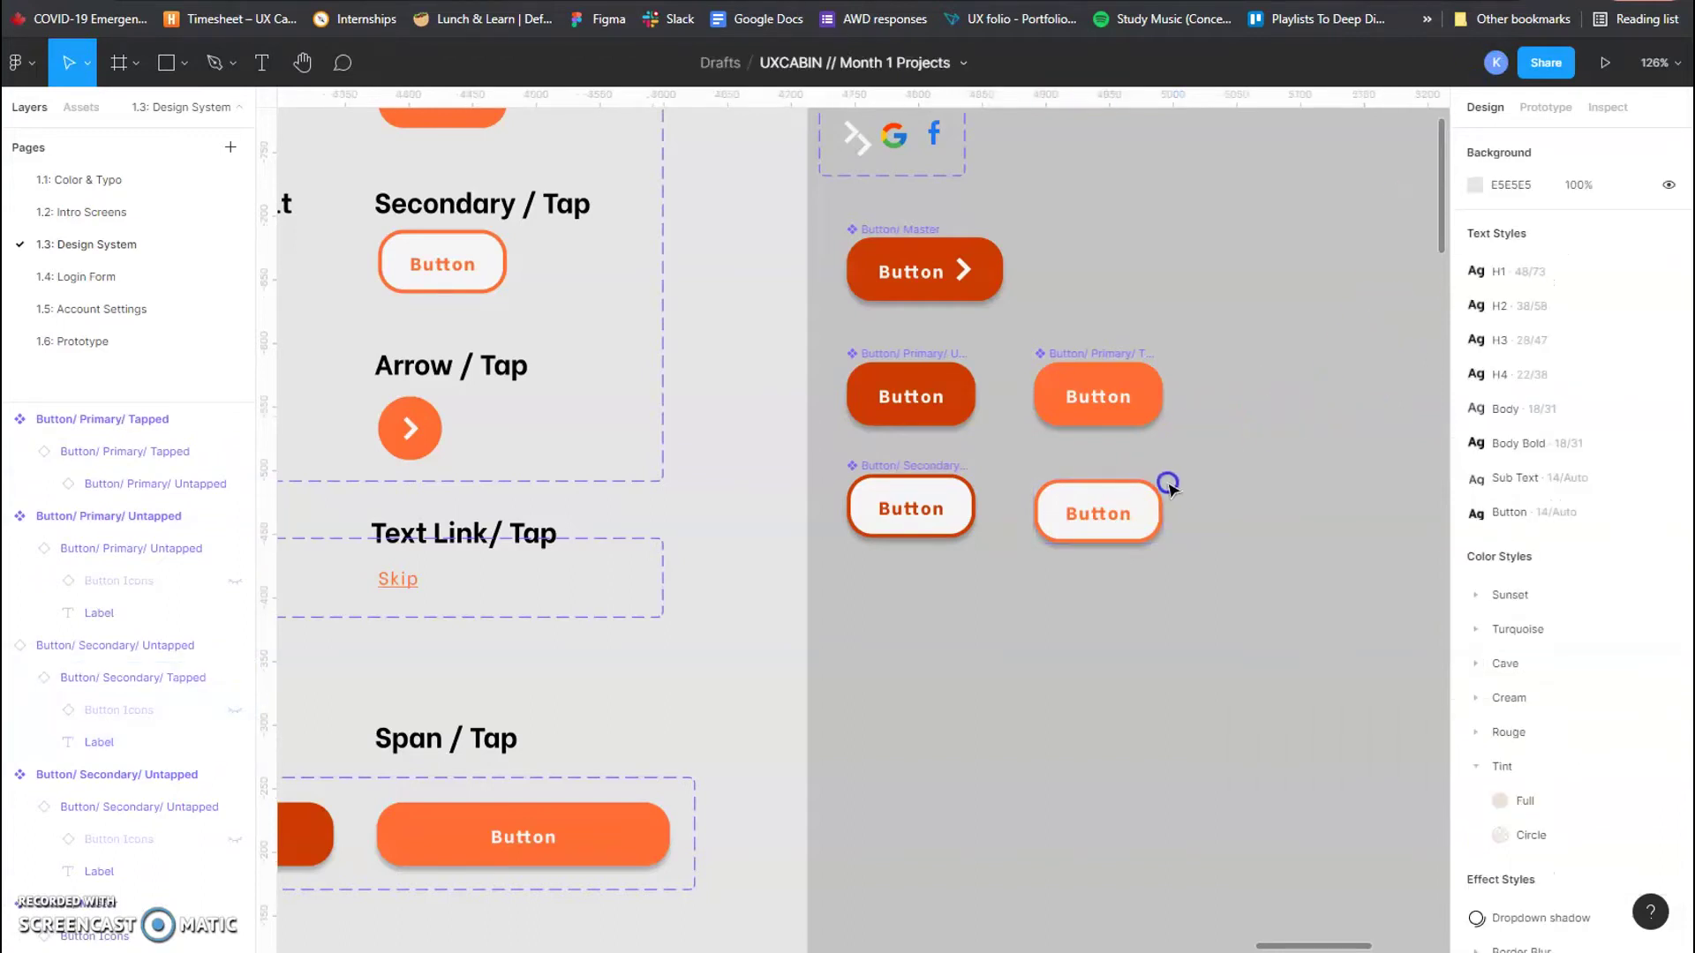
{"action": "left_click", "coordinate": [1137, 494]}
{"action": "left_click", "coordinate": [840, 63]}
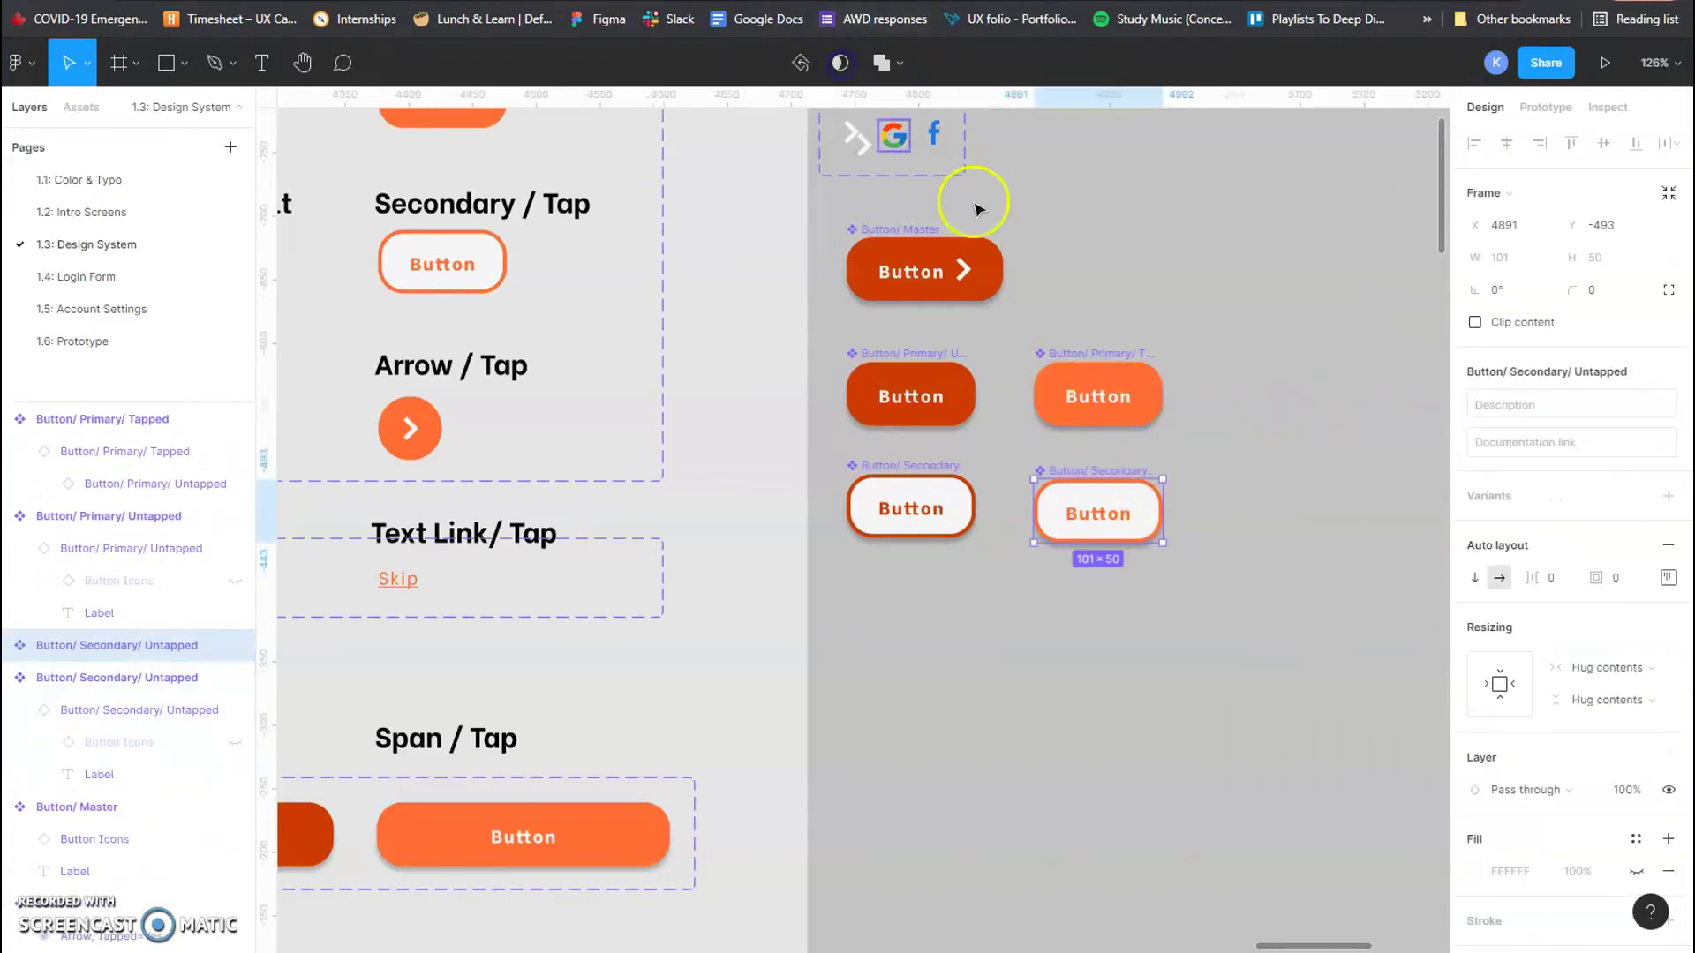
{"action": "left_click", "coordinate": [1180, 564]}
{"action": "left_click_drag", "start_coordinate": [968, 604], "coordinate": [1183, 606]}
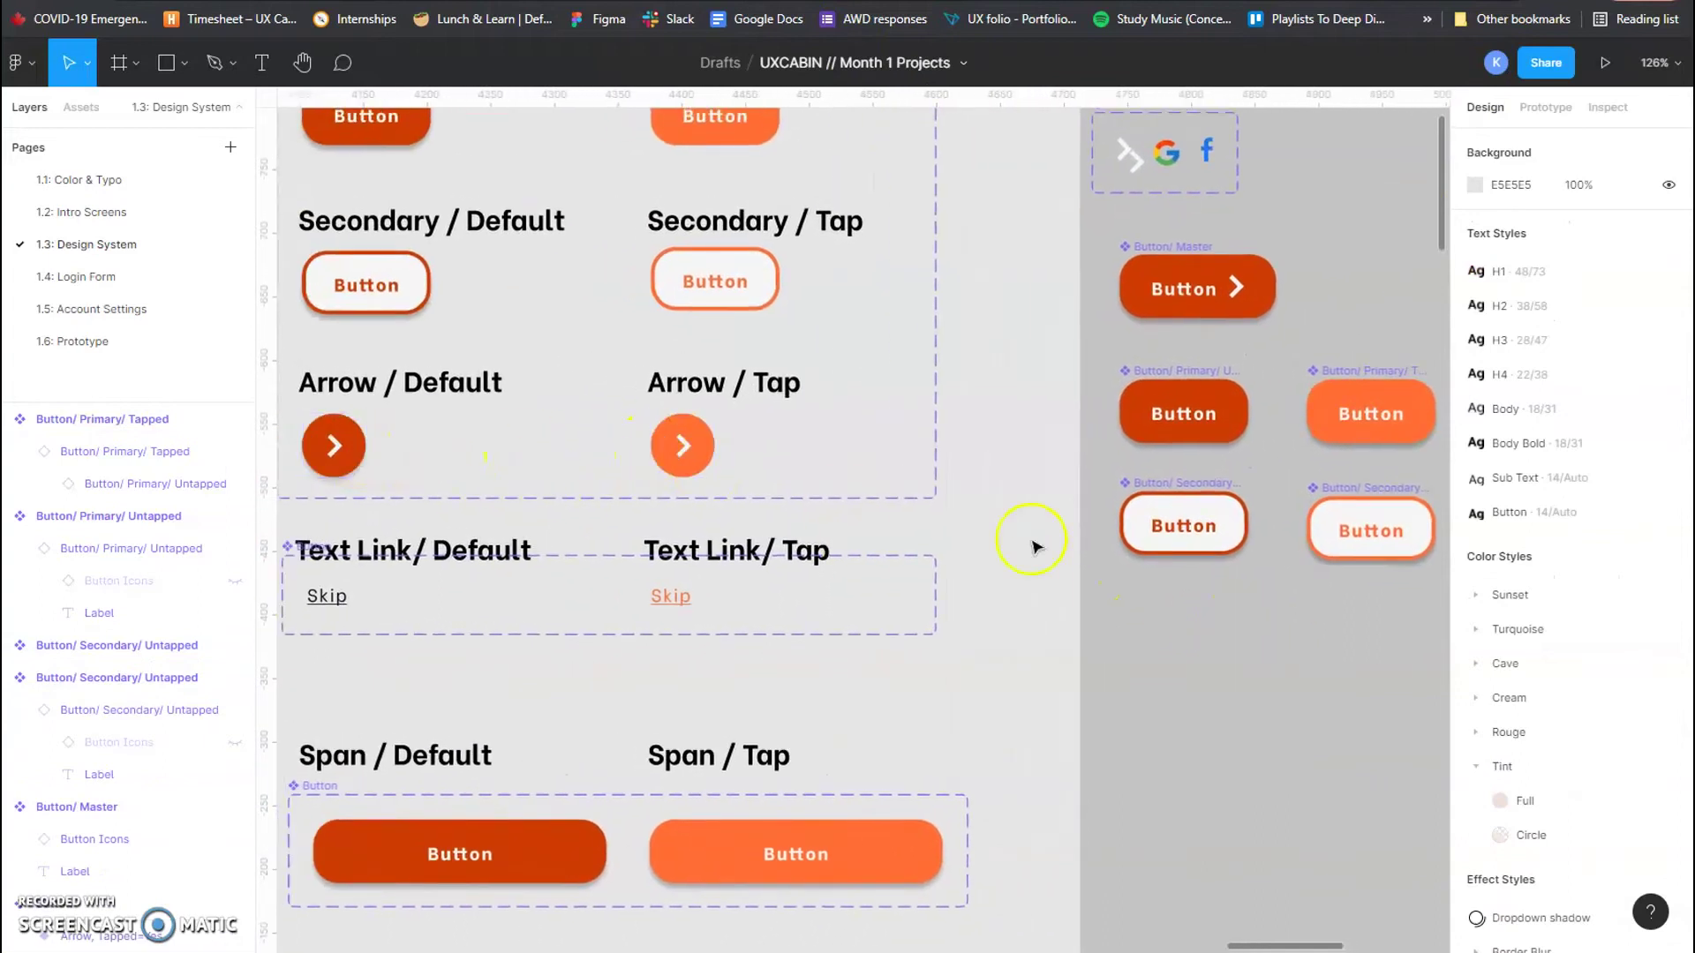
Step: Paste a master button copy below the secondary buttons and hide its label, leaving only the arrow
{"action": "left_click_drag", "start_coordinate": [1306, 688], "coordinate": [1116, 631]}
{"action": "left_click", "coordinate": [986, 190]}
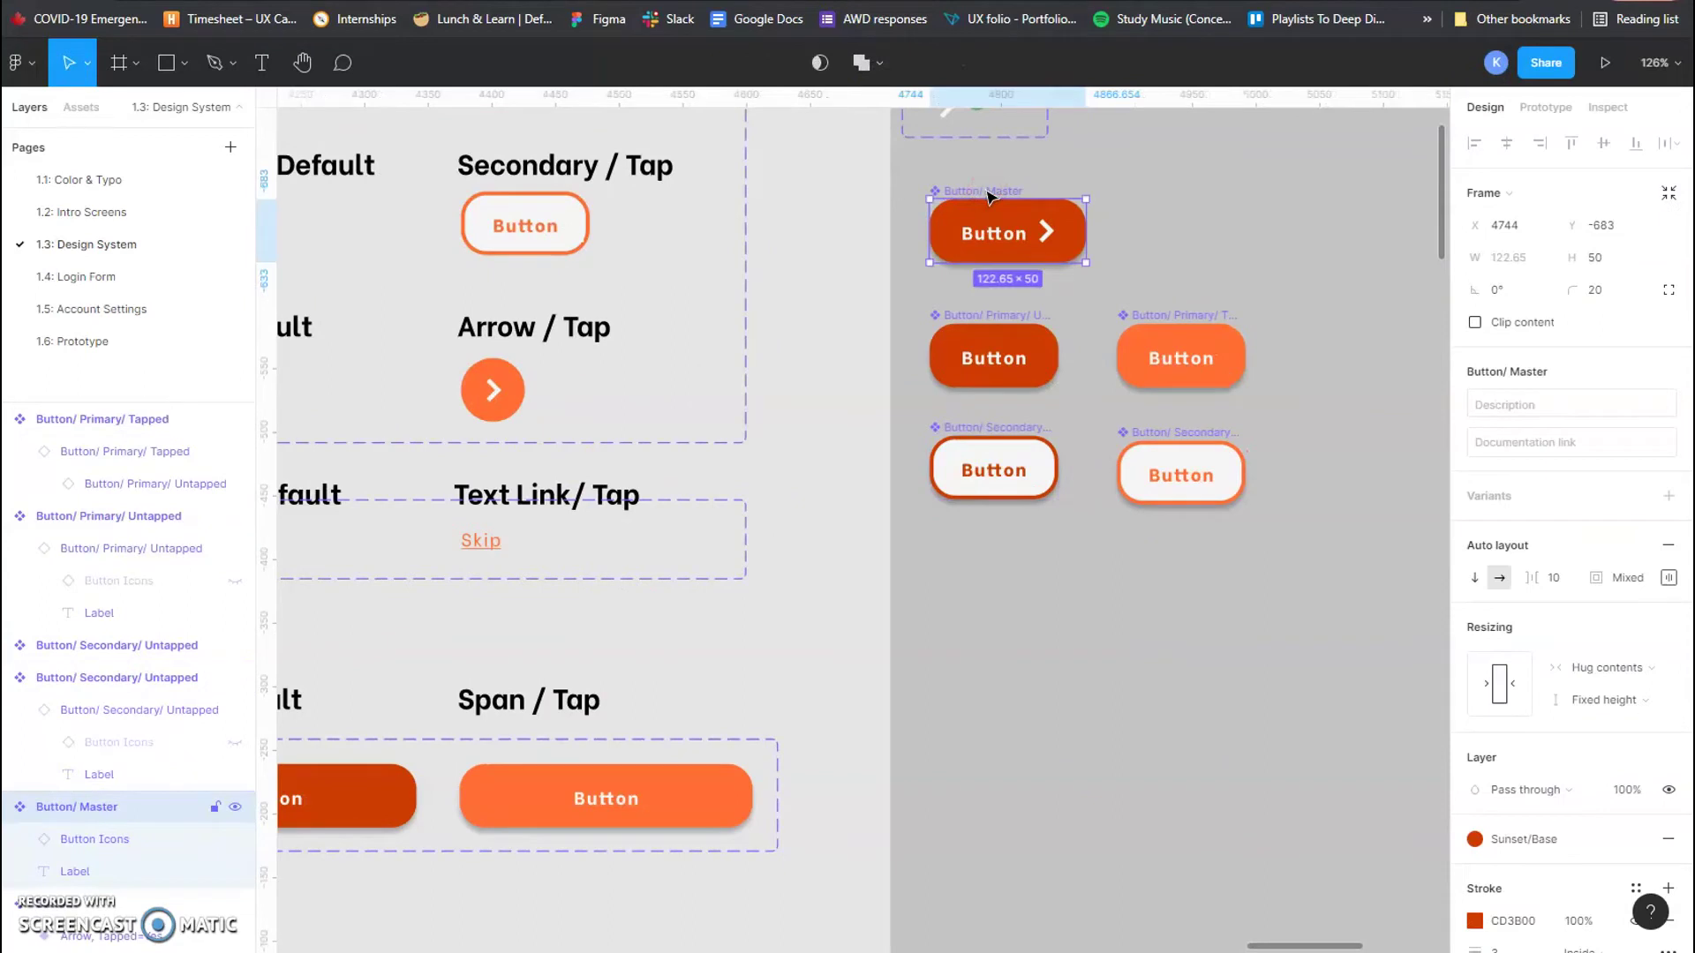
{"action": "key", "text": "ctrl+v"}
{"action": "left_click_drag", "start_coordinate": [1014, 208], "coordinate": [1022, 581]}
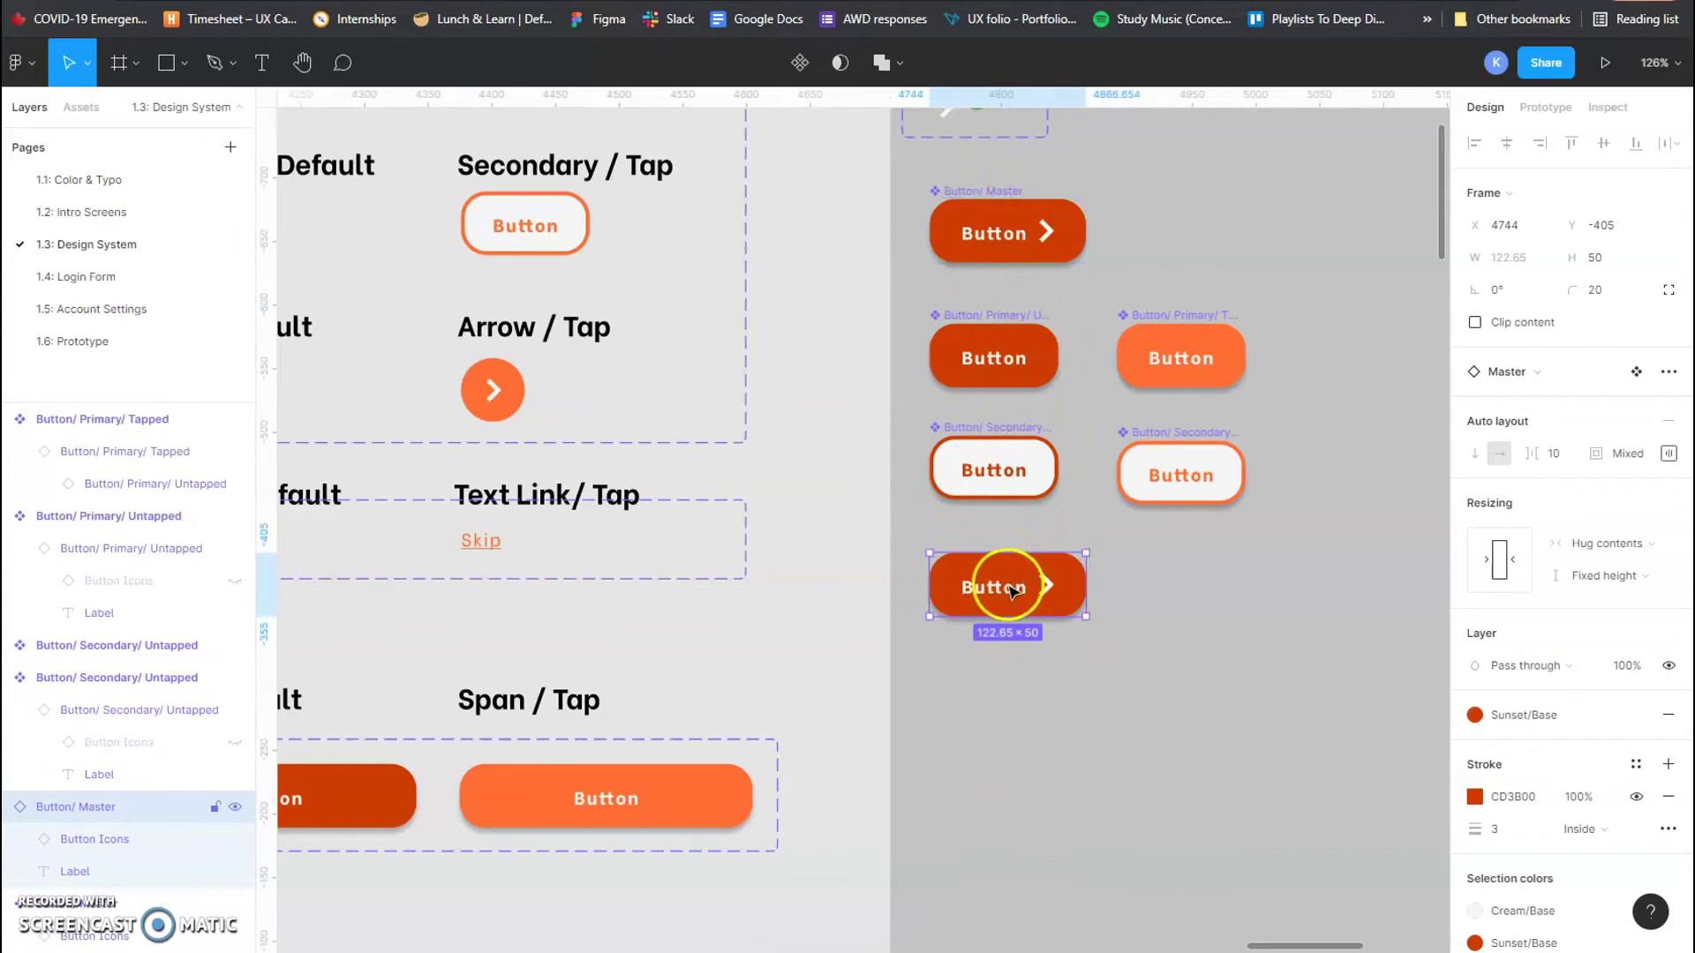
{"action": "double_click", "coordinate": [1013, 589]}
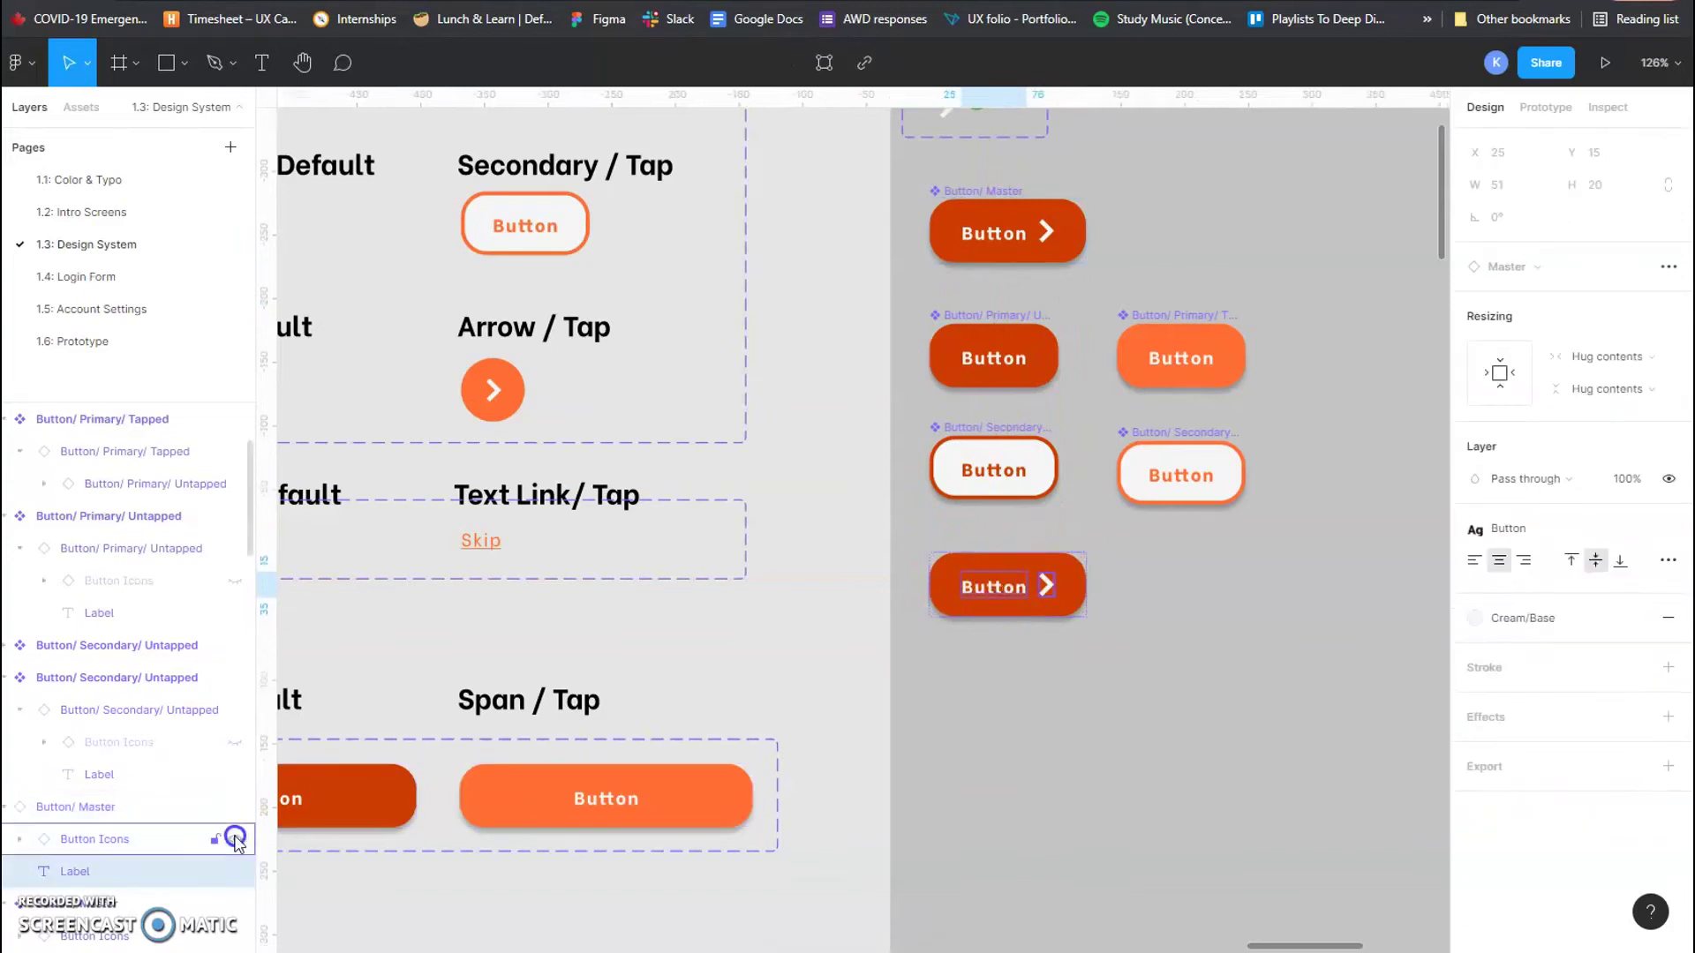
{"action": "left_click", "coordinate": [235, 872]}
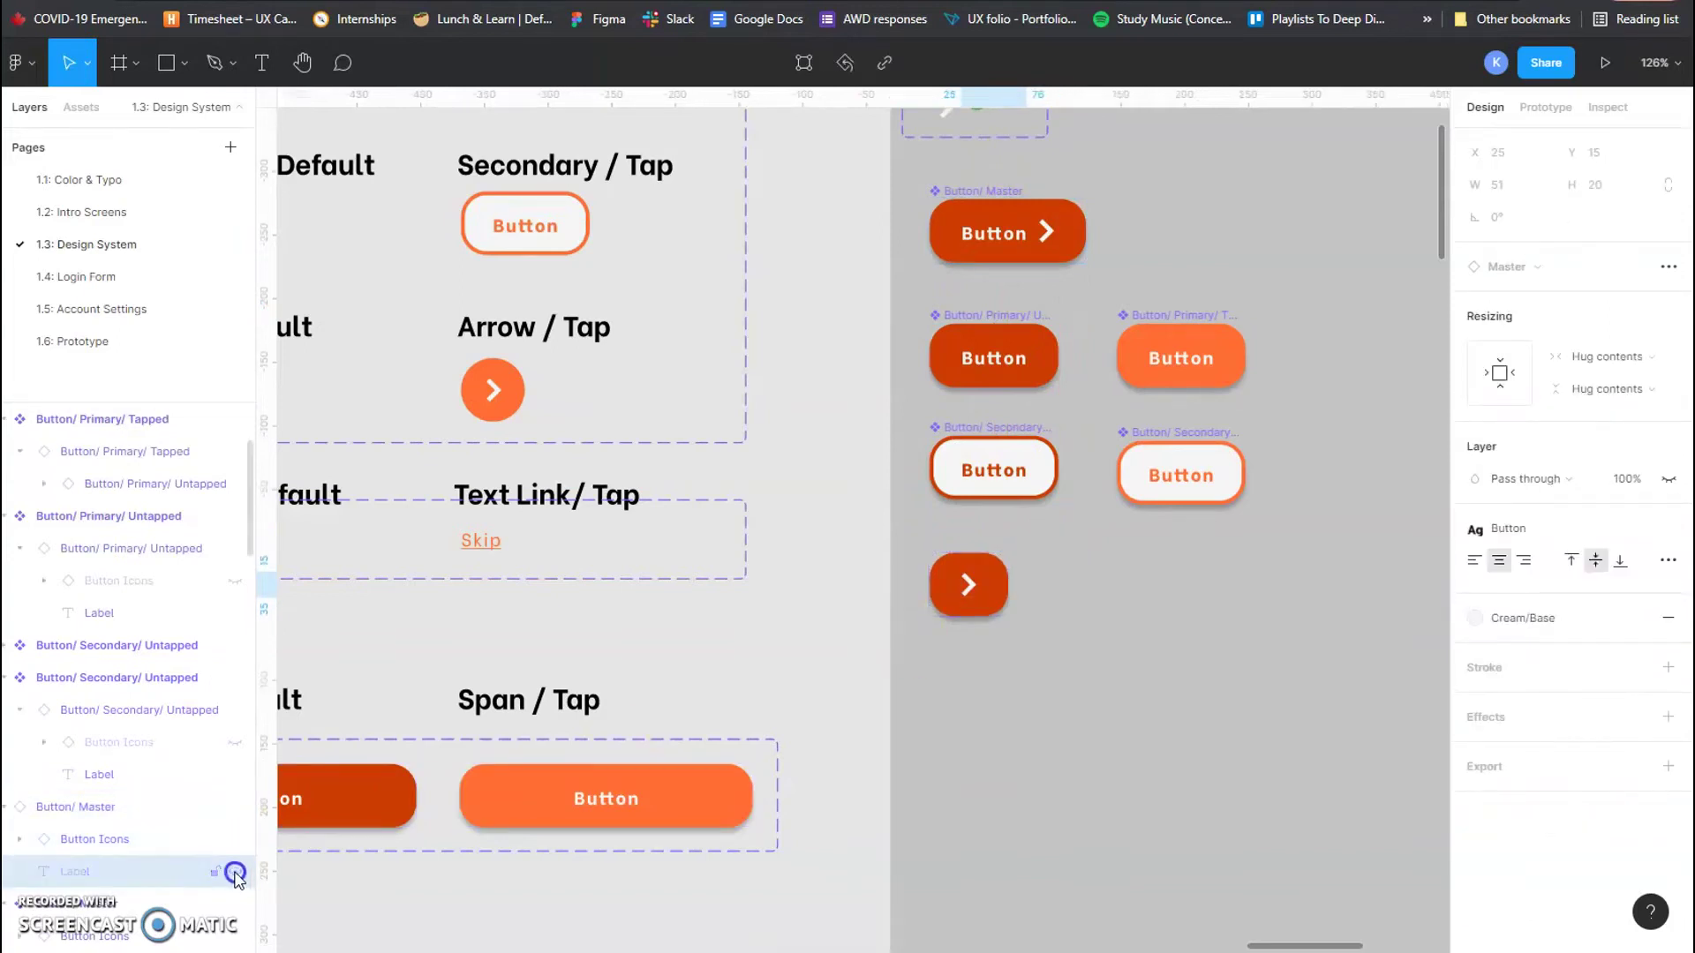
Step: Give the arrow button corner radius 42 and width 50, then make it a component
{"action": "left_click", "coordinate": [938, 584]}
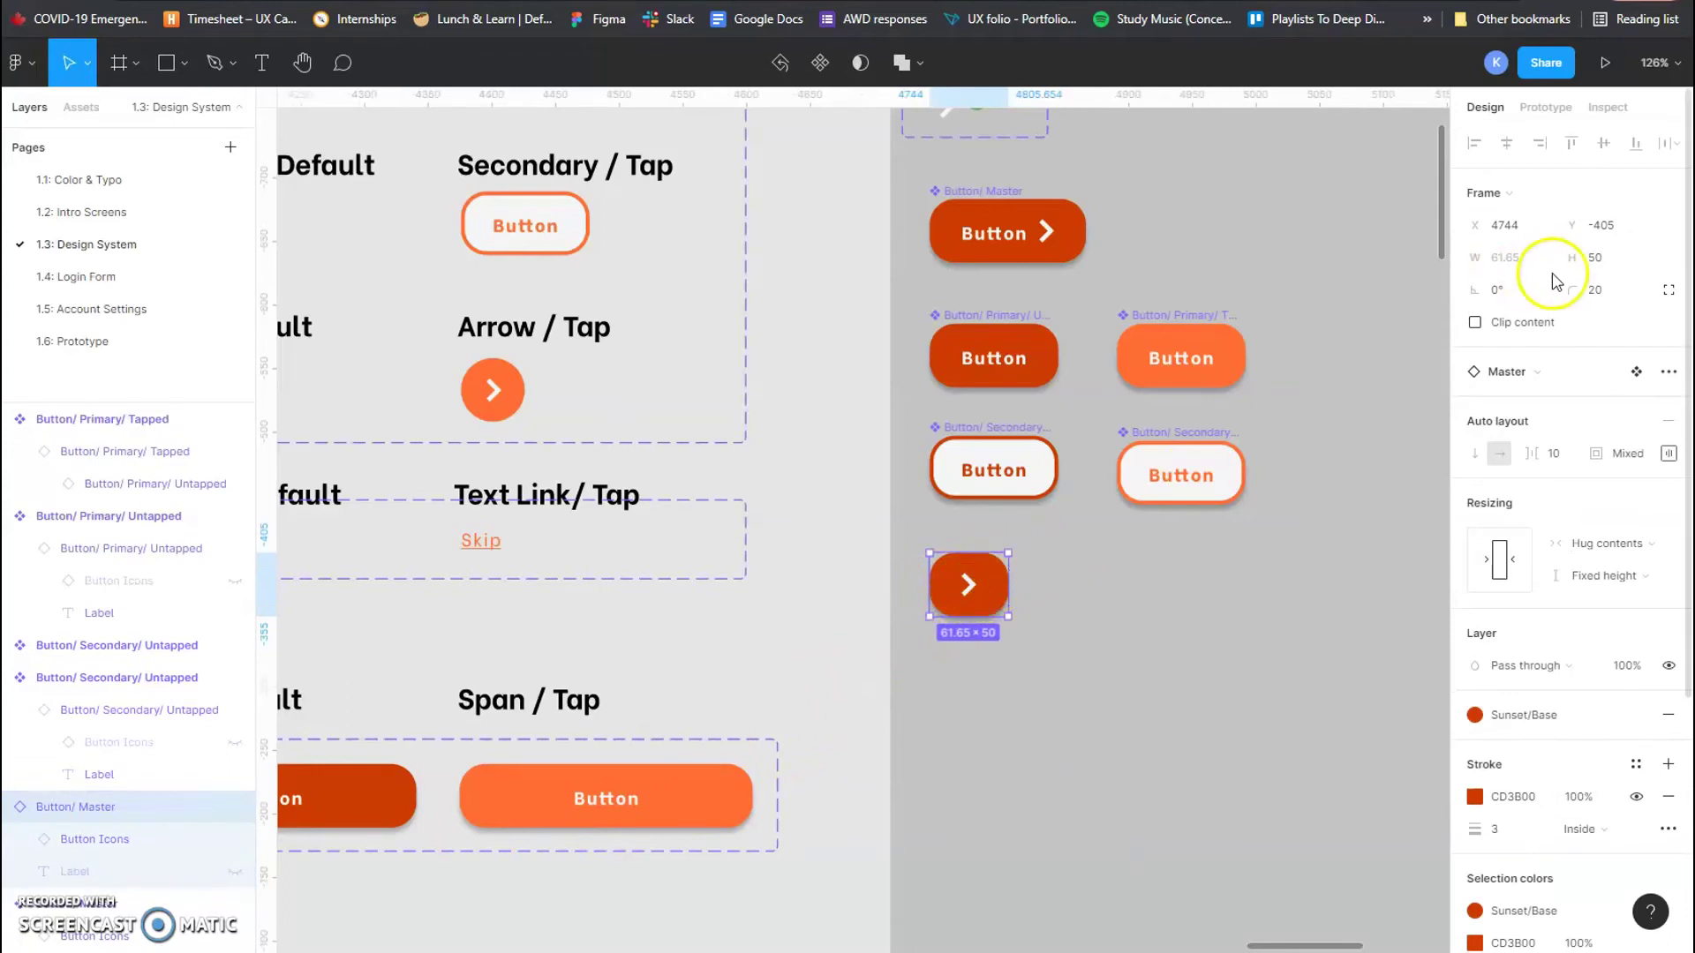
{"action": "left_click", "coordinate": [1598, 291]}
{"action": "key", "text": "Up"}
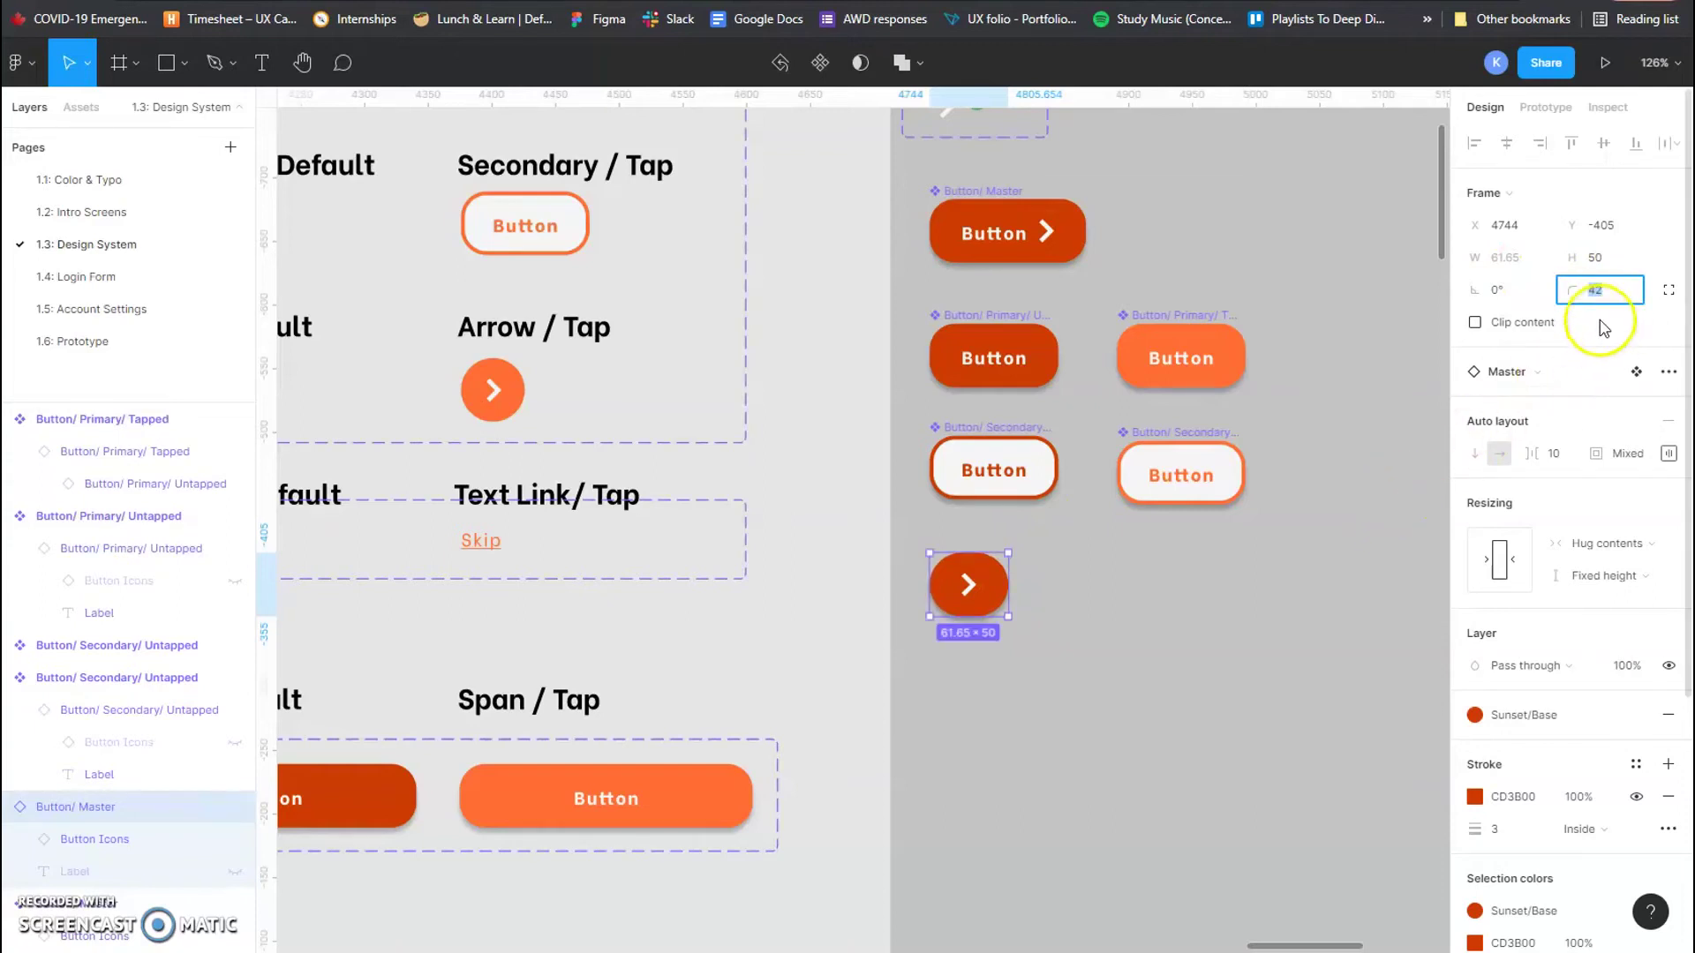
{"action": "left_click", "coordinate": [1607, 321]}
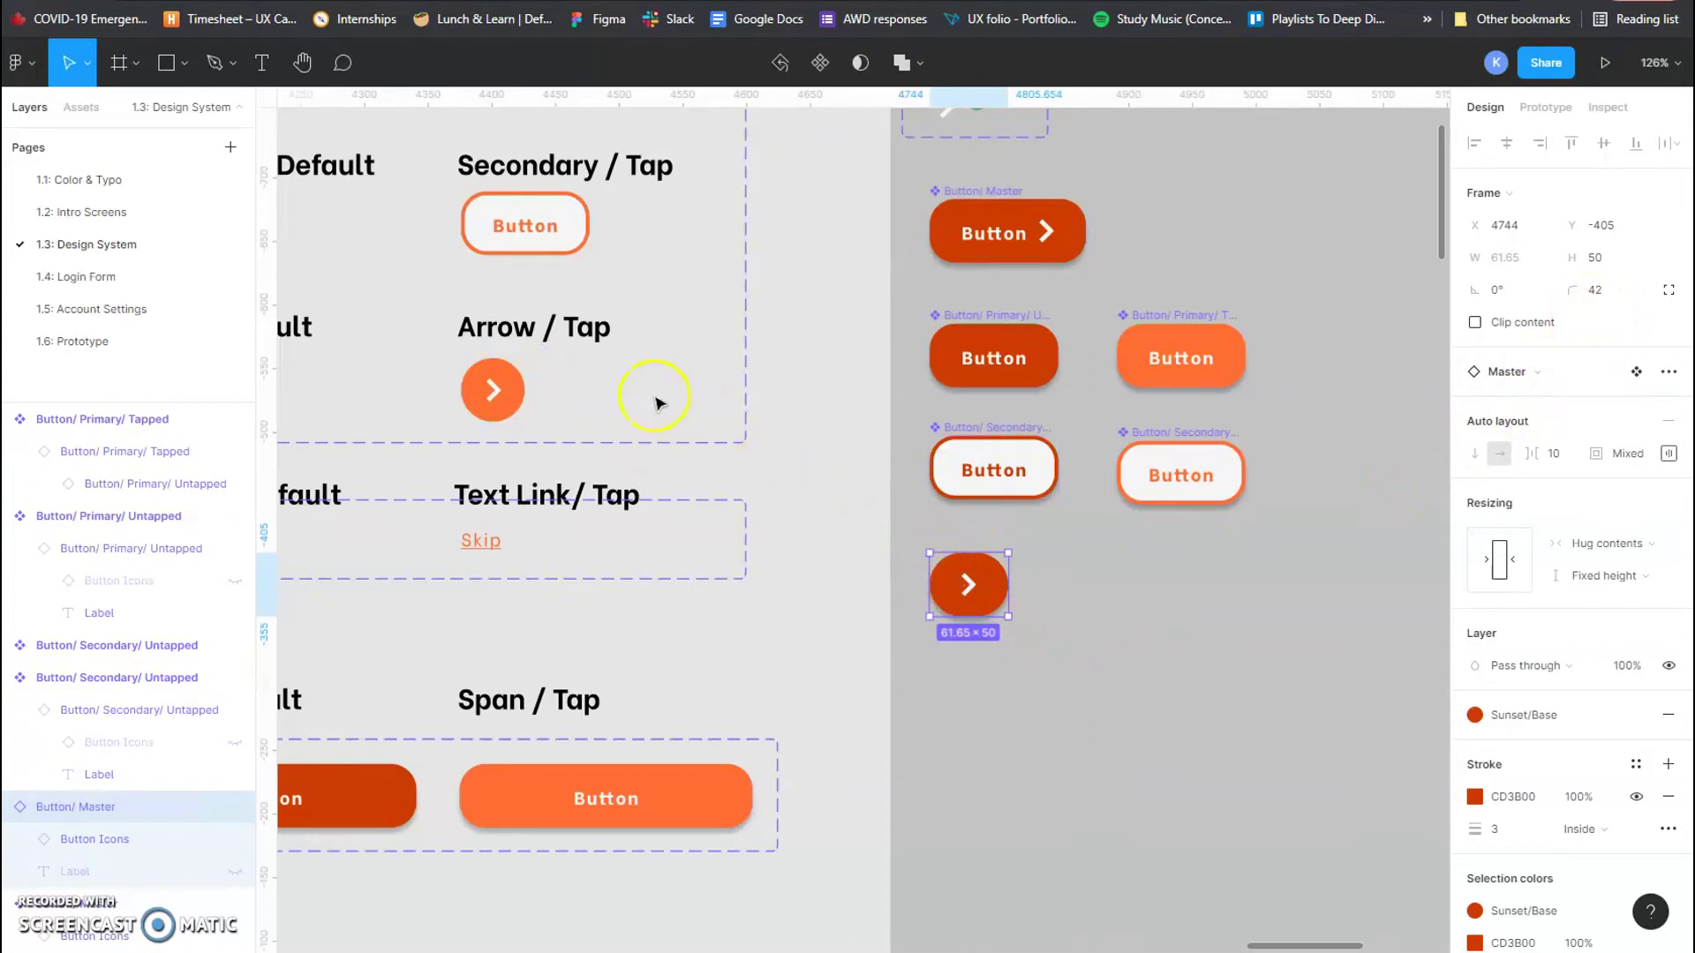
{"action": "left_click", "coordinate": [521, 387]}
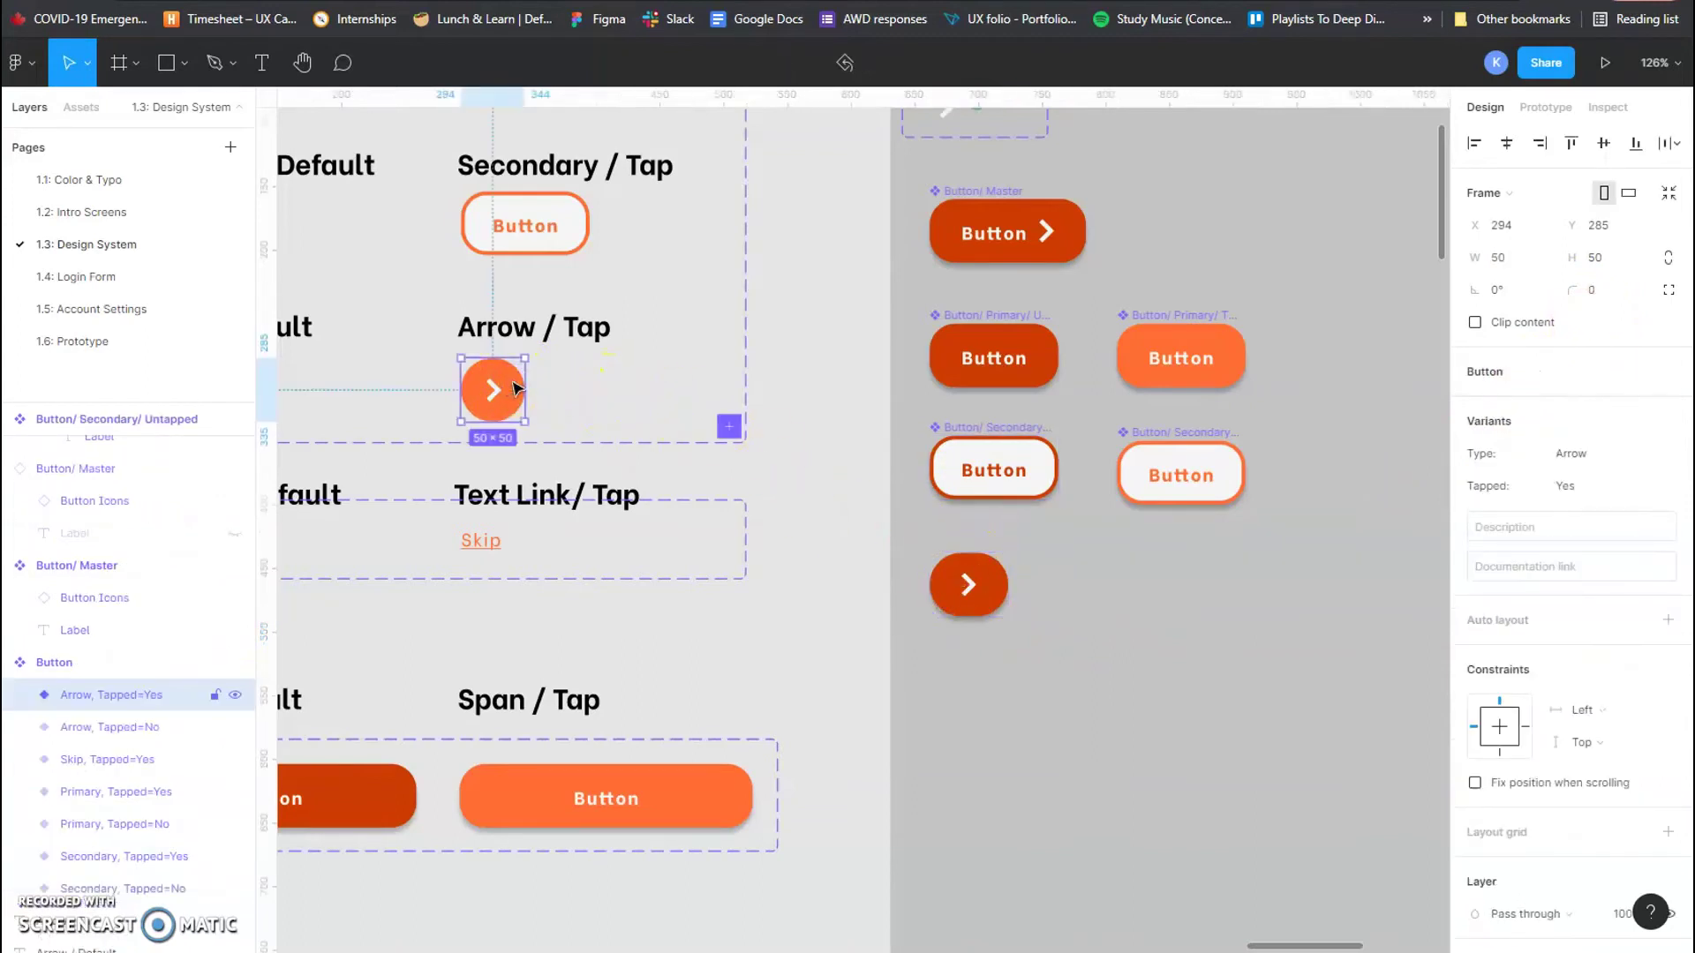
{"action": "left_click", "coordinate": [989, 584]}
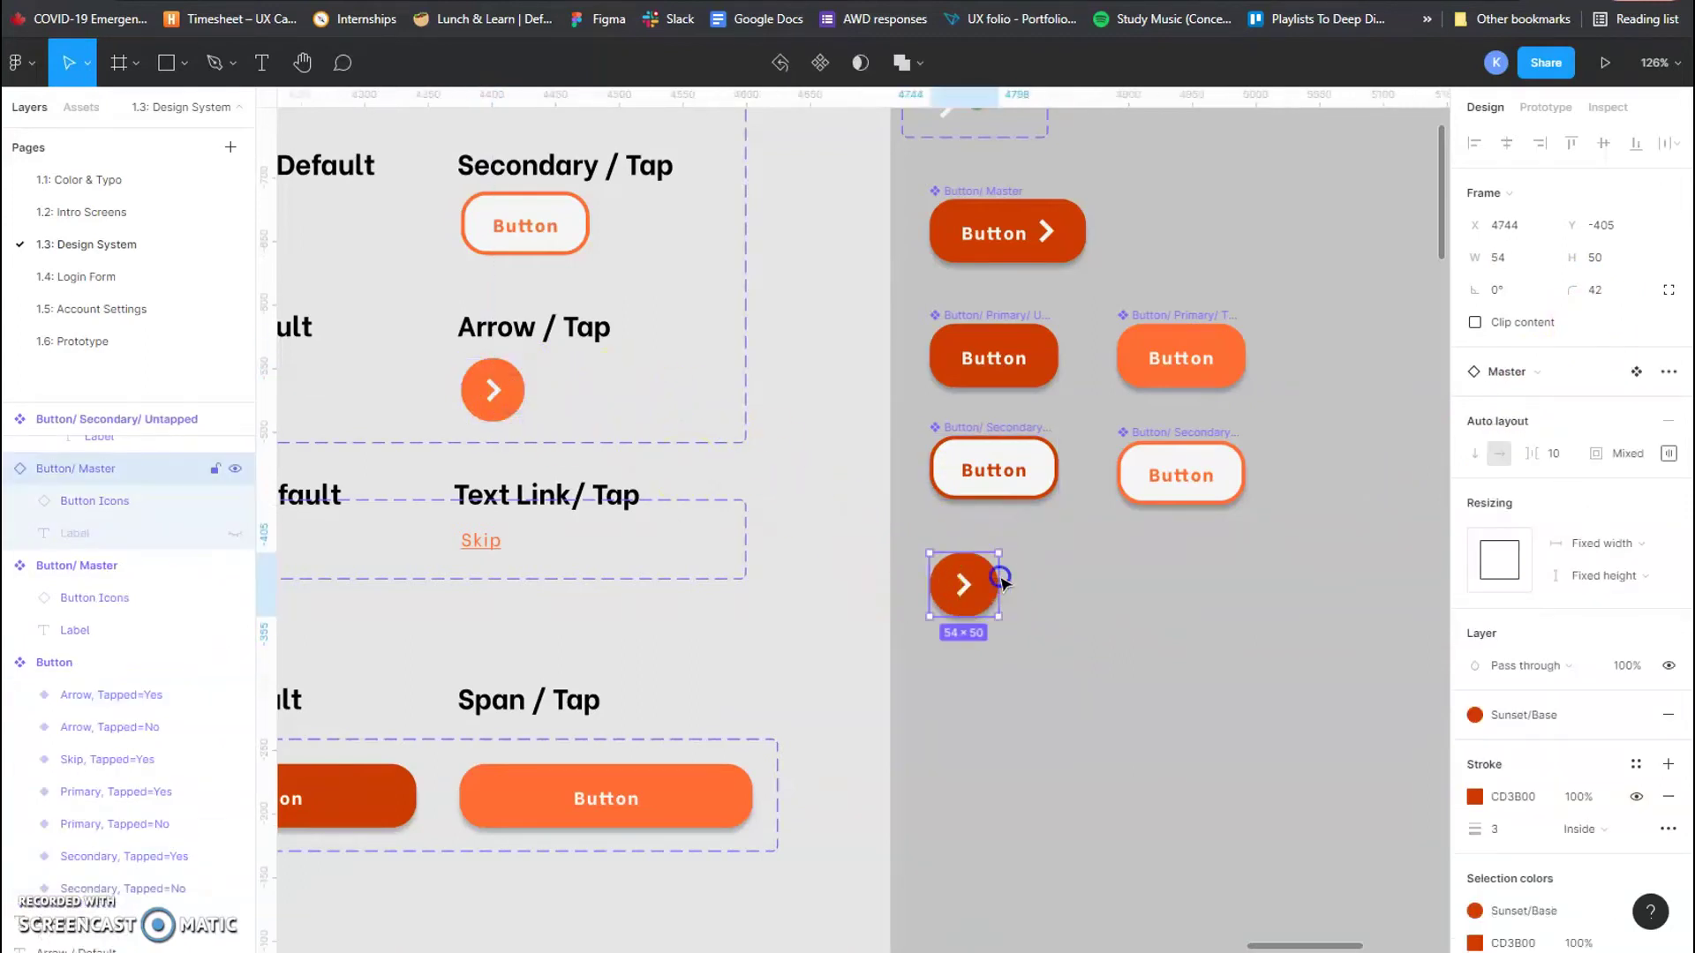
{"action": "left_click", "coordinate": [1510, 258]}
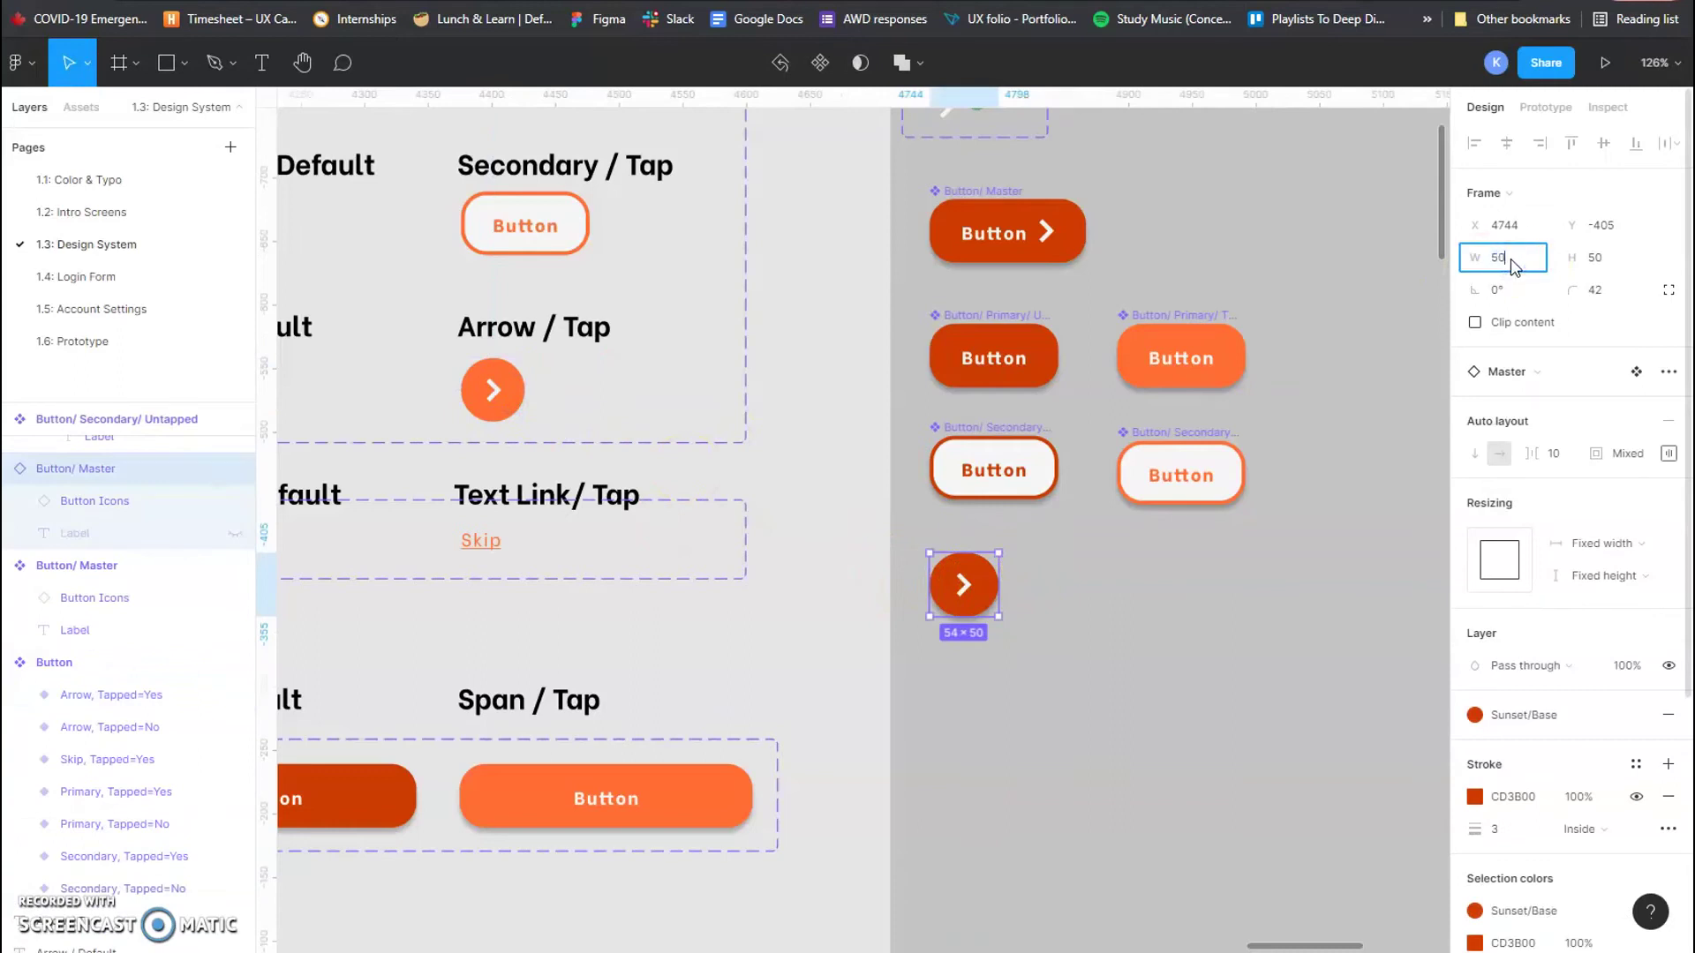
{"action": "key", "text": "Return"}
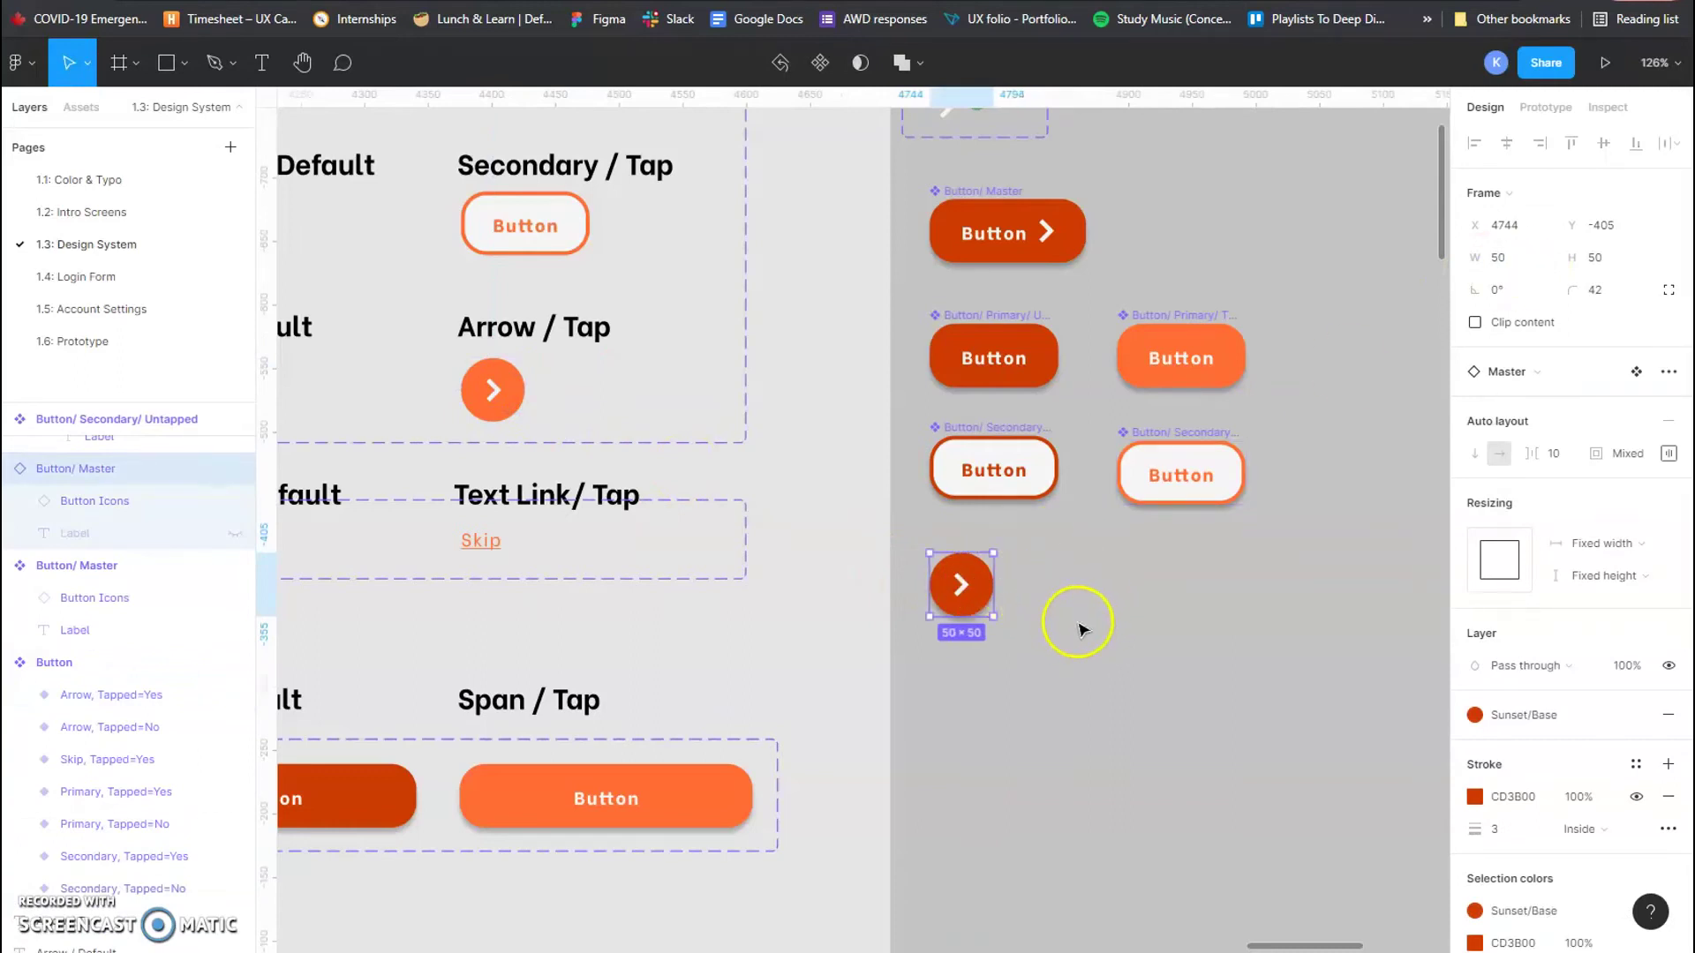
{"action": "key", "text": "ctrl+alt+k"}
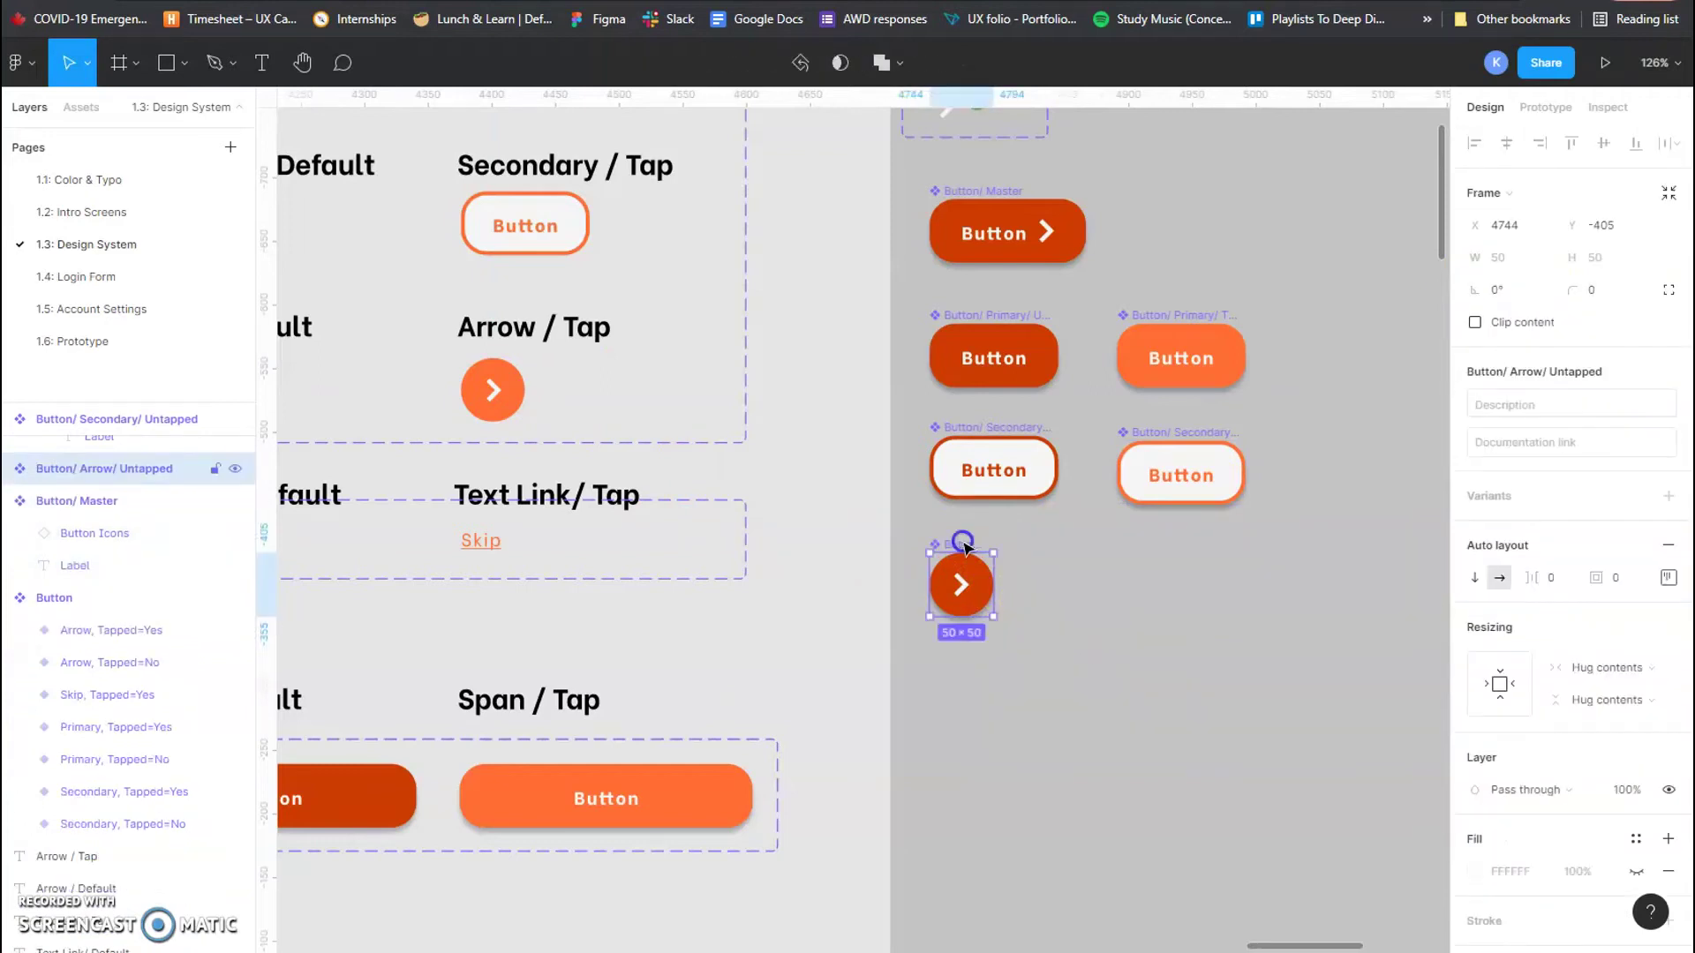
Step: Duplicate the arrow button beside it, fill it Sunset/Light with no stroke, and make it a component
{"action": "left_click_drag", "start_coordinate": [964, 545], "coordinate": [1152, 552]}
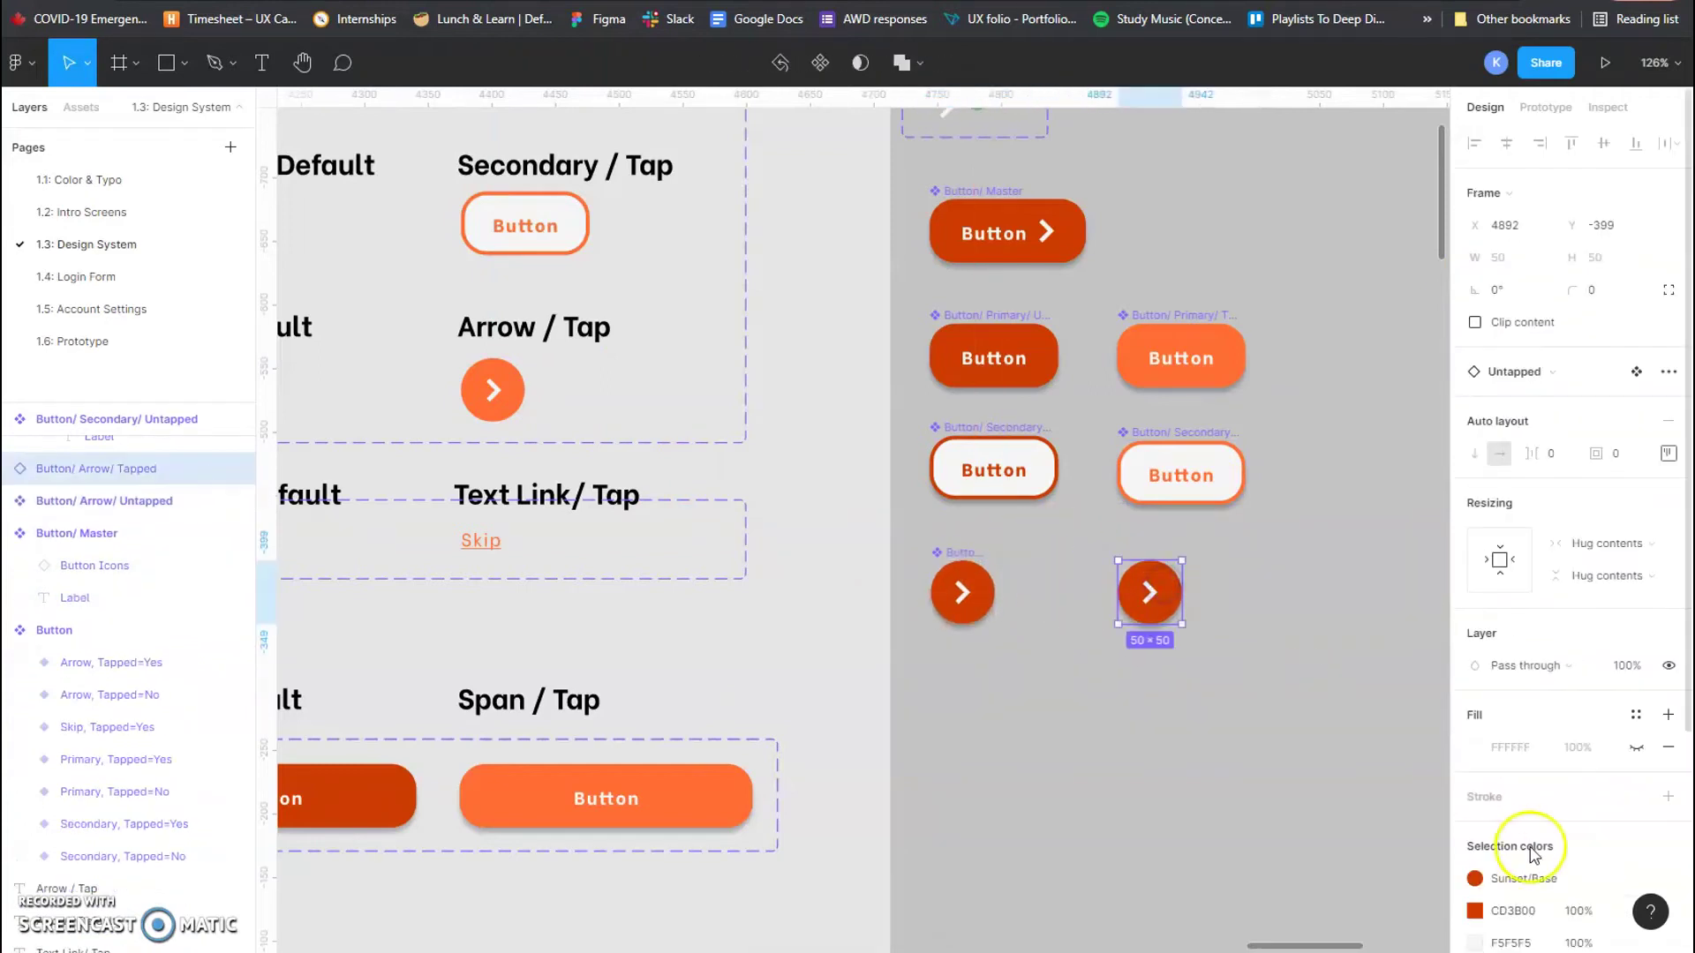
{"action": "double_click", "coordinate": [1166, 600]}
{"action": "left_click", "coordinate": [1519, 678]}
{"action": "left_click", "coordinate": [1516, 690]}
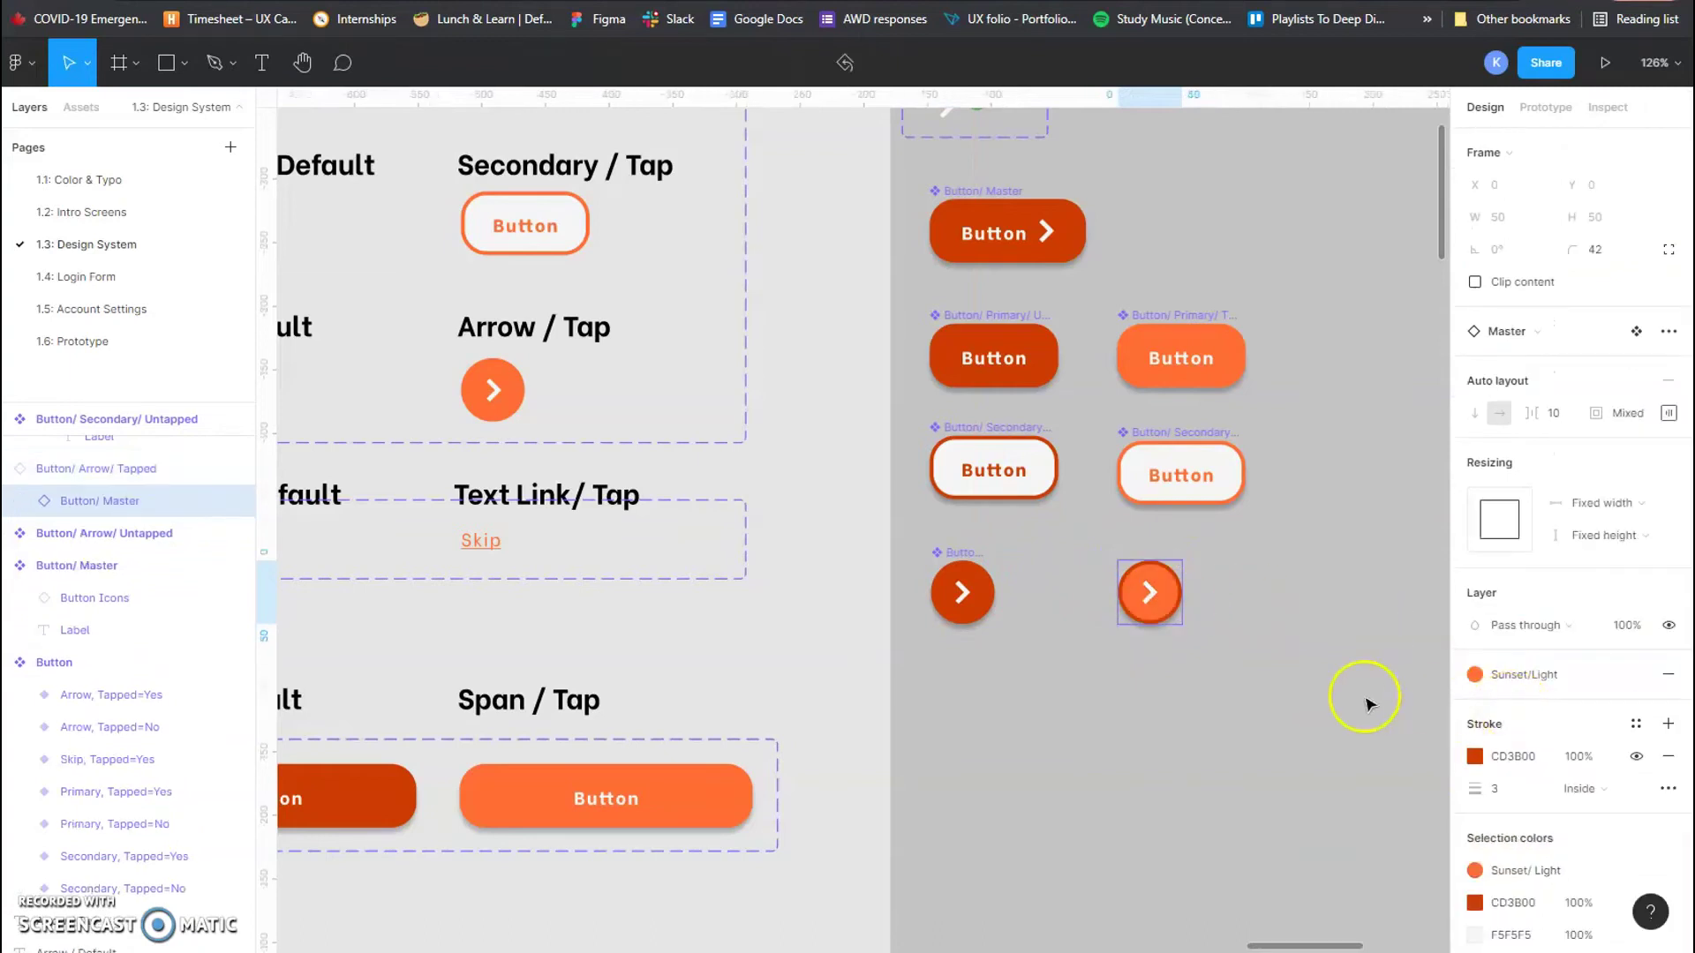
{"action": "left_click", "coordinate": [1635, 757]}
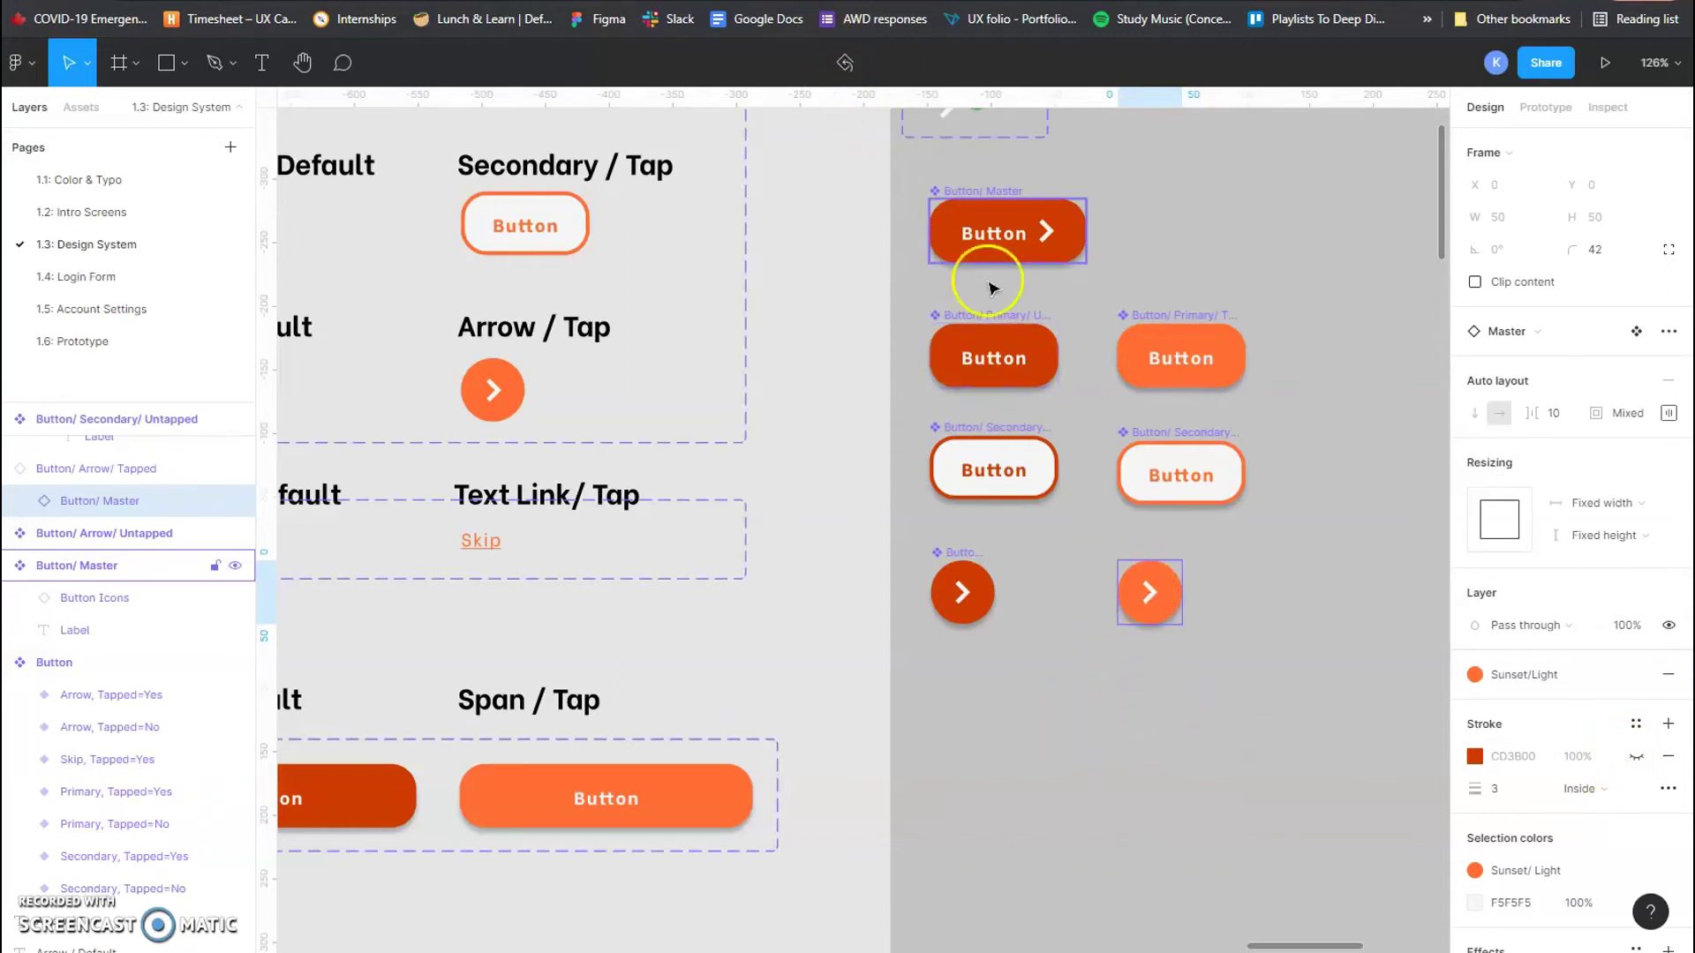
{"action": "left_click", "coordinate": [1195, 598]}
{"action": "left_click", "coordinate": [1178, 593]}
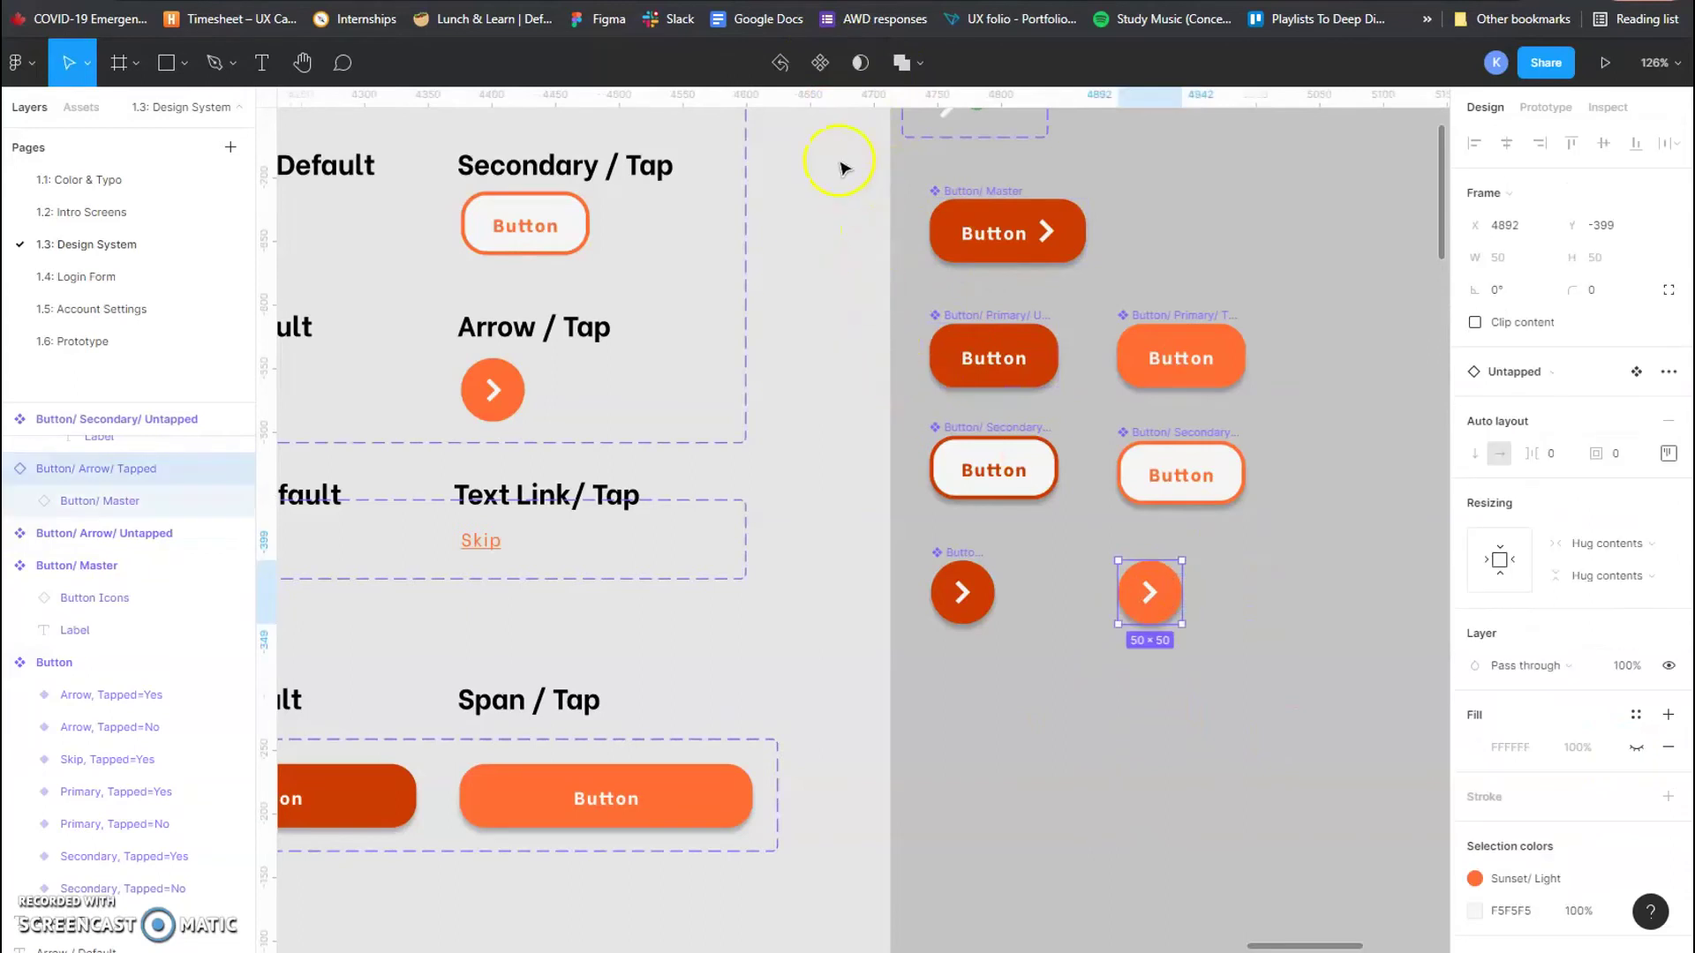
{"action": "left_click", "coordinate": [820, 63]}
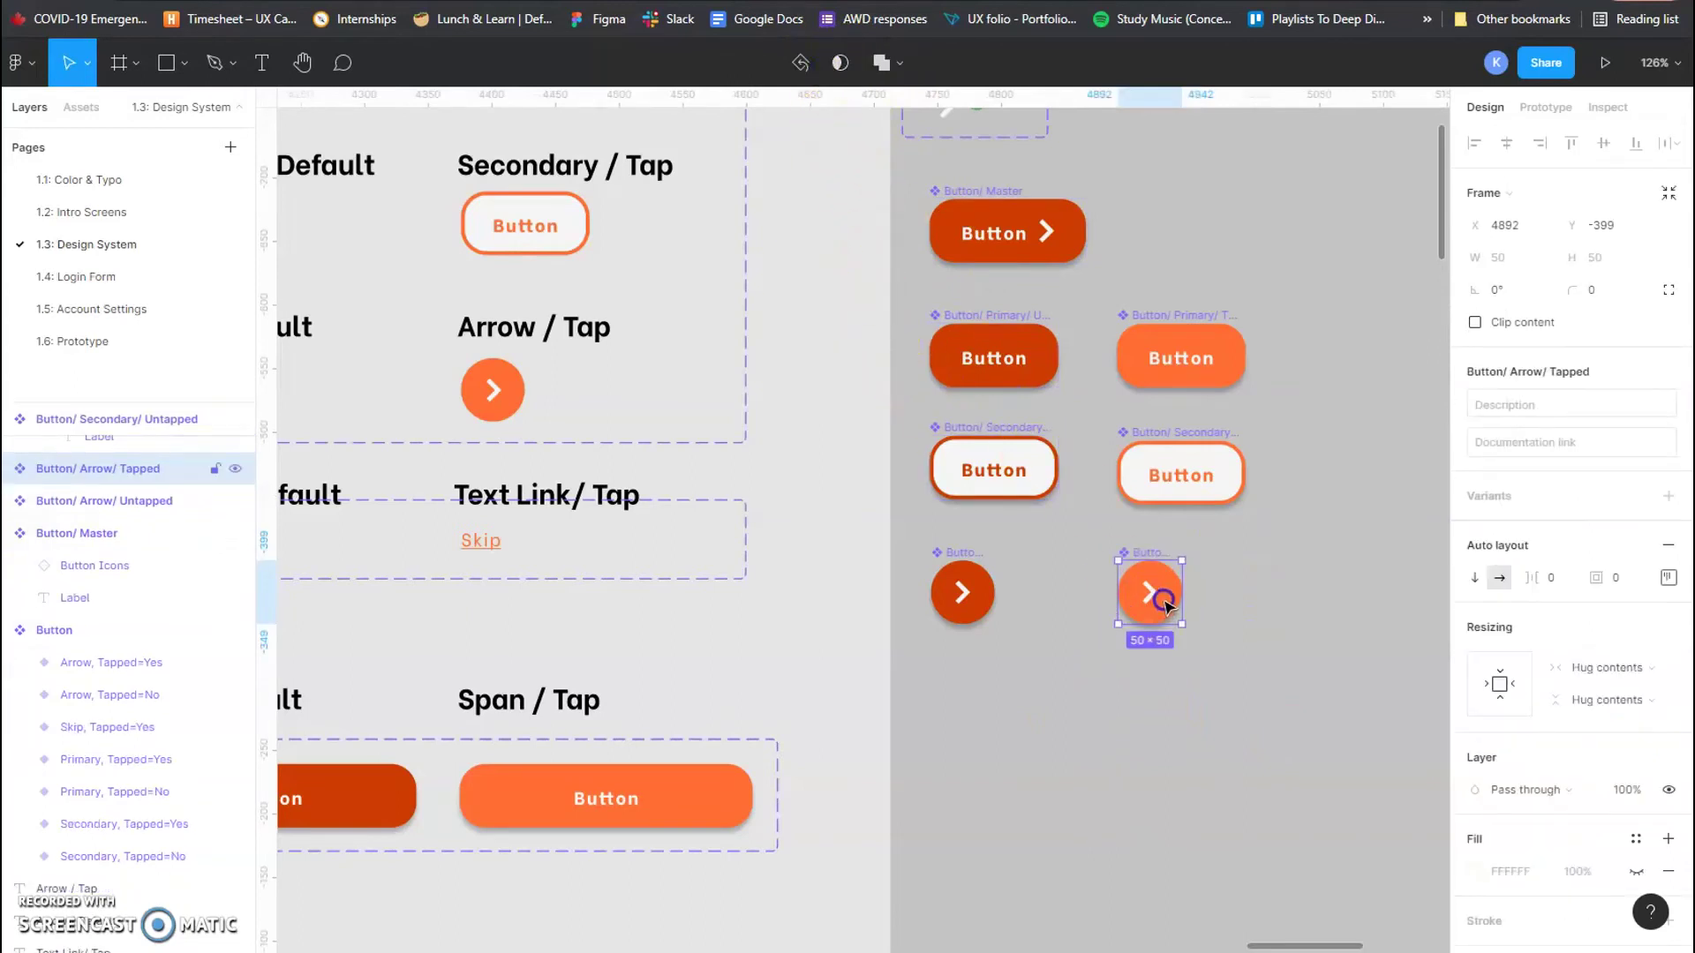
Step: Stretch the chevron icon in Button/ Master to 40 tall
{"action": "left_click", "coordinate": [1049, 232]}
{"action": "double_click", "coordinate": [1049, 232]}
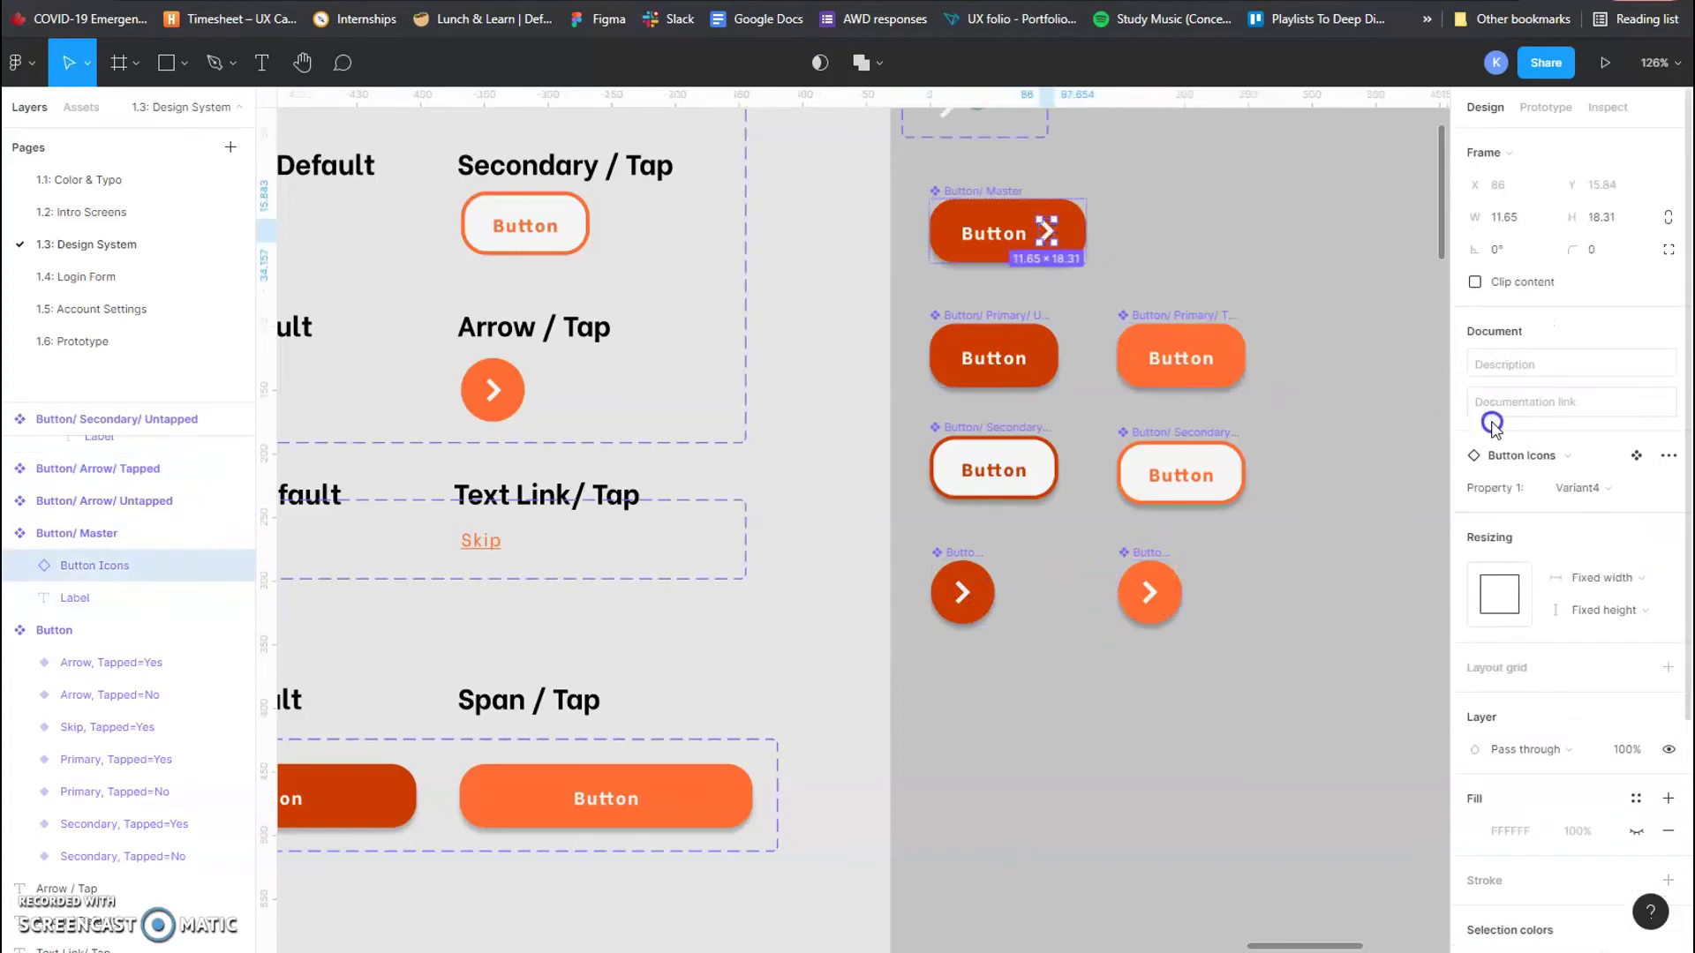
{"action": "left_click", "coordinate": [1050, 250]}
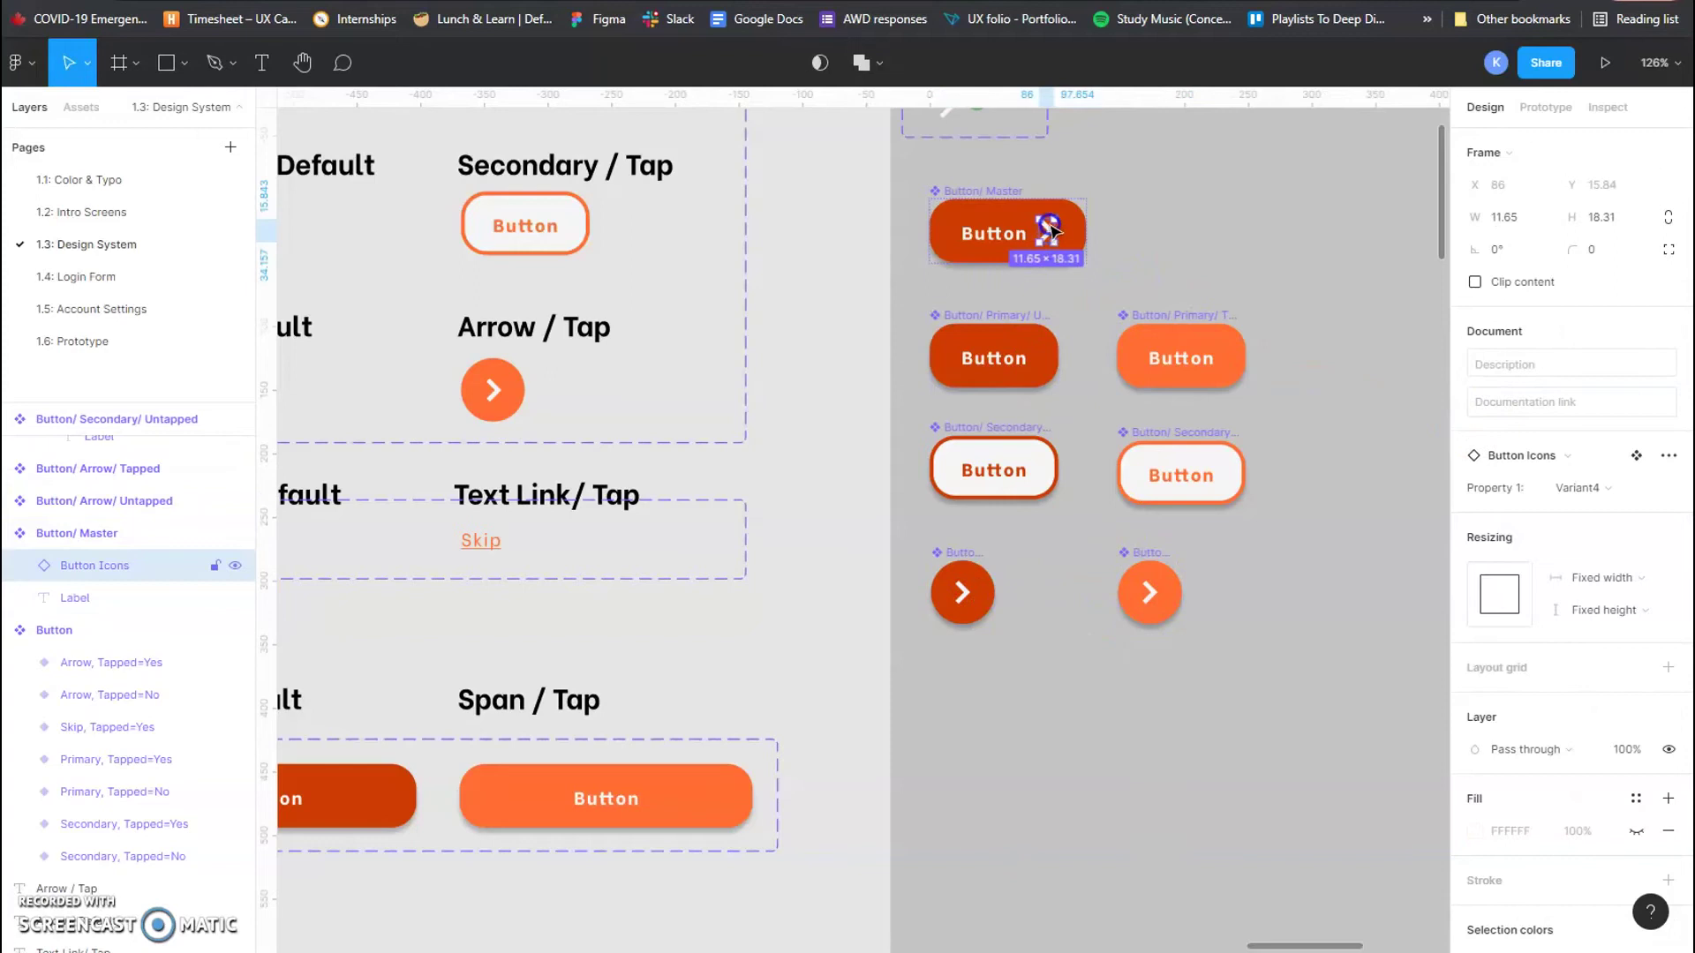
{"action": "left_click_drag", "start_coordinate": [1053, 215], "coordinate": [1065, 192]}
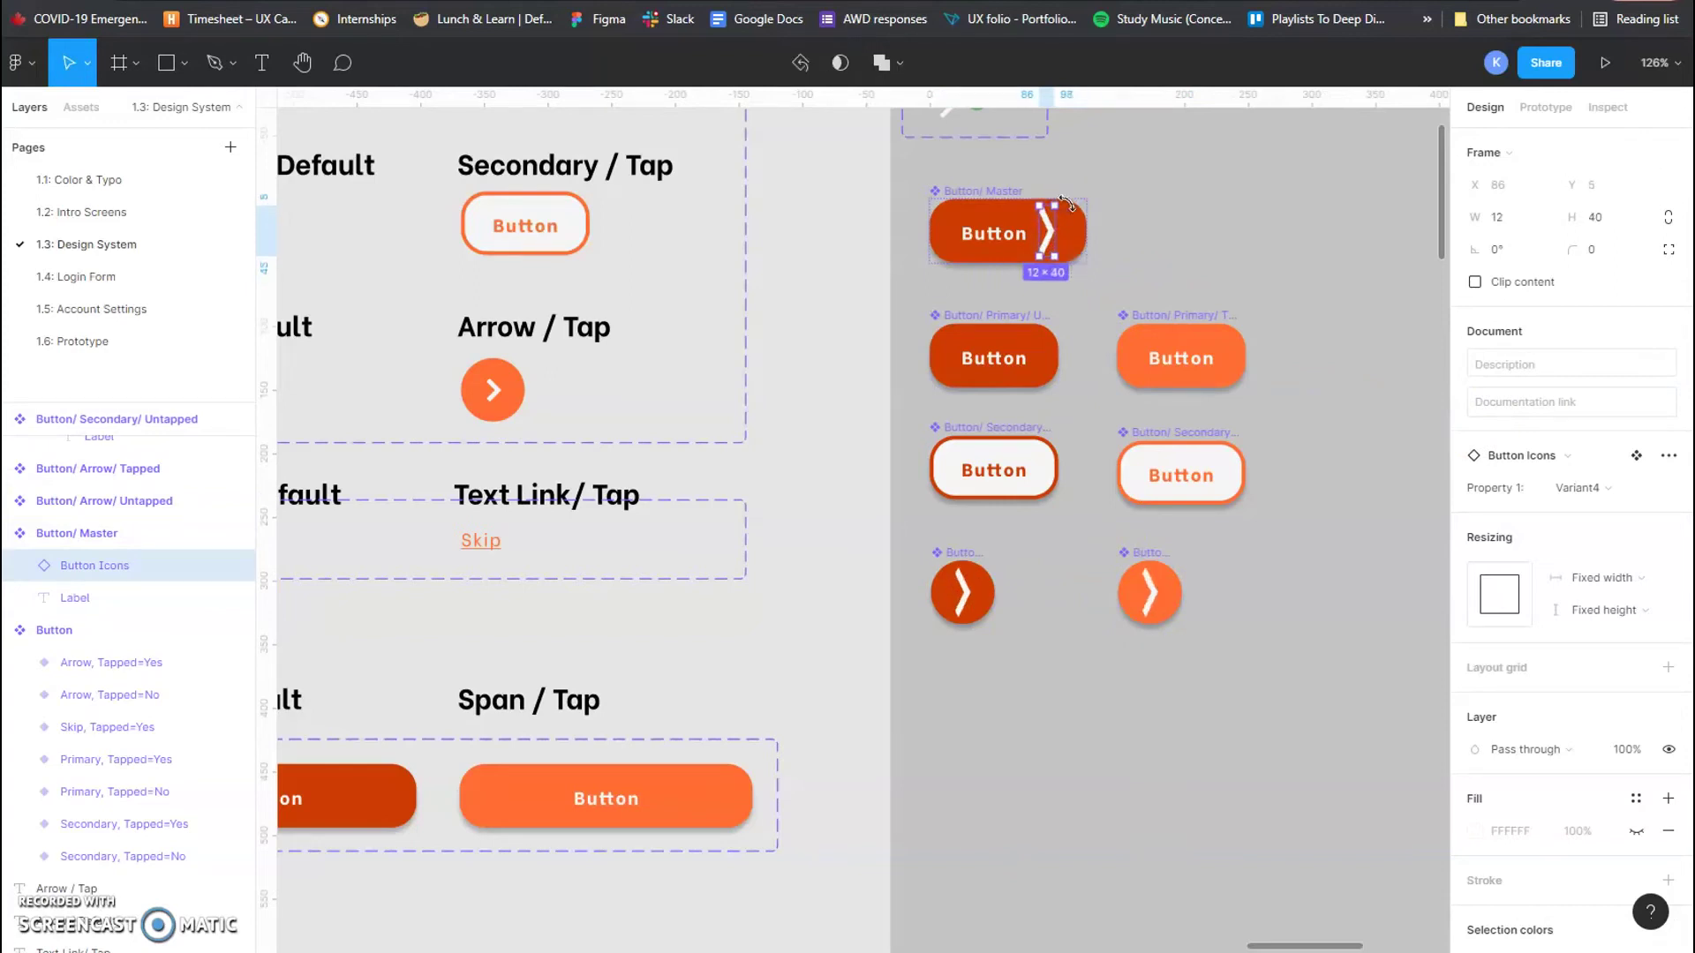
{"action": "left_click", "coordinate": [1272, 779]}
{"action": "scroll", "coordinate": [987, 627], "scroll_direction": "left", "scroll_amount": 5}
Step: Place a copy of Button/ Master below the arrow buttons and hide its arrow icon
{"action": "left_click_drag", "start_coordinate": [987, 627], "coordinate": [589, 620]}
{"action": "scroll", "coordinate": [766, 685], "scroll_direction": "down", "scroll_amount": 2}
{"action": "scroll", "coordinate": [766, 684], "scroll_direction": "right", "scroll_amount": 1}
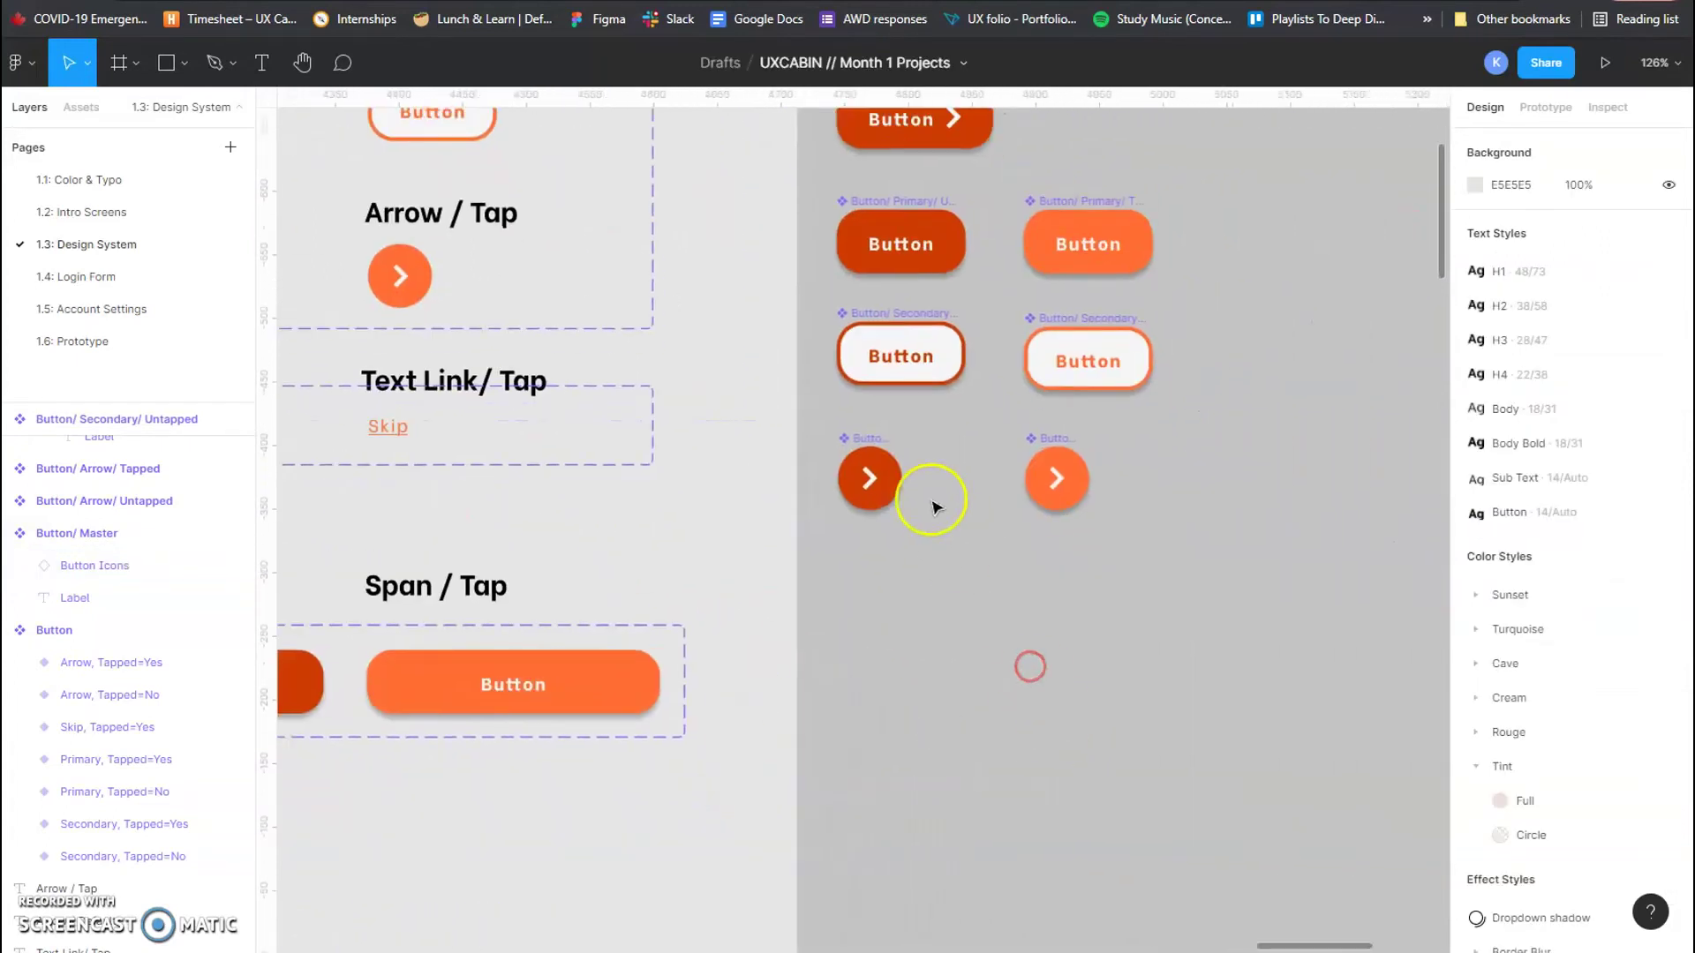
{"action": "scroll", "coordinate": [962, 448], "scroll_direction": "up", "scroll_amount": 2}
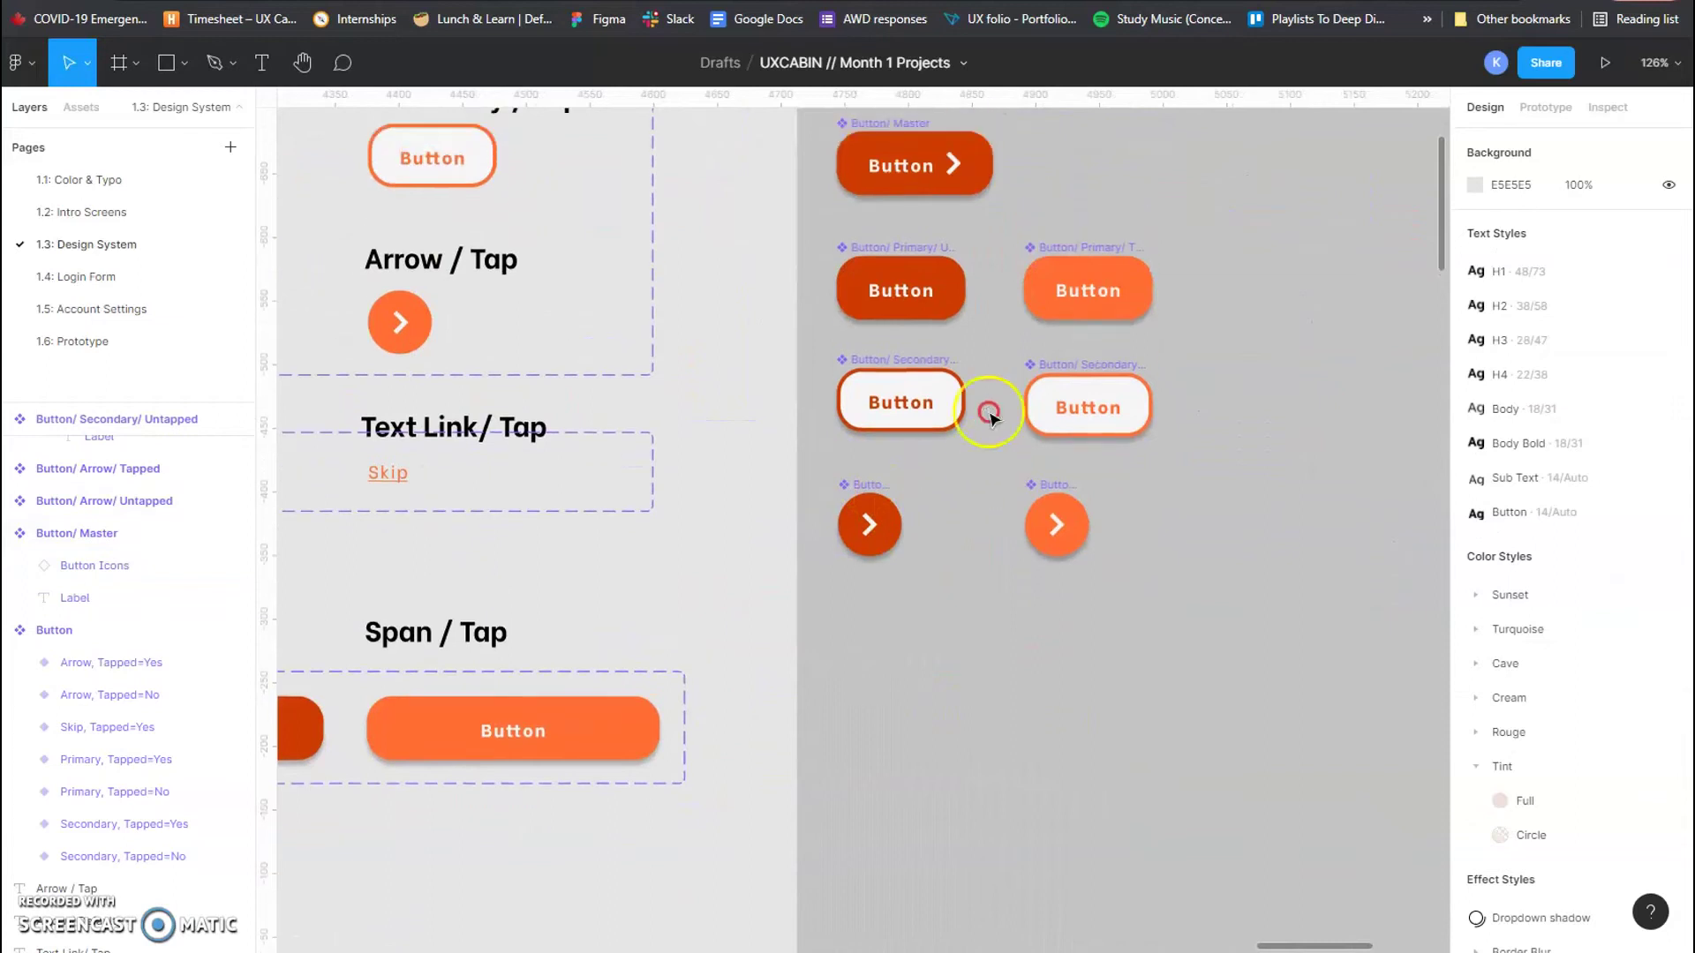
{"action": "left_click", "coordinate": [887, 123]}
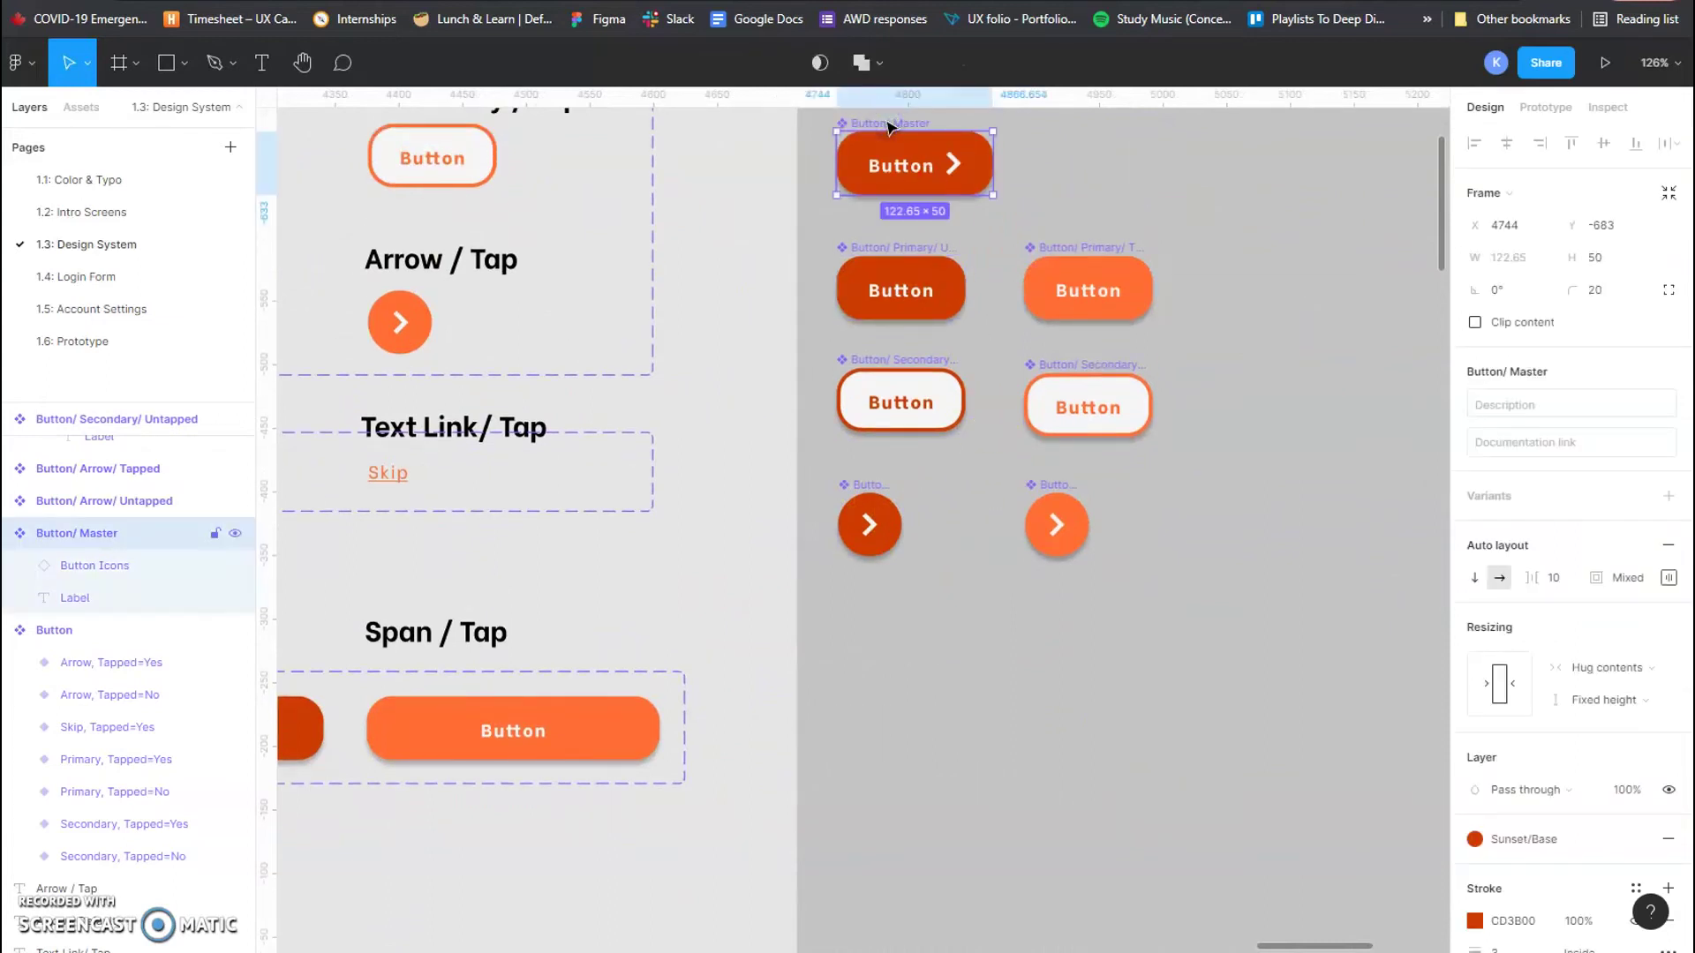
{"action": "key", "text": "ctrl+v"}
{"action": "left_click_drag", "start_coordinate": [913, 154], "coordinate": [933, 631]}
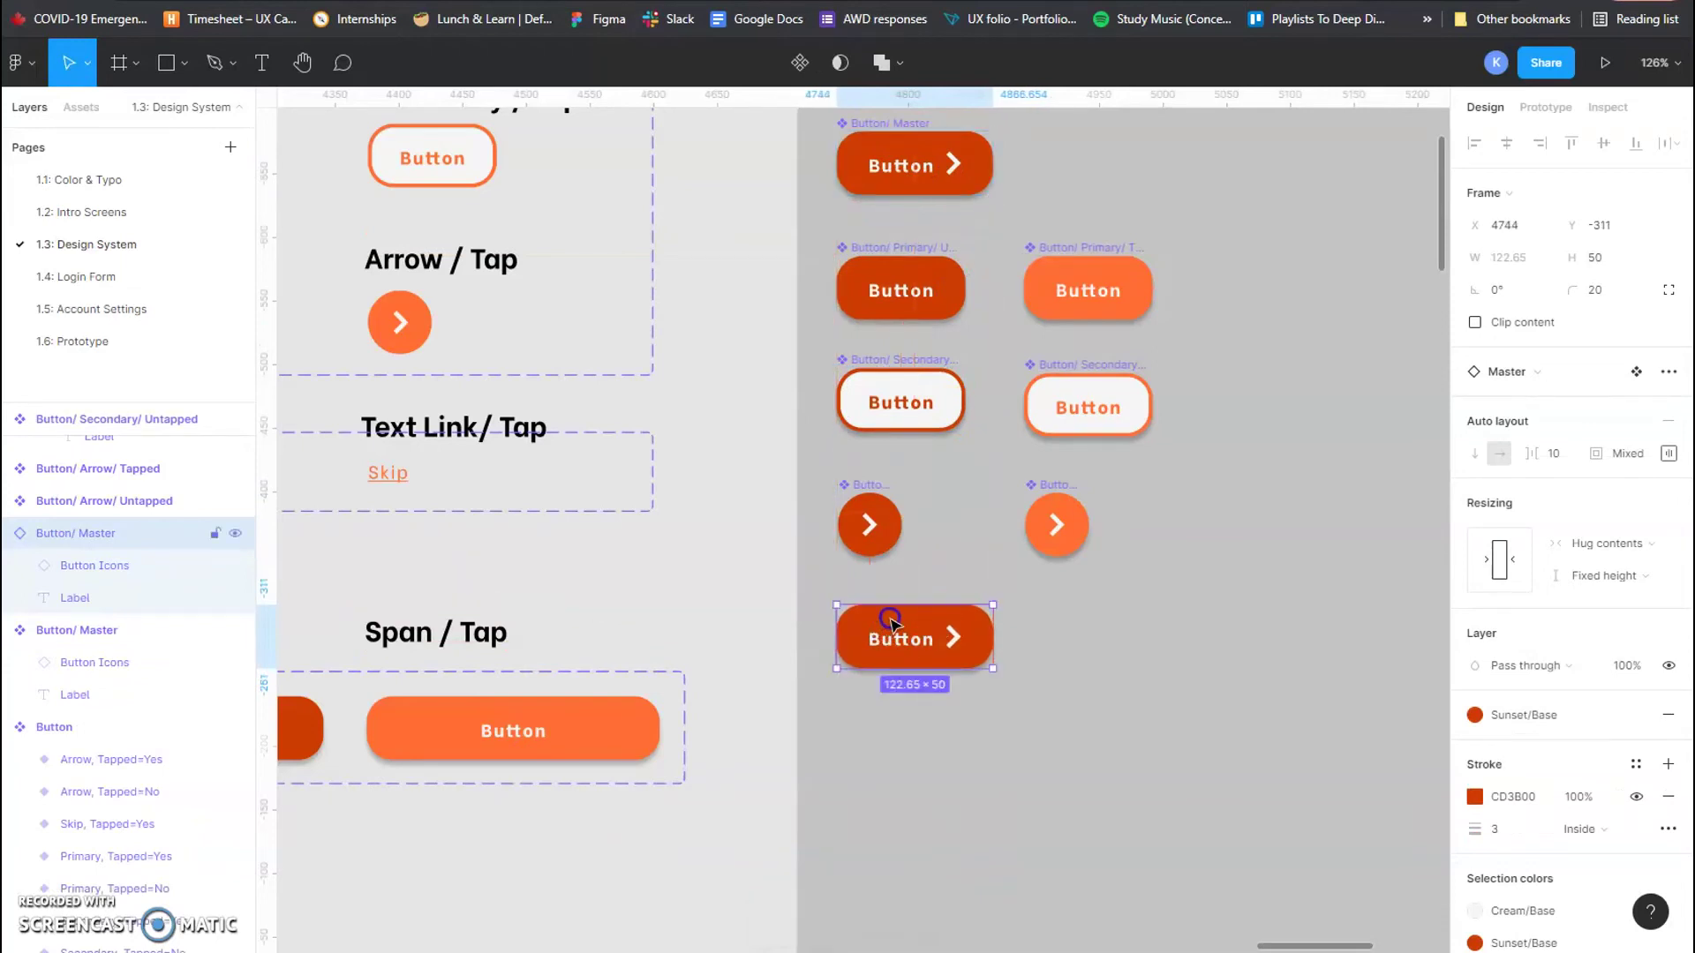
{"action": "double_click", "coordinate": [953, 643]}
{"action": "left_click", "coordinate": [236, 566]}
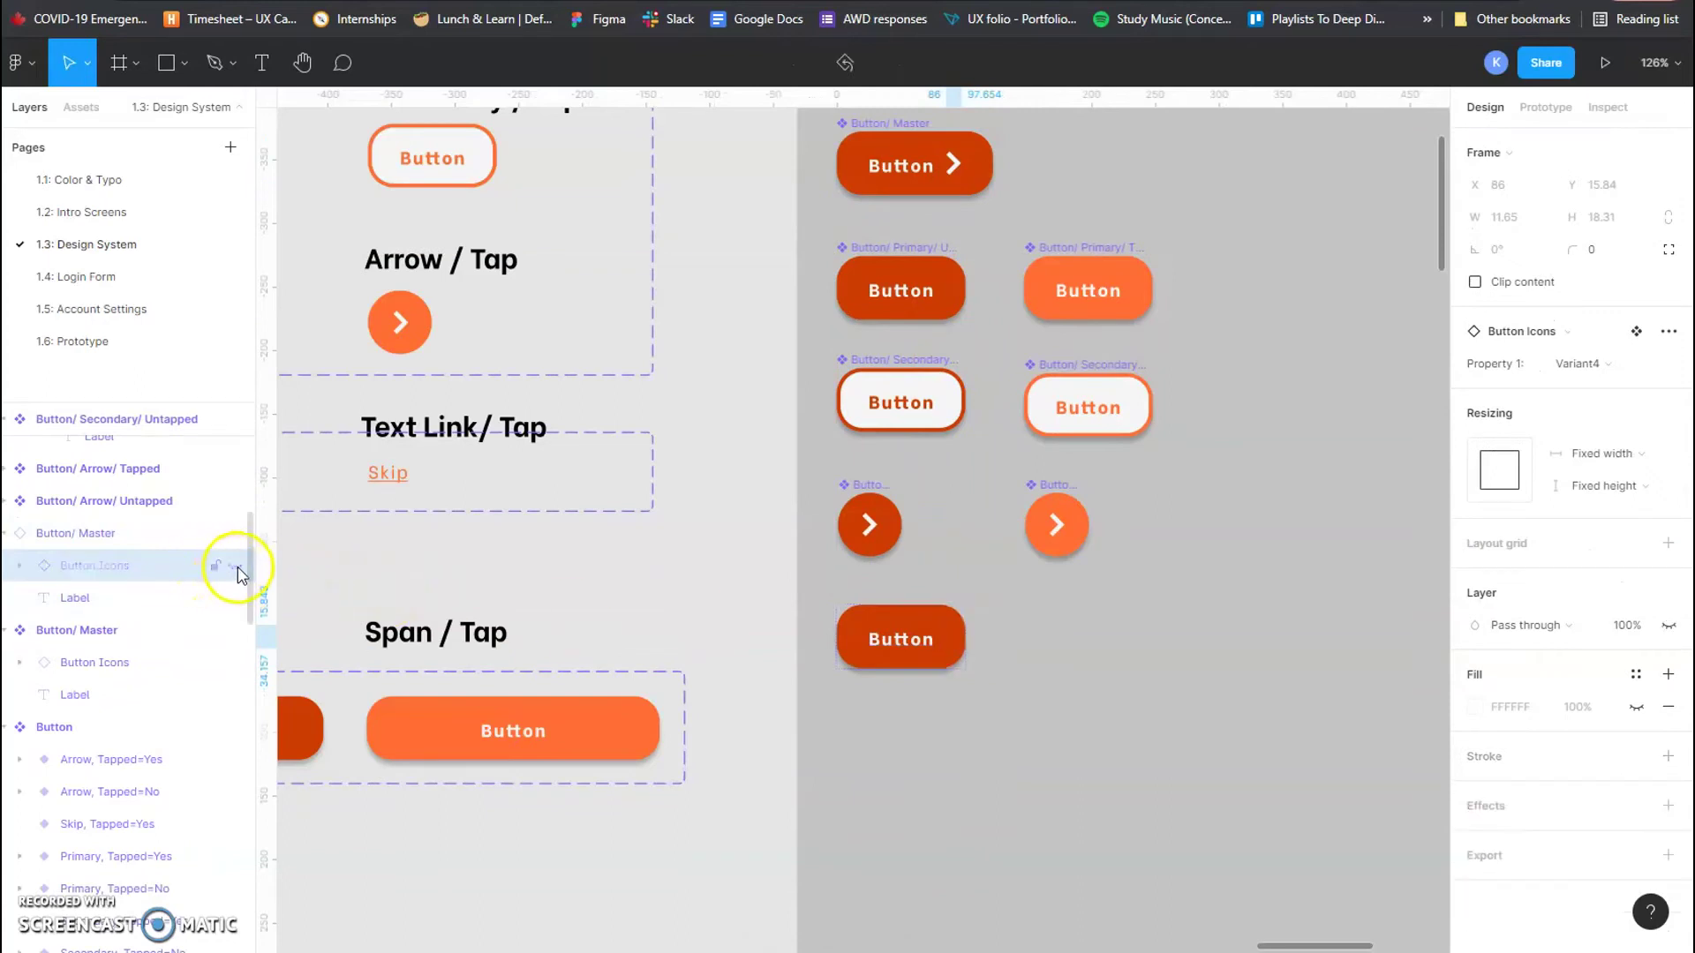
Step: Give the copy's label the Sub Text style, detach it, and underline the text
{"action": "double_click", "coordinate": [896, 637]}
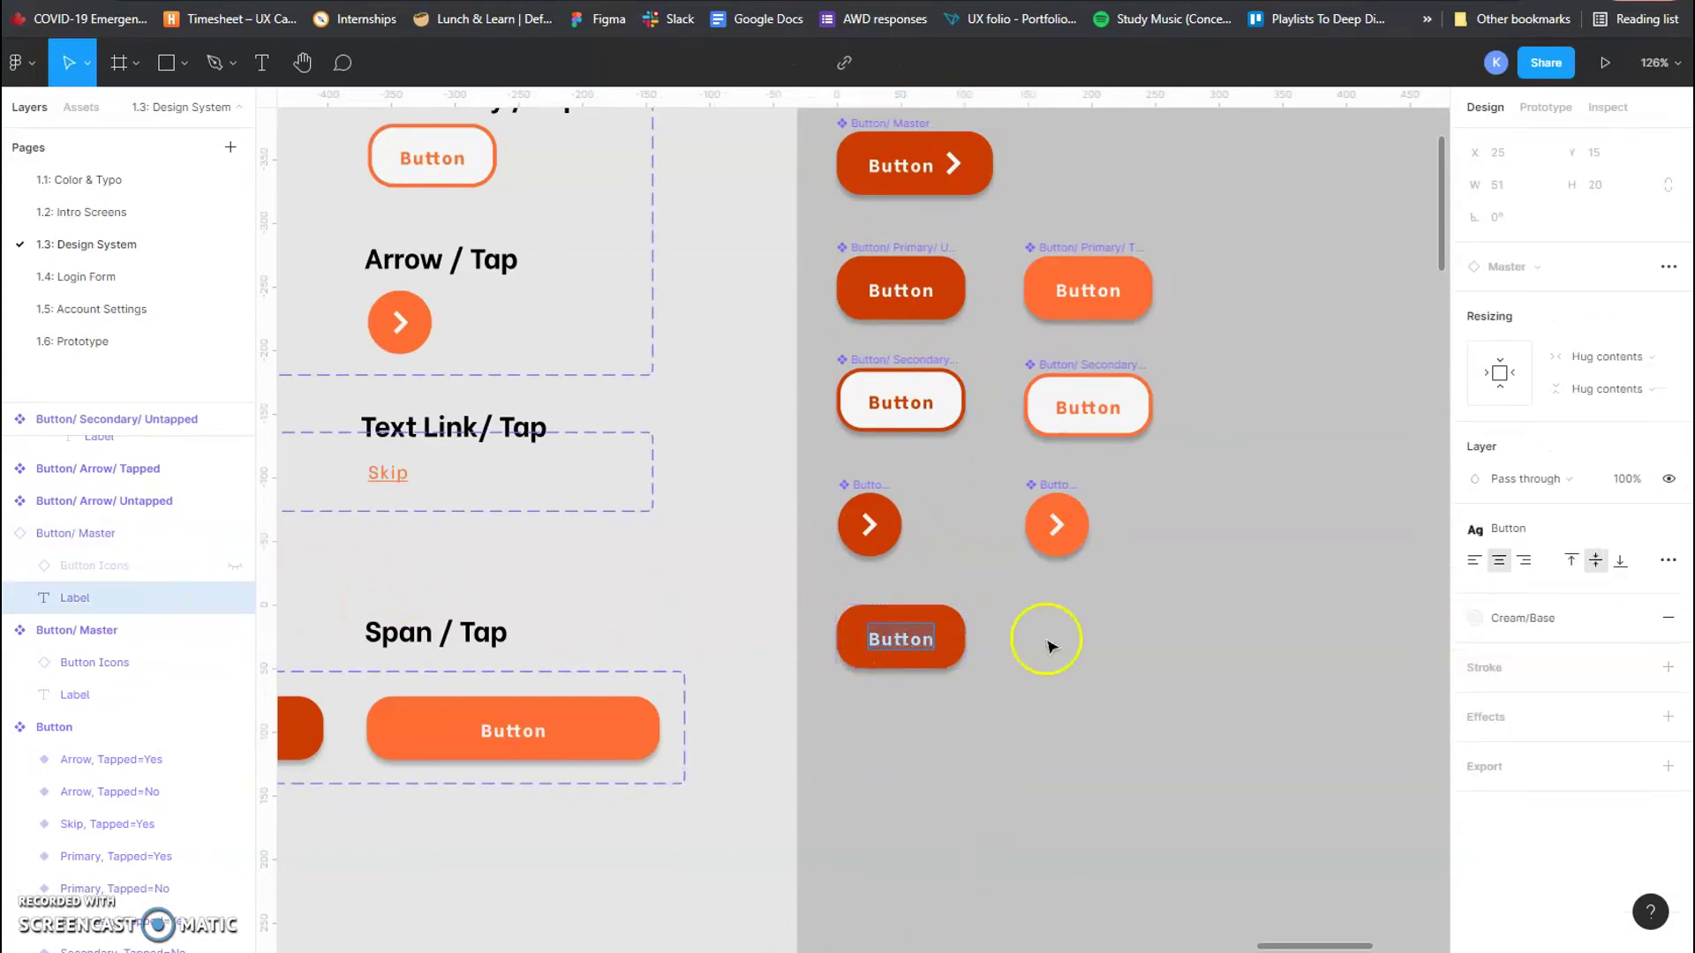
{"action": "left_click", "coordinate": [1520, 529]}
{"action": "left_click", "coordinate": [1533, 751]}
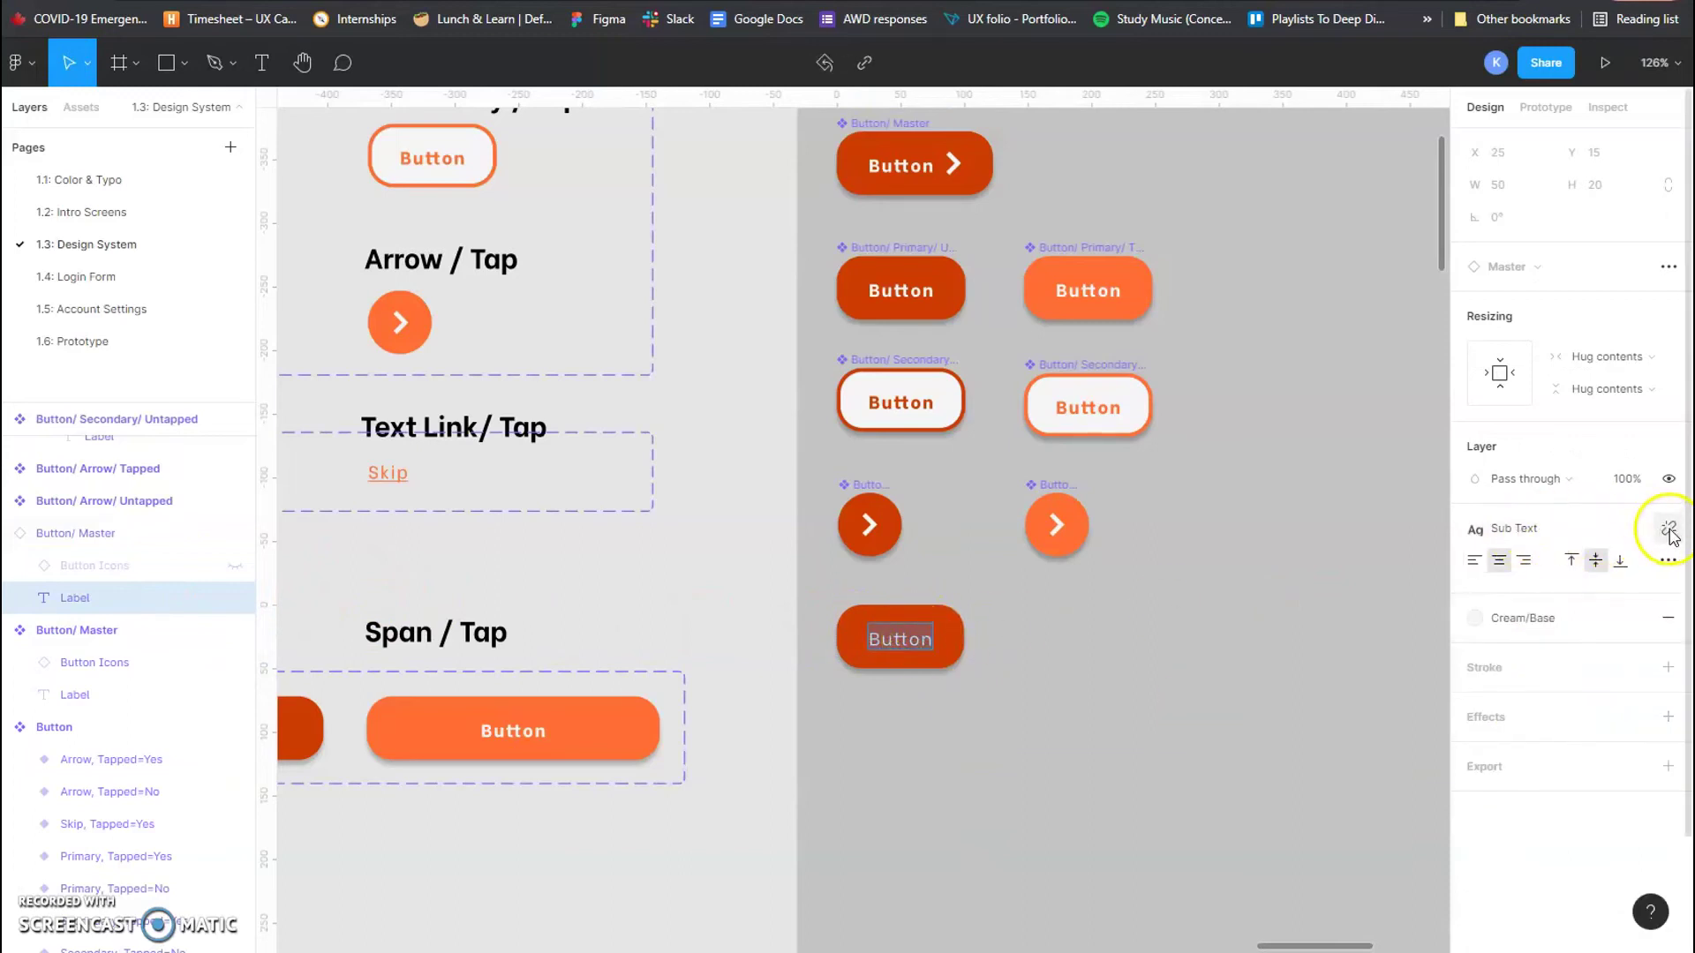
{"action": "left_click", "coordinate": [1669, 530]}
{"action": "left_click", "coordinate": [1667, 689]}
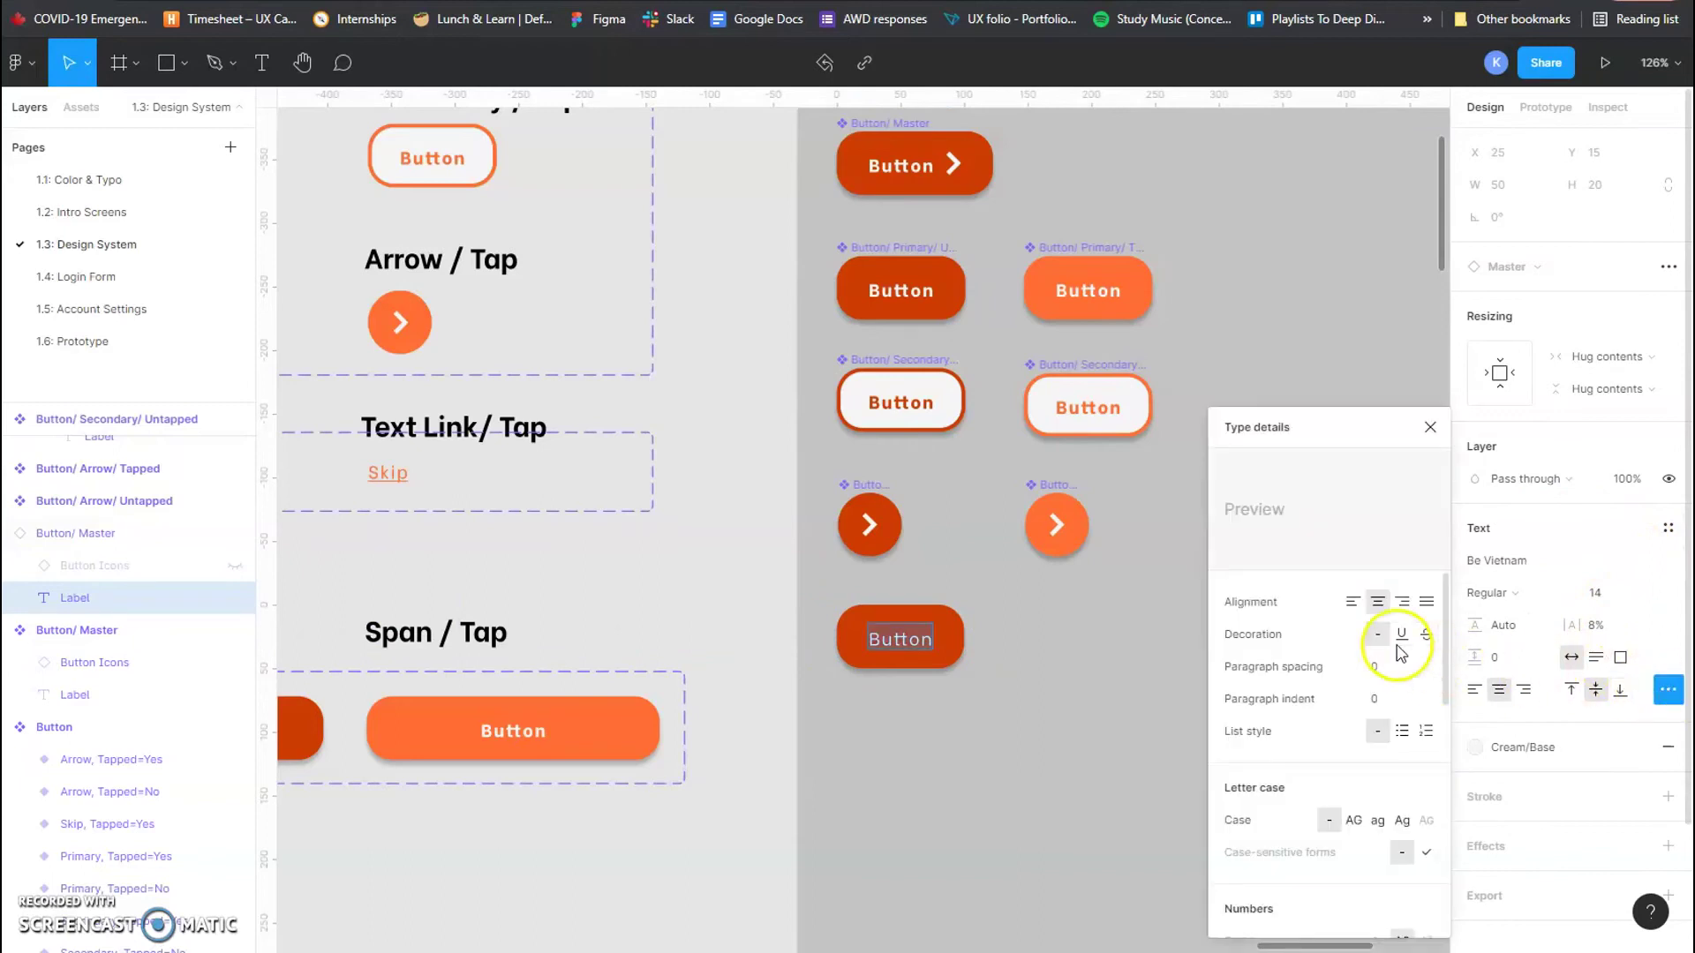
{"action": "left_click", "coordinate": [1401, 634]}
{"action": "left_click", "coordinate": [1431, 427]}
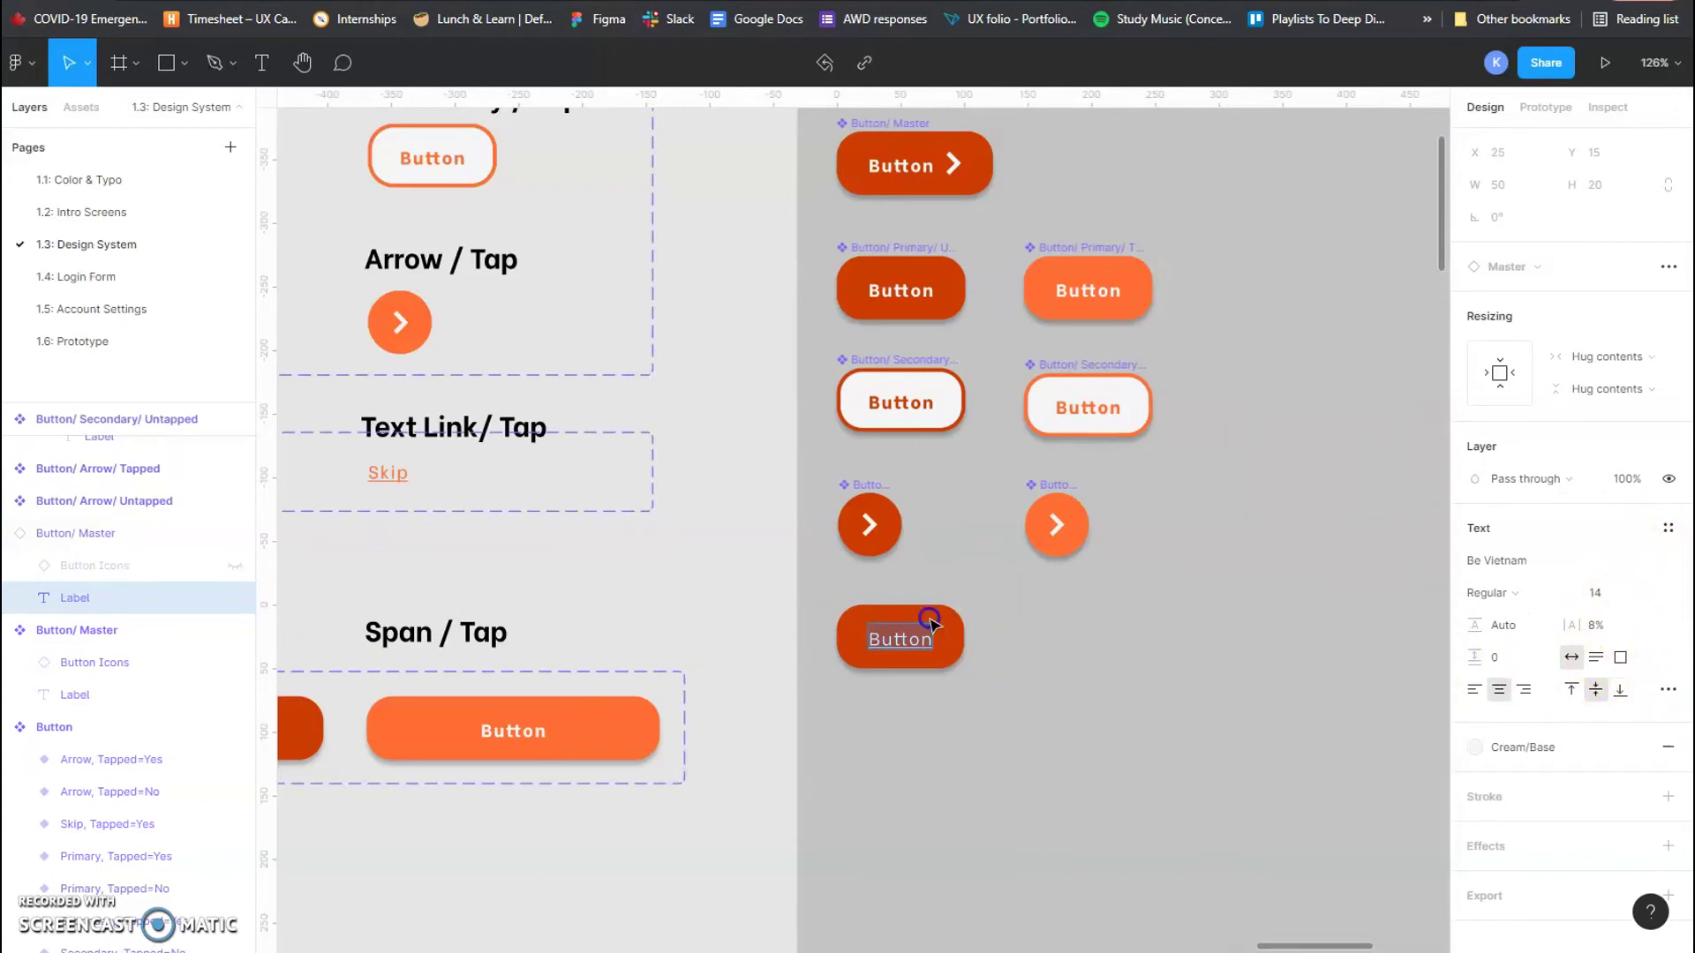
Step: Colour the underlined label Cave/Base
{"action": "scroll", "coordinate": [1520, 597], "scroll_direction": "down", "scroll_amount": 1}
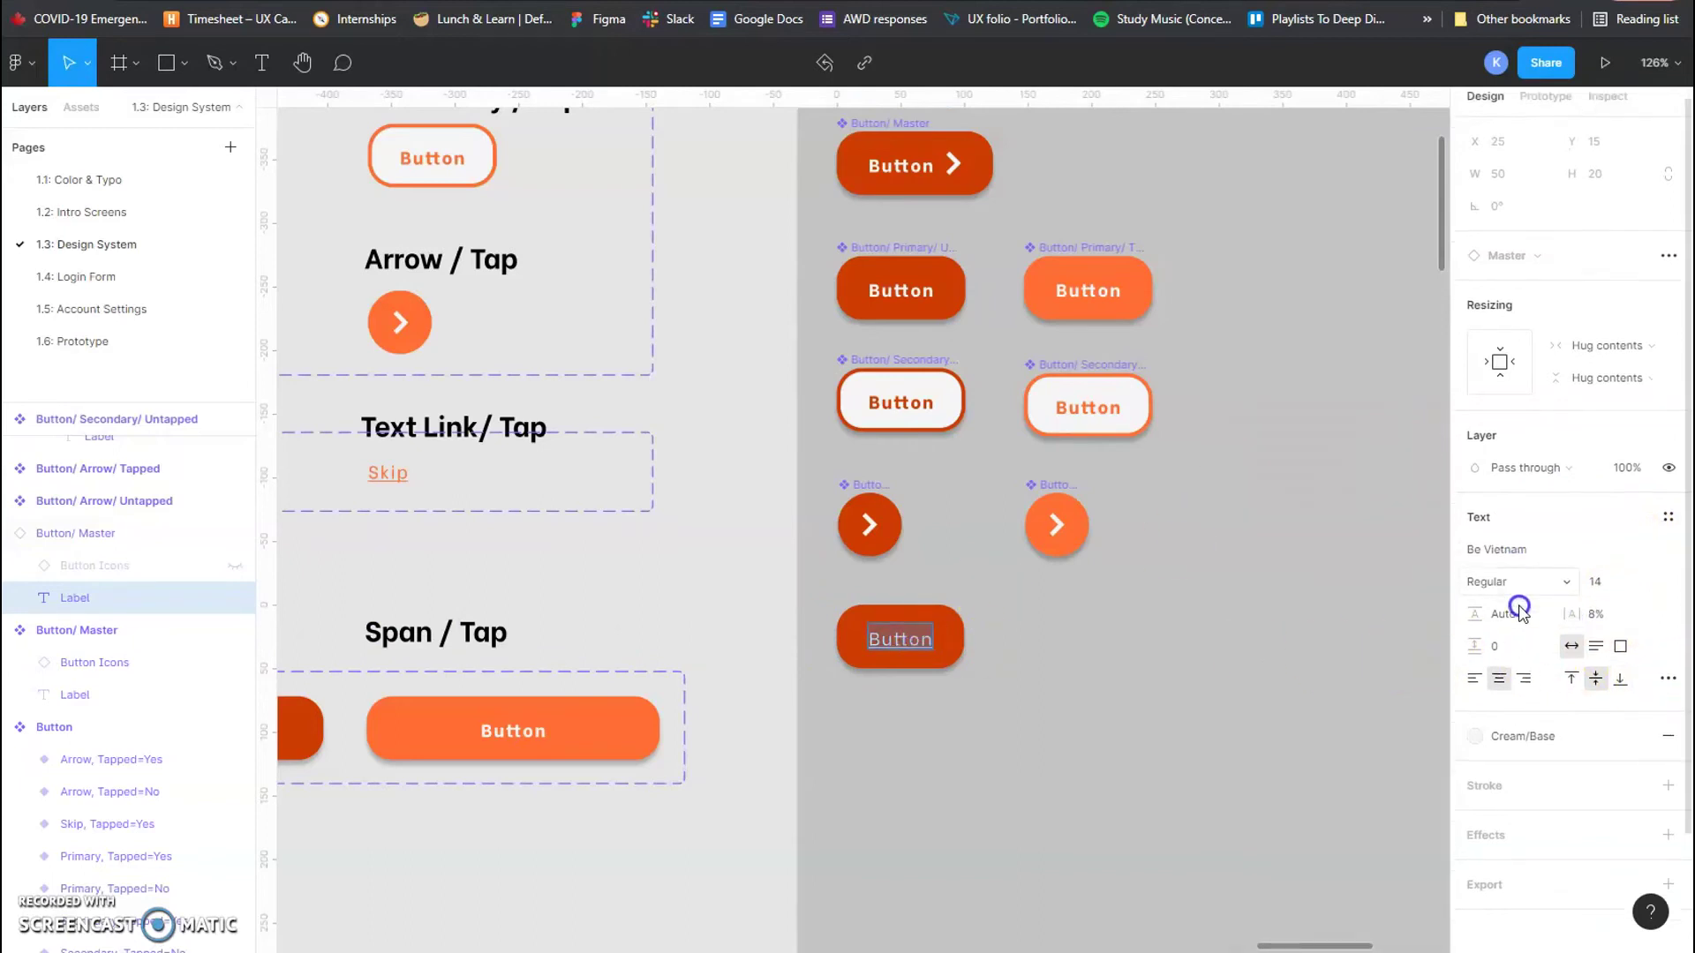
{"action": "left_click", "coordinate": [1496, 647]}
{"action": "scroll", "coordinate": [1513, 759], "scroll_direction": "down", "scroll_amount": 5}
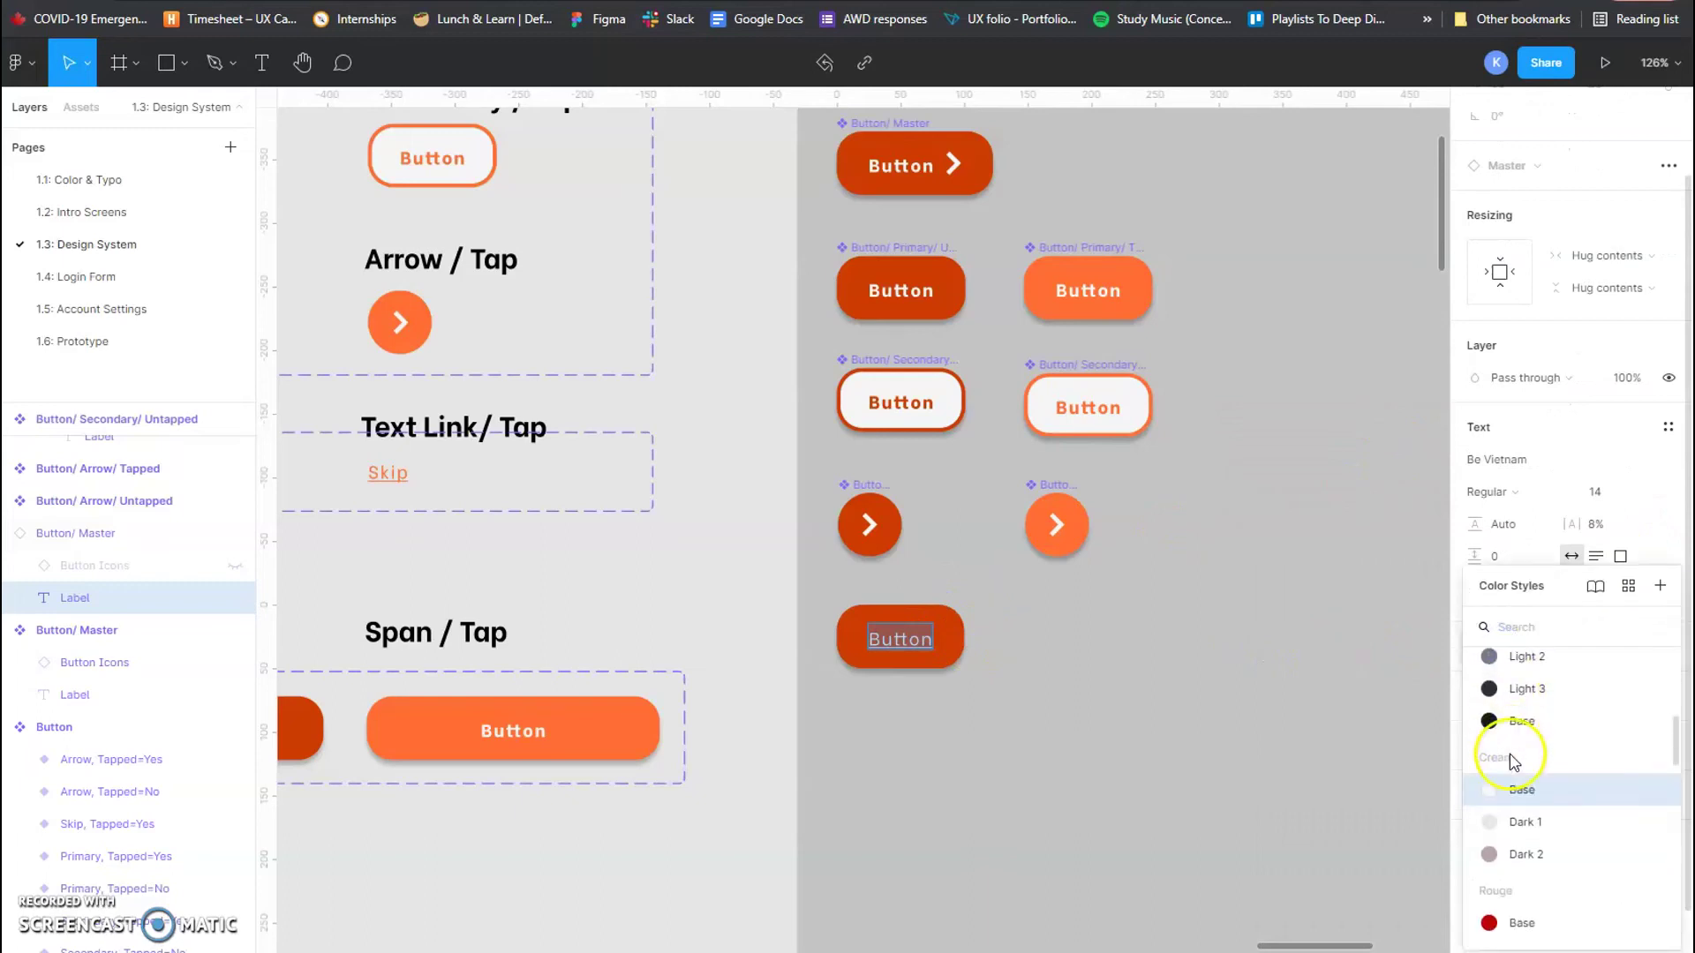
{"action": "scroll", "coordinate": [1514, 758], "scroll_direction": "up", "scroll_amount": 3}
{"action": "left_click", "coordinate": [1518, 739]}
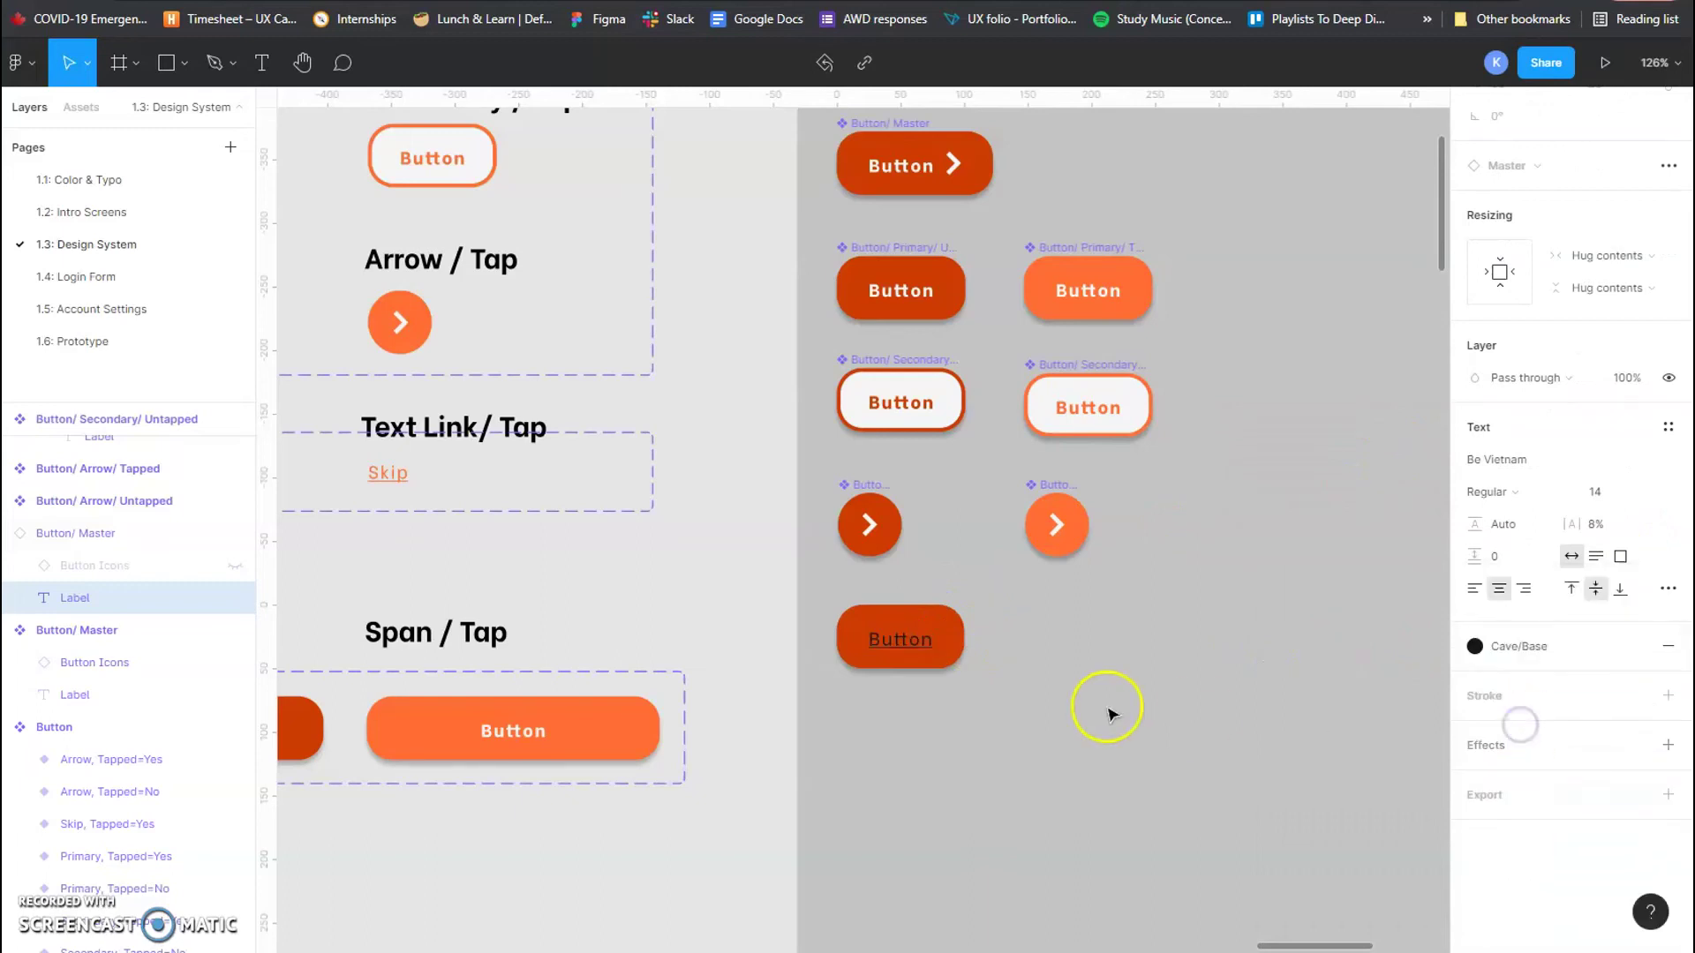
{"action": "double_click", "coordinate": [905, 630]}
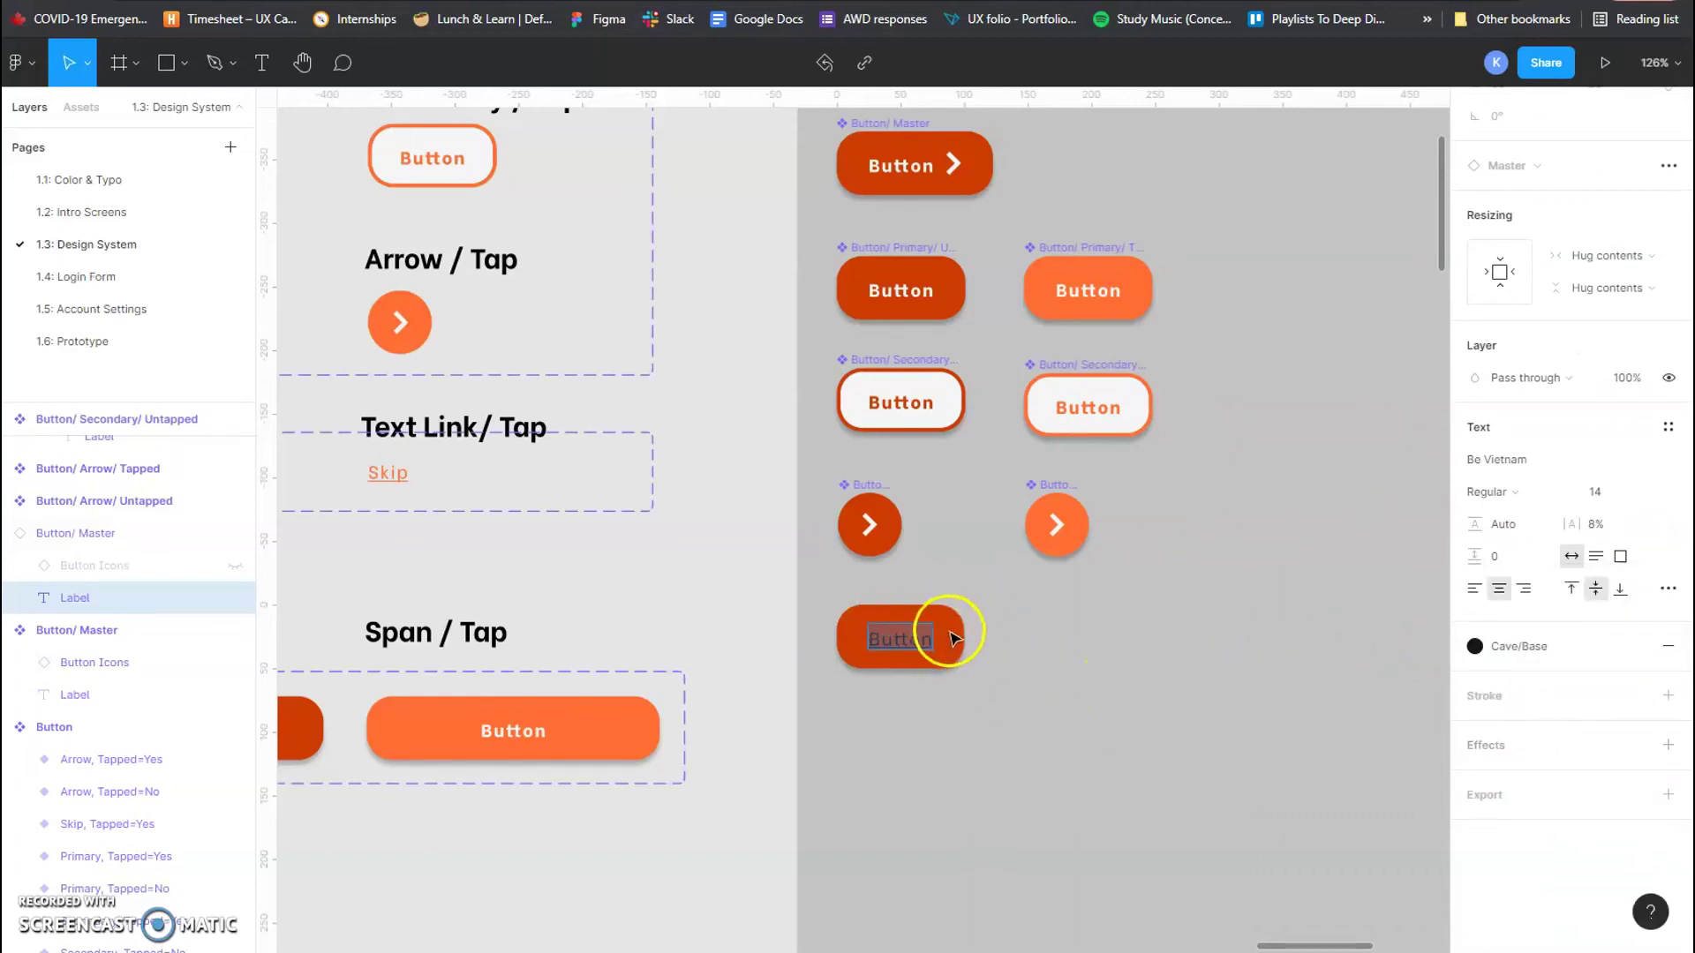
{"action": "key", "text": "Escape"}
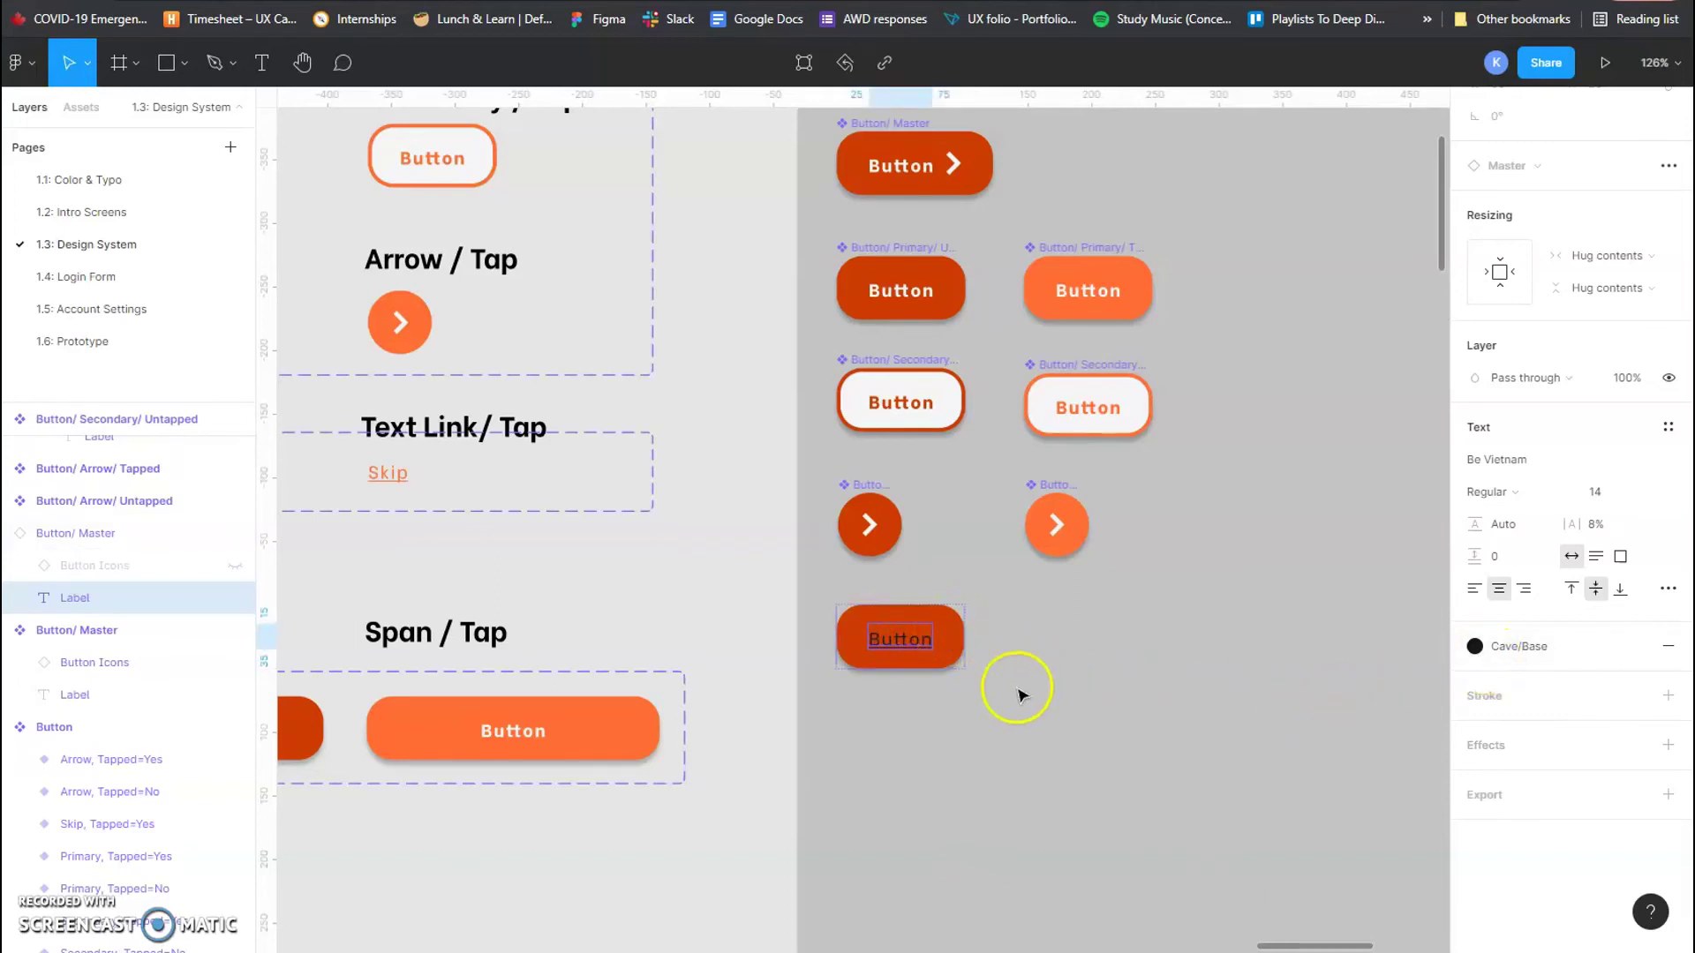
Step: Remove the button's Sunset/Base orange fill and hide its orange stroke
{"action": "left_click", "coordinate": [949, 623]}
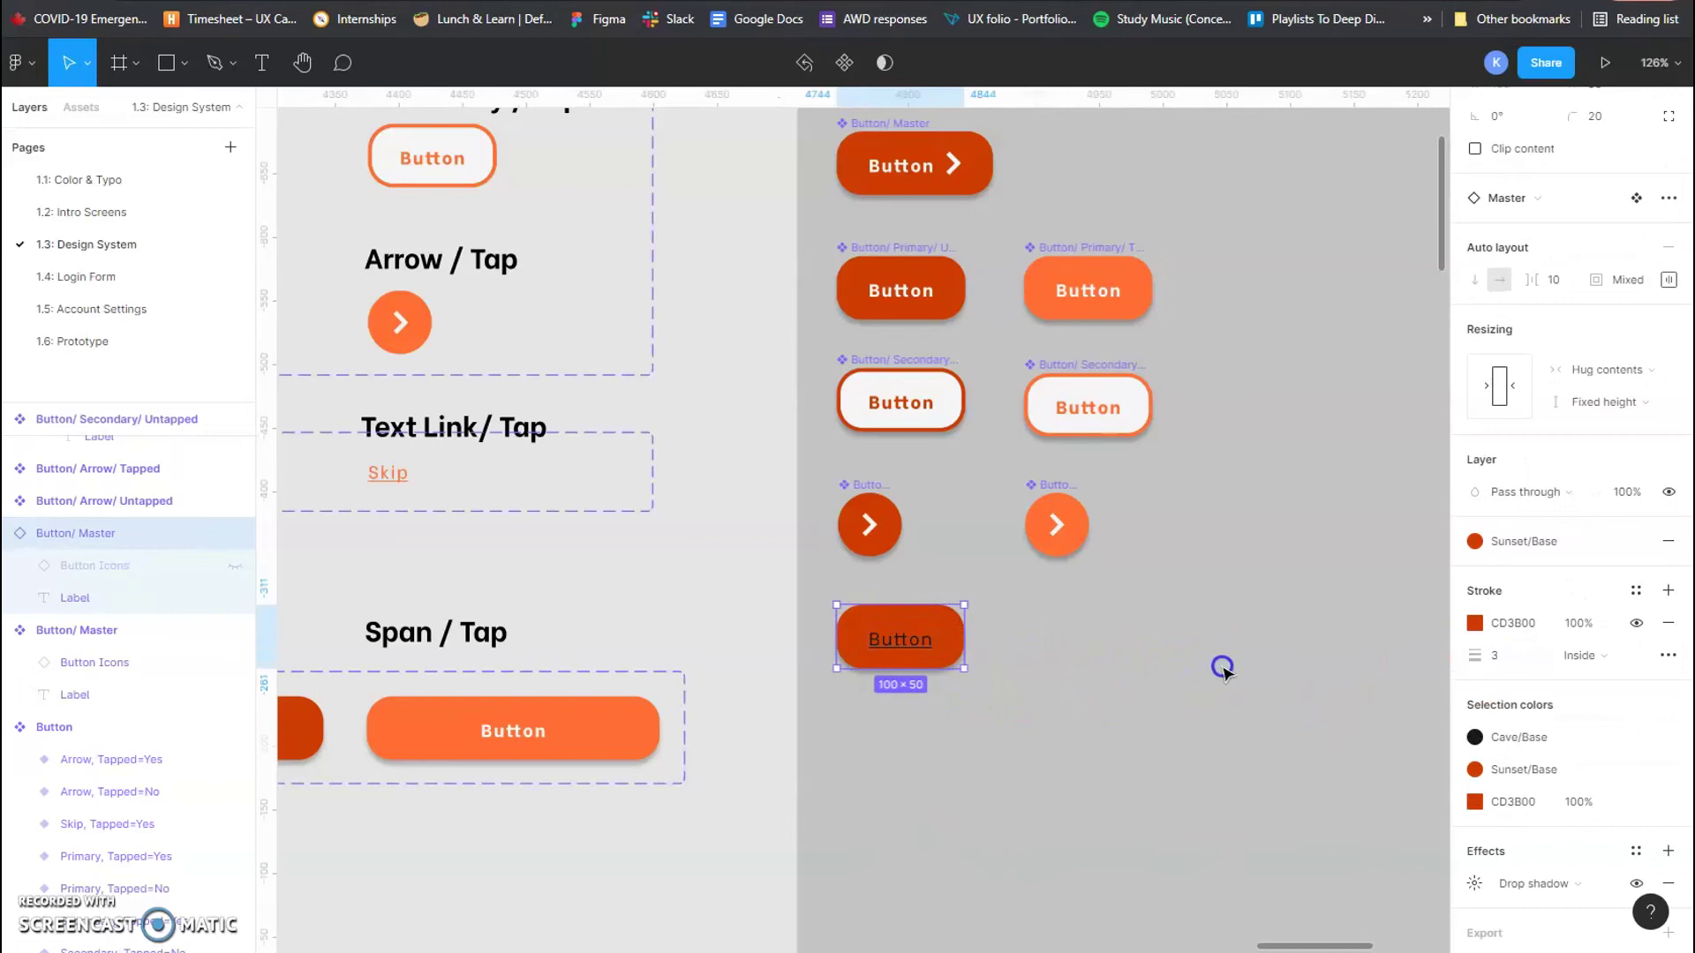
{"action": "left_click", "coordinate": [1667, 541]}
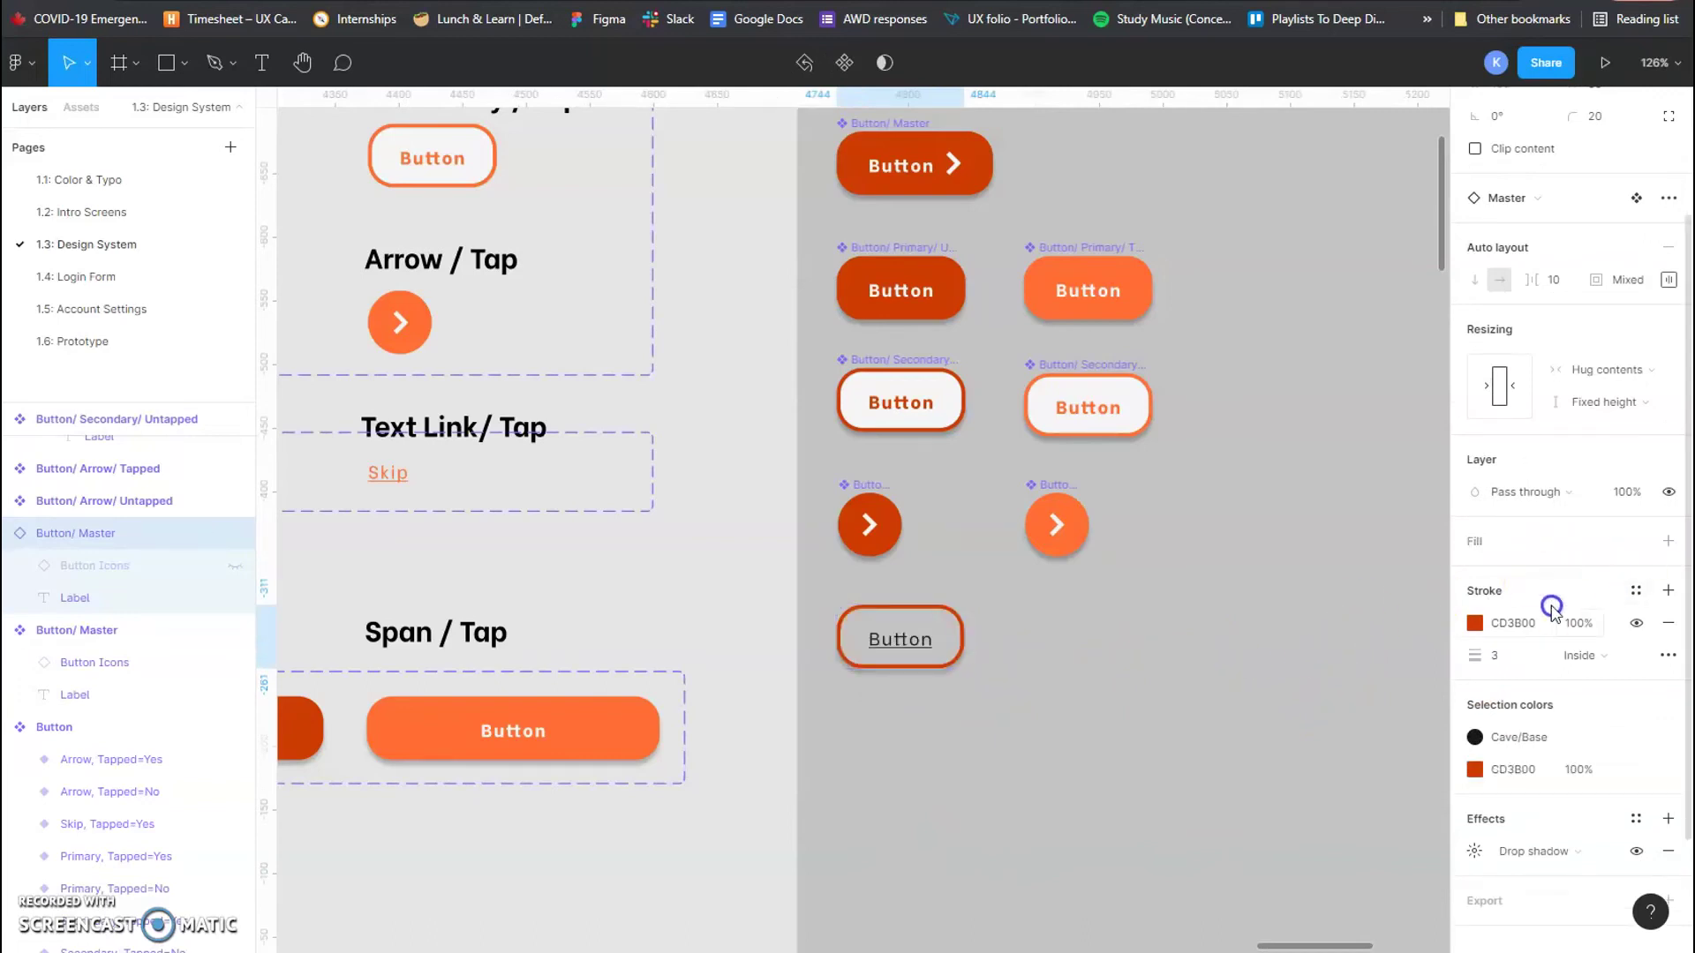
{"action": "left_click", "coordinate": [1636, 624]}
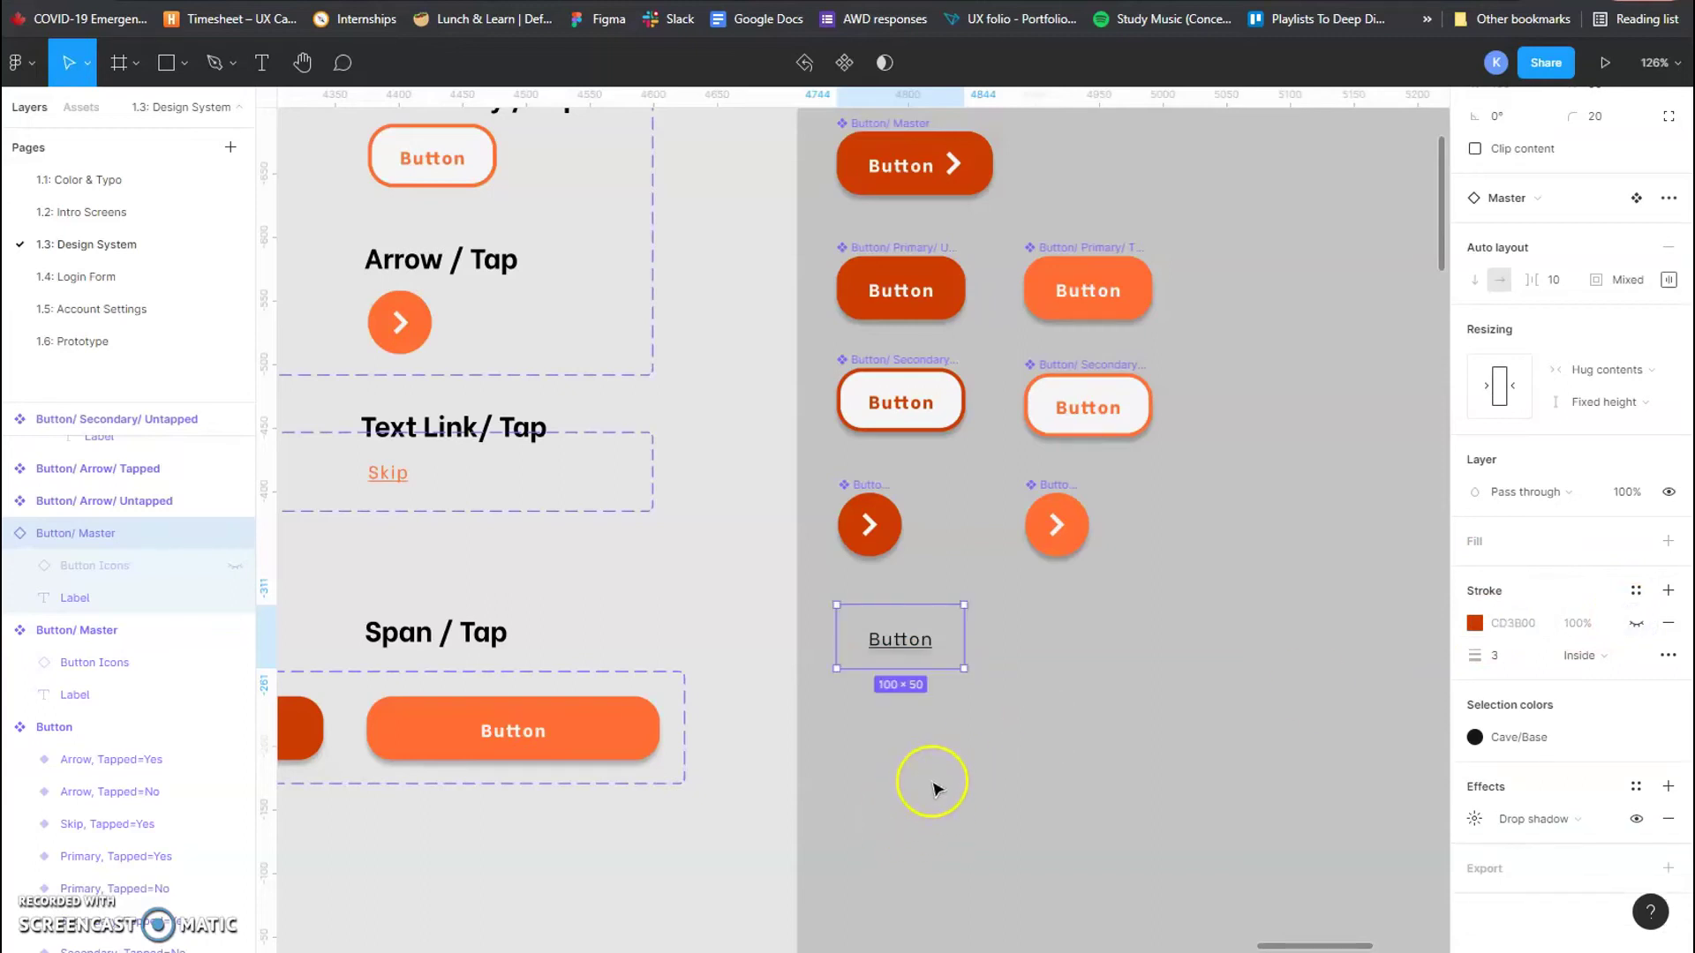
{"action": "left_click_drag", "start_coordinate": [937, 783], "coordinate": [1044, 726]}
Step: Make the text link a component and paste a copy to its right for the Tapped state
{"action": "left_click", "coordinate": [844, 64]}
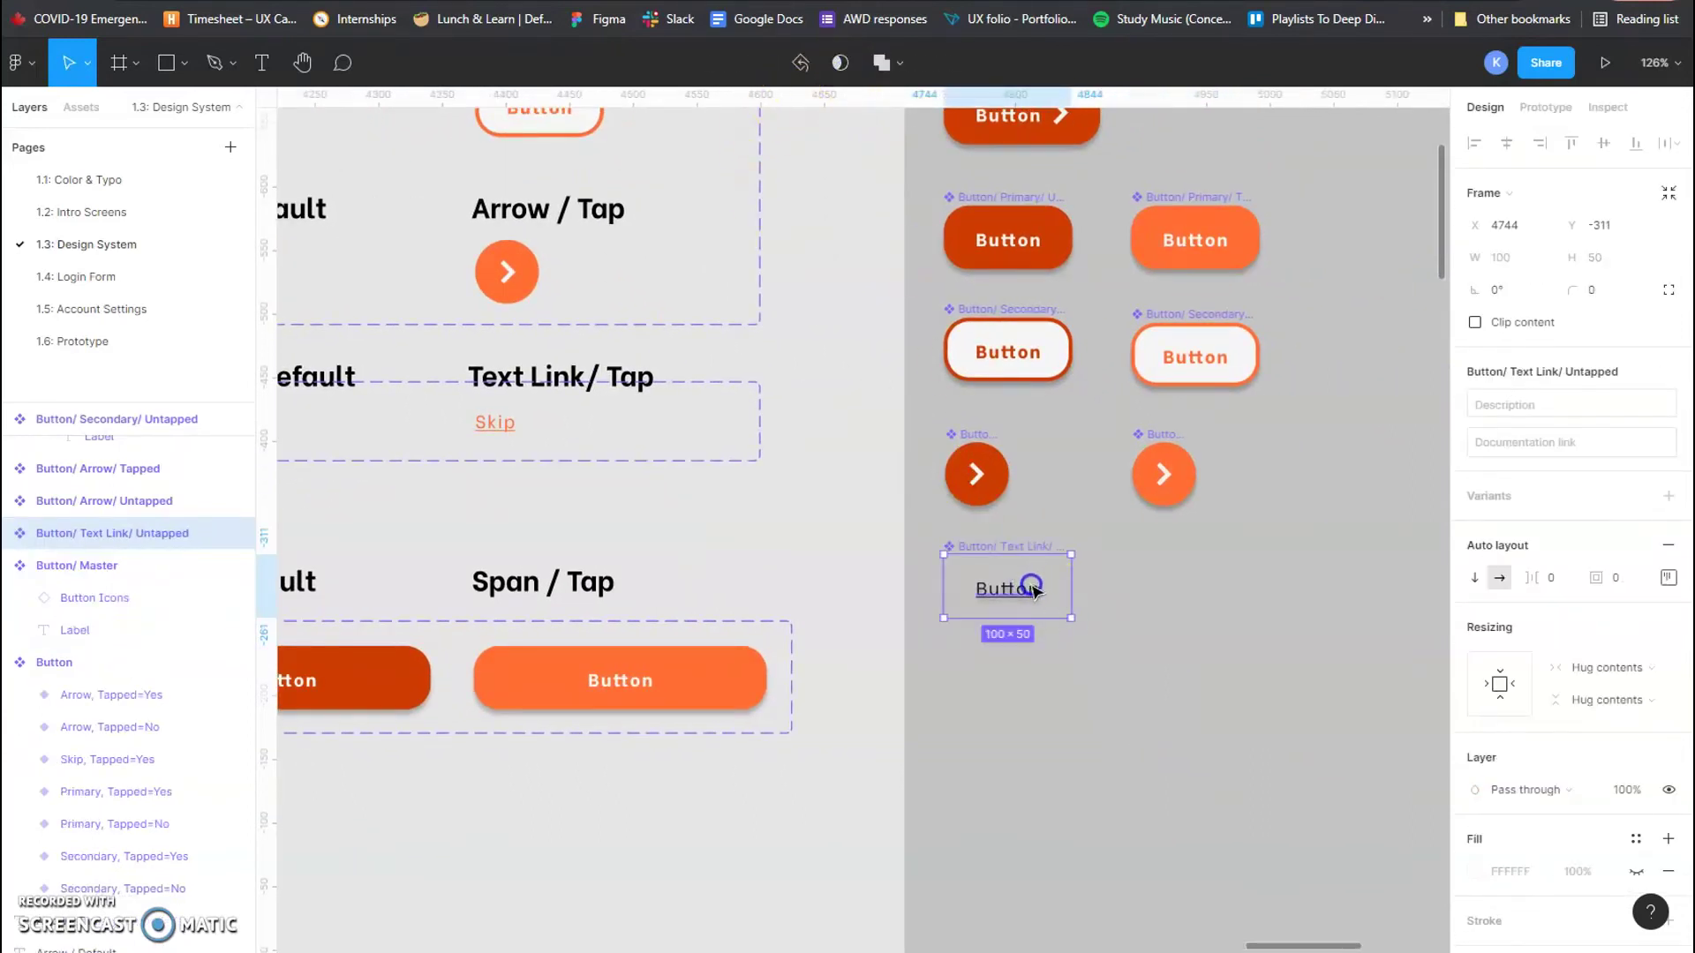
{"action": "key", "text": "ctrl+v"}
{"action": "left_click_drag", "start_coordinate": [1033, 589], "coordinate": [1218, 573]}
{"action": "double_click", "coordinate": [1205, 589]}
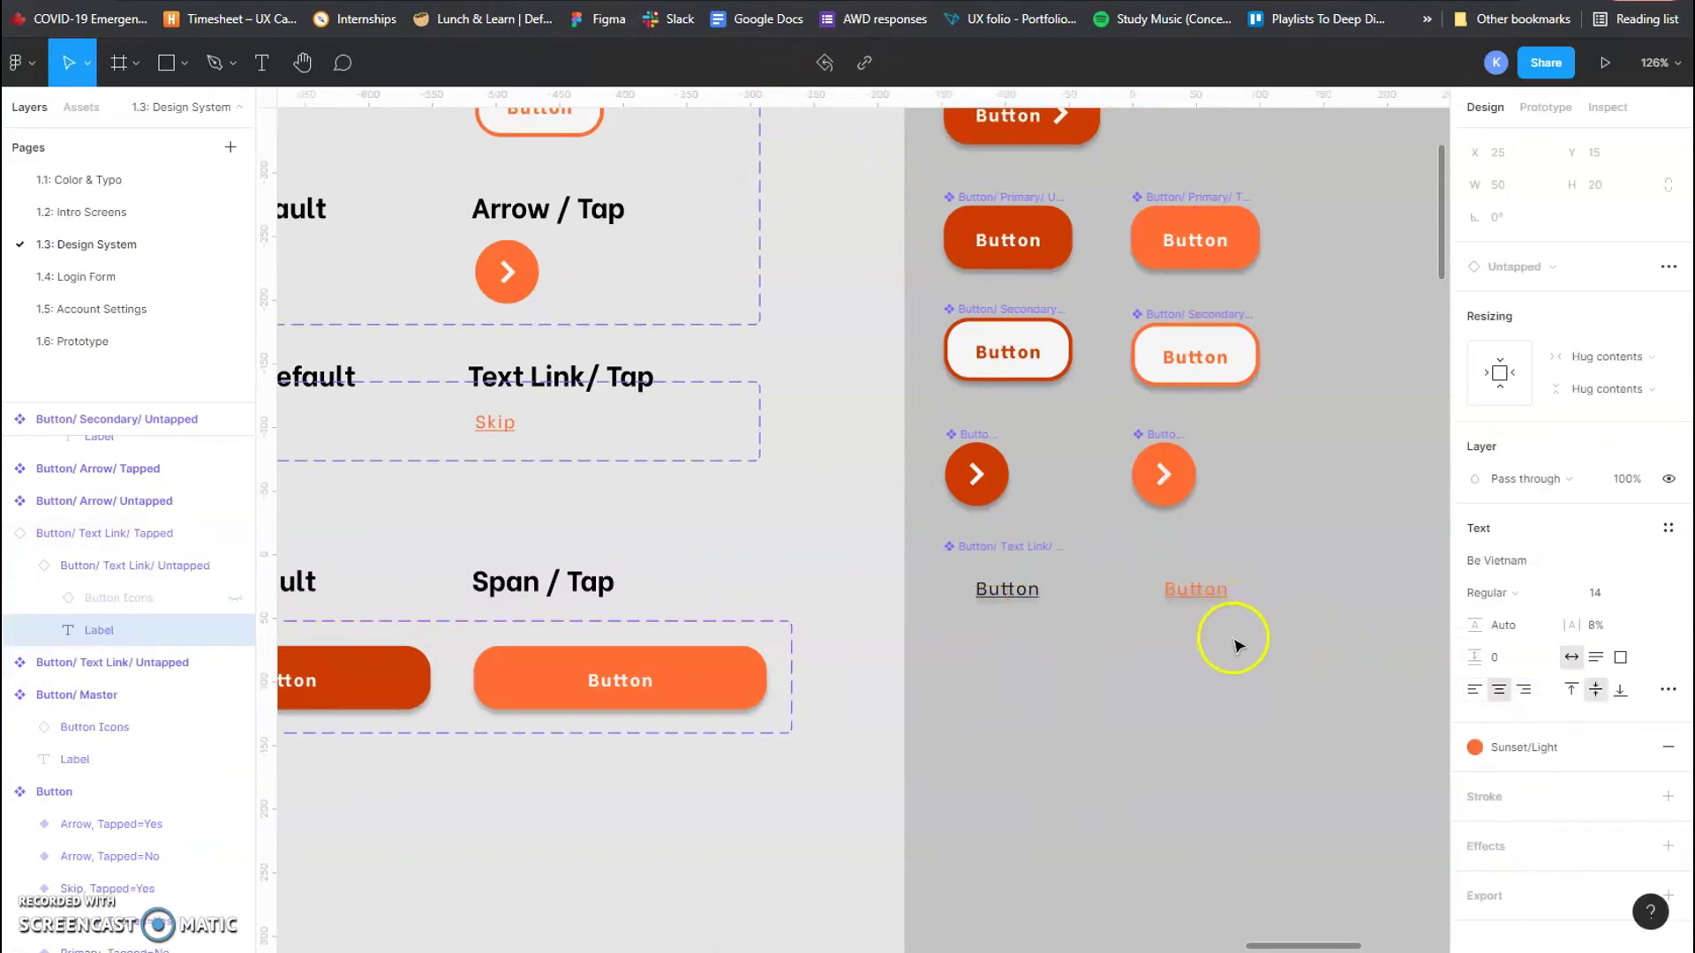
{"action": "key", "text": "Return"}
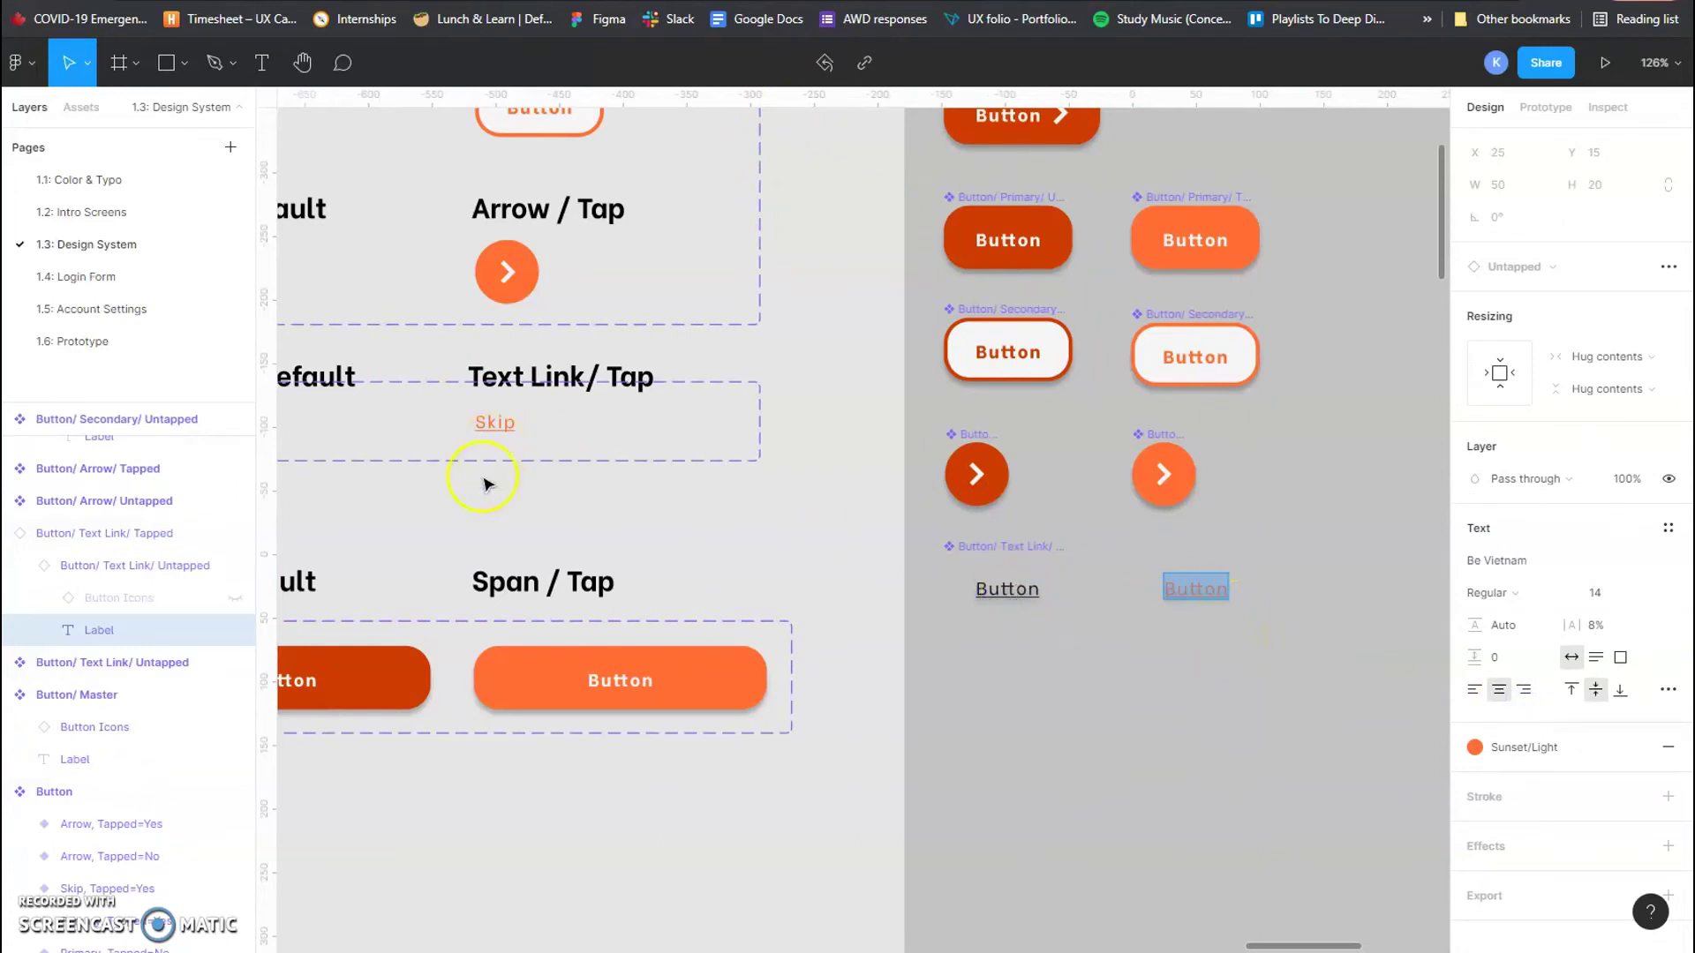
Step: Remove the Drop shadow effect from the text link
{"action": "mouse_move", "coordinate": [485, 484]}
{"action": "left_mouse_down"}
{"action": "mouse_move", "coordinate": [787, 480]}
{"action": "mouse_move", "coordinate": [488, 458]}
{"action": "left_mouse_up"}
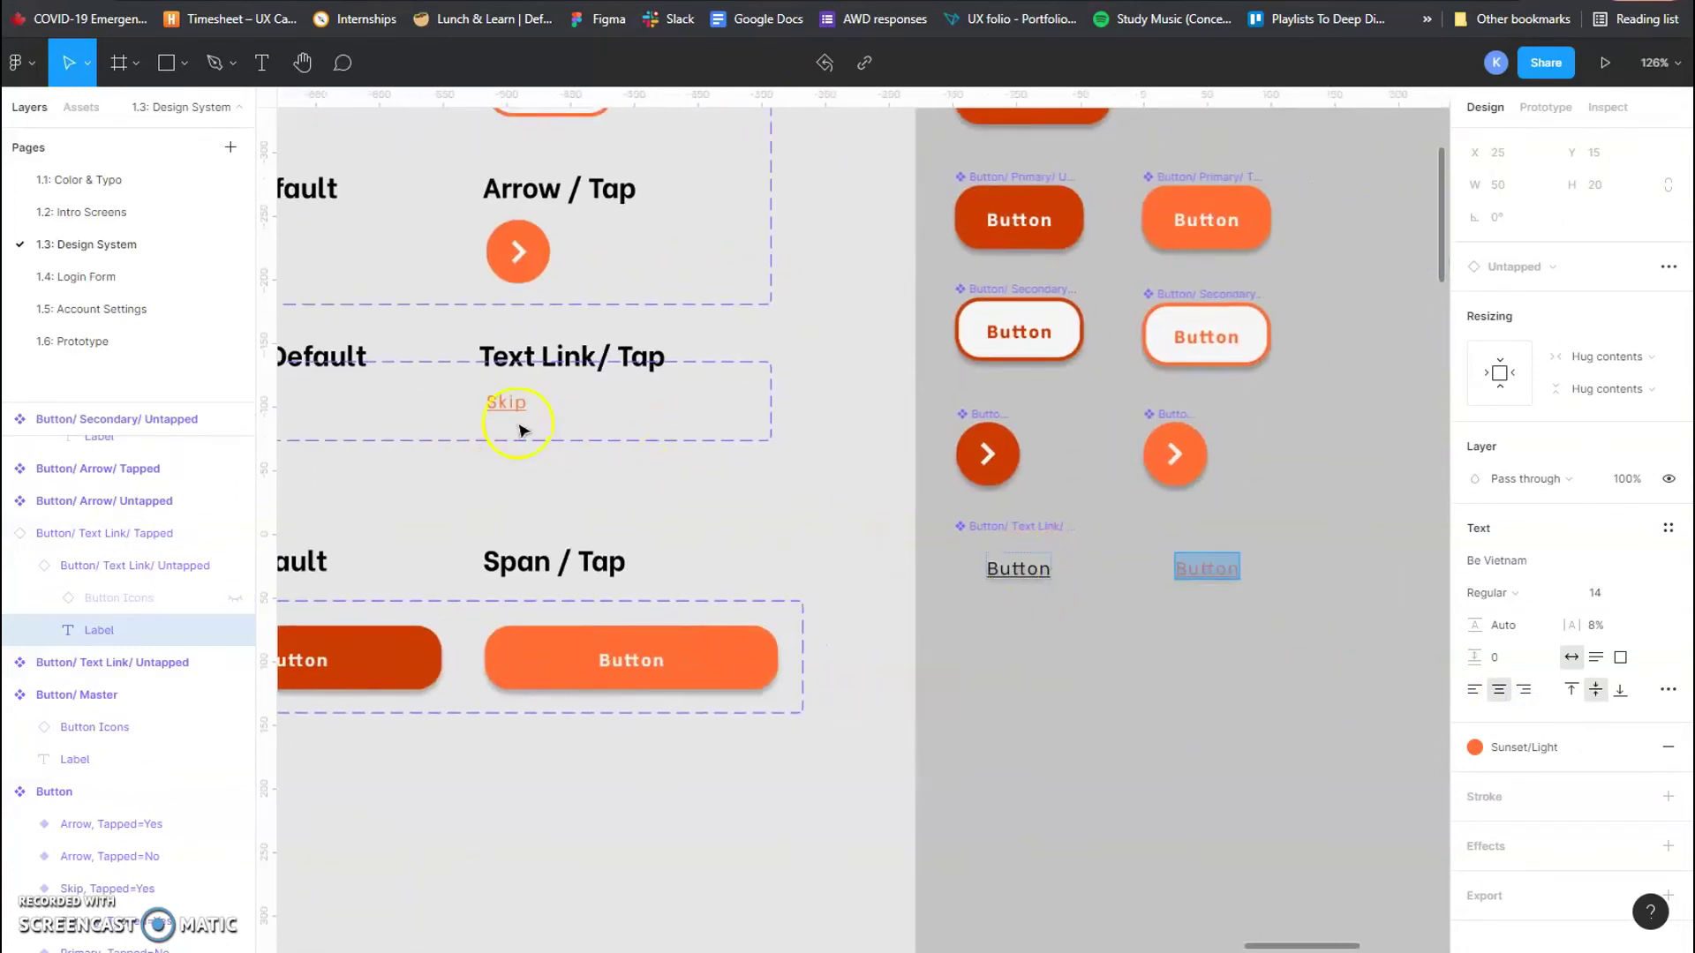
{"action": "double_click", "coordinate": [1040, 569]}
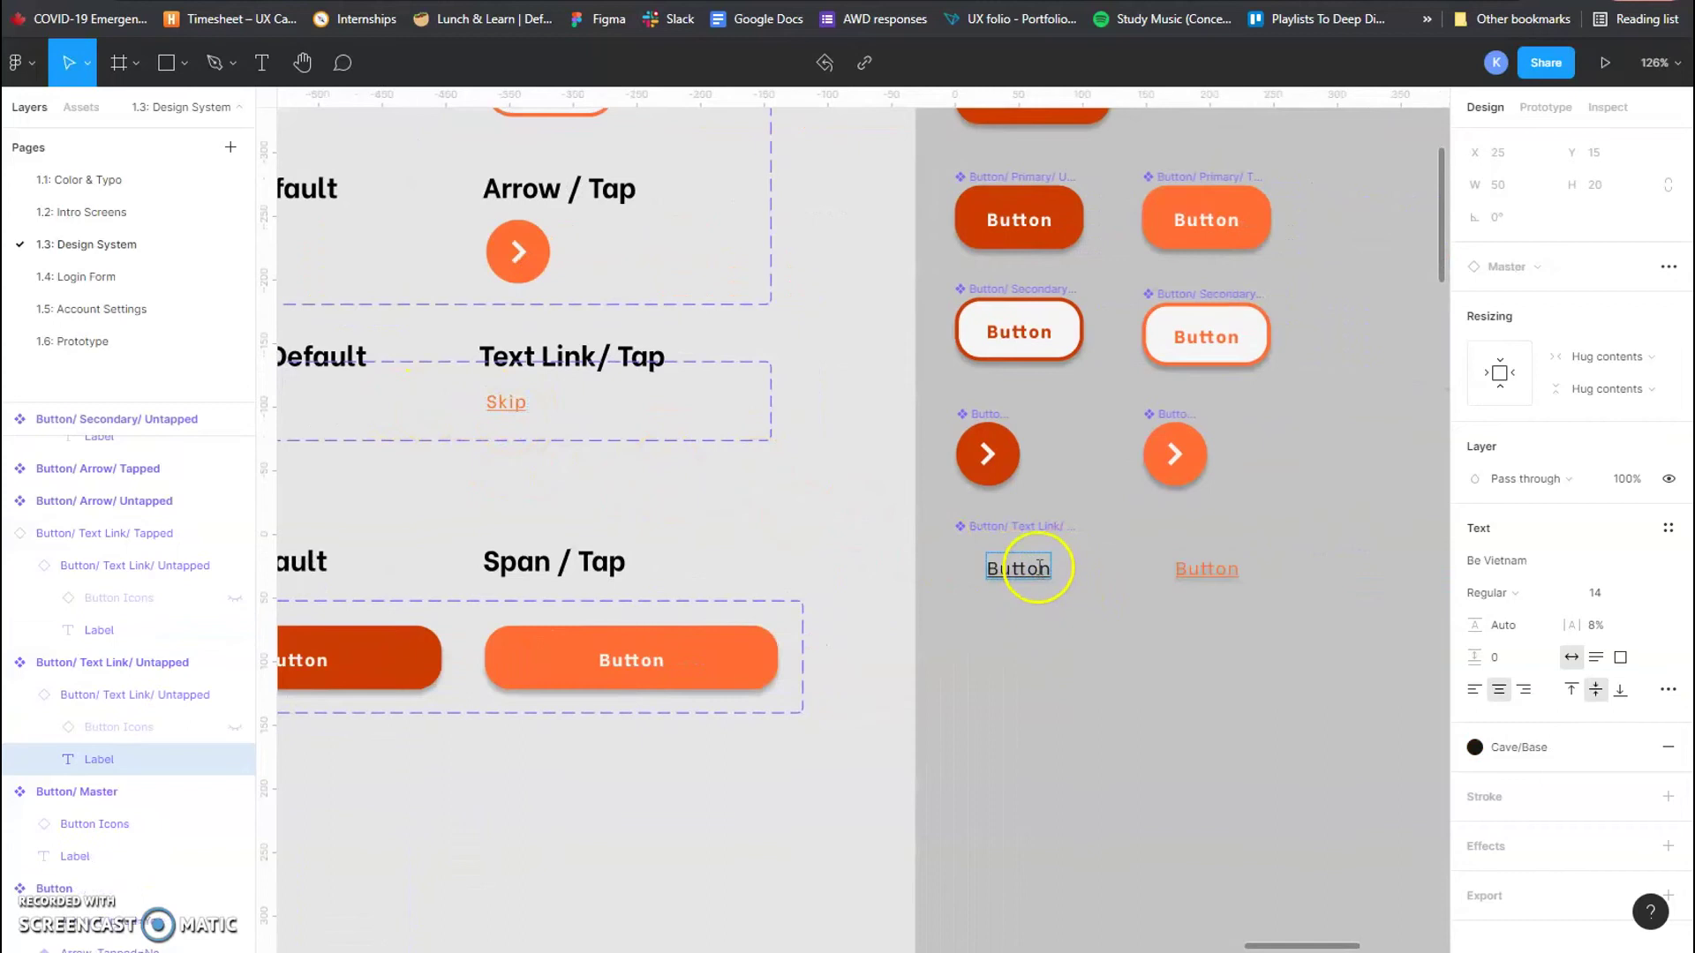
{"action": "key", "text": "Escape"}
{"action": "scroll", "coordinate": [1040, 569], "scroll_direction": "up", "scroll_amount": 3}
{"action": "key", "text": "Escape"}
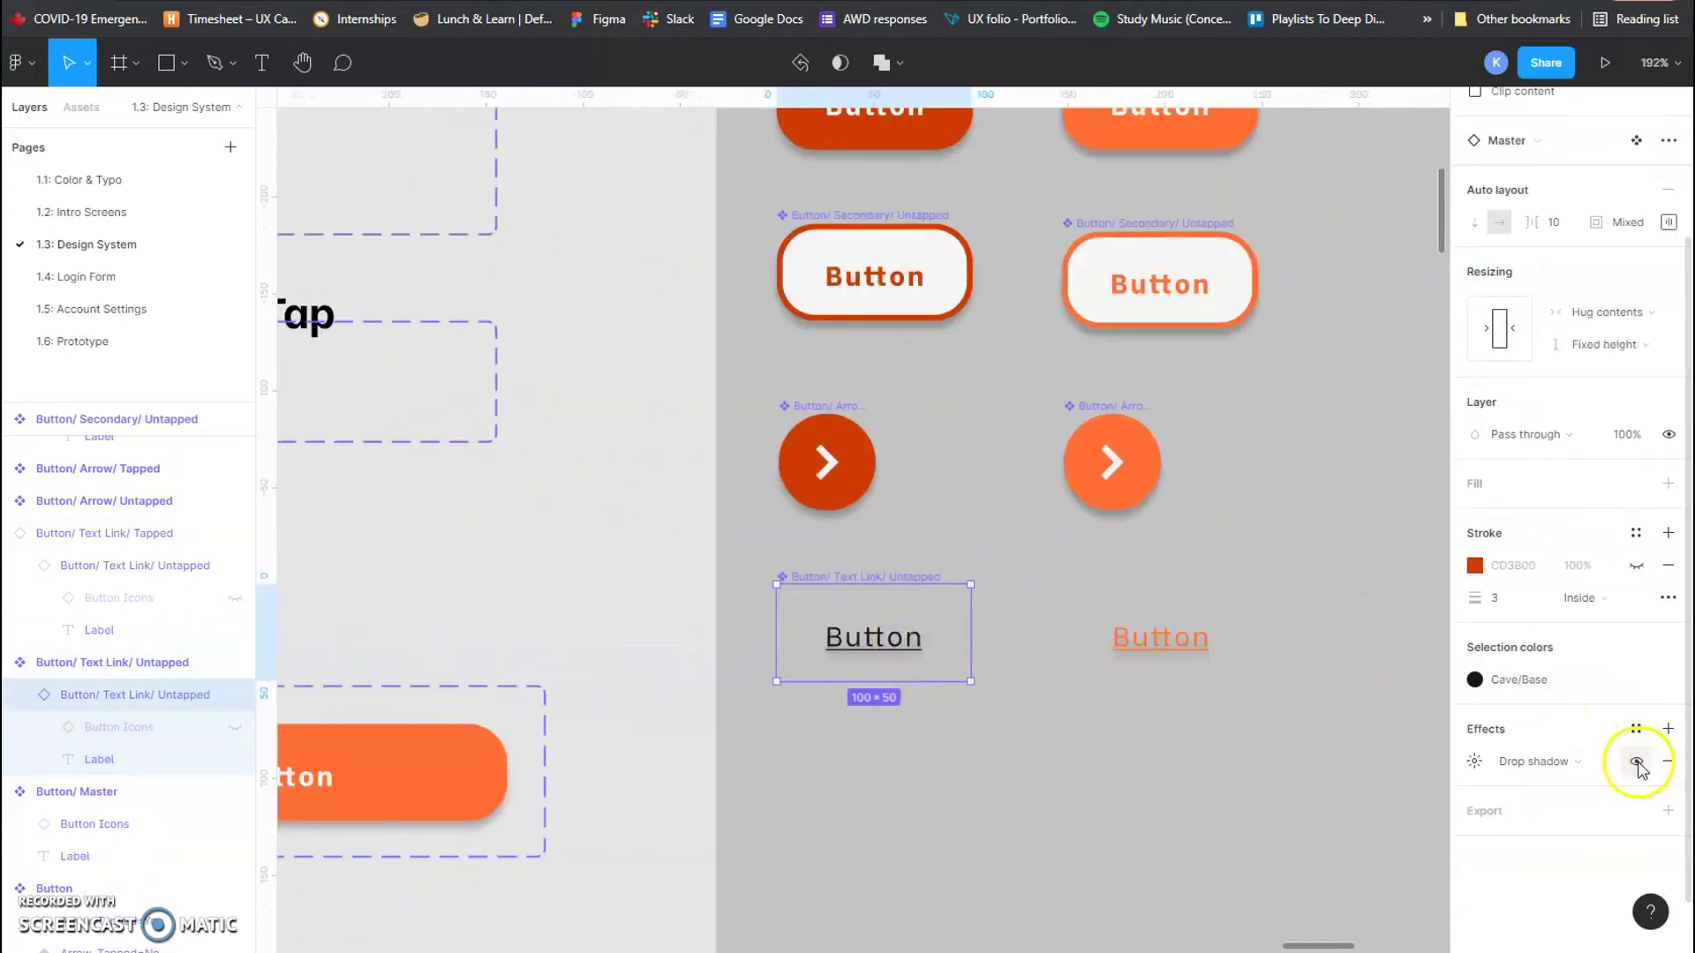
{"action": "left_click", "coordinate": [1637, 764]}
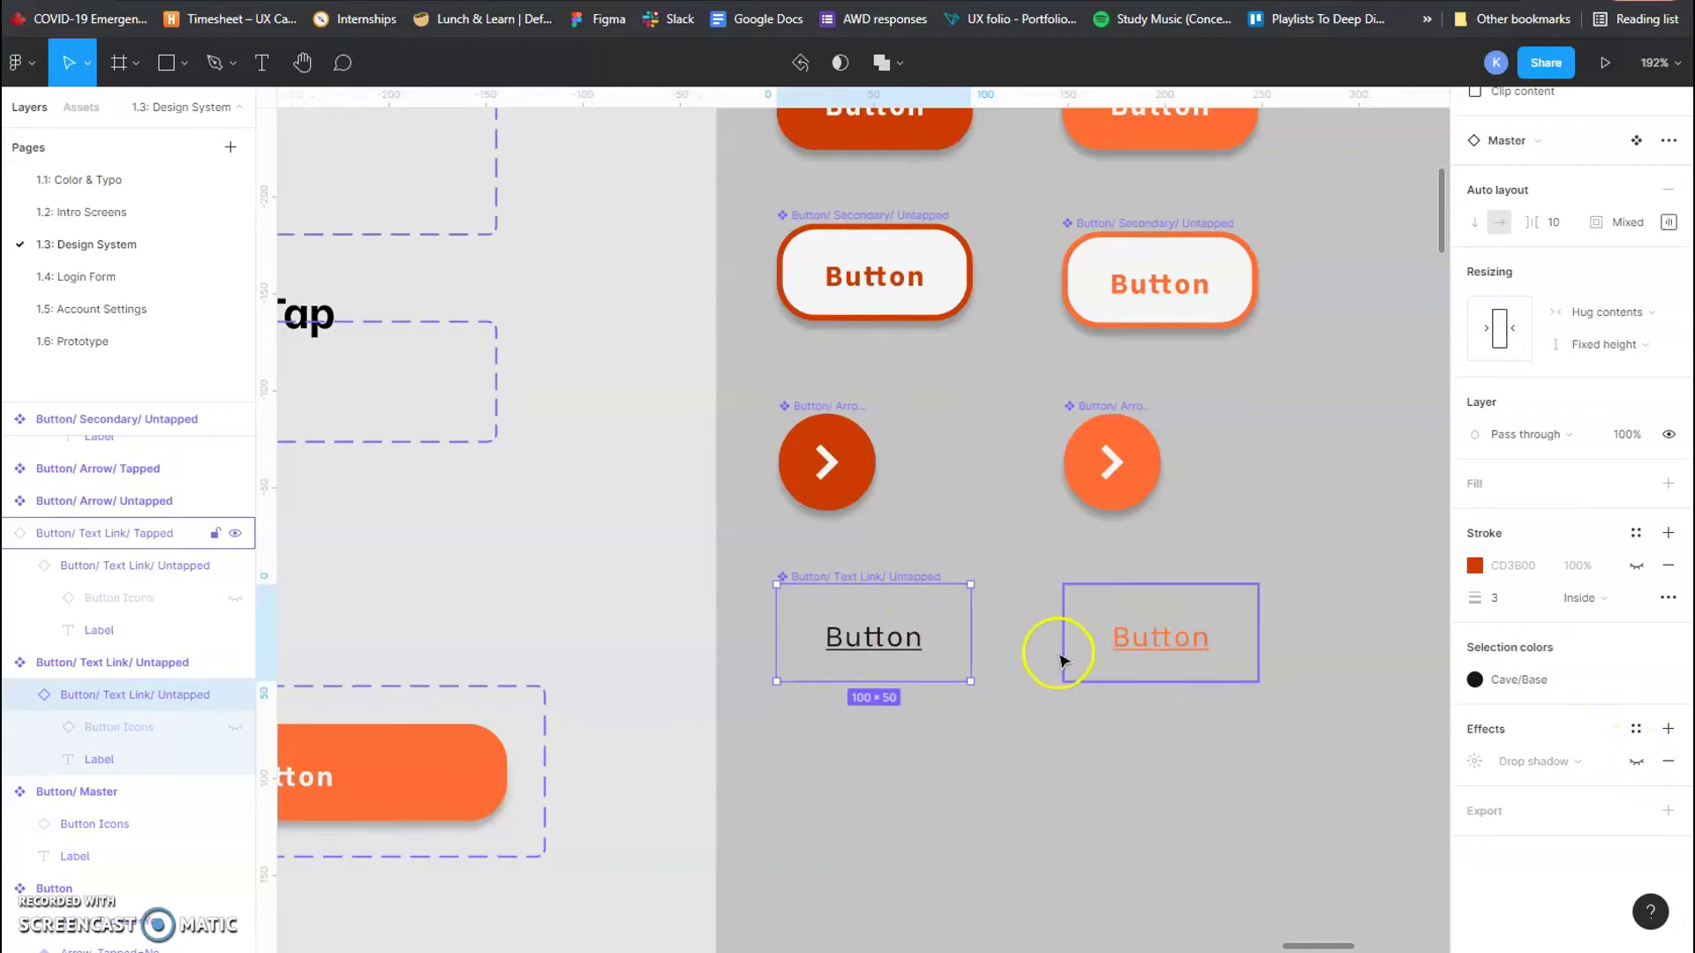
{"action": "left_click", "coordinate": [1244, 736]}
{"action": "left_click", "coordinate": [1161, 635]}
{"action": "scroll", "coordinate": [1161, 636], "scroll_direction": "down", "scroll_amount": 2}
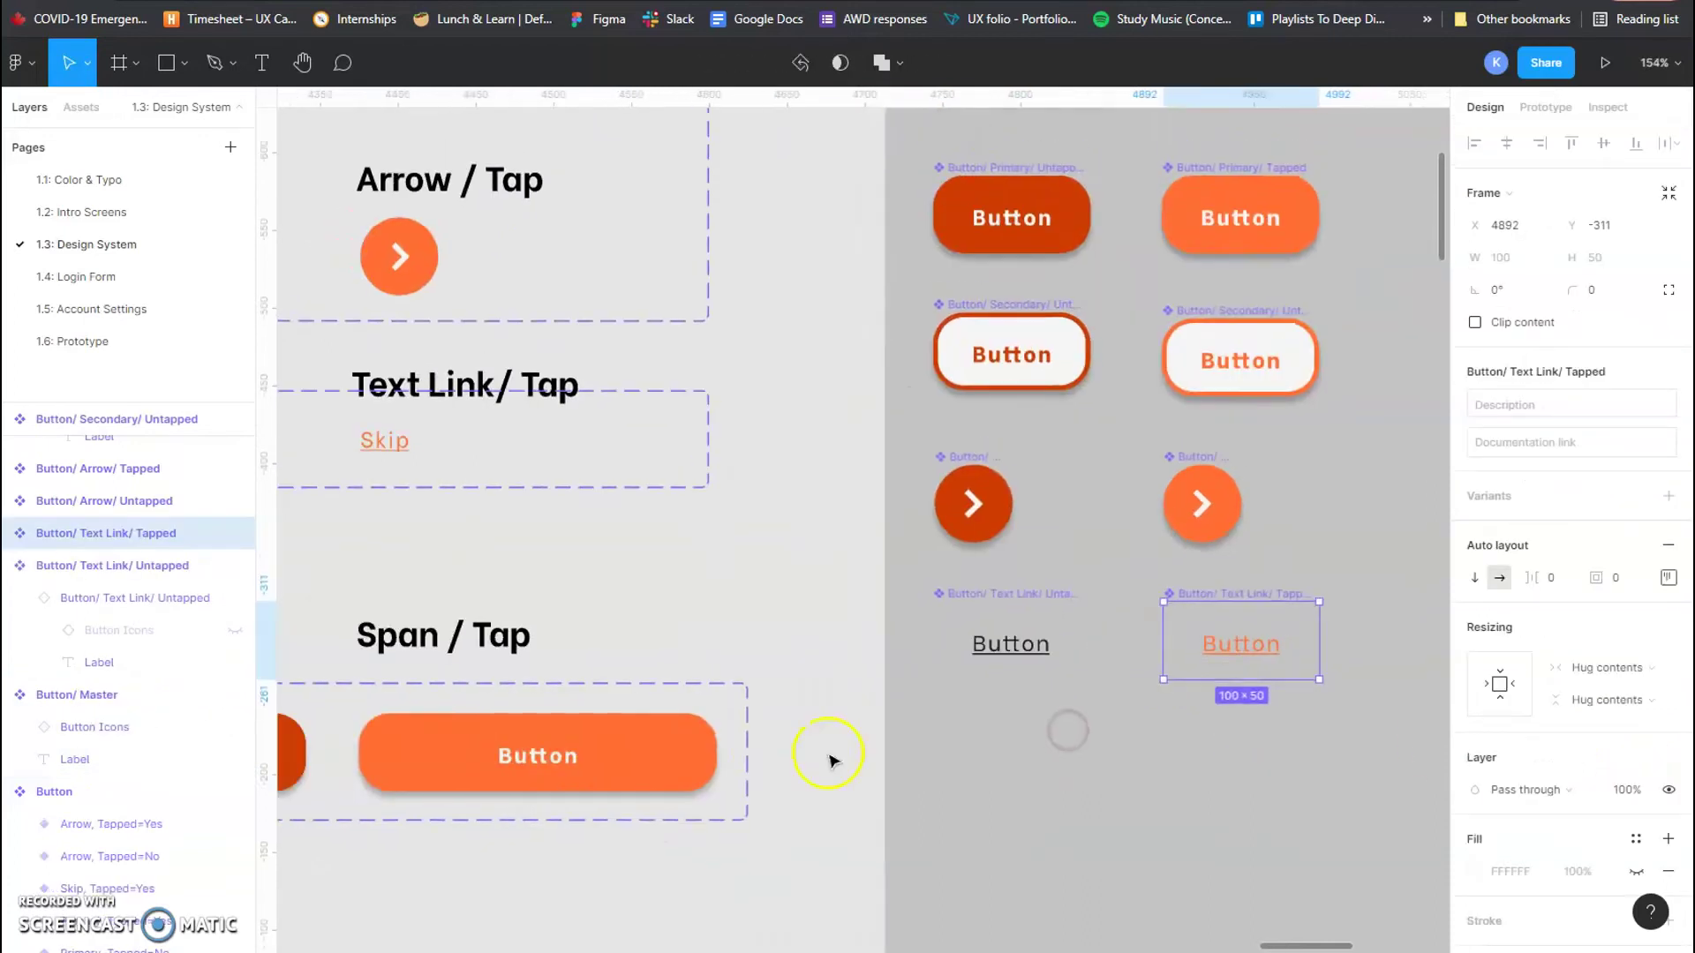
{"action": "left_click_drag", "start_coordinate": [826, 756], "coordinate": [1157, 663]}
Step: Paste a copy of the dark Span Default button below the text links
{"action": "left_click", "coordinate": [407, 671]}
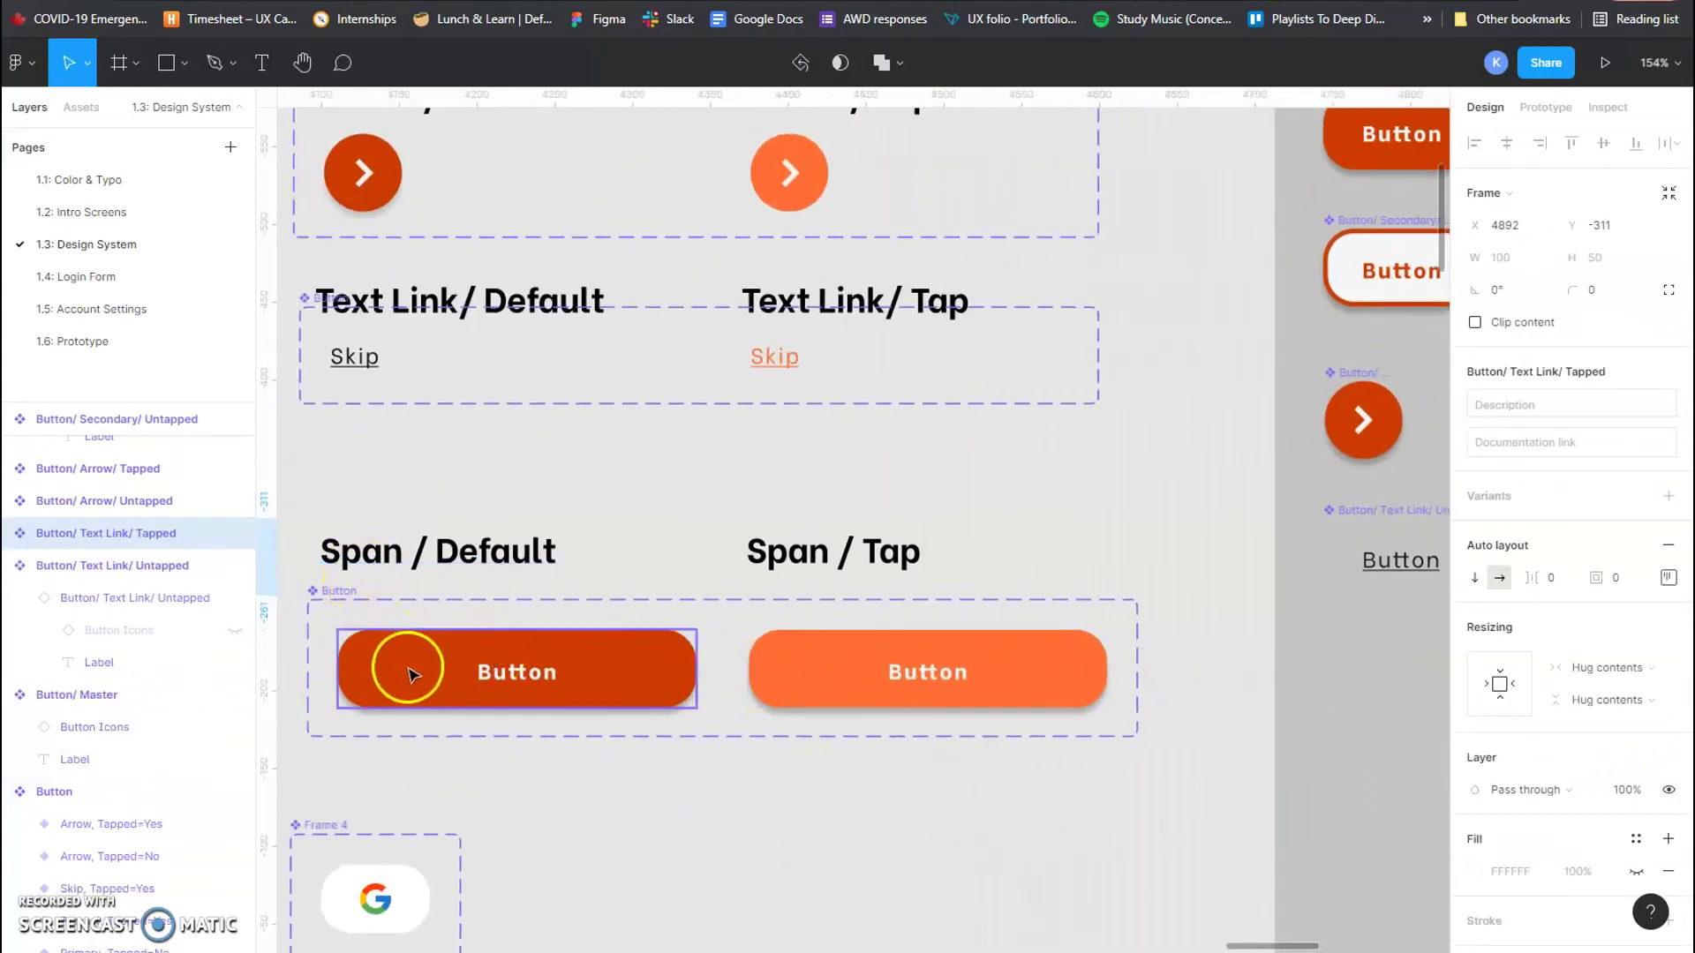
{"action": "left_click_drag", "start_coordinate": [1317, 738], "coordinate": [778, 712]}
{"action": "key", "text": "ctrl+v"}
{"action": "mouse_move", "coordinate": [949, 713]}
{"action": "left_mouse_down"}
{"action": "mouse_move", "coordinate": [971, 714]}
{"action": "mouse_move", "coordinate": [945, 711]}
{"action": "left_mouse_up"}
{"action": "left_click", "coordinate": [973, 711]}
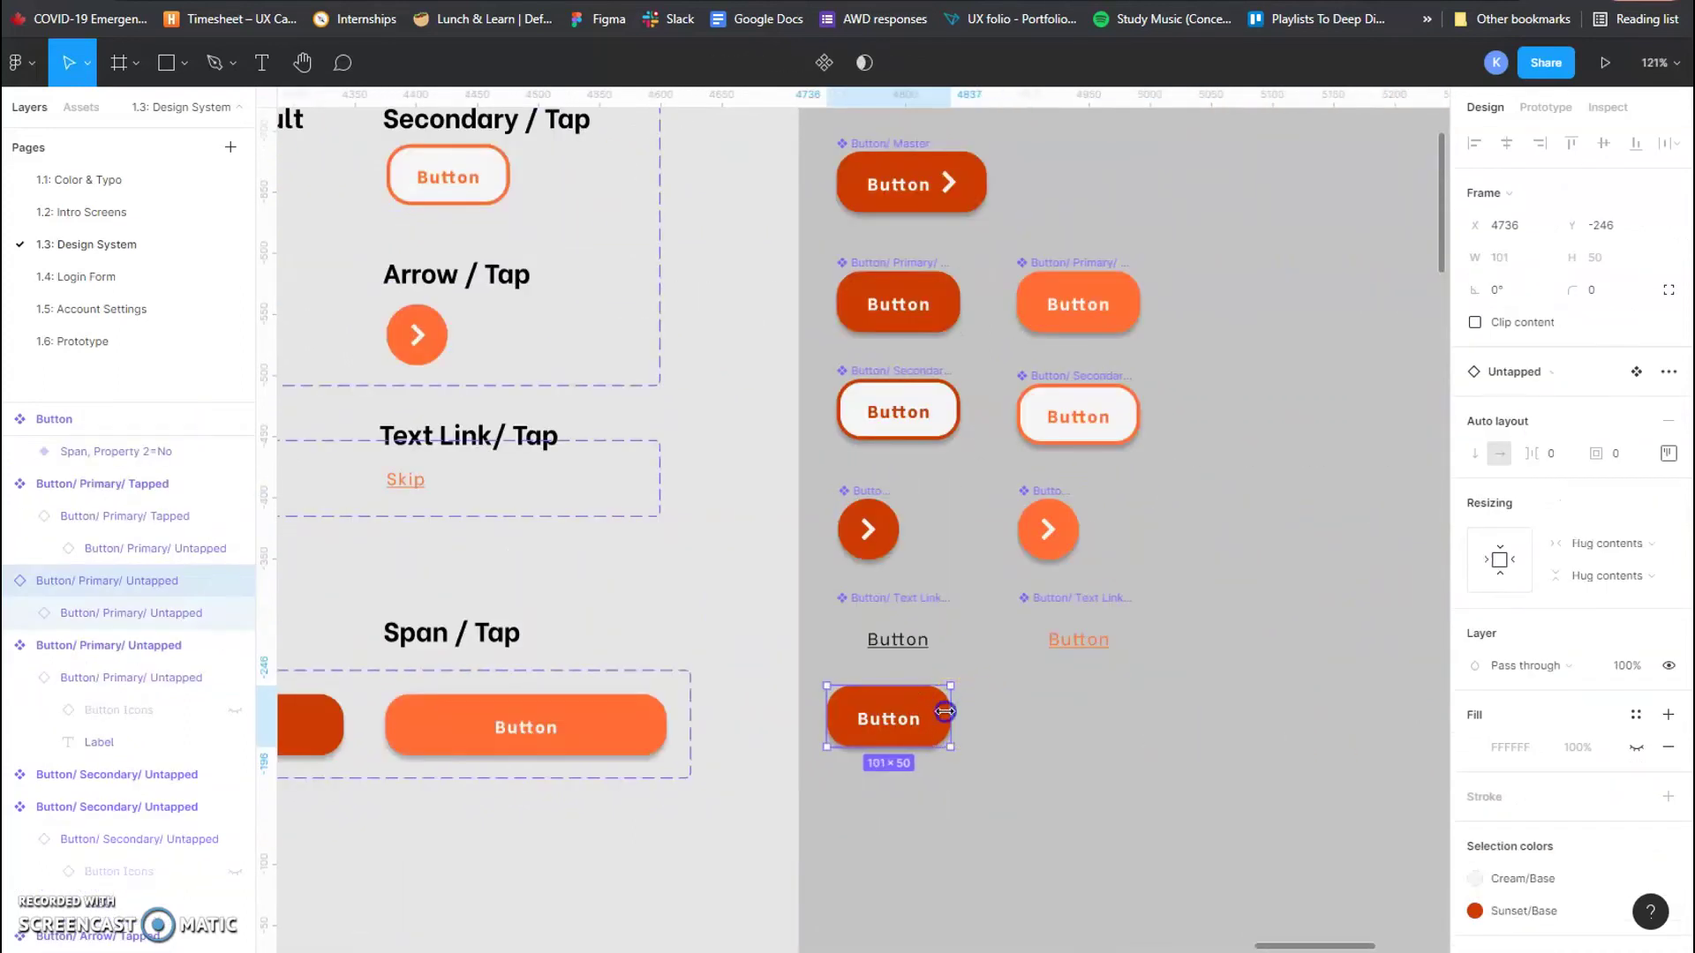
Step: Set the copy's nested button layer to Fill container horizontally
{"action": "double_click", "coordinate": [939, 714]}
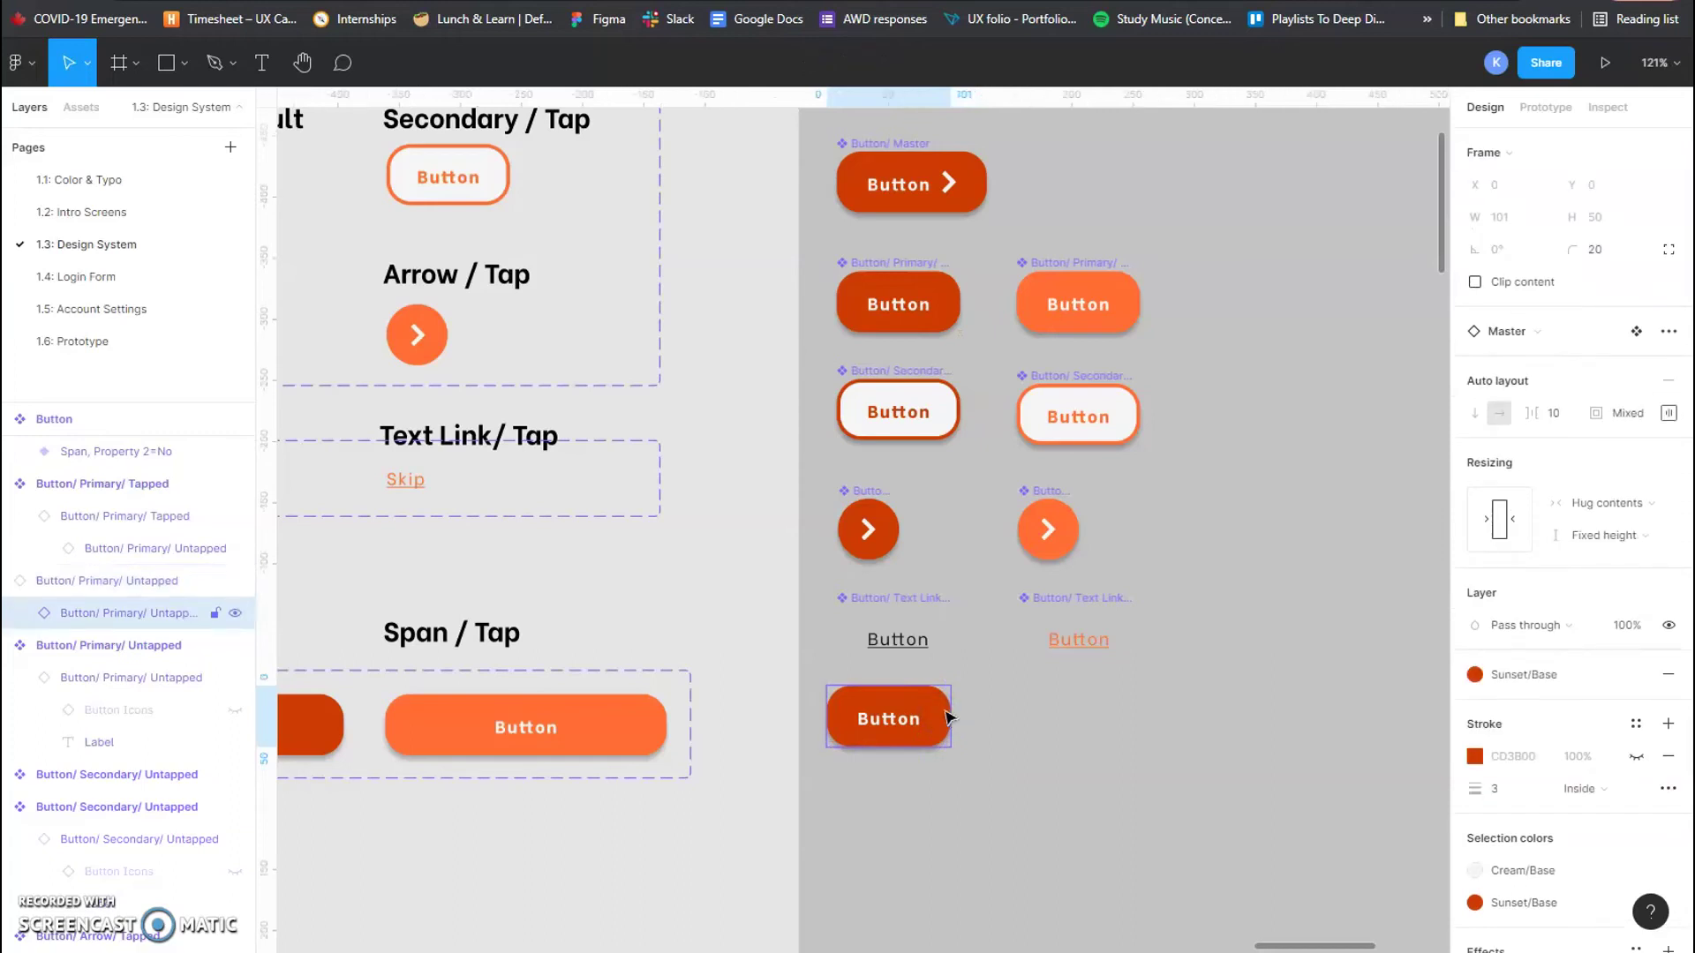
{"action": "key", "text": "Escape"}
{"action": "scroll", "coordinate": [945, 720], "scroll_direction": "up", "scroll_amount": 5}
{"action": "double_click", "coordinate": [988, 730]}
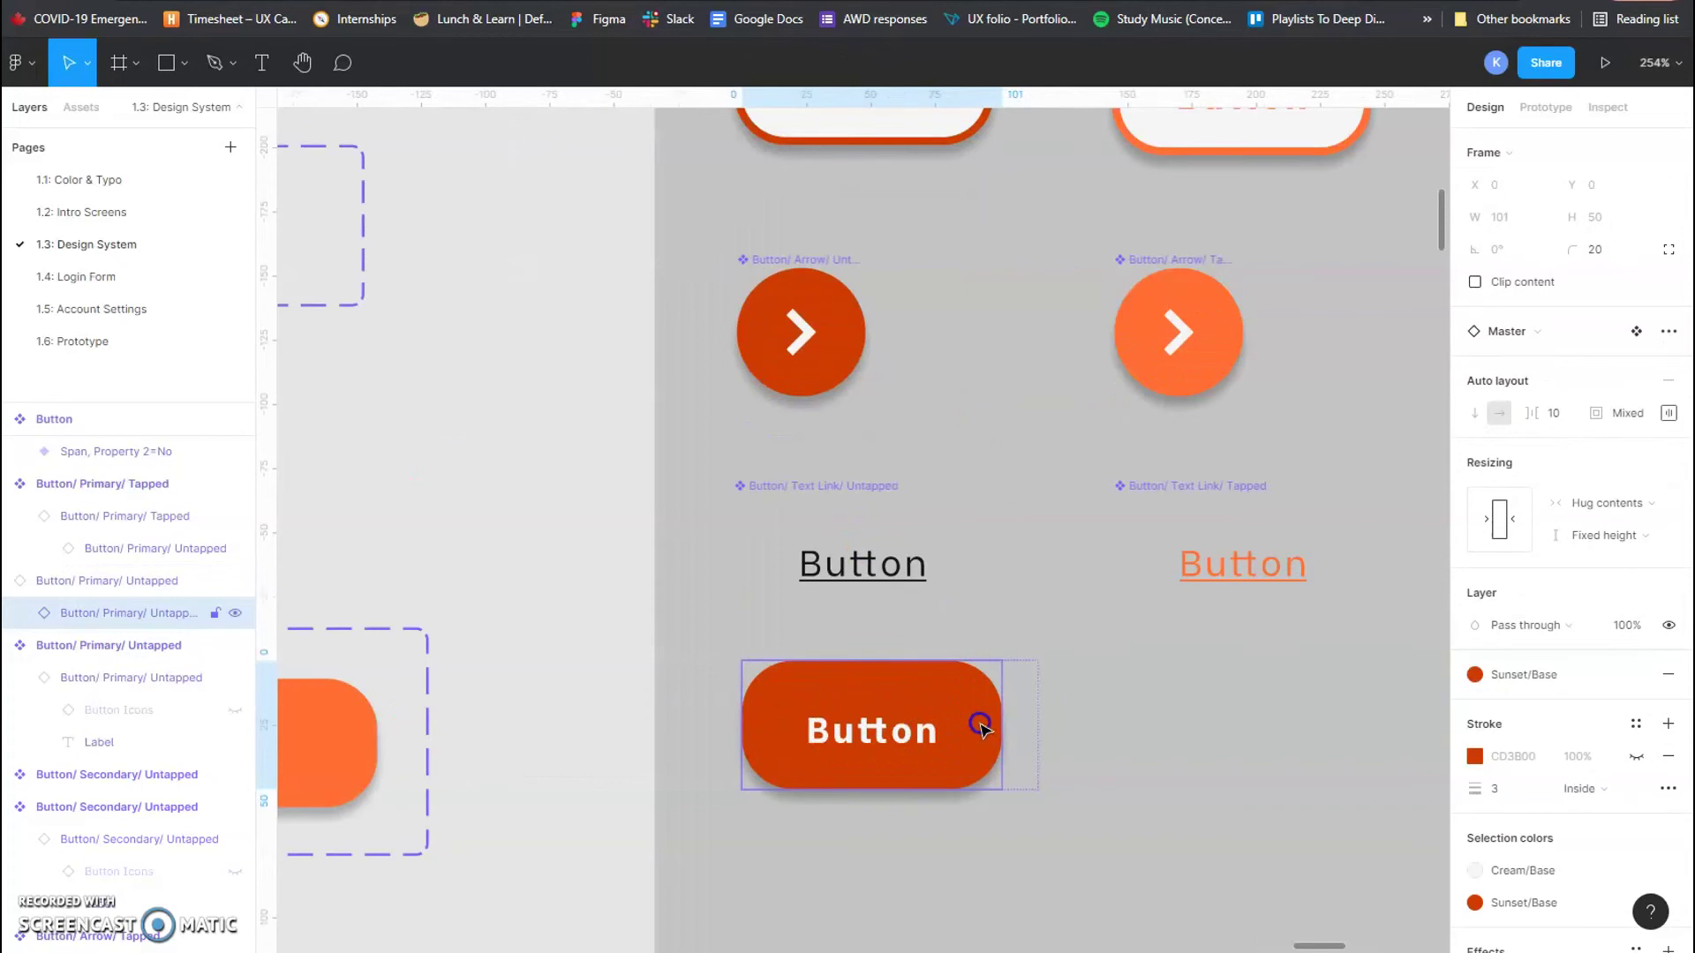
{"action": "left_click", "coordinate": [1656, 505]}
{"action": "left_click", "coordinate": [1609, 526]}
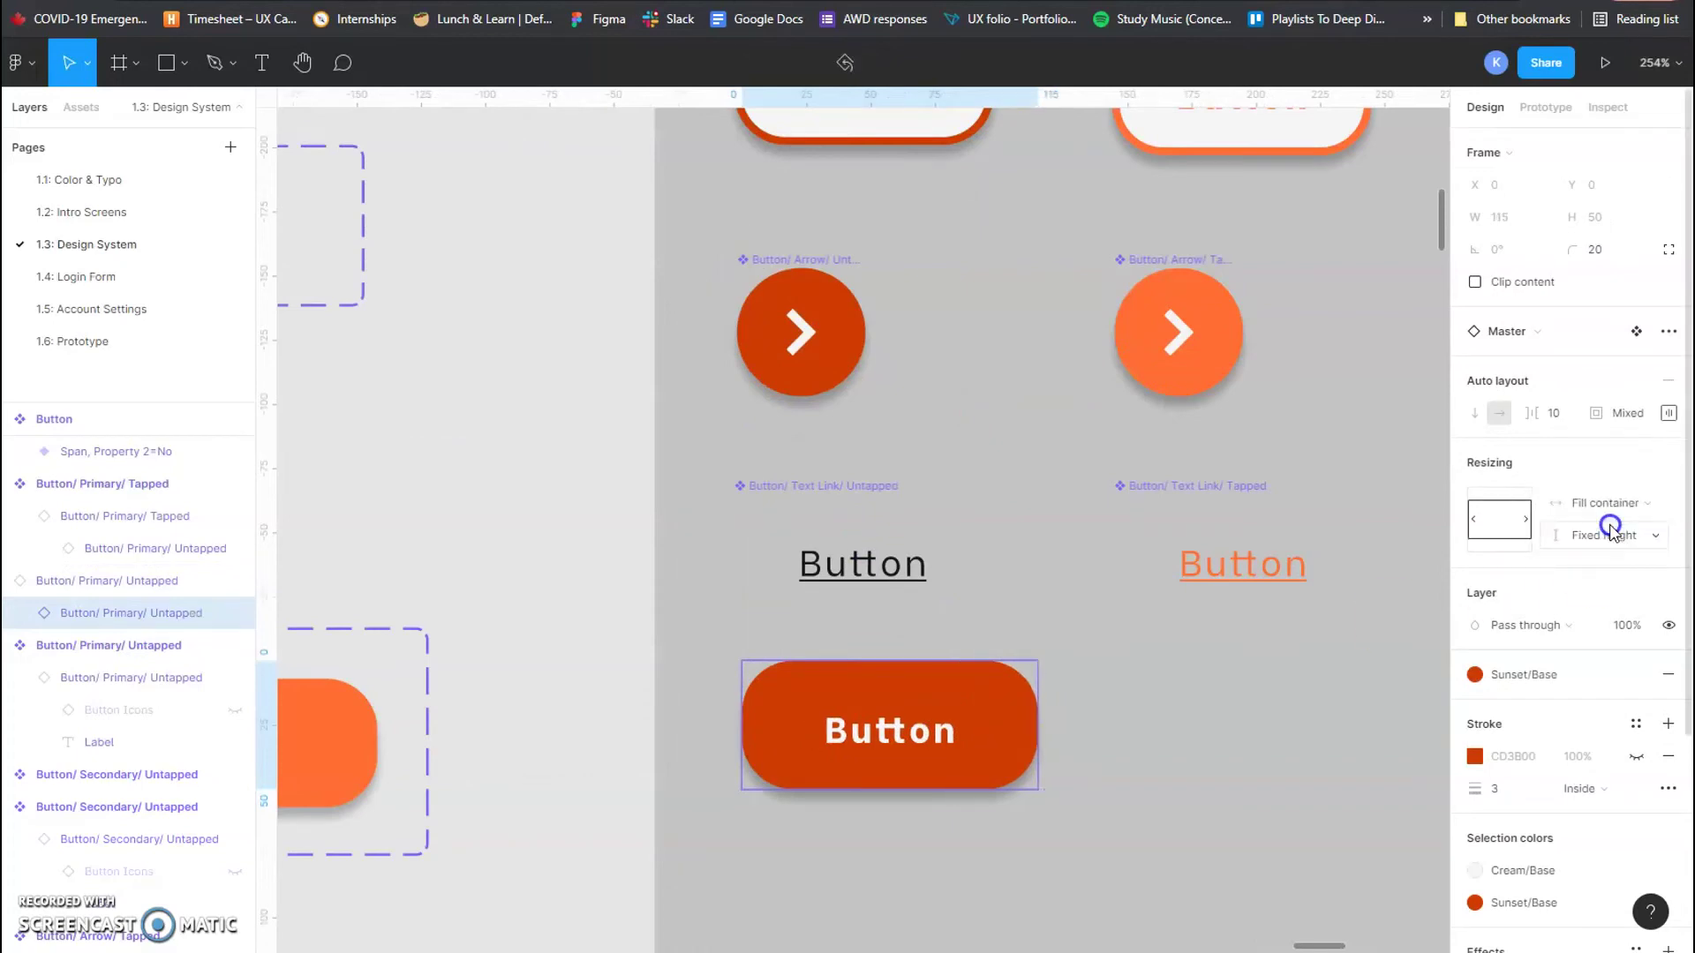
Step: Widen the outer span button to a width of 230
{"action": "left_click", "coordinate": [1016, 720]}
{"action": "left_click_drag", "start_coordinate": [1039, 720], "coordinate": [1072, 717]}
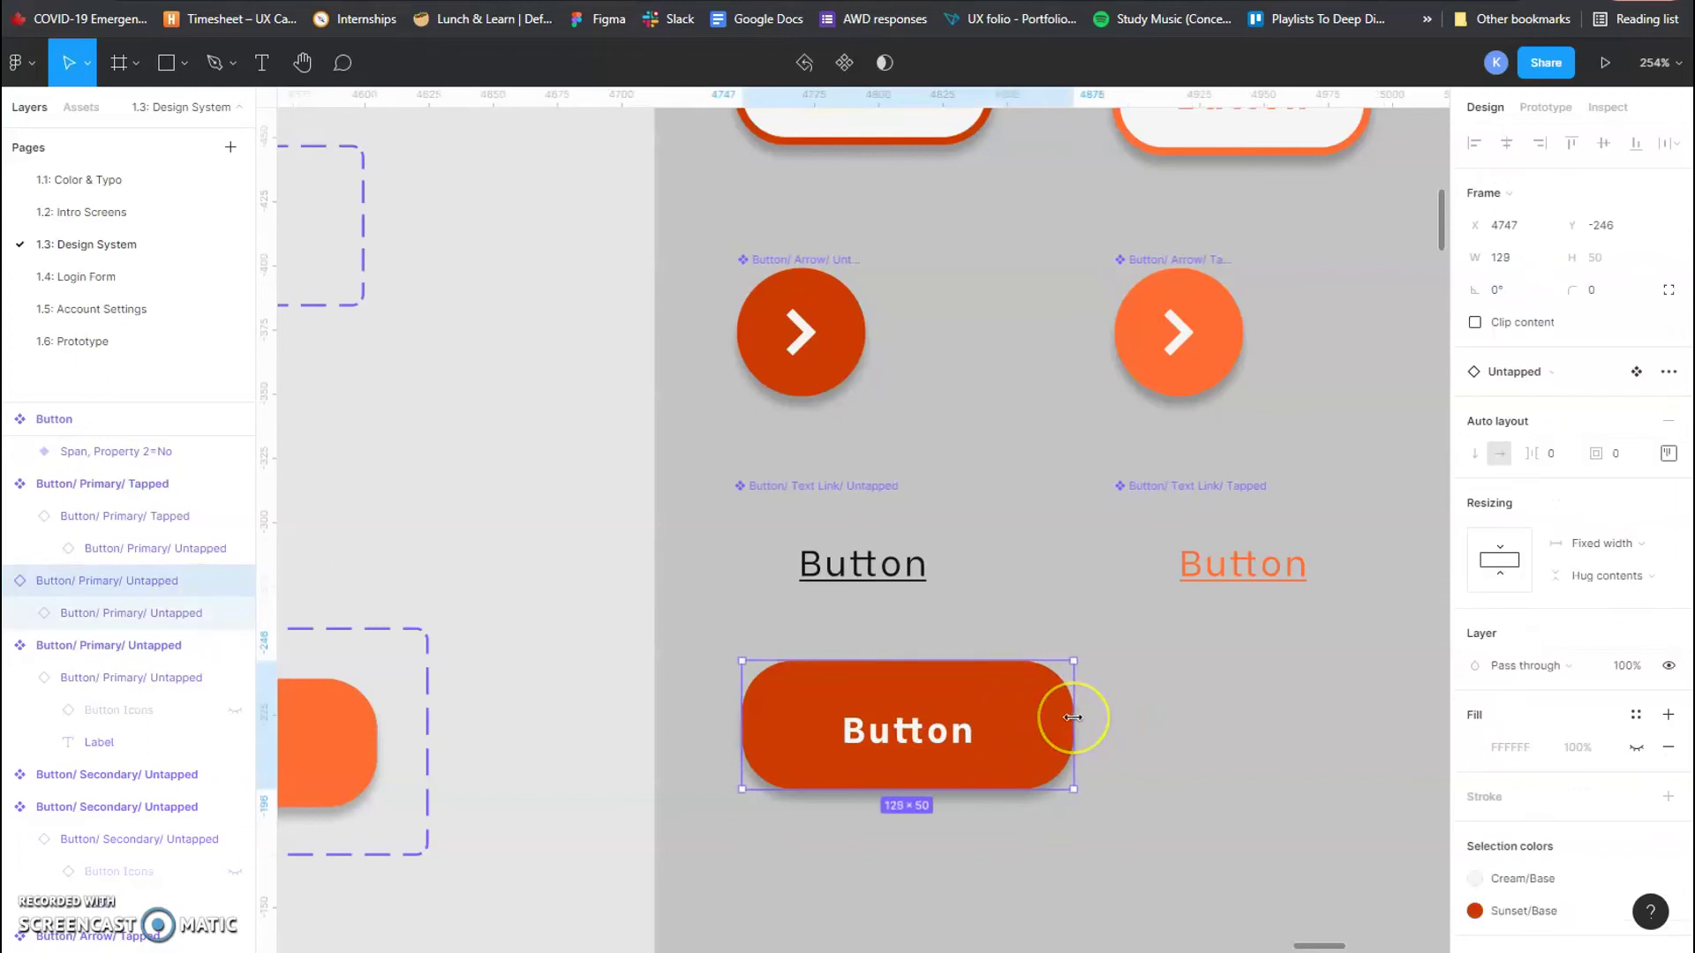
{"action": "left_click", "coordinate": [1499, 261]}
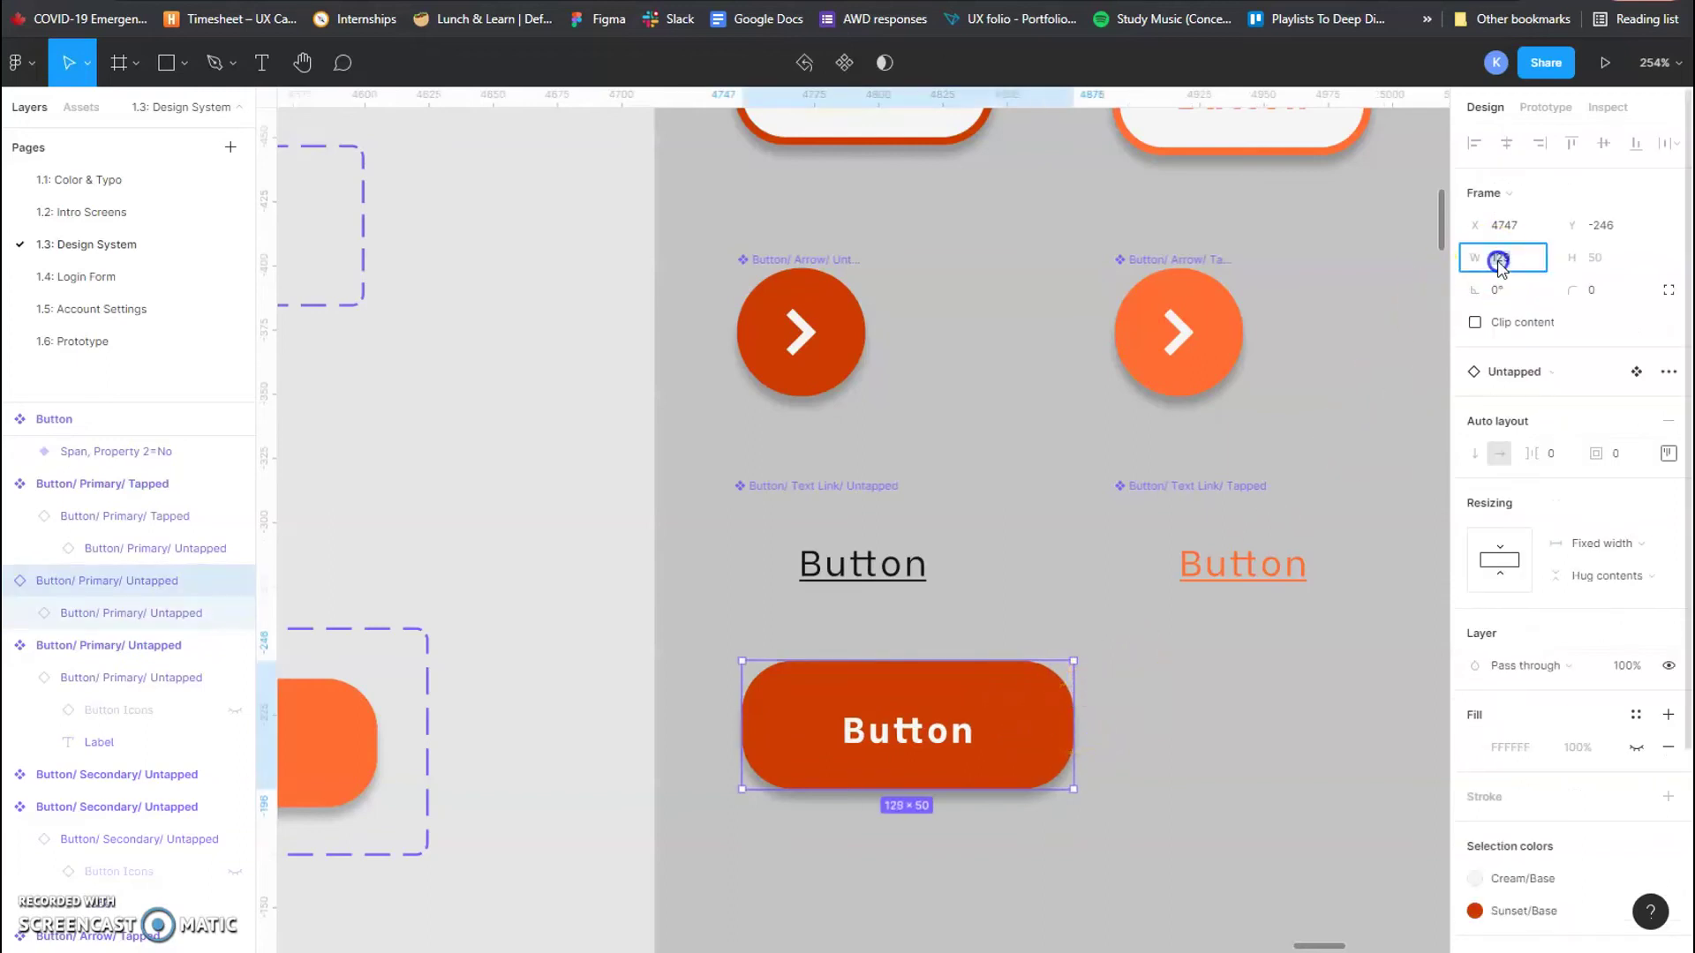
{"action": "type", "text": "230"}
{"action": "key", "text": "Return"}
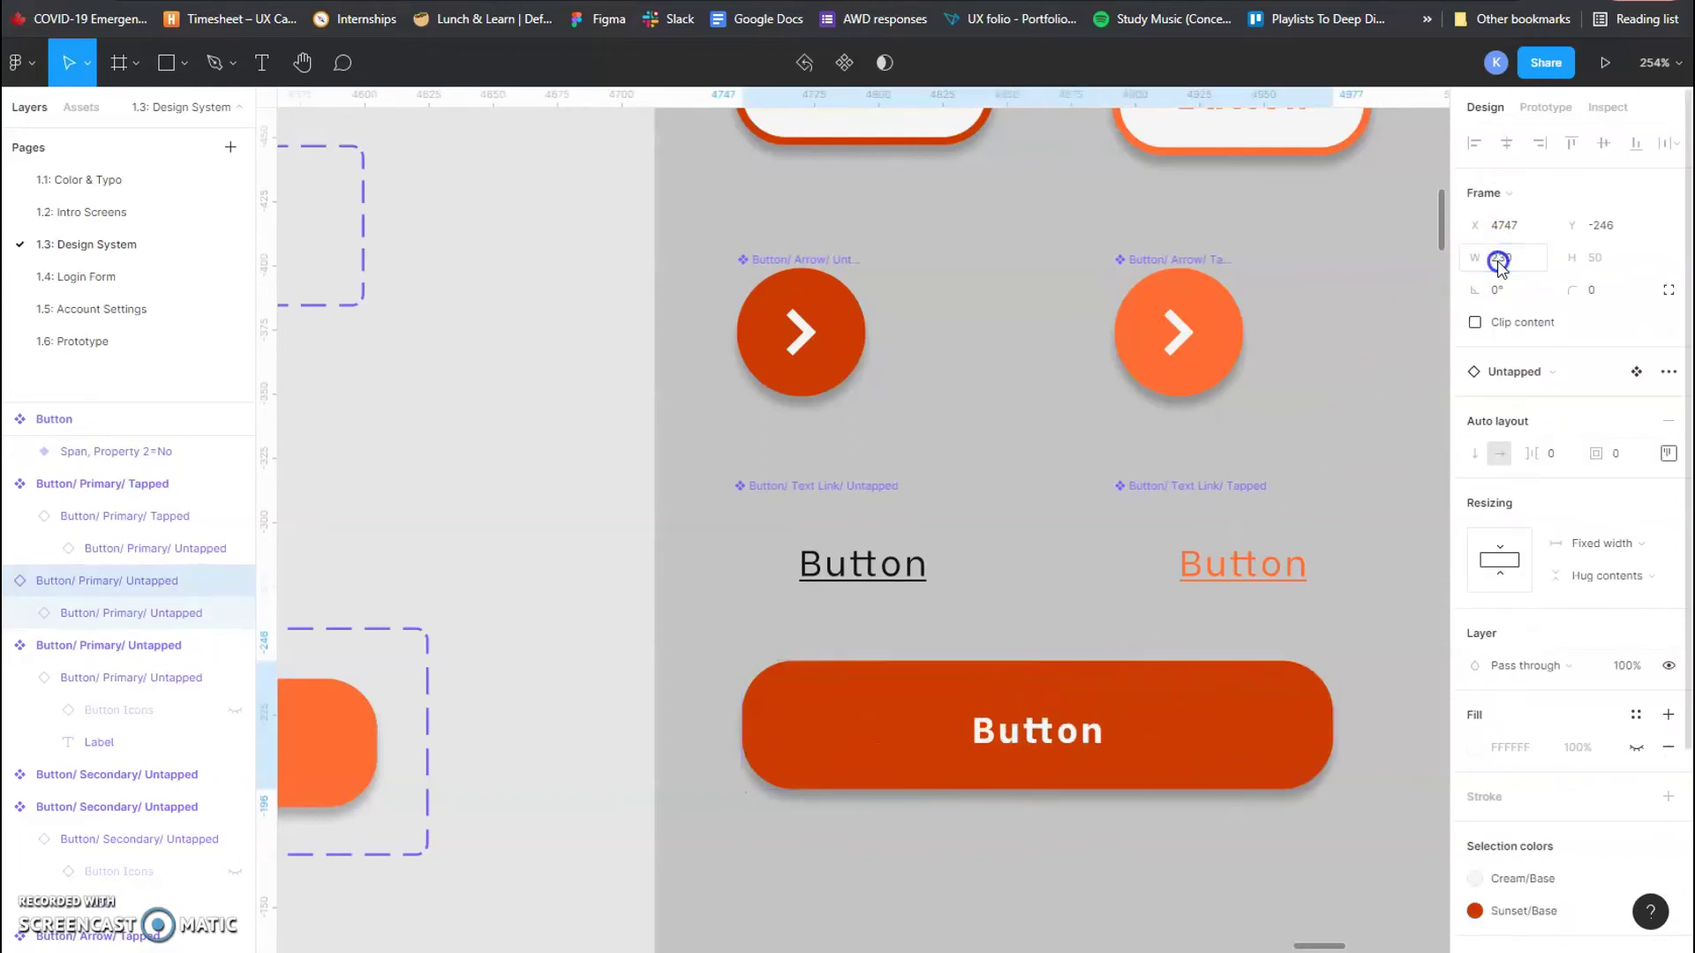
{"action": "scroll", "coordinate": [1267, 609], "scroll_direction": "down", "scroll_amount": 5}
{"action": "scroll", "coordinate": [1283, 768], "scroll_direction": "right", "scroll_amount": 3}
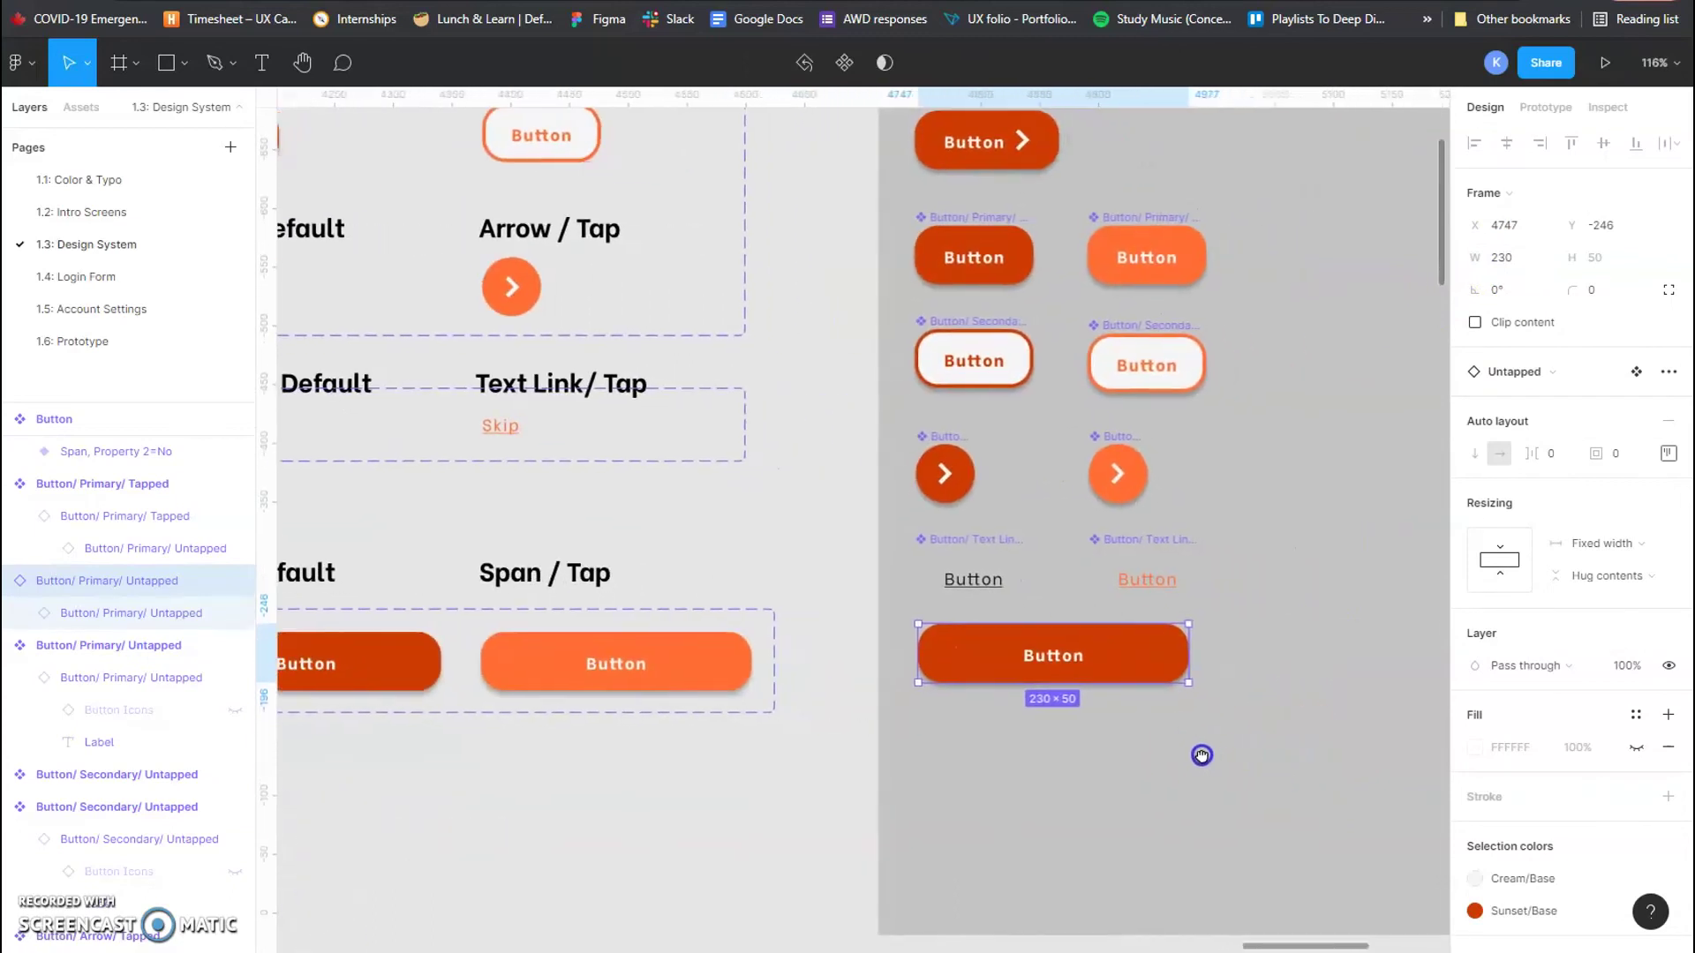
{"action": "left_click", "coordinate": [1283, 681]}
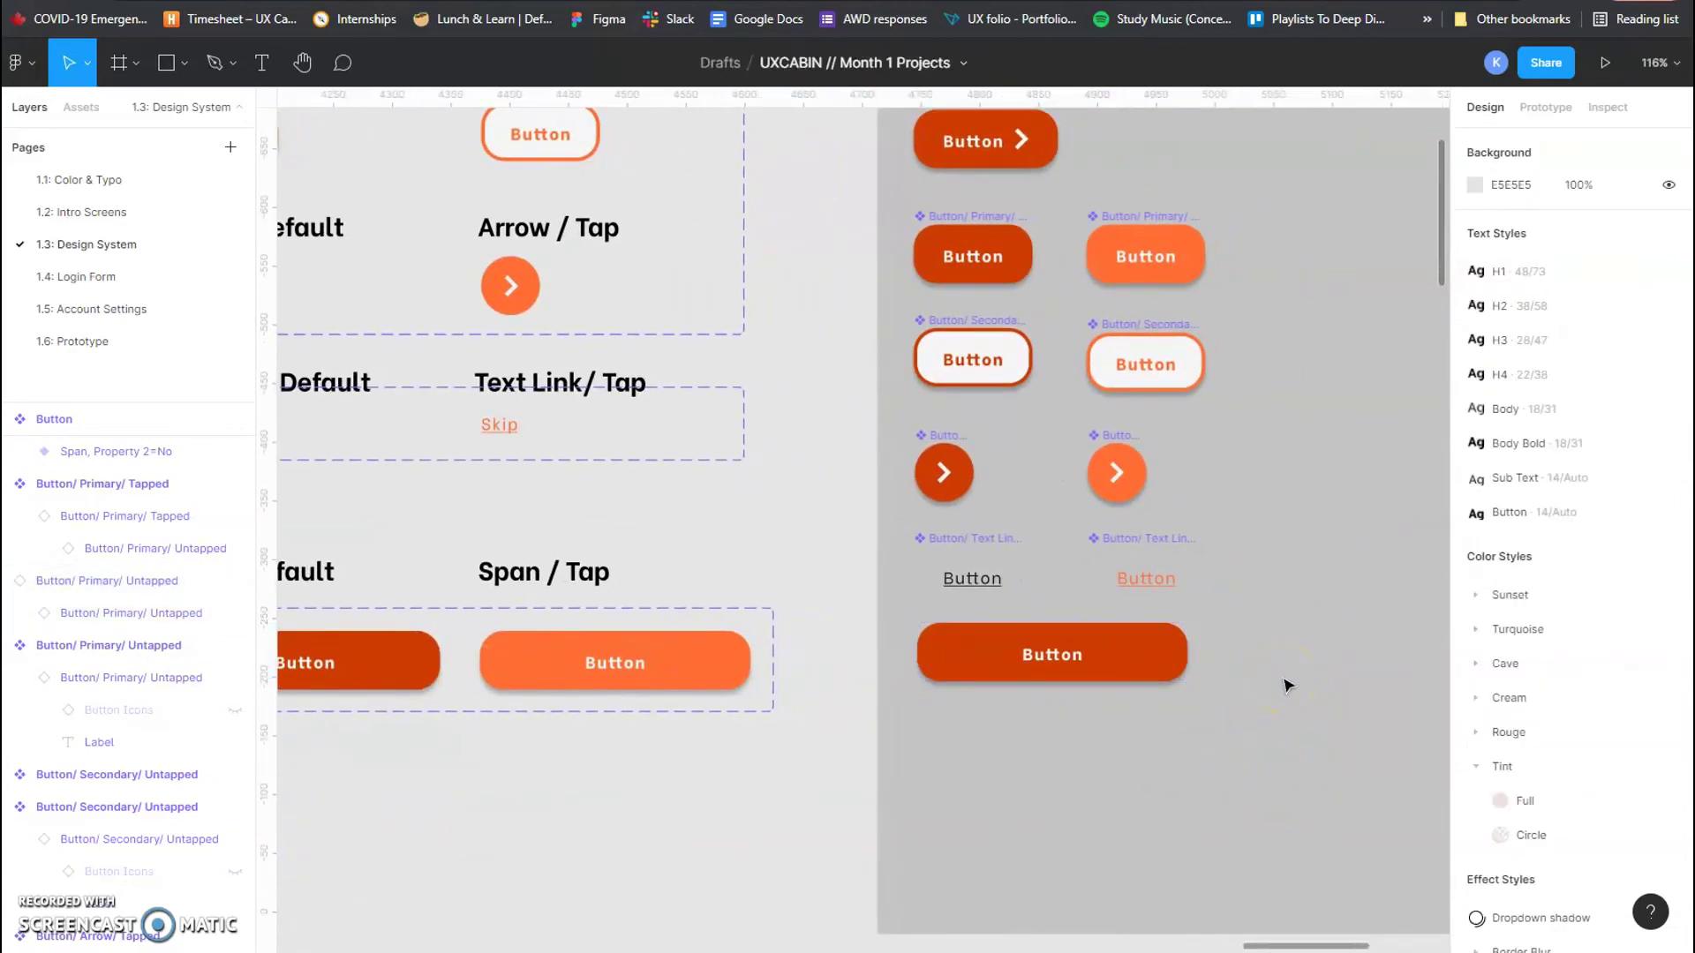
{"action": "left_click", "coordinate": [1133, 658]}
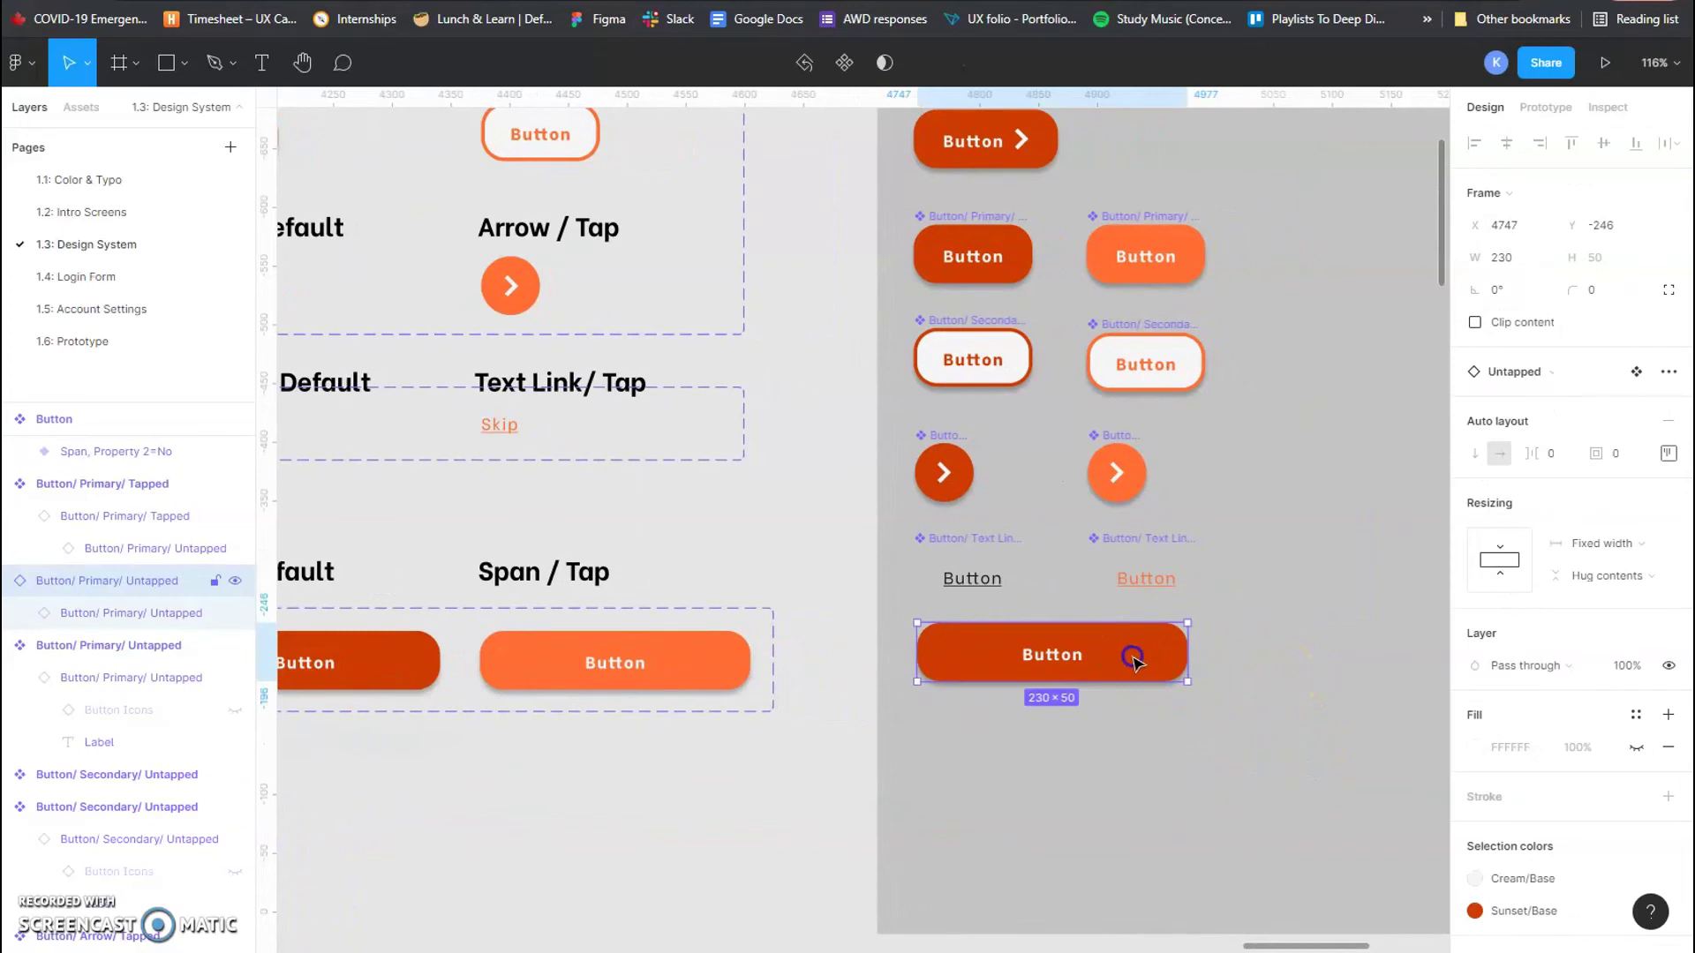
Step: Add the tapped span copy beside it and apply the Sunset/Light style to its nested button fill
{"action": "left_click", "coordinate": [846, 65]}
{"action": "left_click", "coordinate": [1215, 746]}
{"action": "left_click", "coordinate": [1175, 655]}
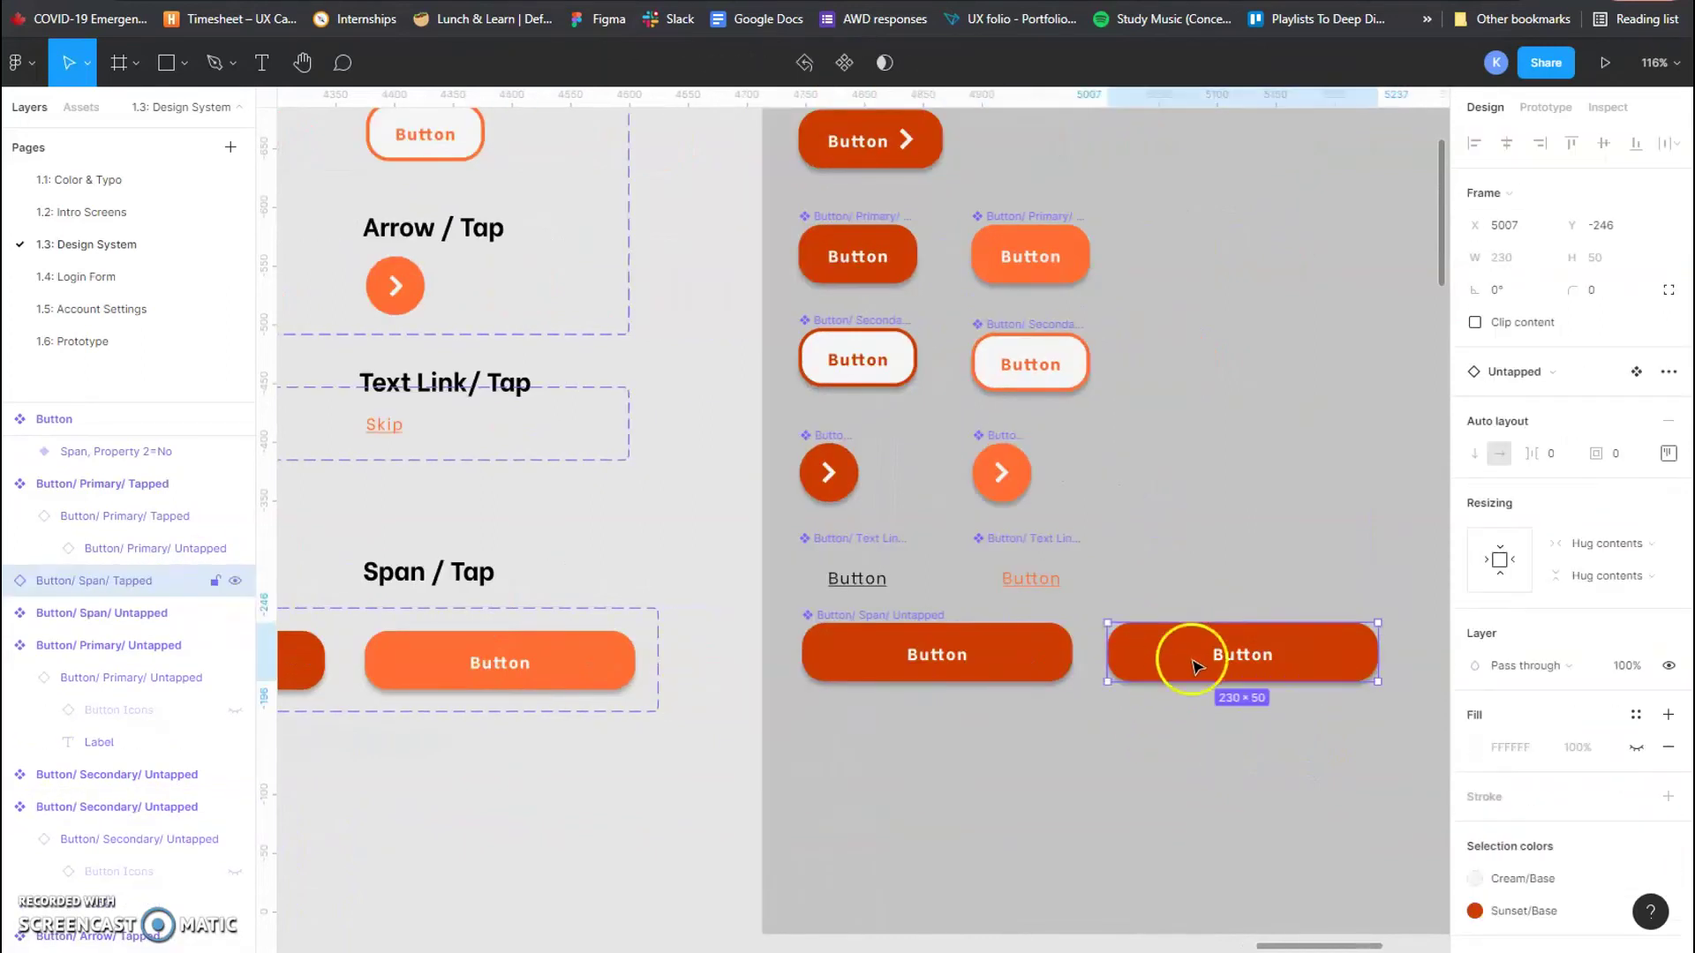
{"action": "left_click", "coordinate": [1296, 647]}
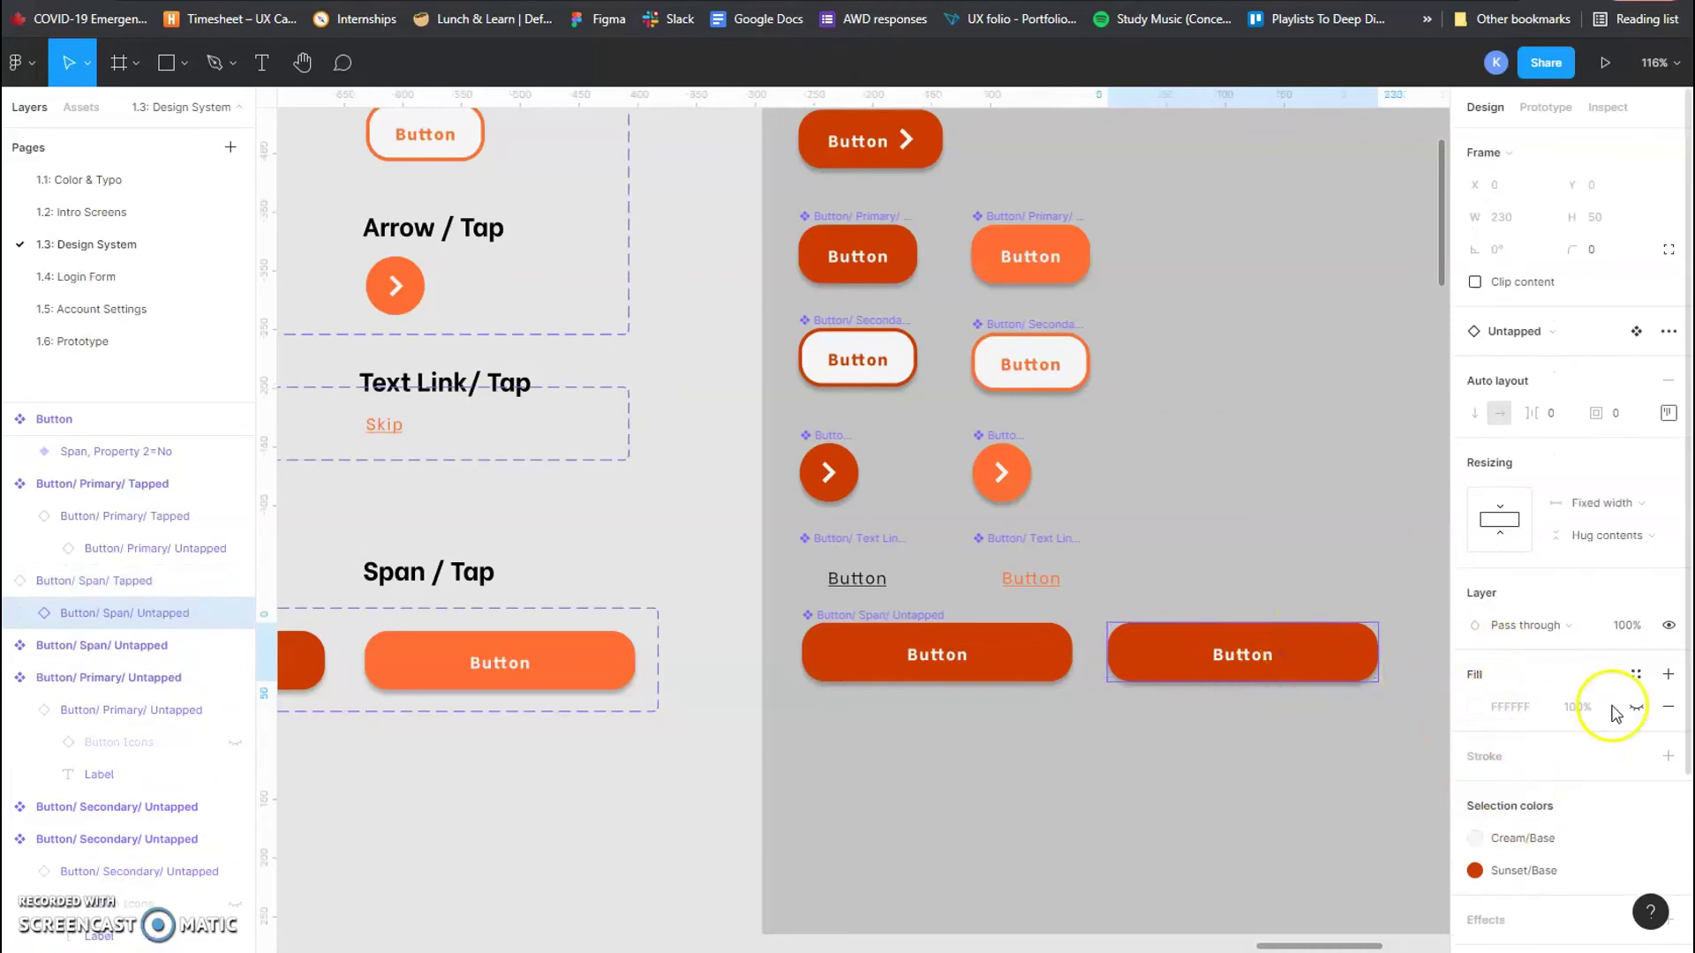
{"action": "double_click", "coordinate": [1309, 659]}
{"action": "left_click", "coordinate": [1519, 674]}
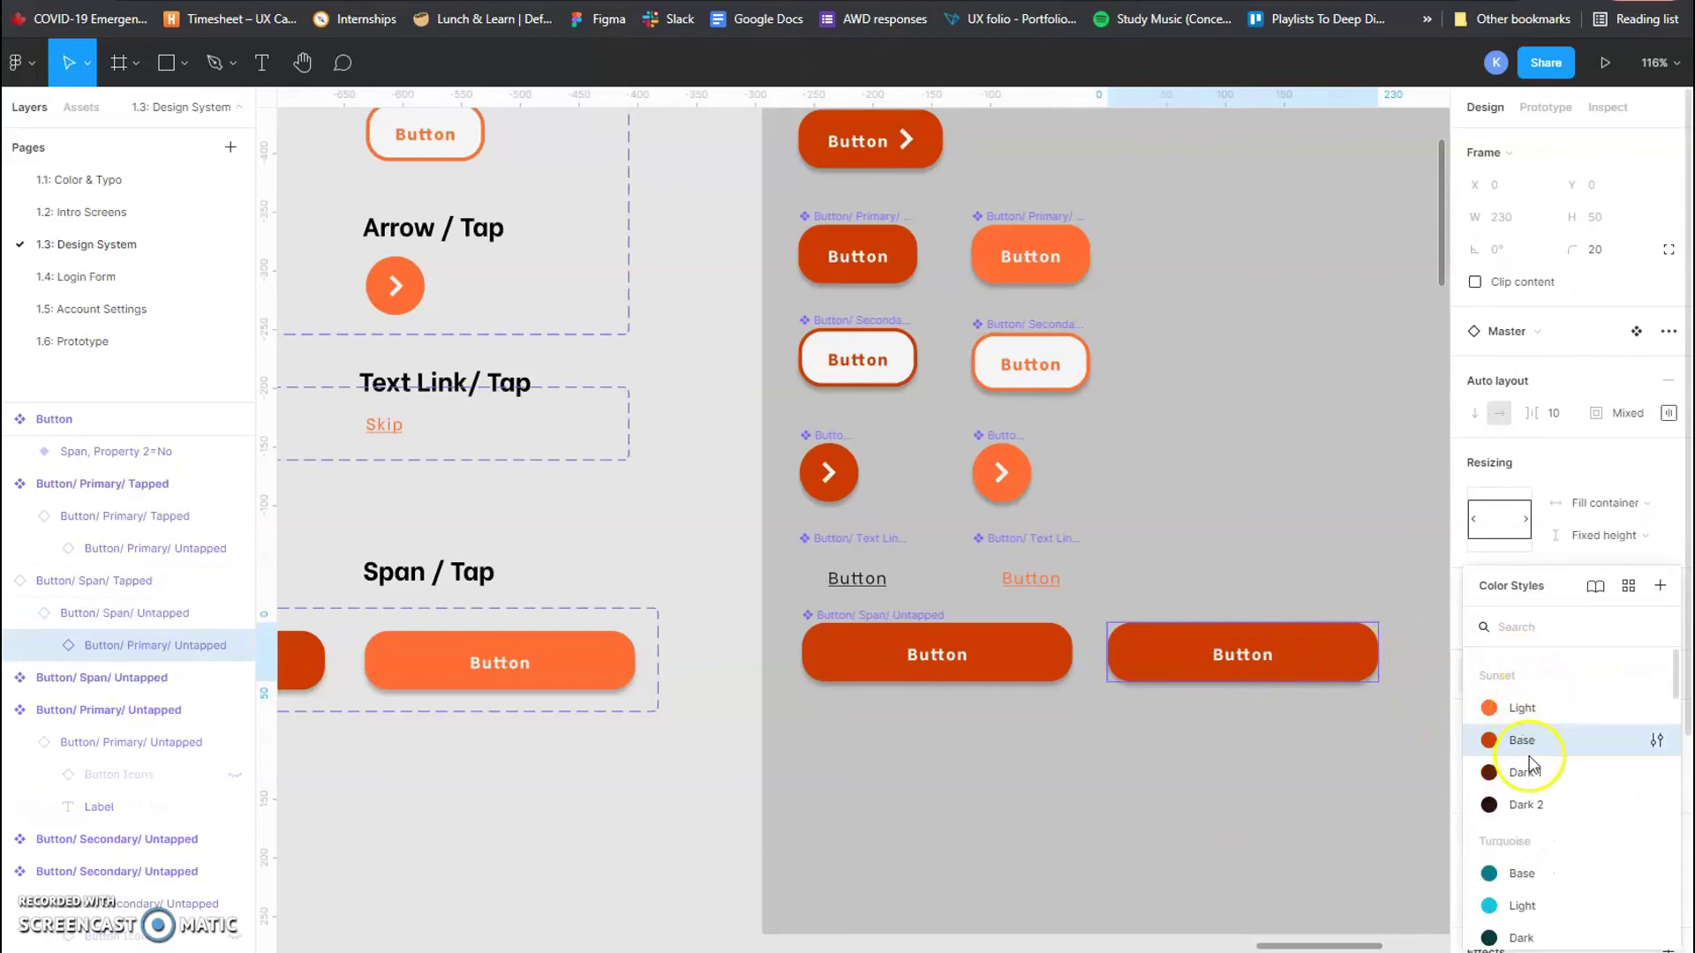
{"action": "left_click", "coordinate": [1521, 712]}
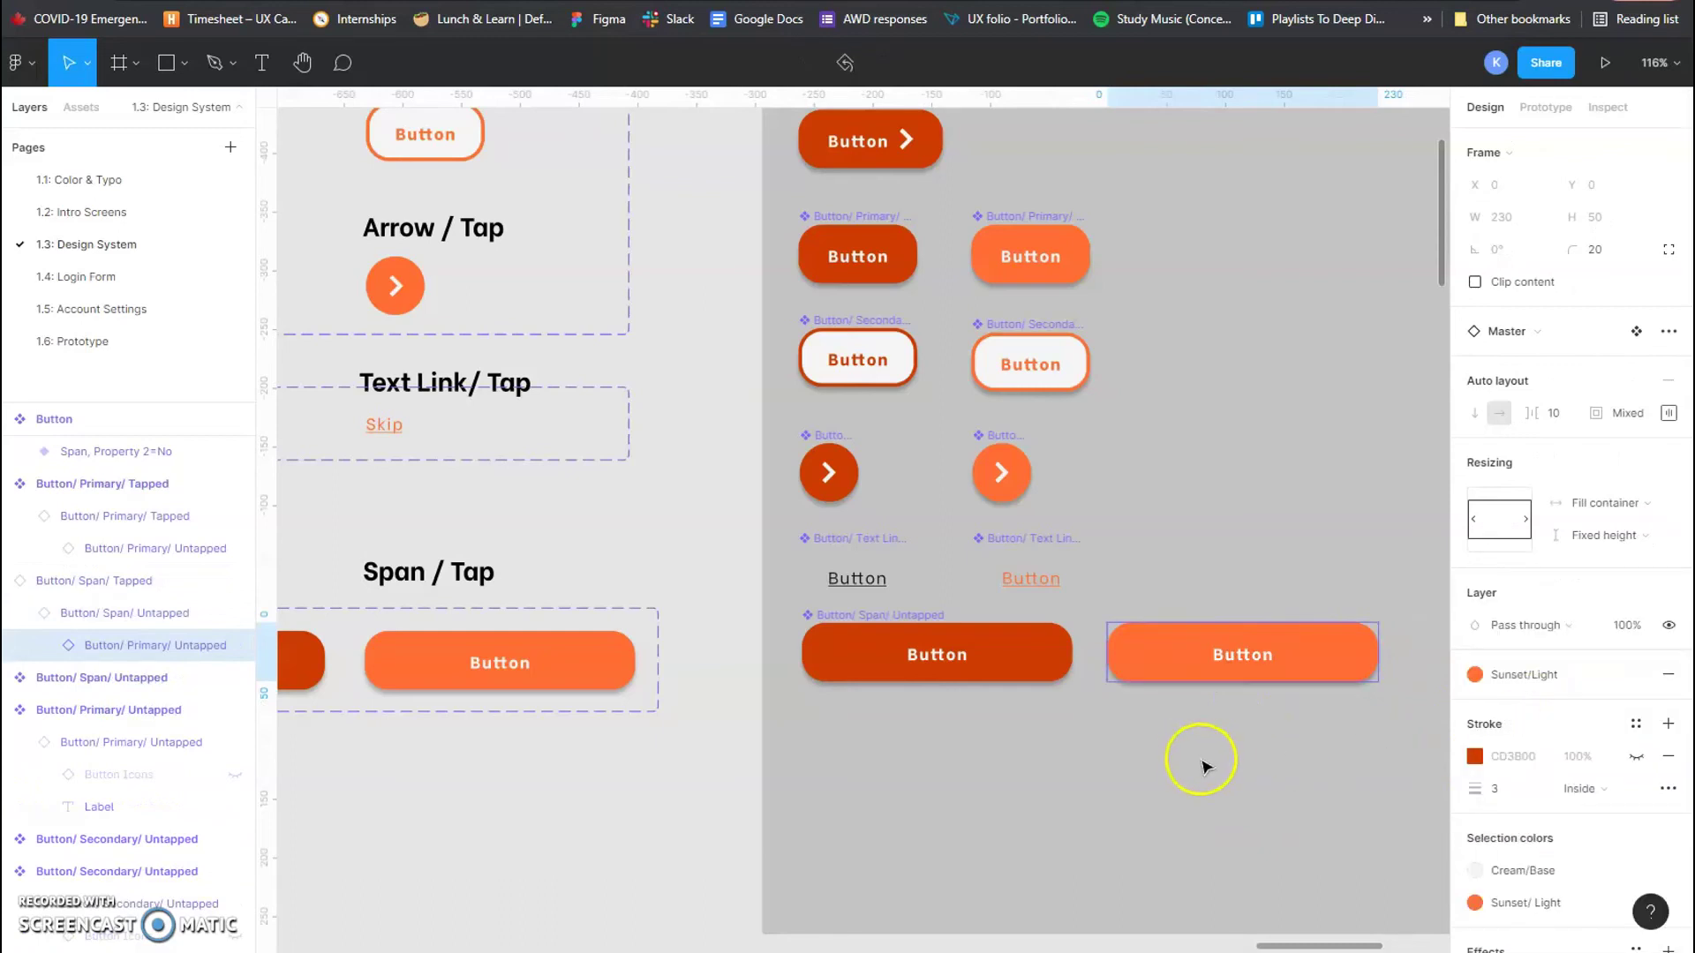
{"action": "scroll", "coordinate": [1045, 775], "scroll_direction": "down", "scroll_amount": 4}
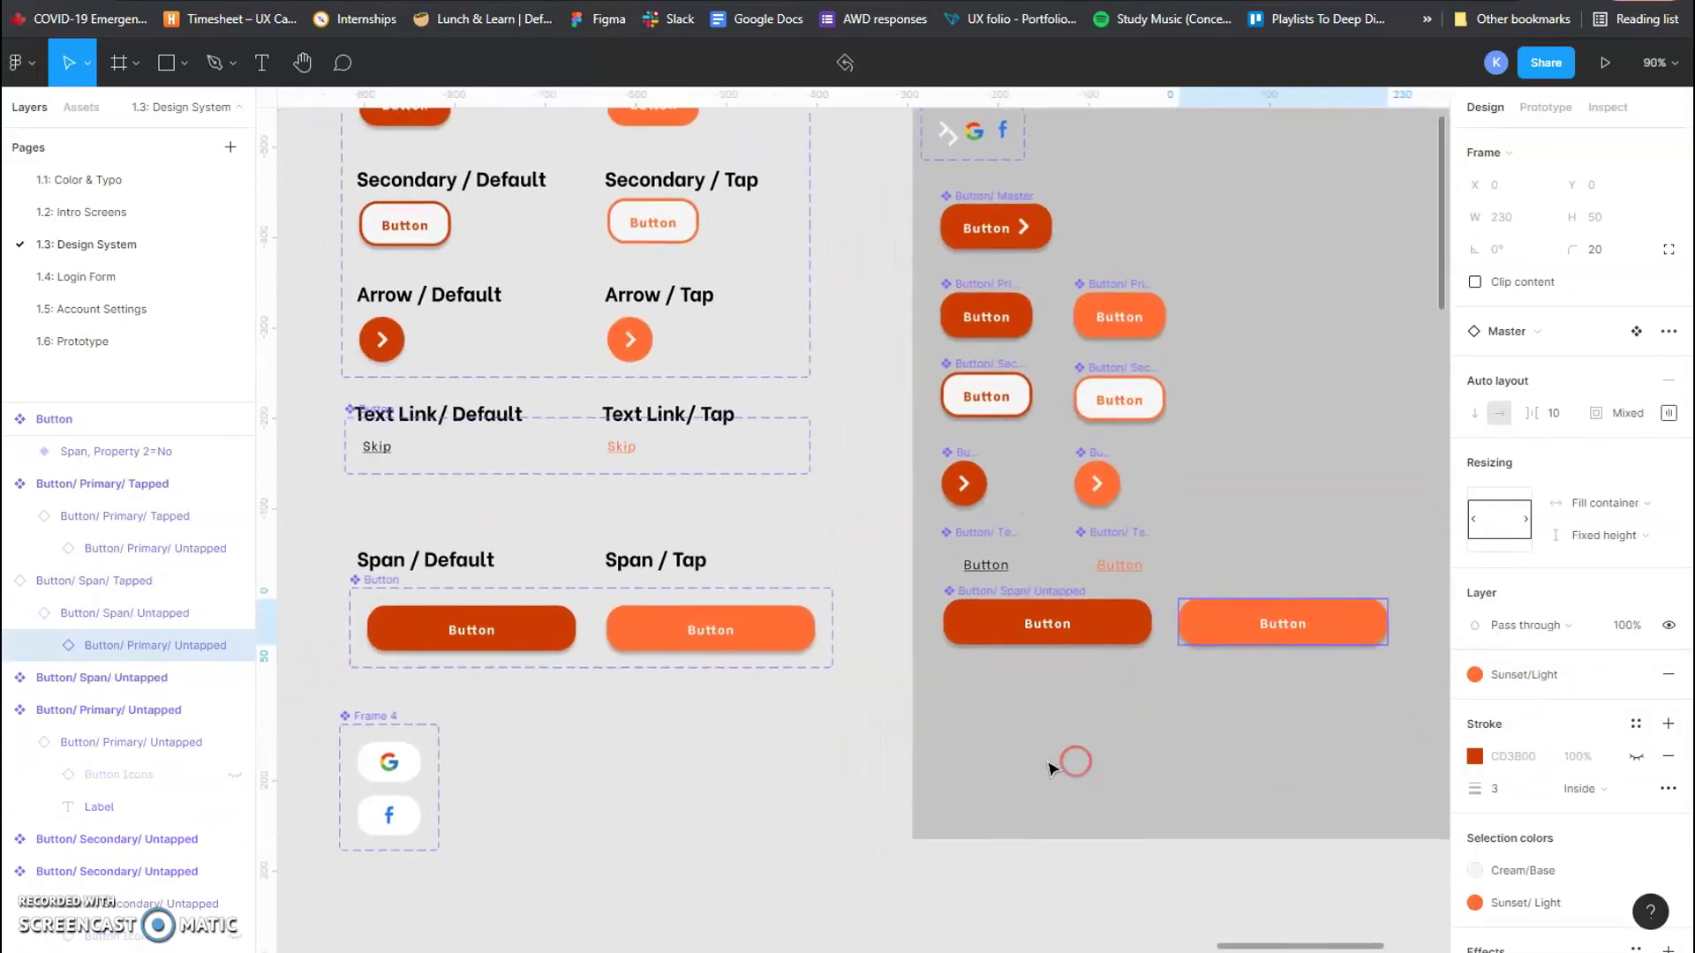
{"action": "left_click_drag", "start_coordinate": [550, 783], "coordinate": [446, 788]}
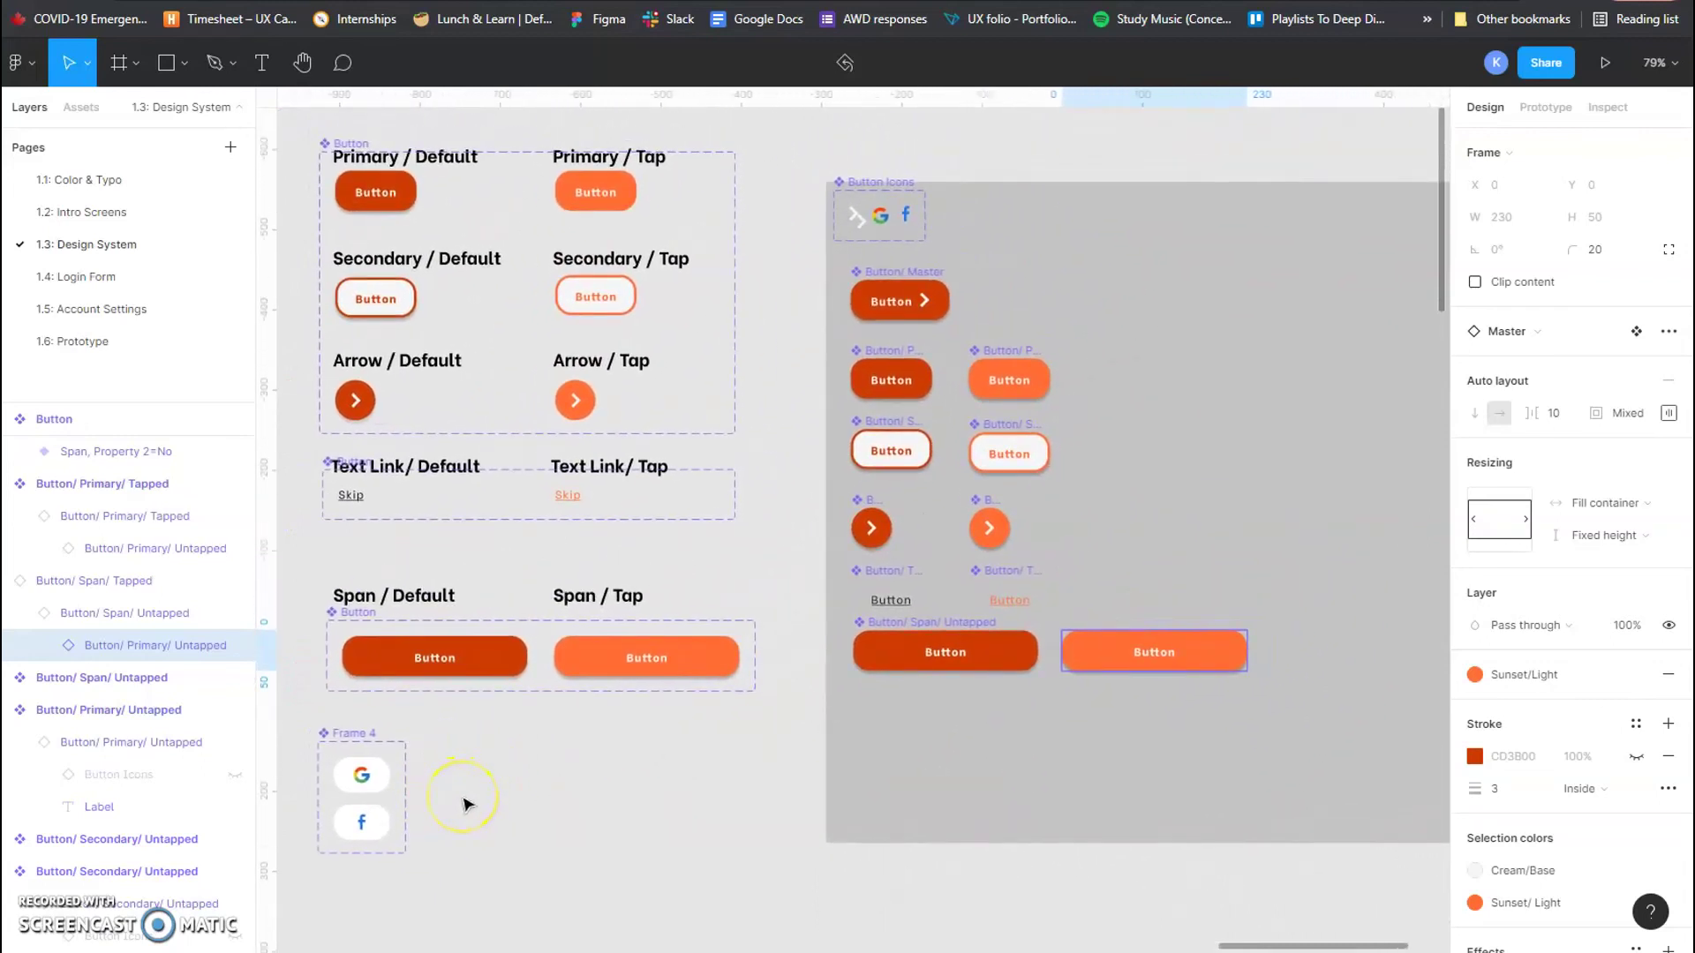
Step: Deselect the finished Button component set and pan to open space beside the board
{"action": "left_click", "coordinate": [477, 720]}
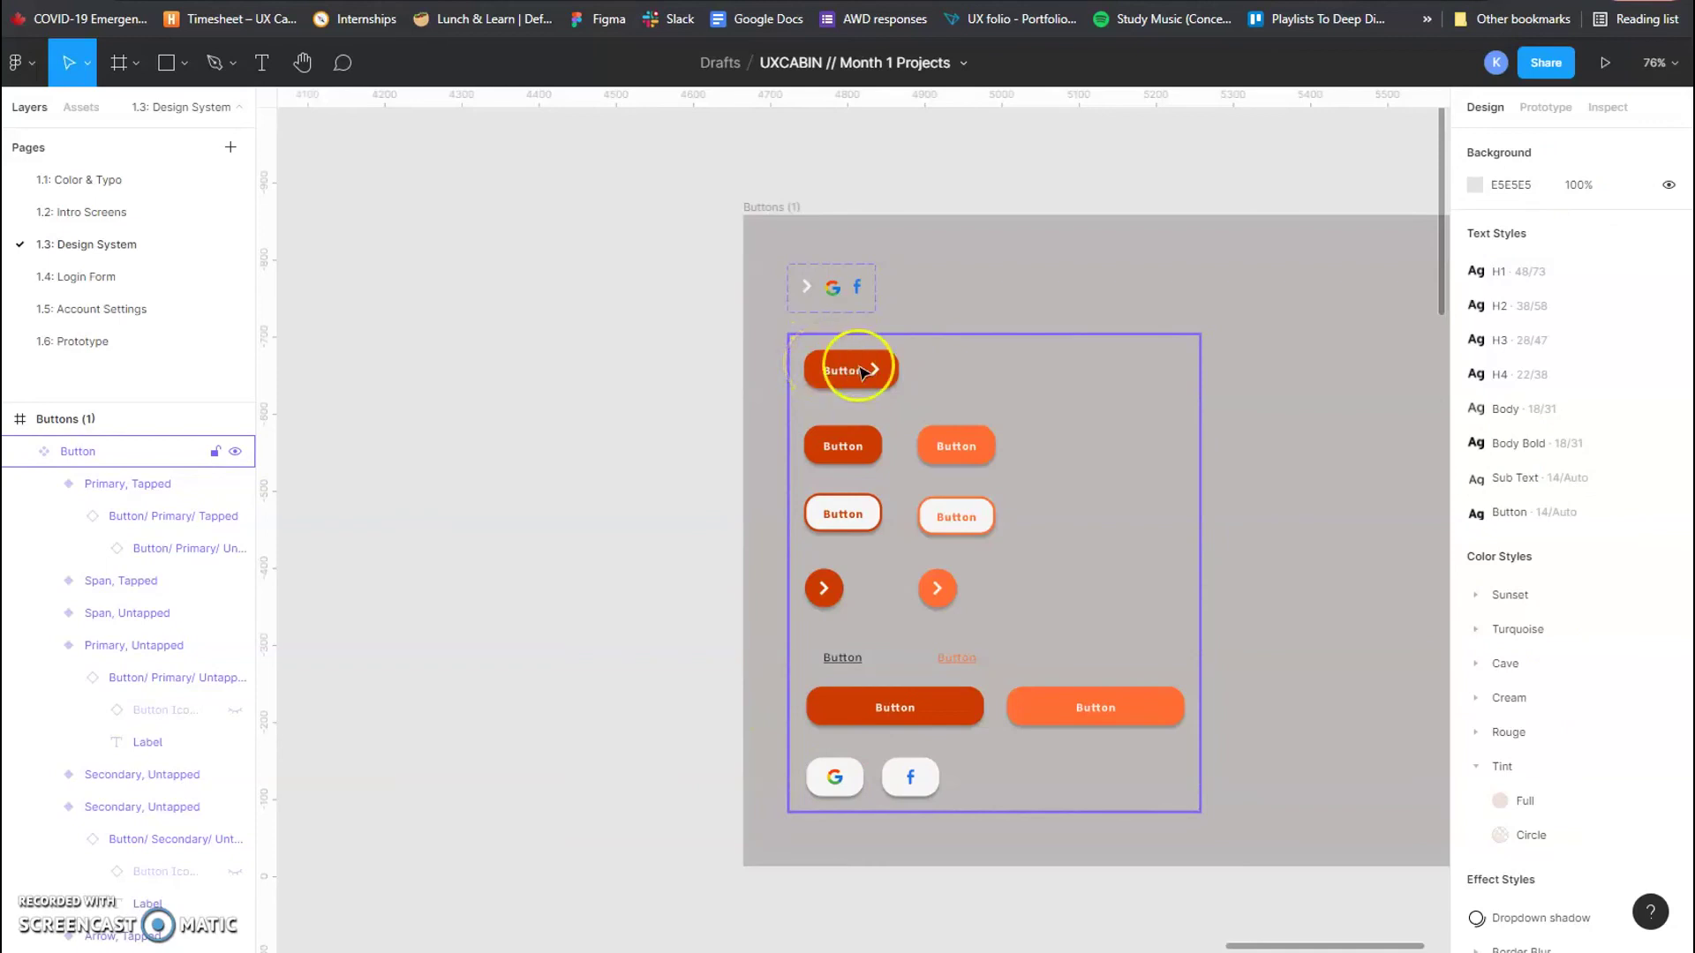
{"action": "left_click", "coordinate": [548, 485]}
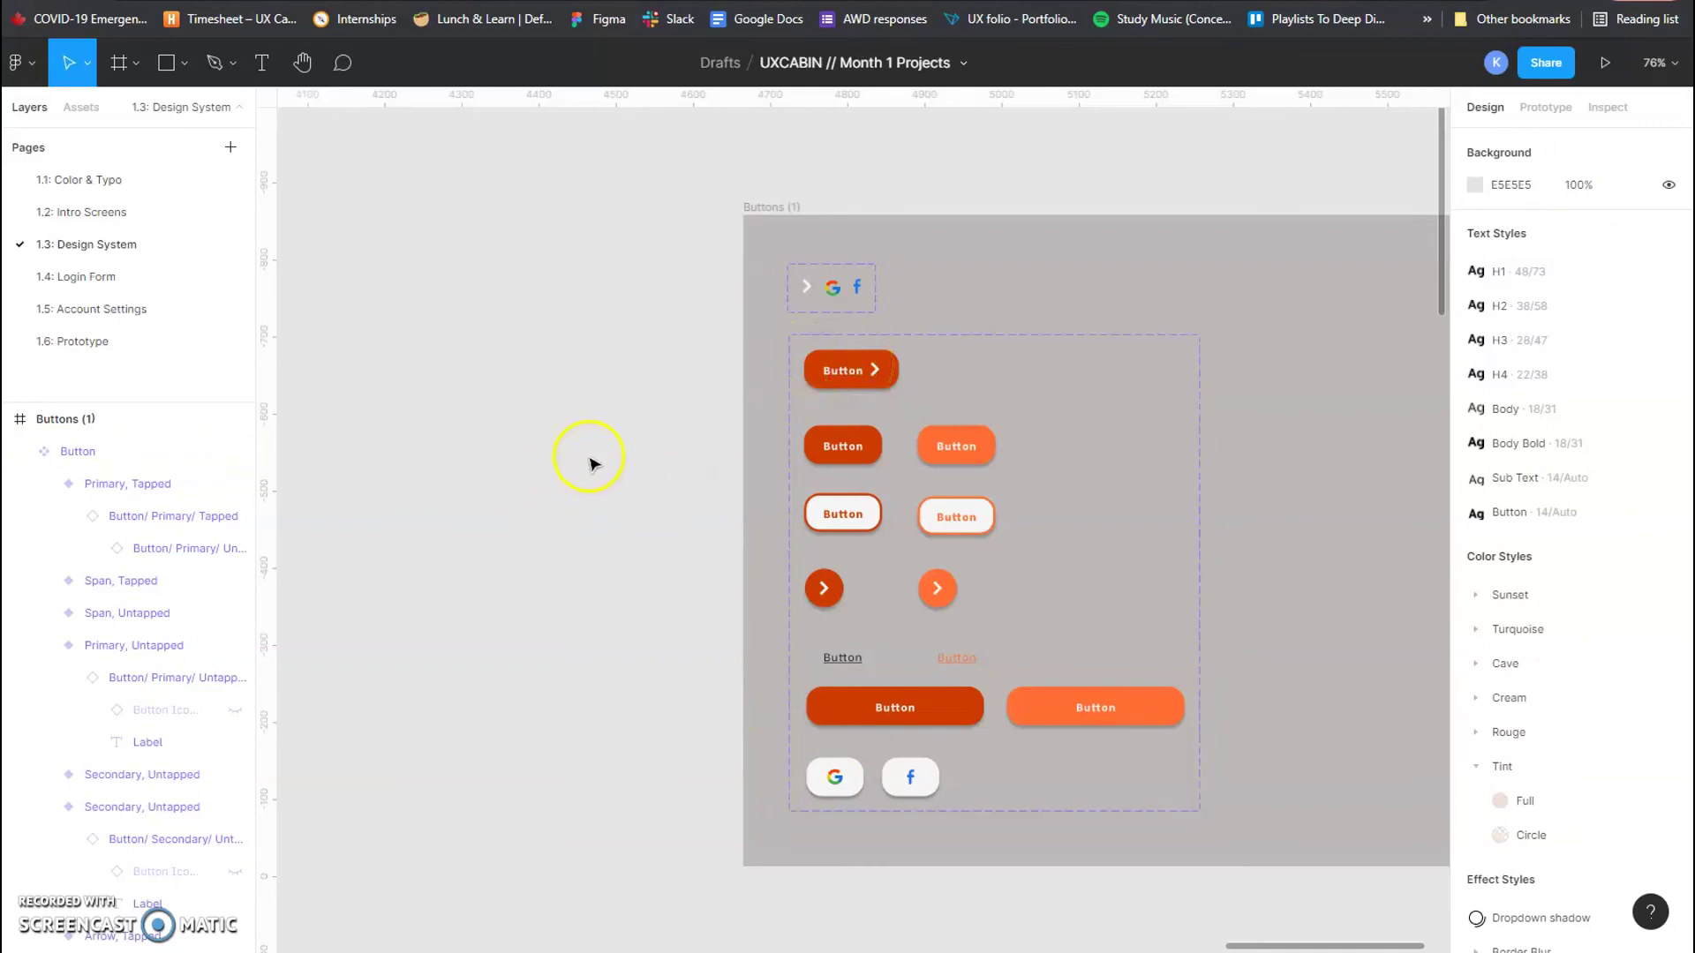
{"action": "left_click_drag", "start_coordinate": [535, 457], "coordinate": [753, 468]}
Step: Create a frame from the iPhone 13 Pro Max preset and center it in view
{"action": "left_click", "coordinate": [119, 62]}
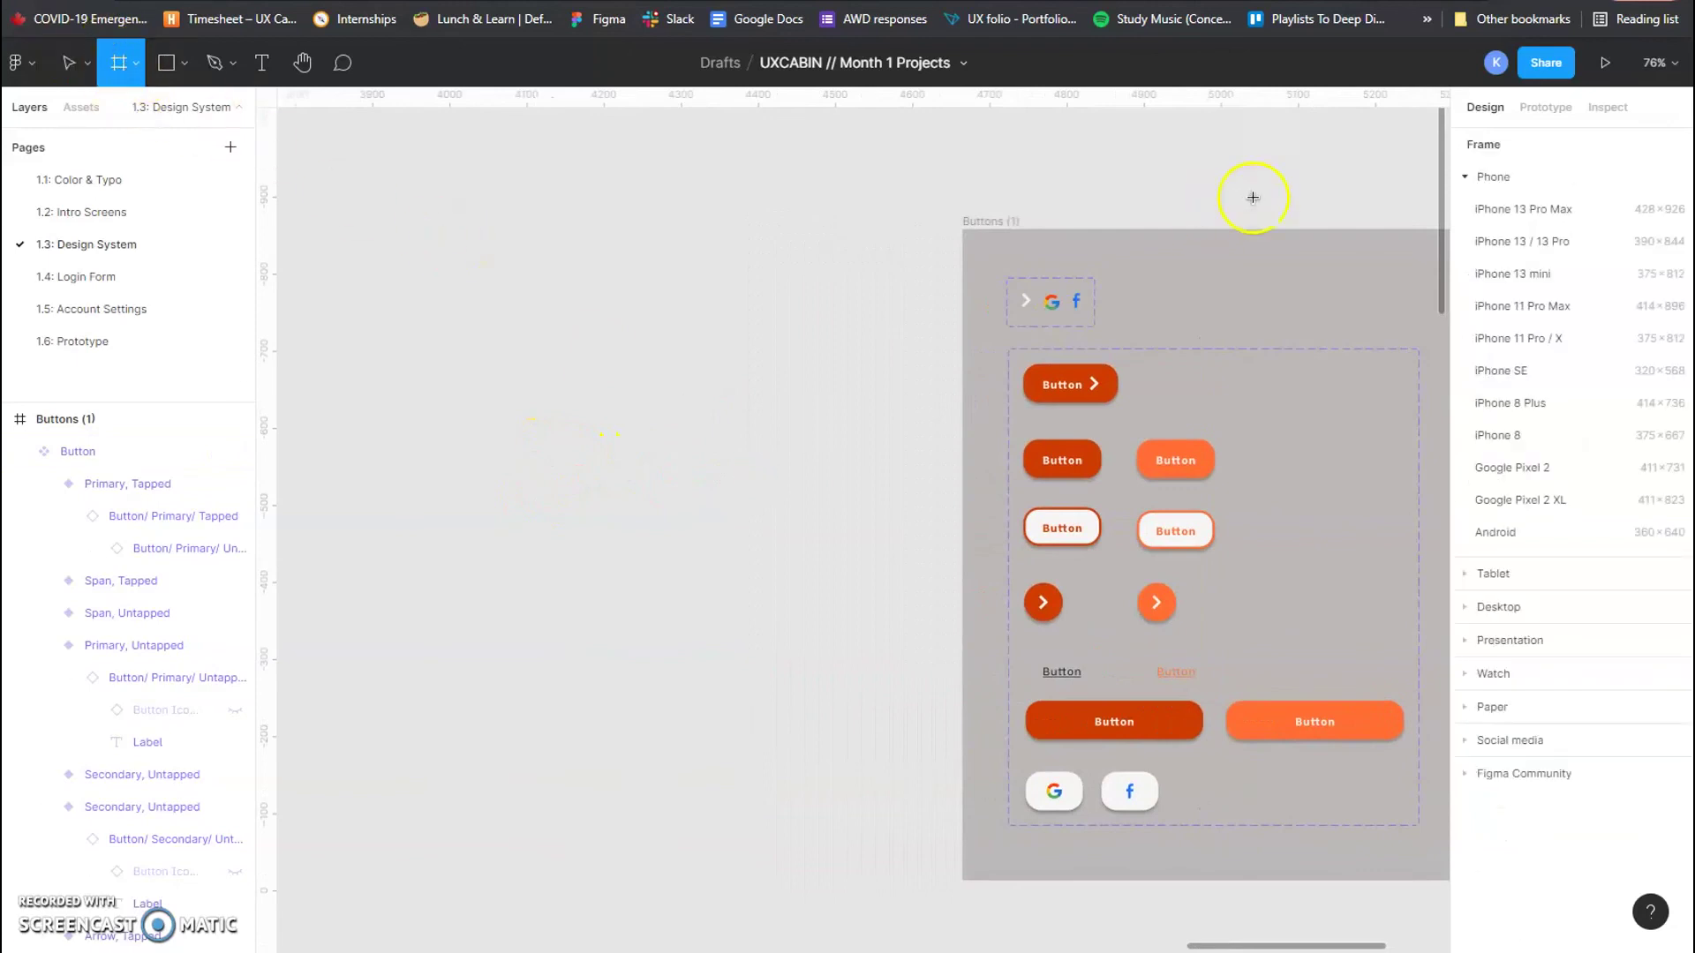
{"action": "left_click", "coordinate": [1509, 213]}
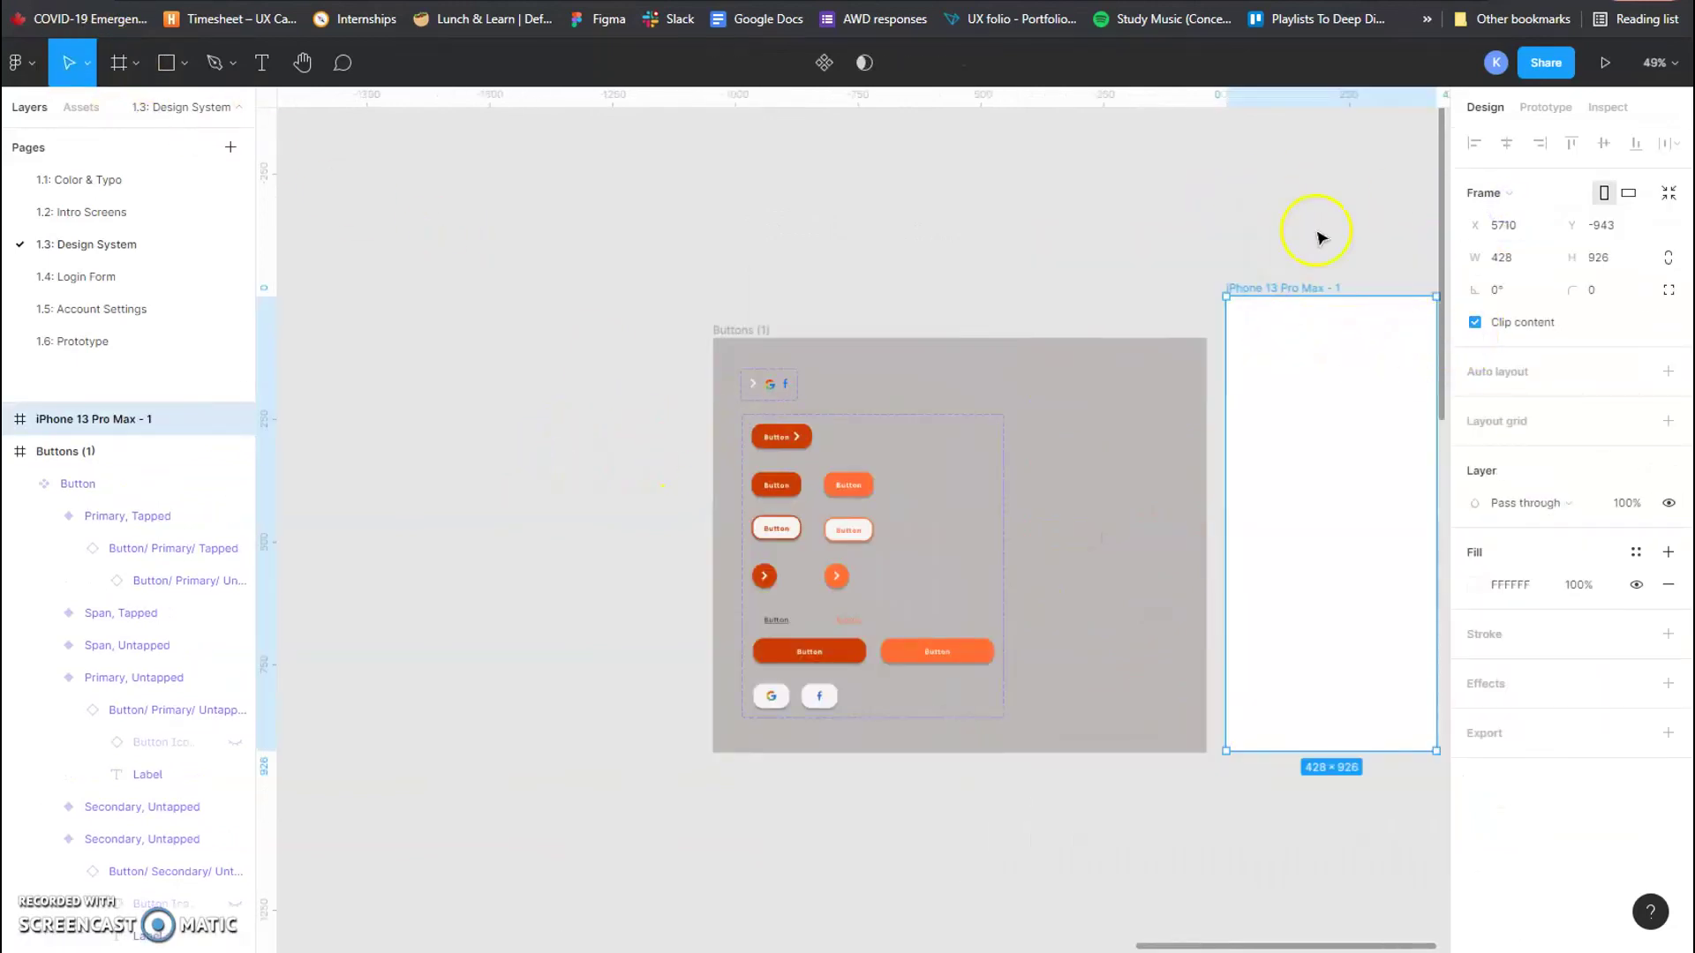
{"action": "scroll", "coordinate": [912, 393], "scroll_direction": "right", "scroll_amount": 5}
{"action": "scroll", "coordinate": [907, 394], "scroll_direction": "up", "scroll_amount": 2}
{"action": "left_click_drag", "start_coordinate": [1092, 688], "coordinate": [1071, 538]}
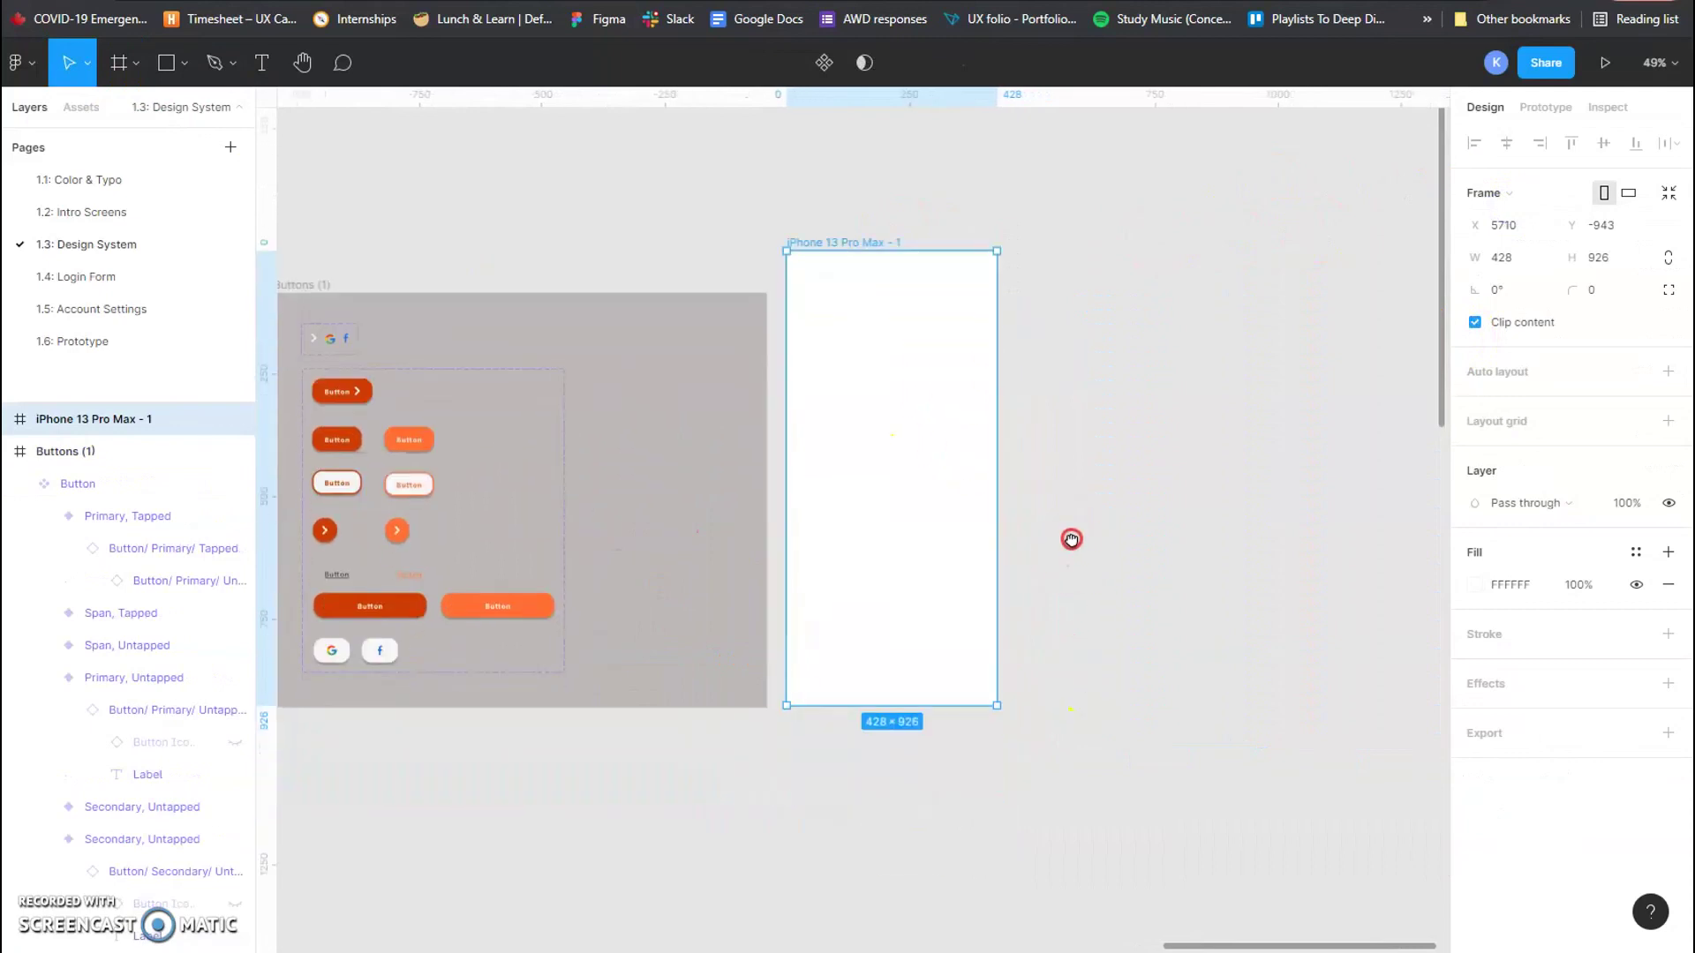
{"action": "left_click", "coordinate": [933, 584]}
Step: Drag a Button instance from Assets into the iPhone frame and set Property 1 to Span
{"action": "left_click", "coordinate": [78, 107]}
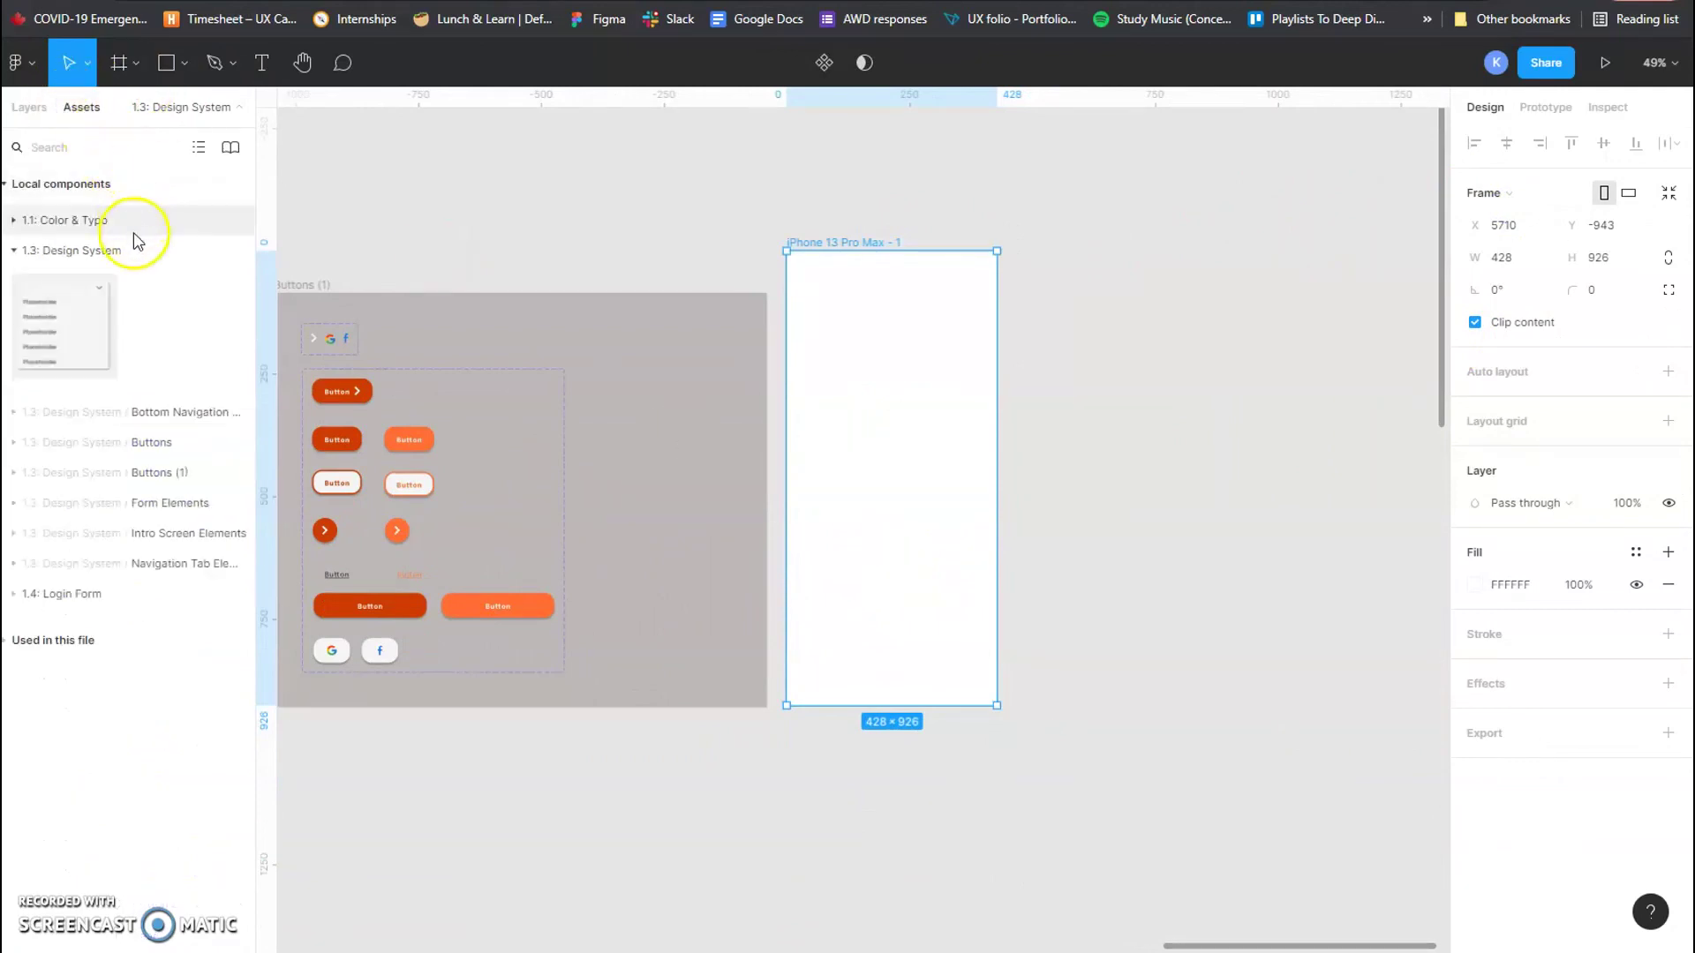
{"action": "left_click", "coordinate": [137, 481]}
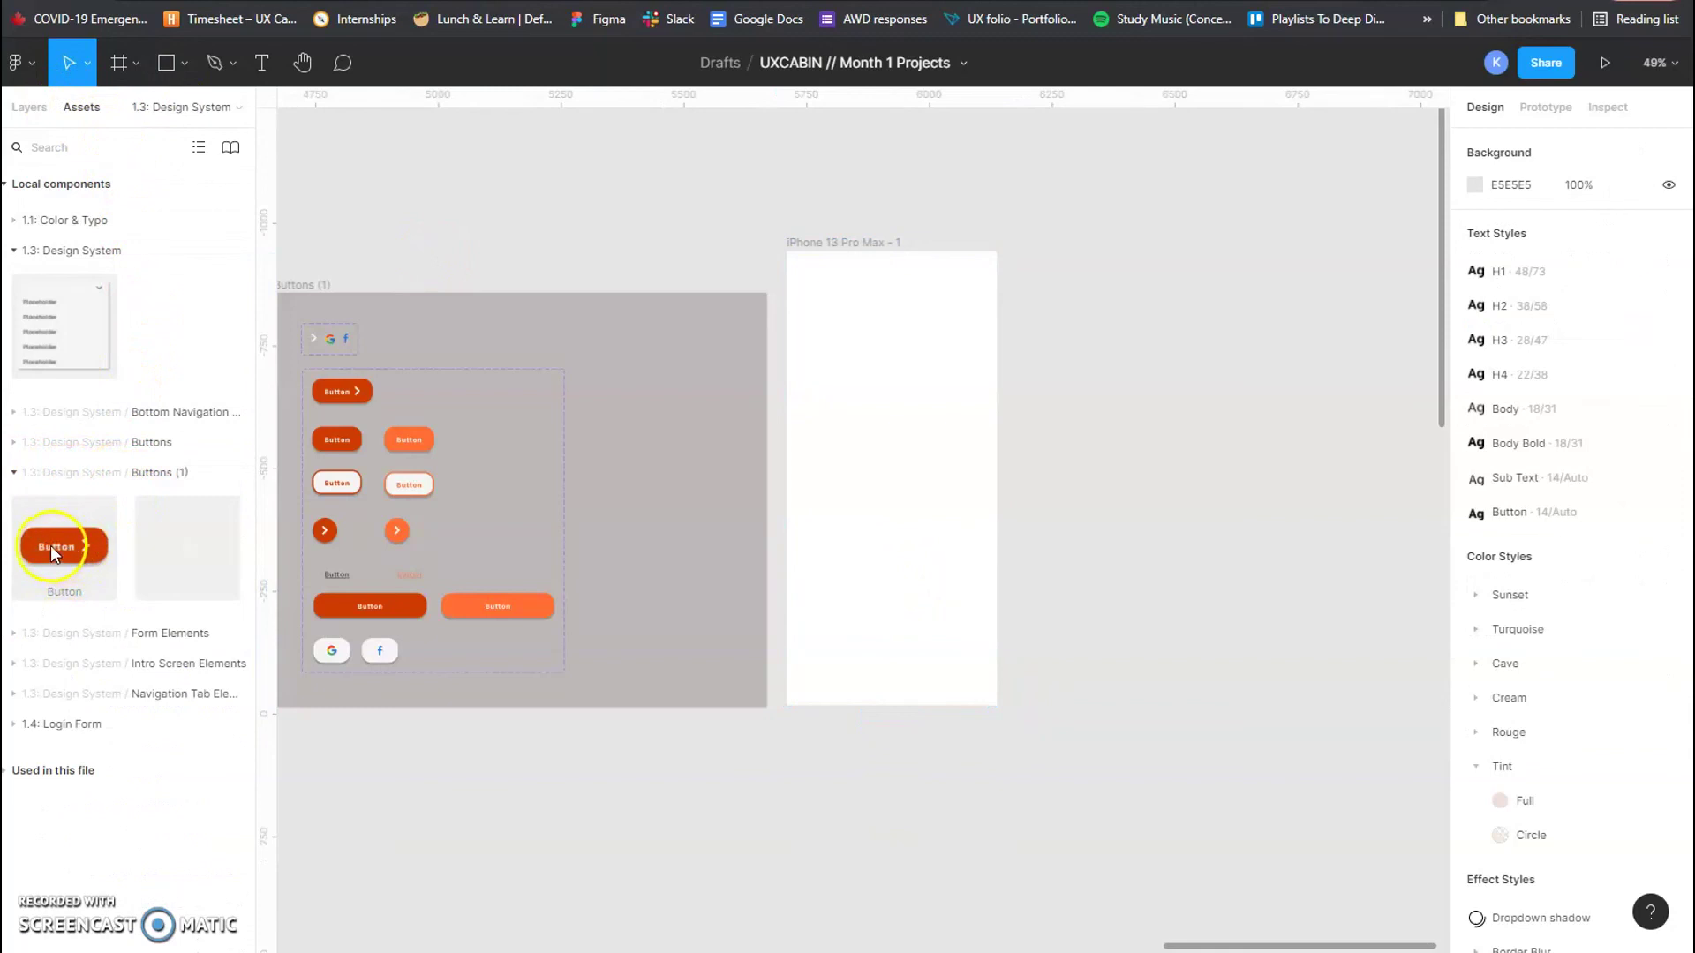
{"action": "left_click_drag", "start_coordinate": [50, 544], "coordinate": [941, 581]}
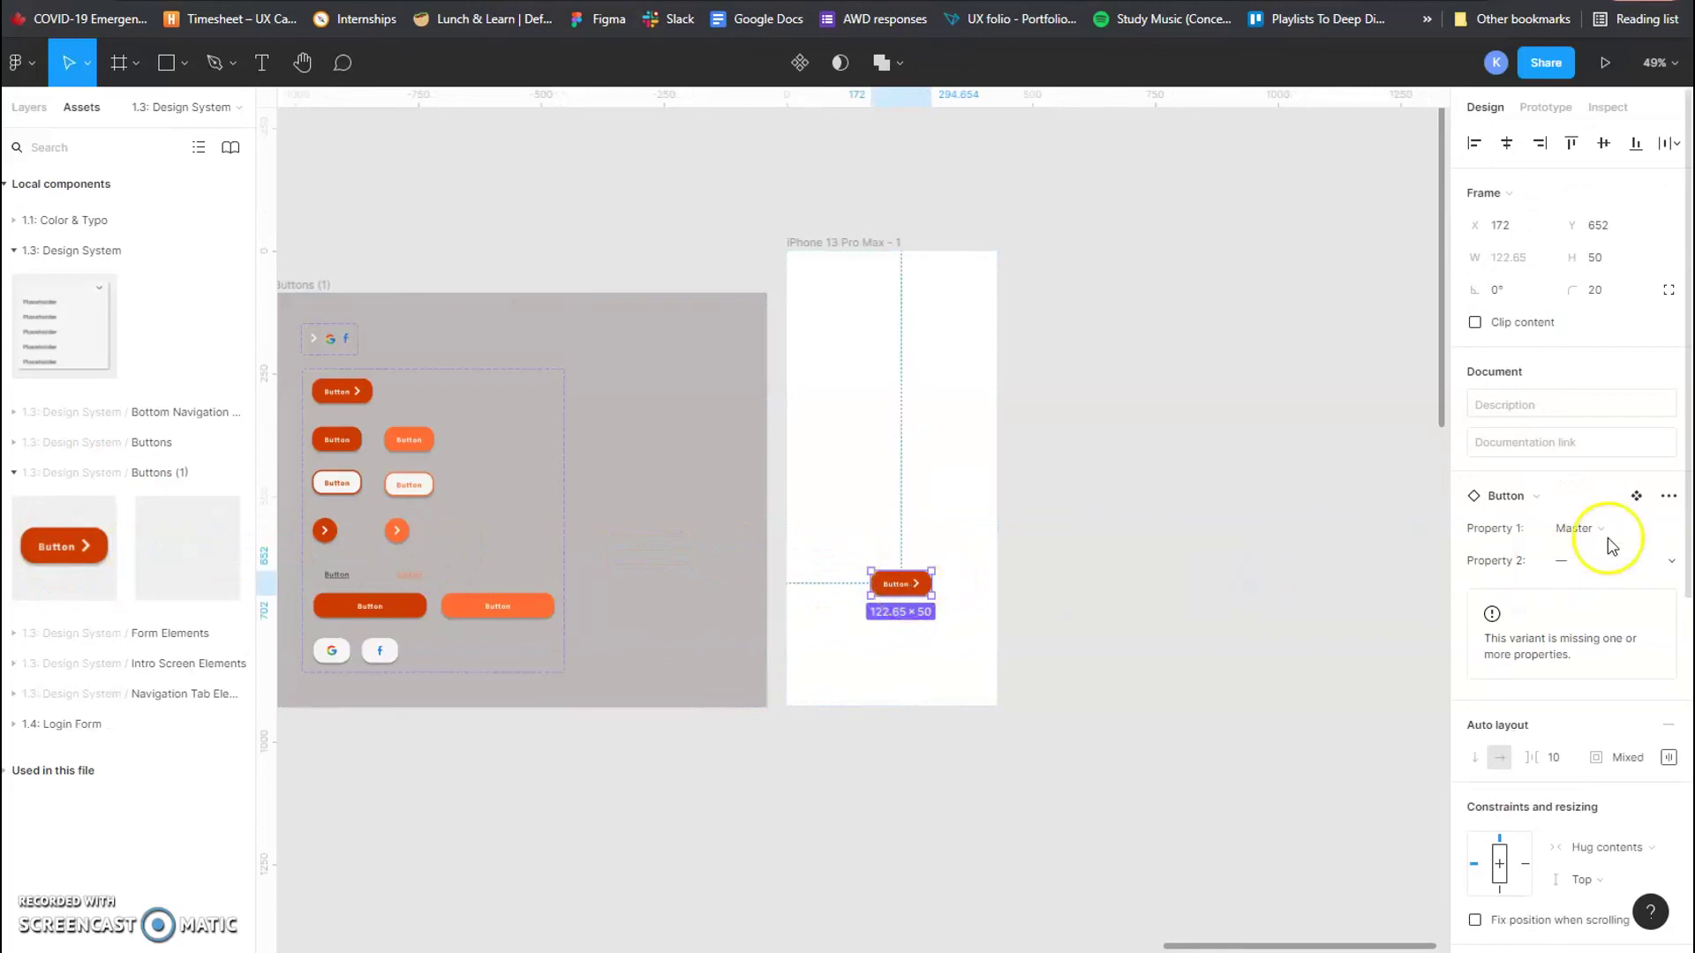
{"action": "left_click", "coordinate": [1671, 530]}
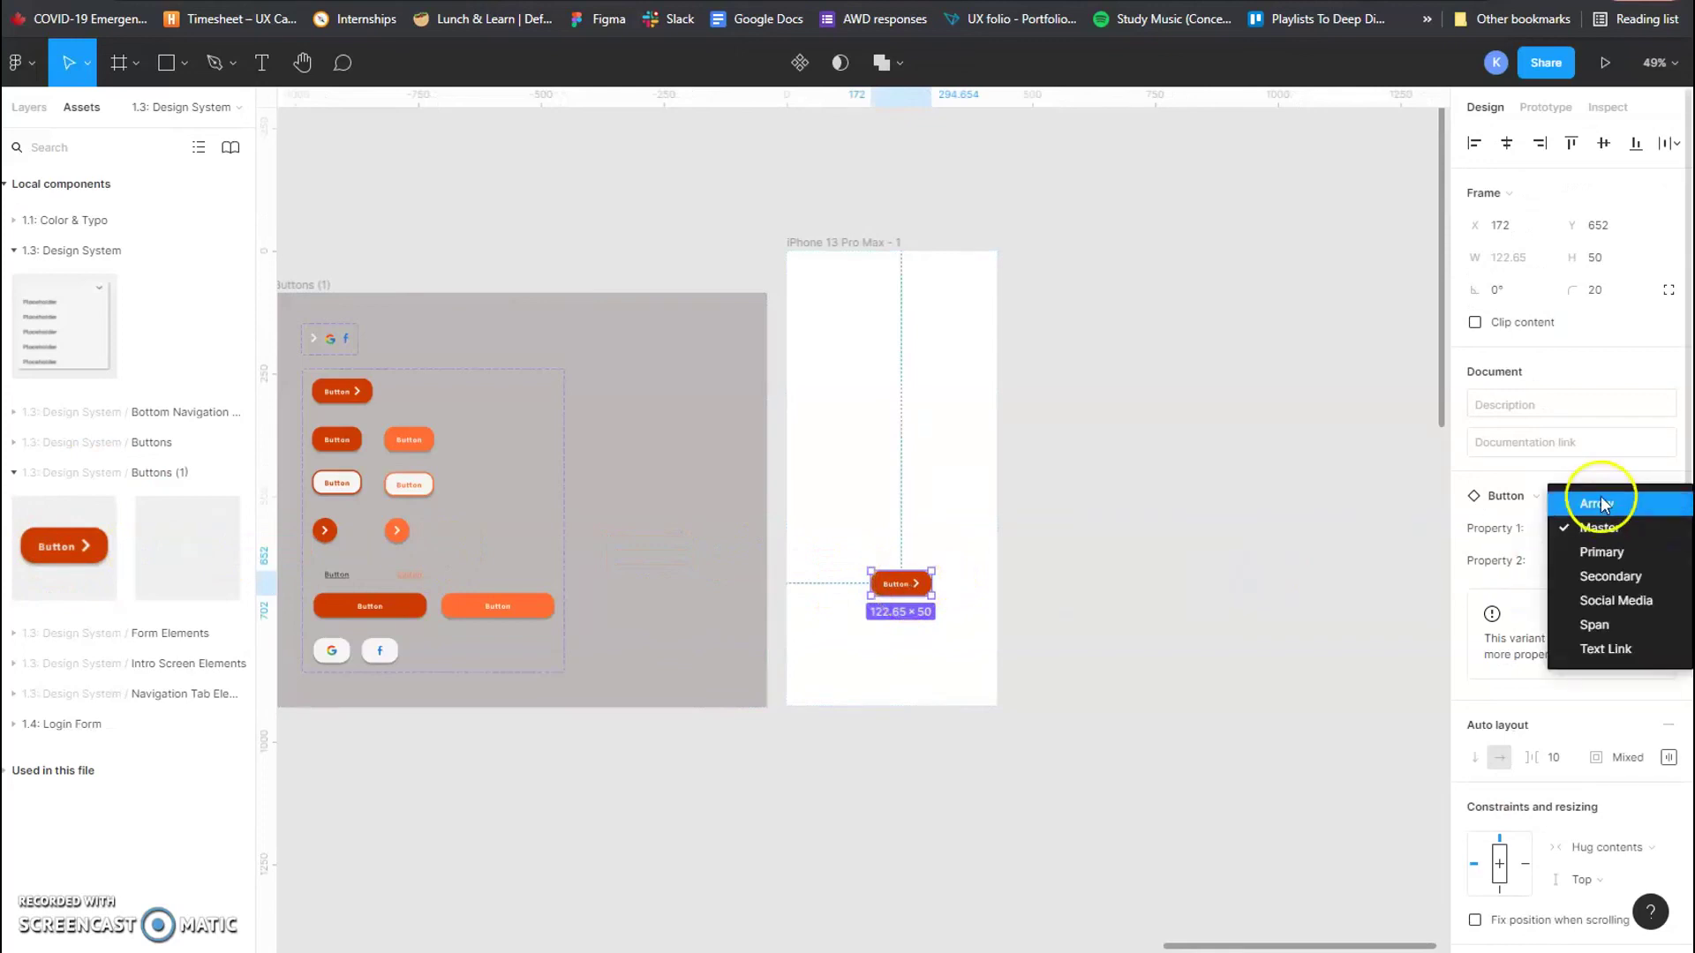
{"action": "left_click", "coordinate": [1598, 627]}
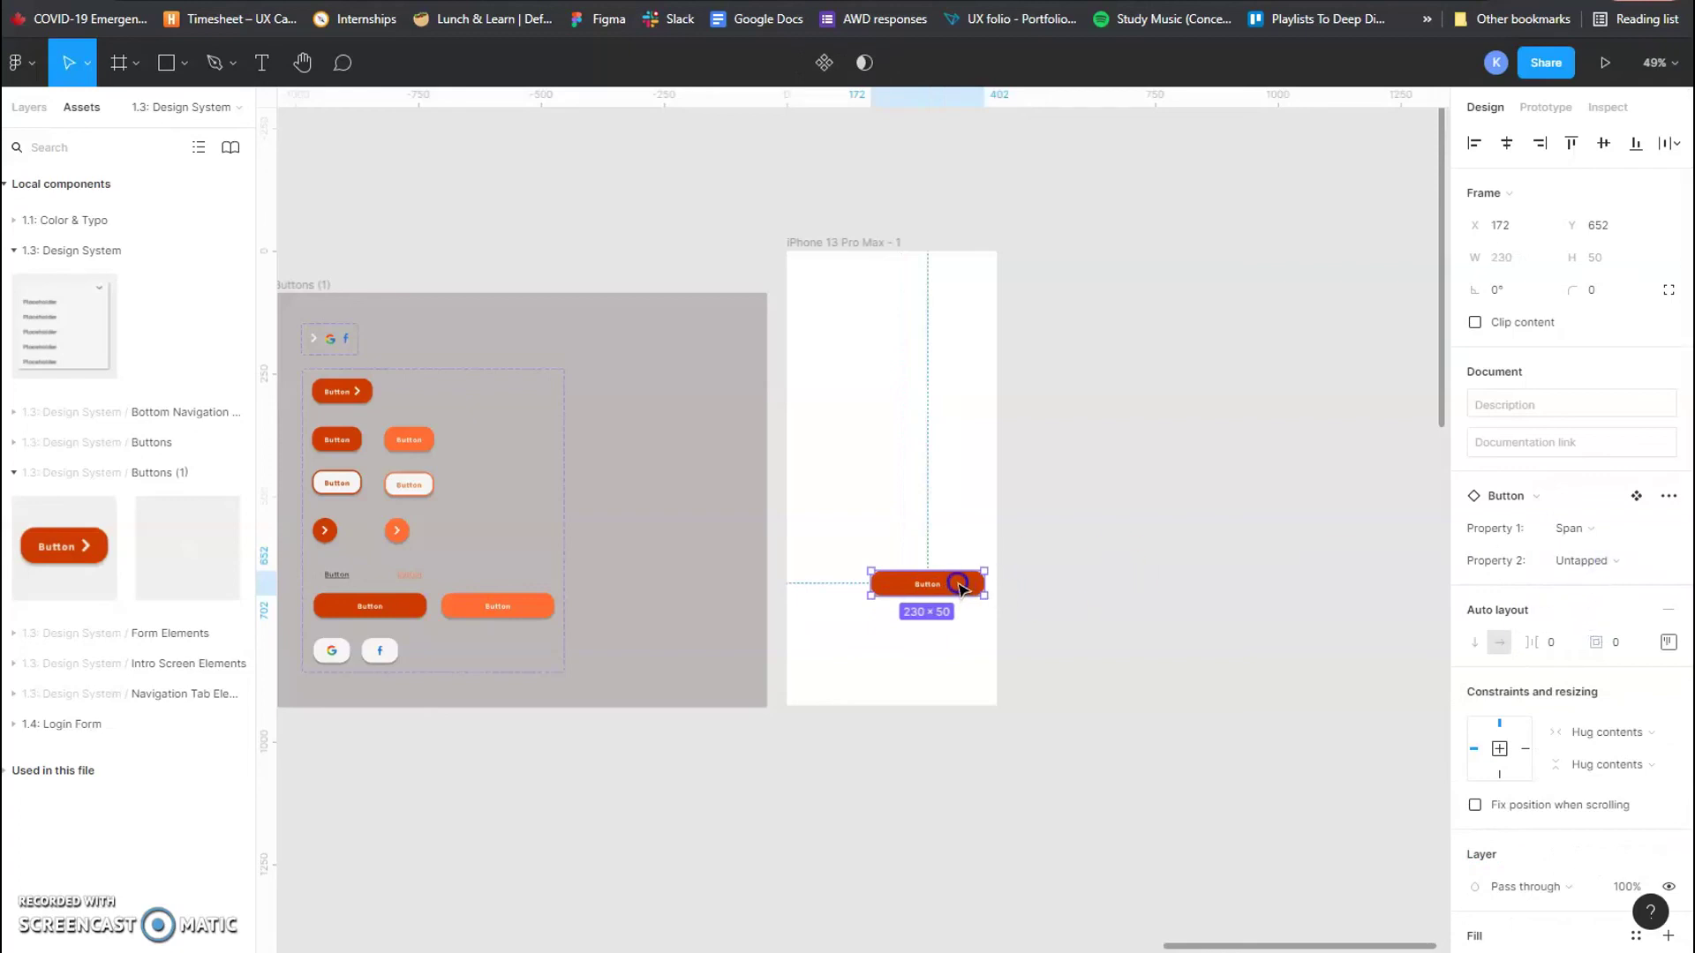
{"action": "left_click_drag", "start_coordinate": [960, 587], "coordinate": [923, 559]}
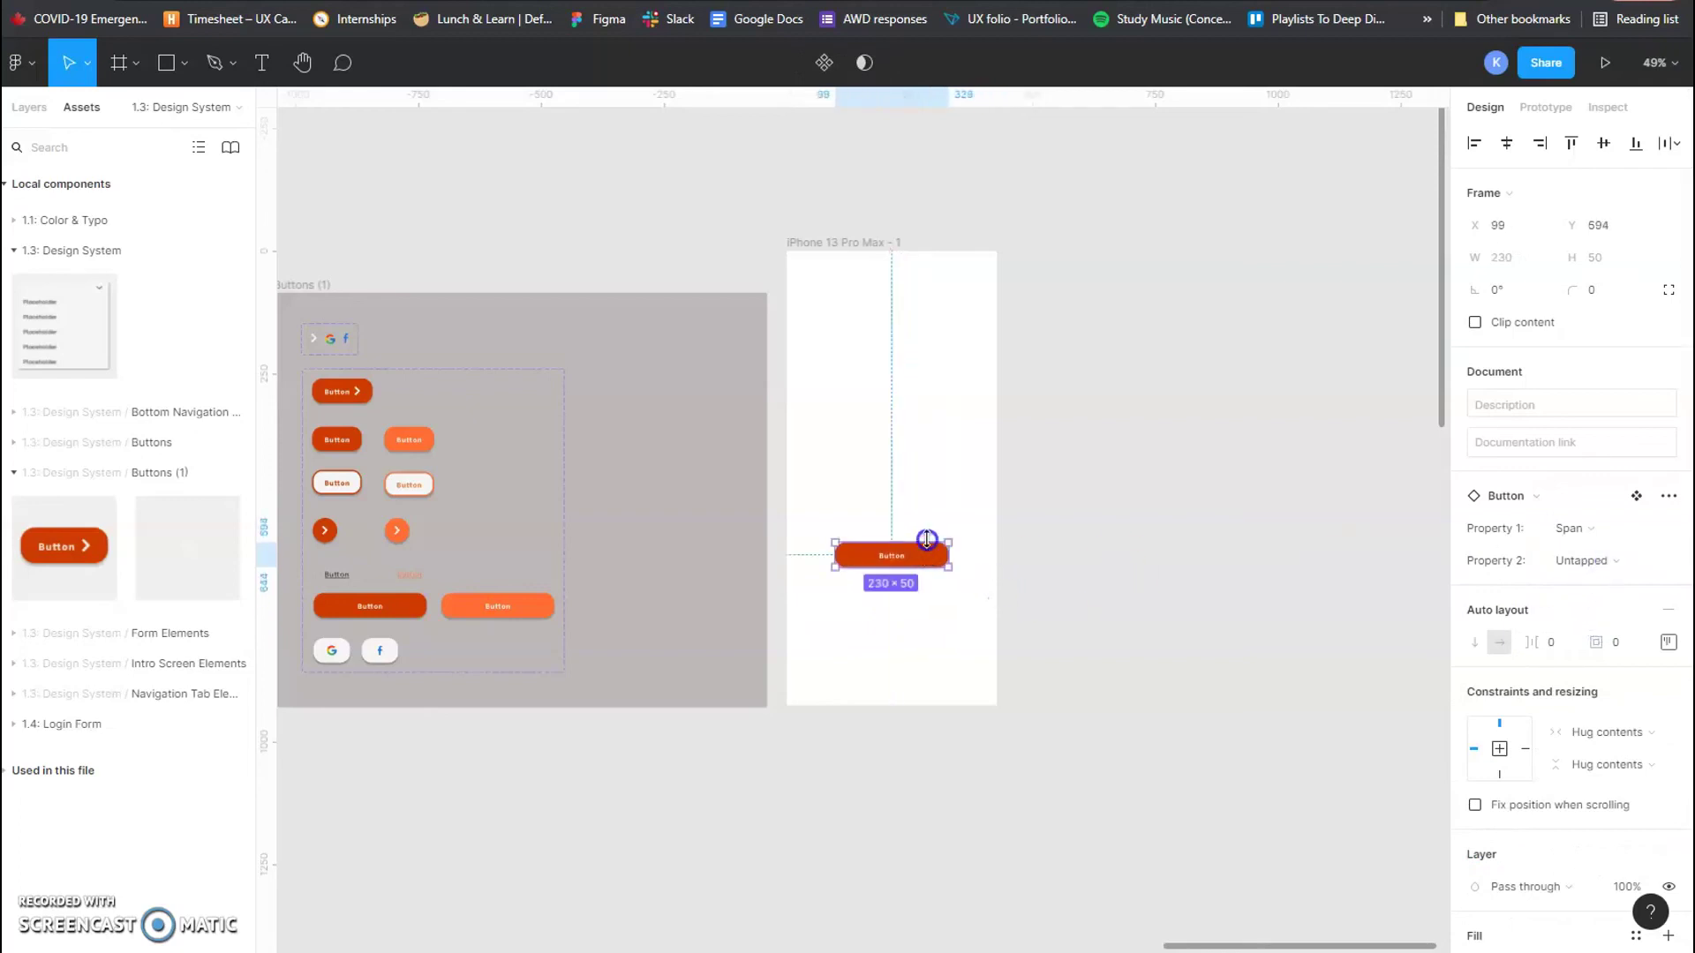
Step: Add a second Button instance set to Arrow at the frame's bottom-right, then go to its main component
{"action": "left_click_drag", "start_coordinate": [79, 548], "coordinate": [929, 642]}
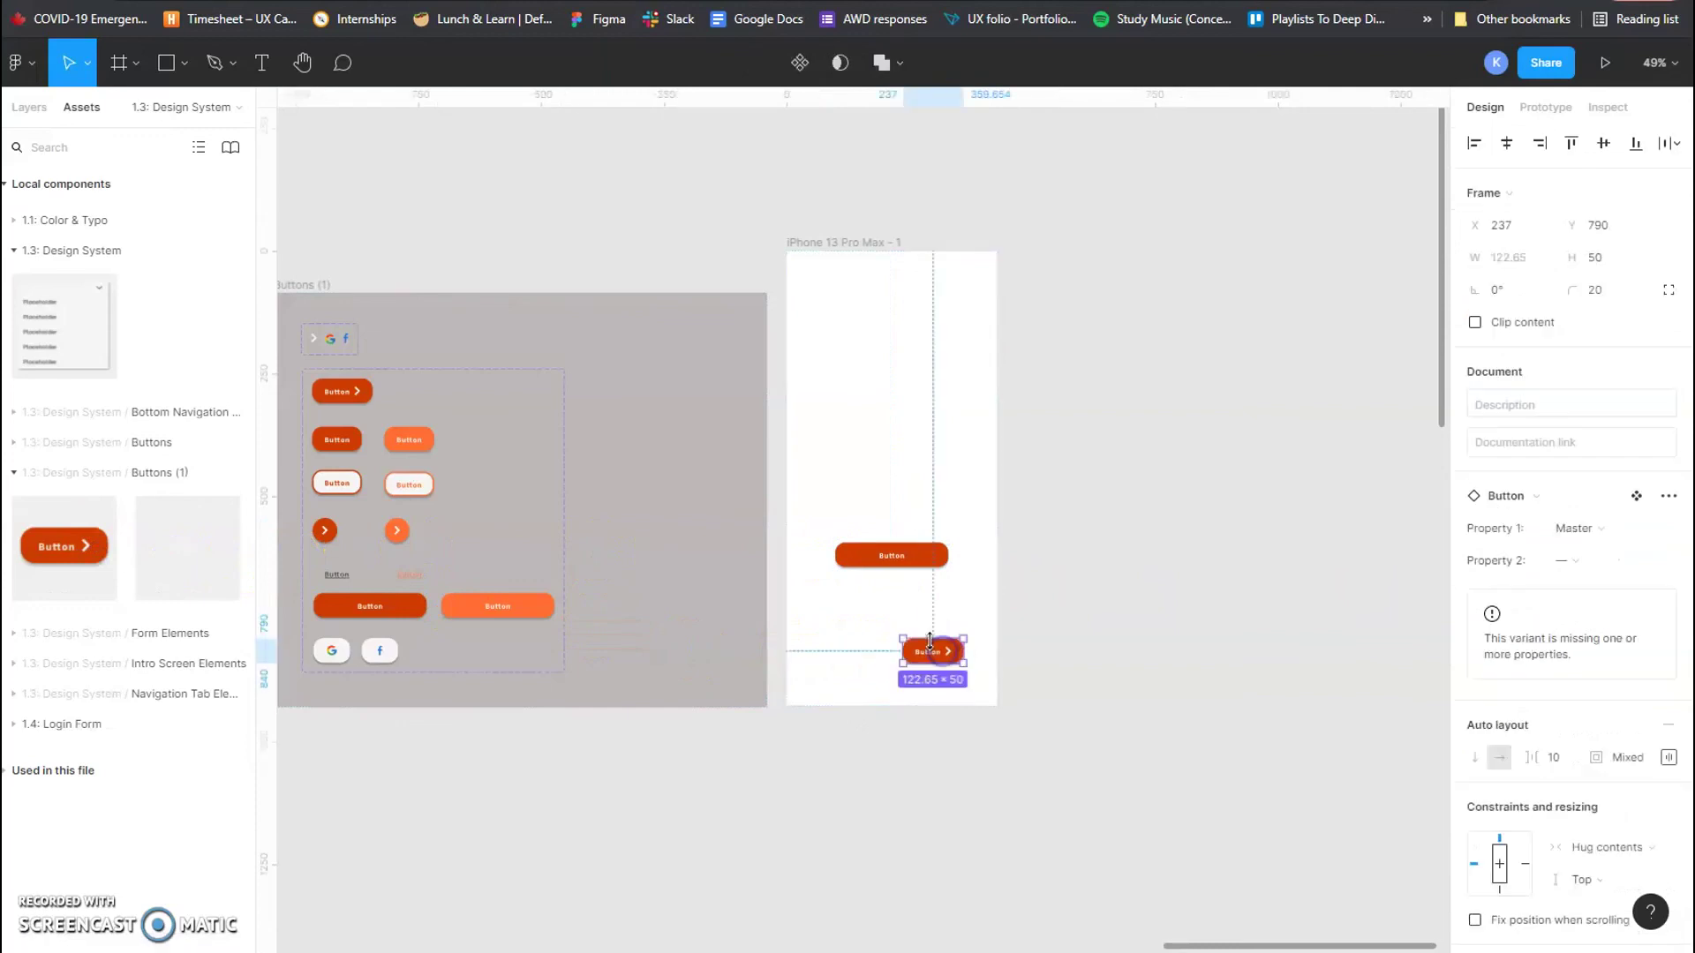
{"action": "left_click", "coordinate": [1650, 530]}
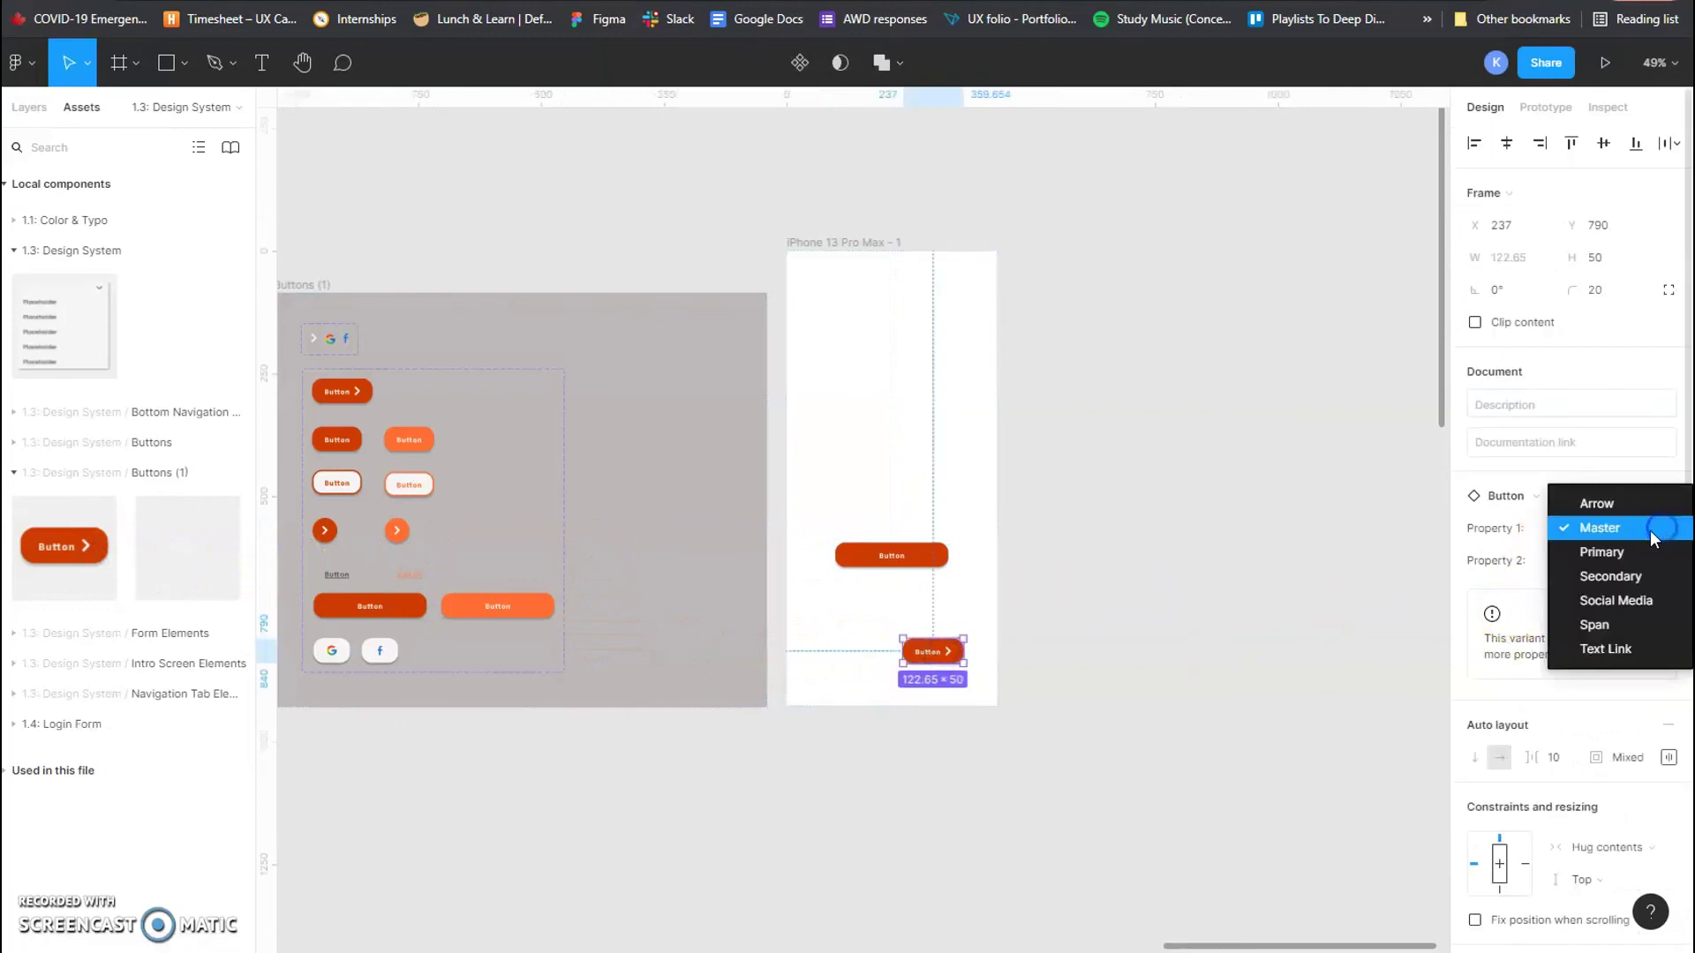
{"action": "left_click", "coordinate": [1607, 506]}
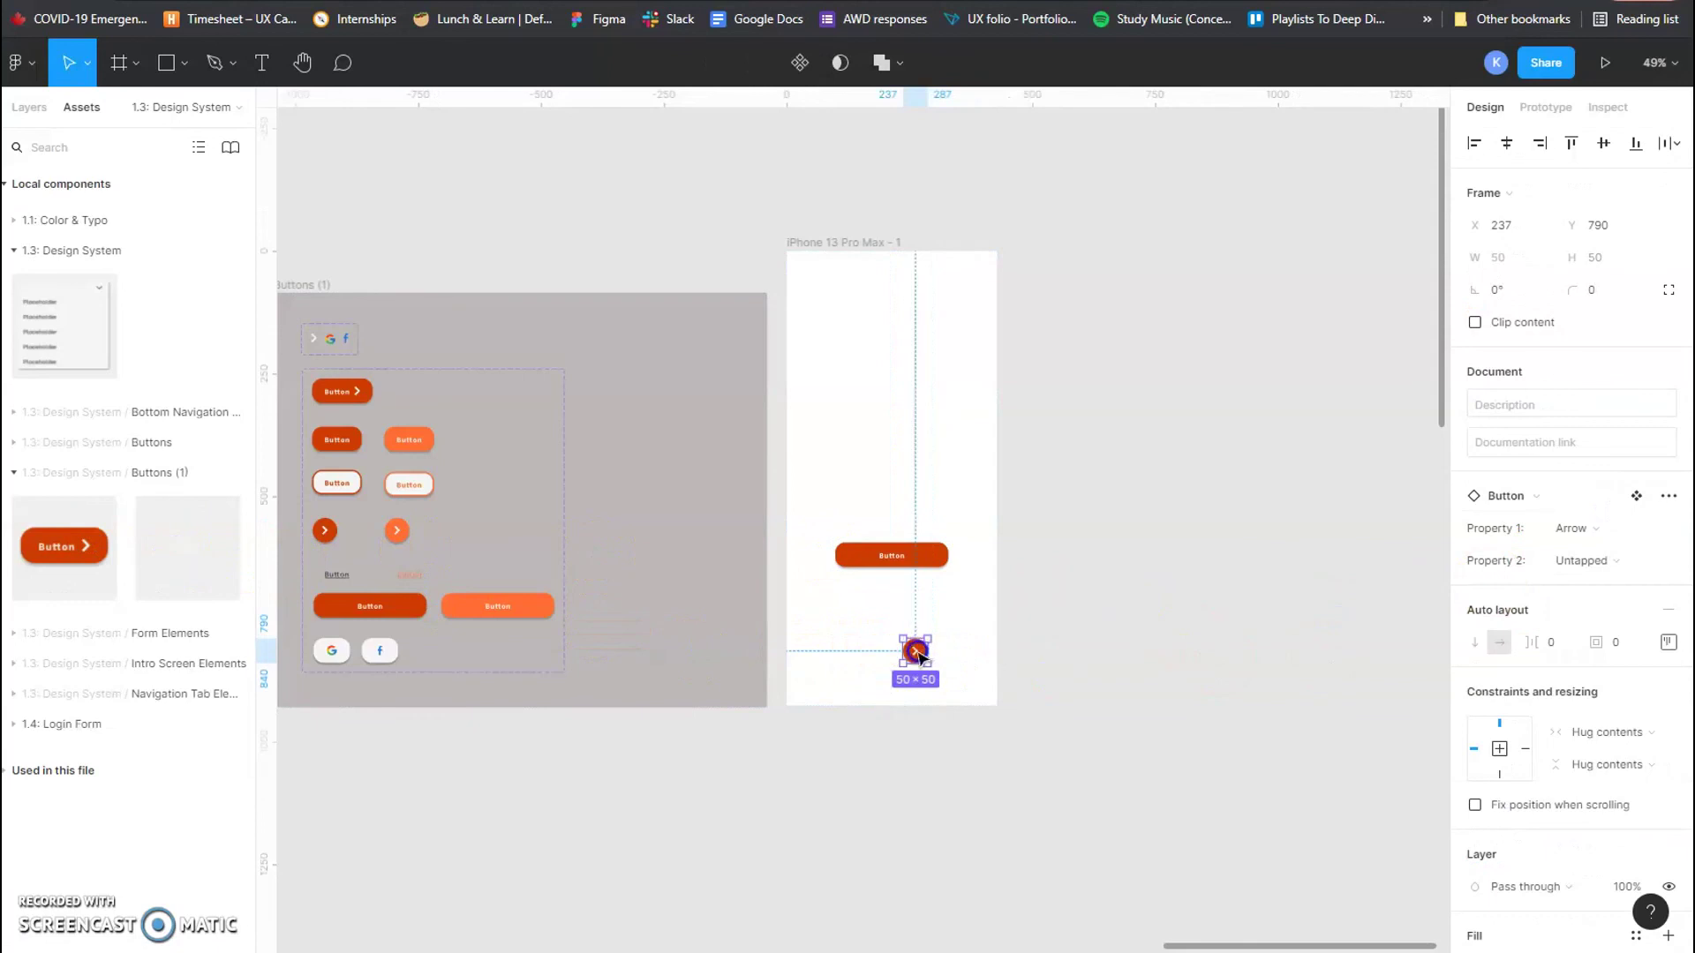
{"action": "left_click_drag", "start_coordinate": [918, 654], "coordinate": [964, 682]}
{"action": "left_click", "coordinate": [1596, 543]}
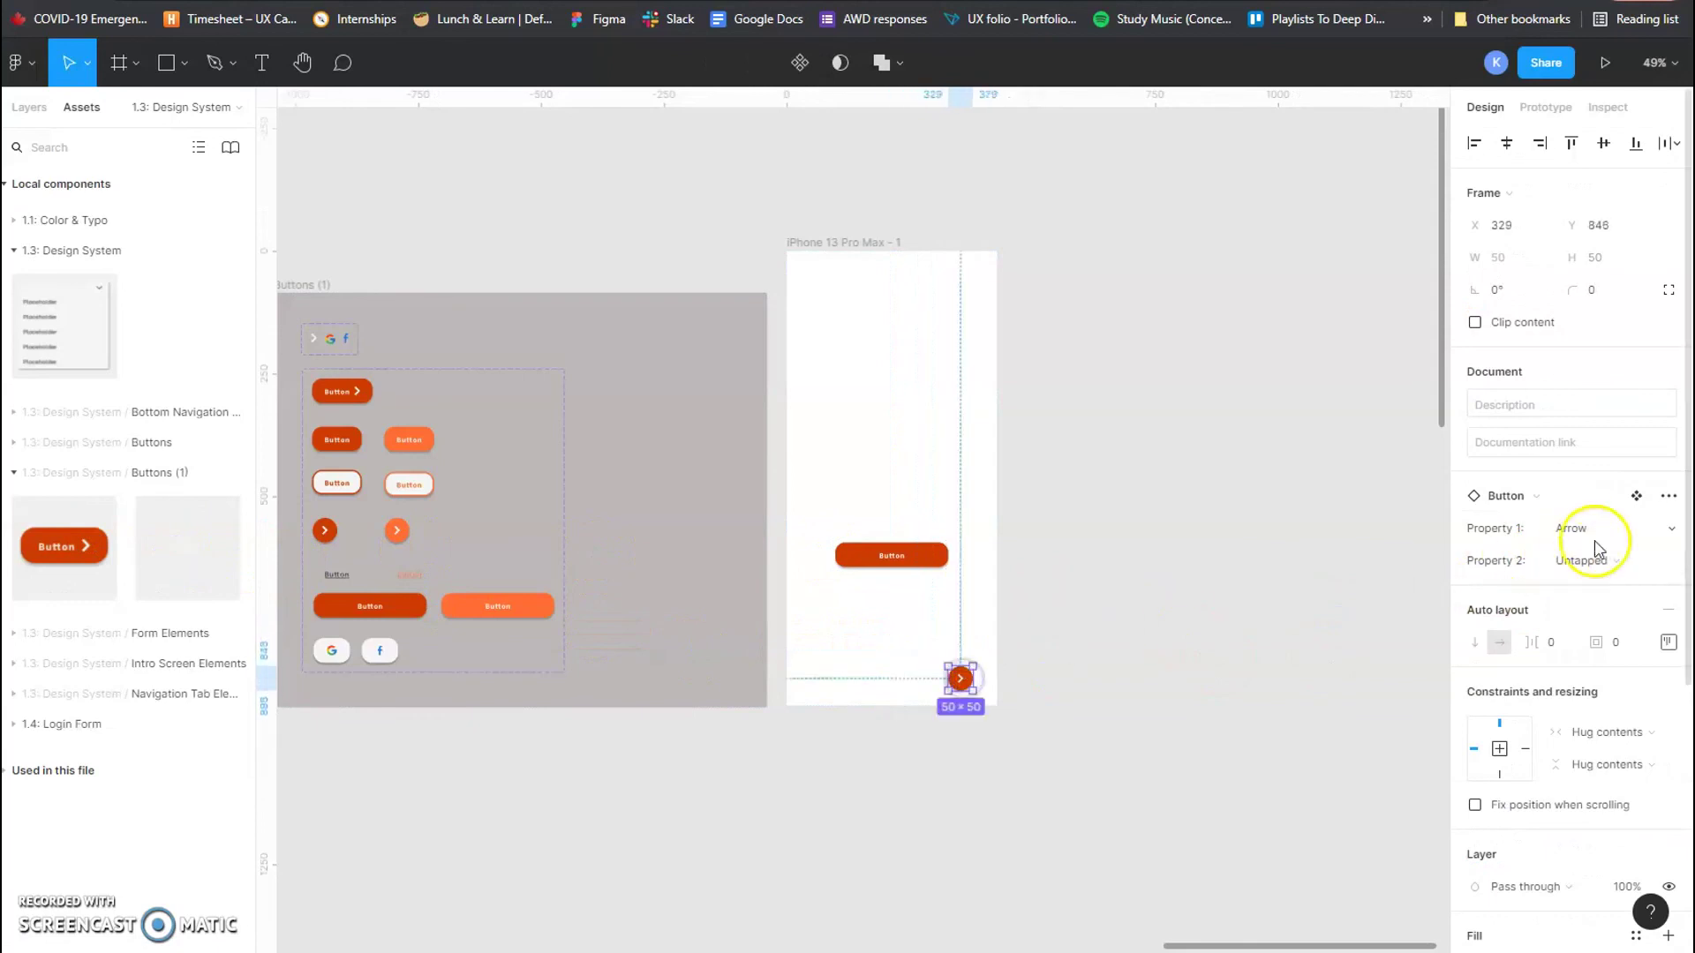
{"action": "left_click", "coordinate": [1672, 532]}
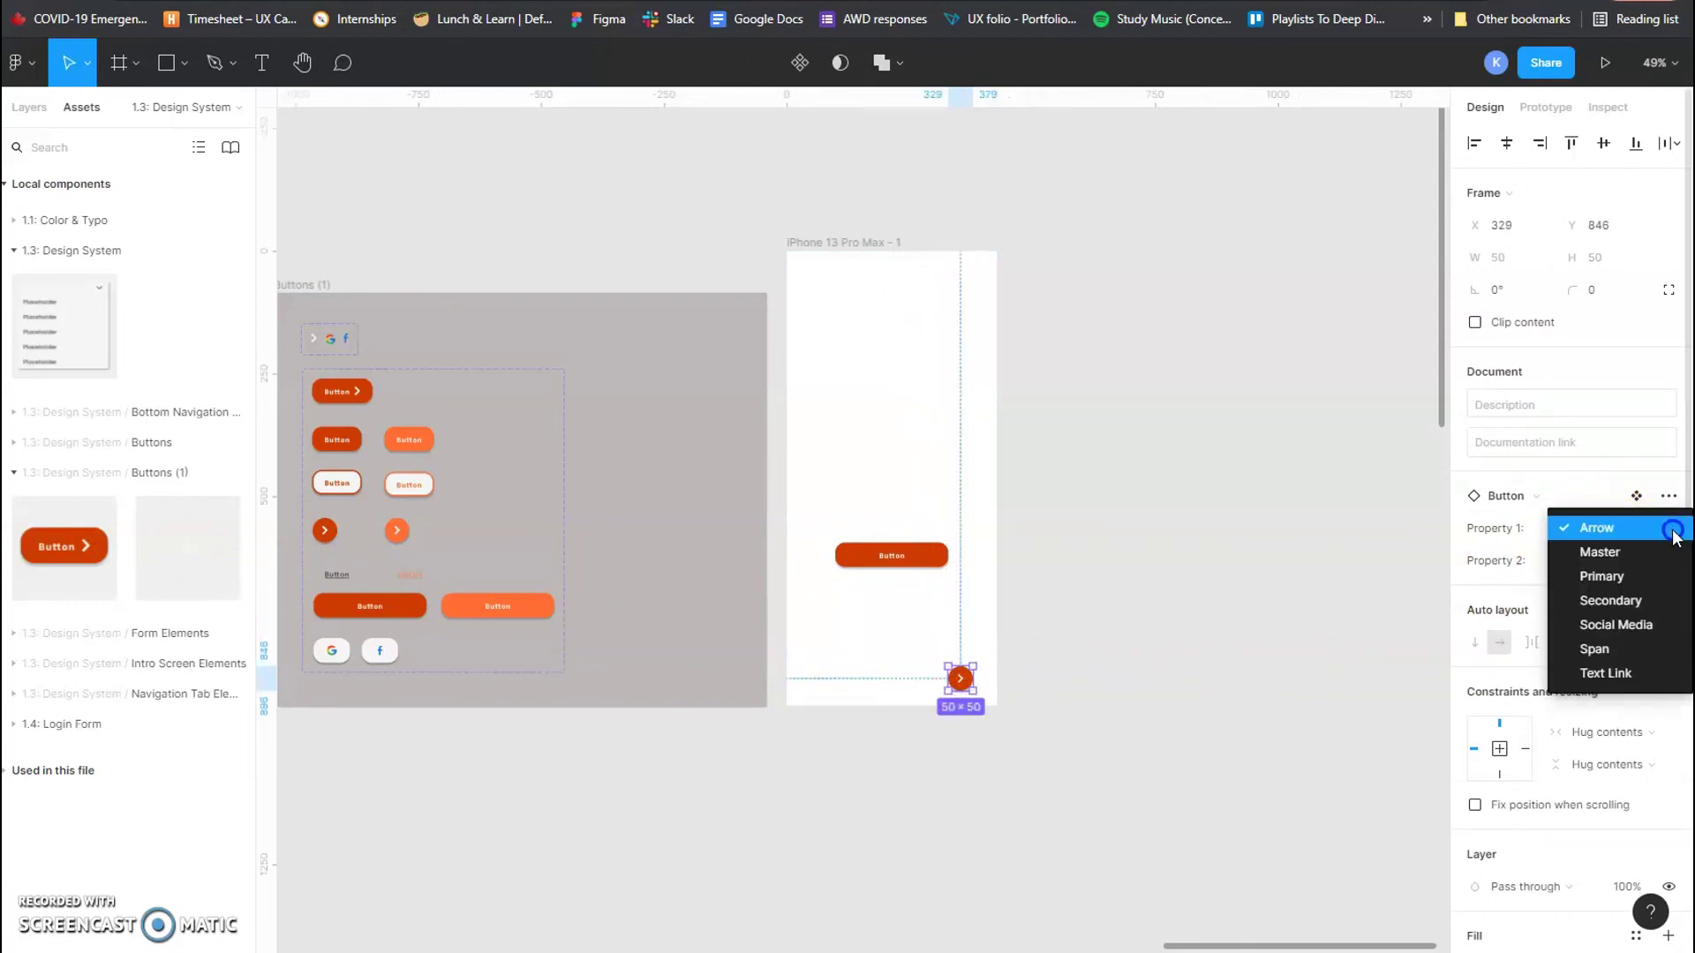
{"action": "left_click", "coordinate": [1592, 490]}
{"action": "left_click", "coordinate": [1592, 490]}
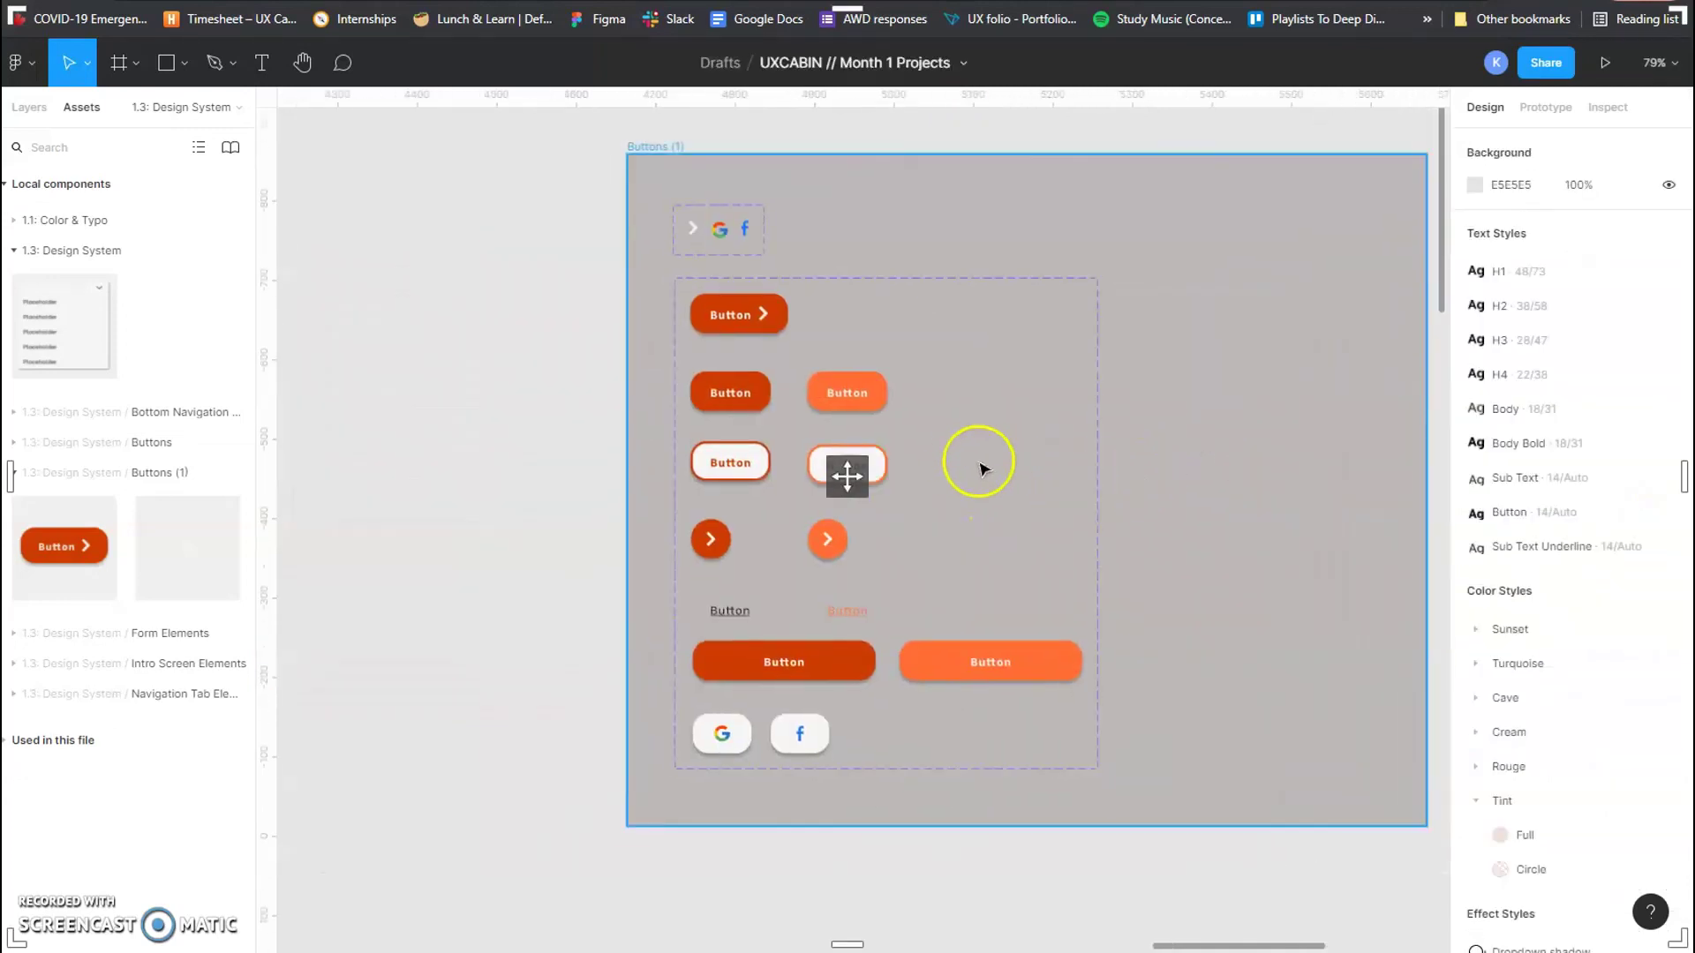
Step: Drag the top Button/ Master's bottom edge down so its height reads 76
{"action": "scroll", "coordinate": [984, 468], "scroll_direction": "up", "scroll_amount": 5}
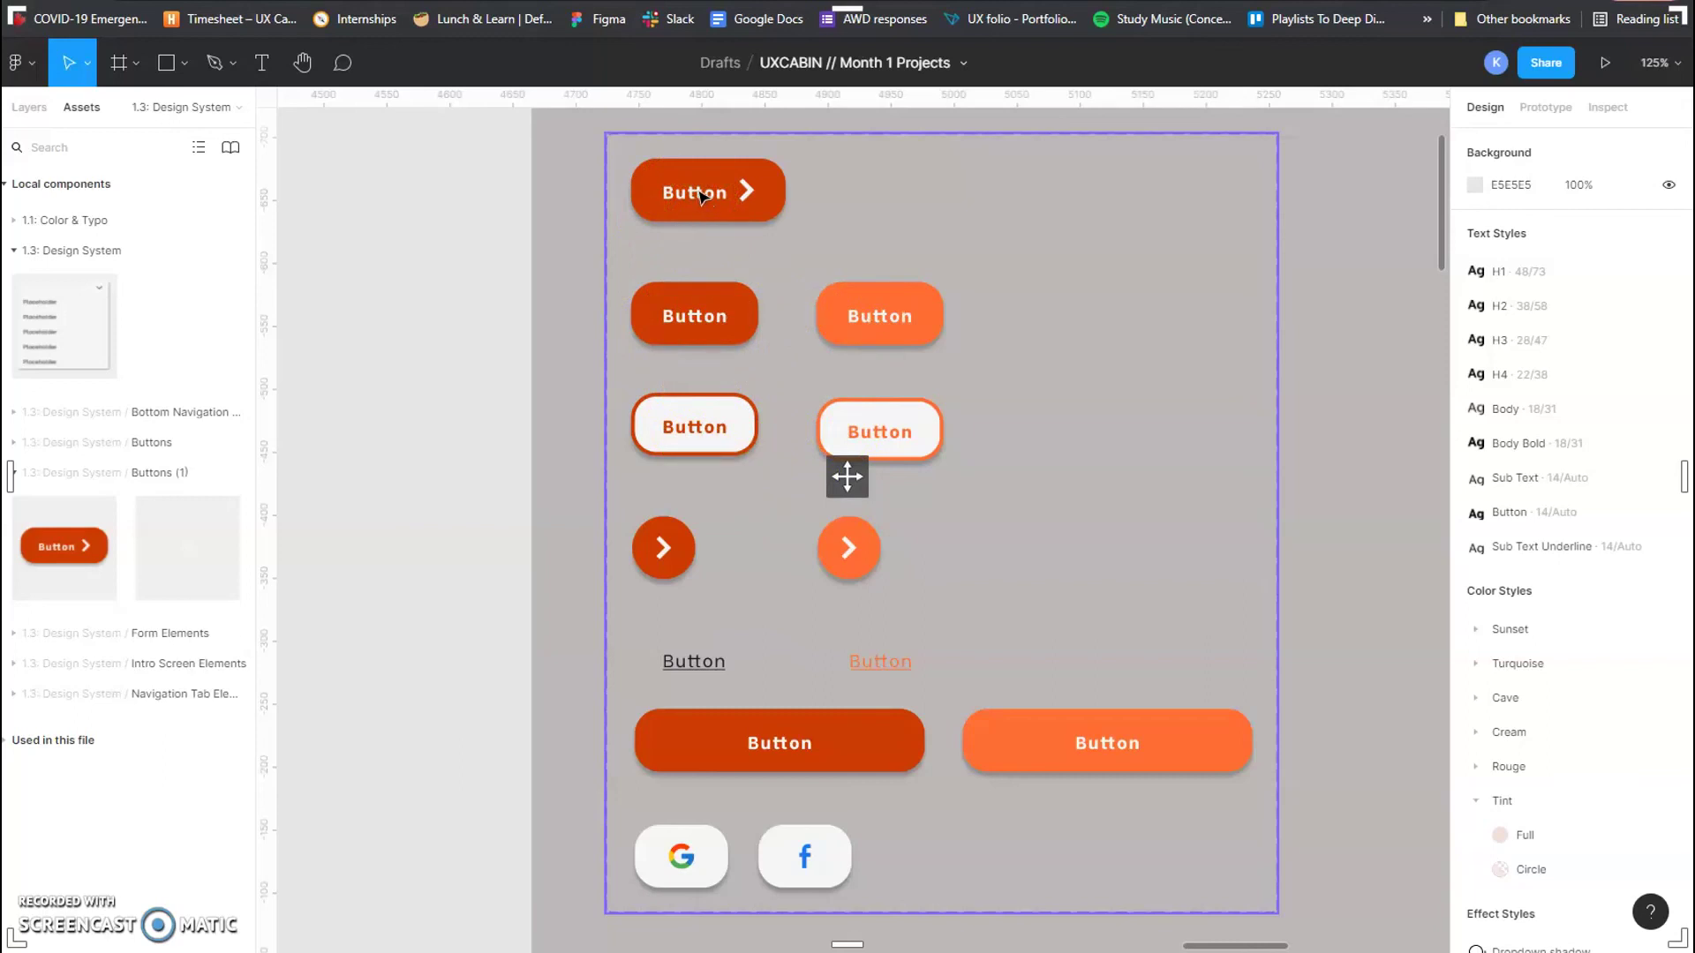
{"action": "double_click", "coordinate": [700, 193]}
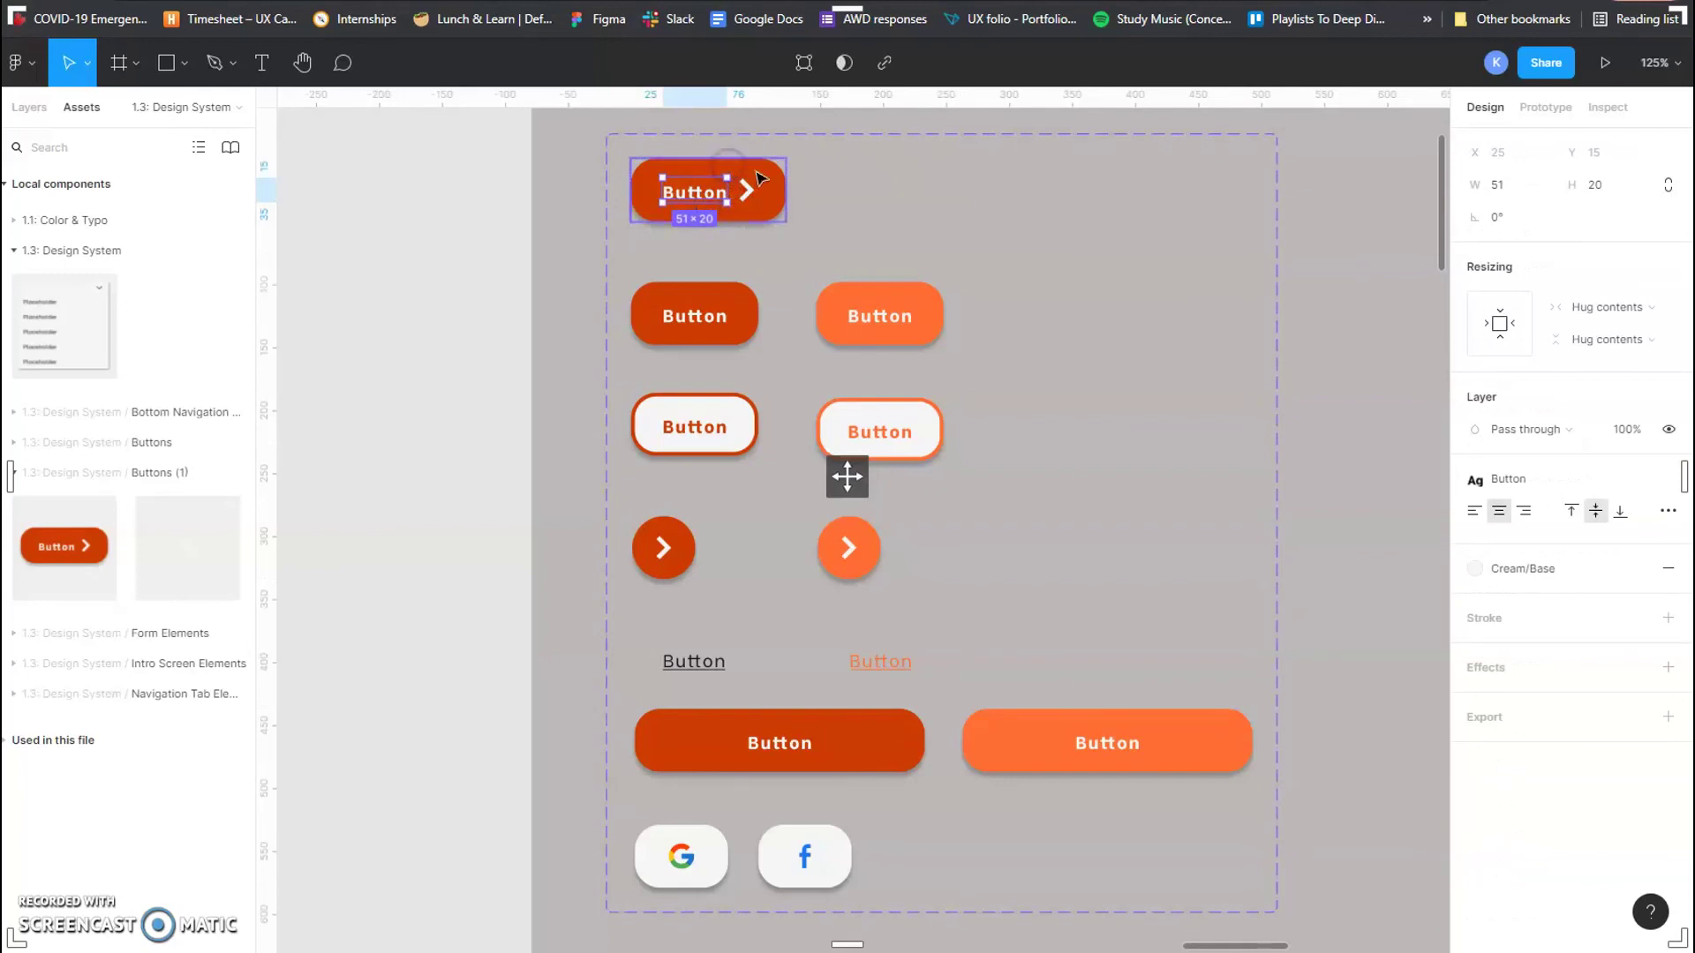
{"action": "left_click", "coordinate": [739, 215]}
{"action": "left_click", "coordinate": [721, 218]}
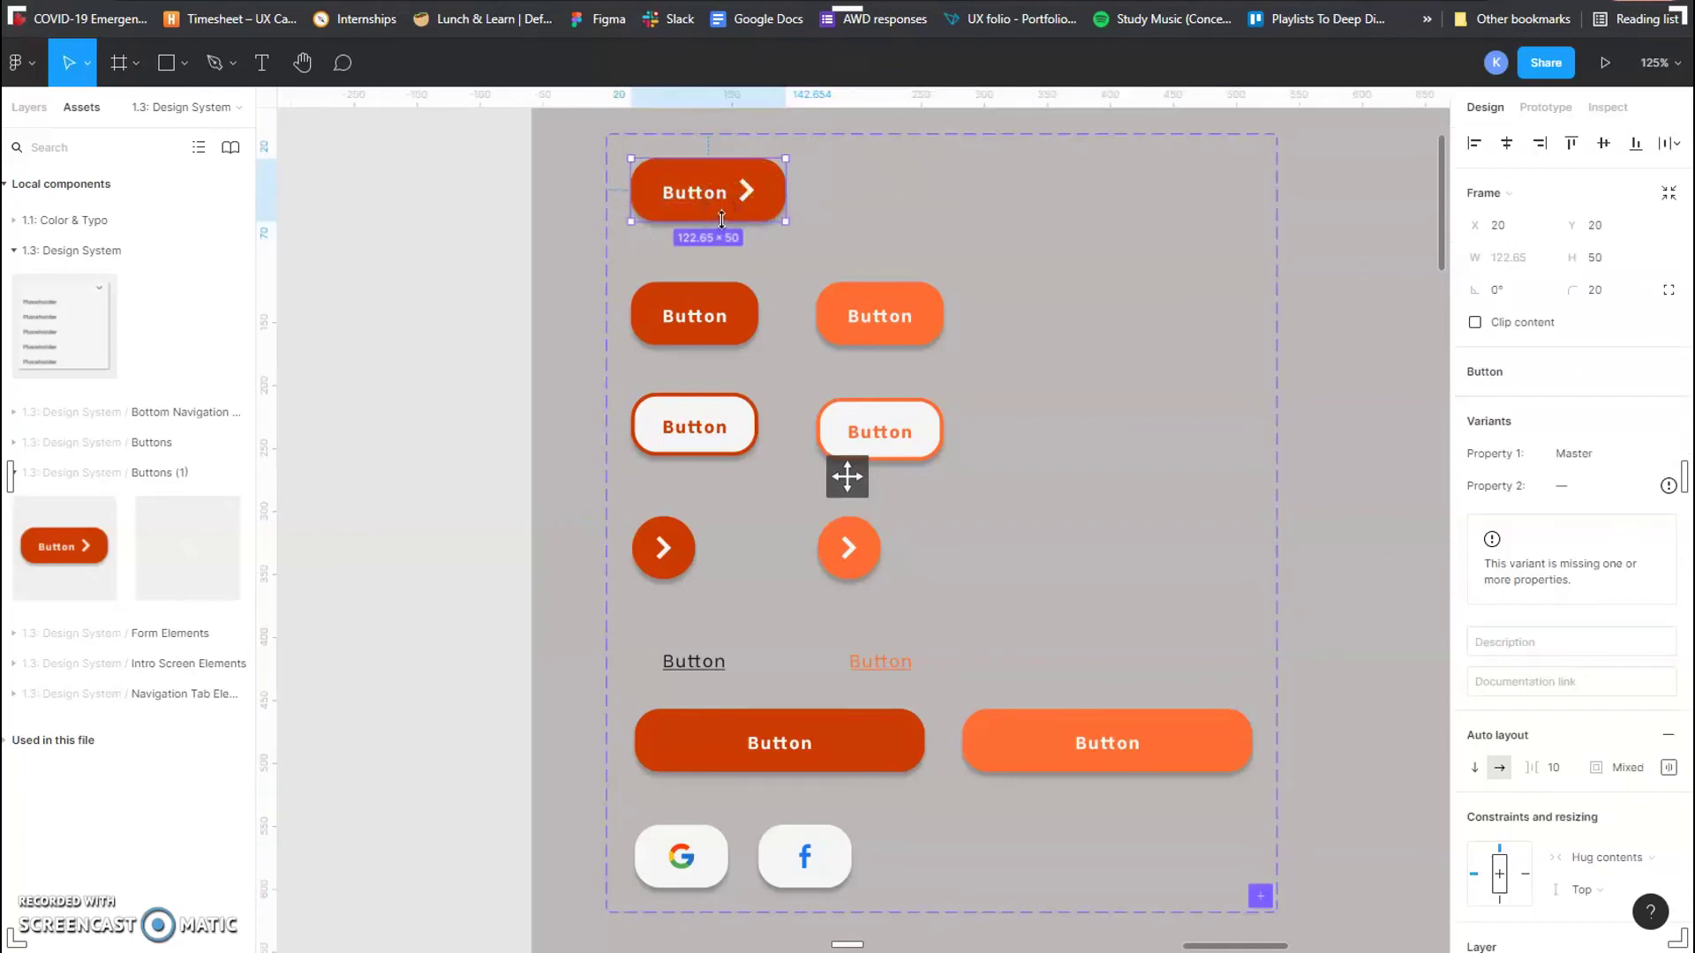
{"action": "left_click_drag", "start_coordinate": [721, 219], "coordinate": [721, 255]}
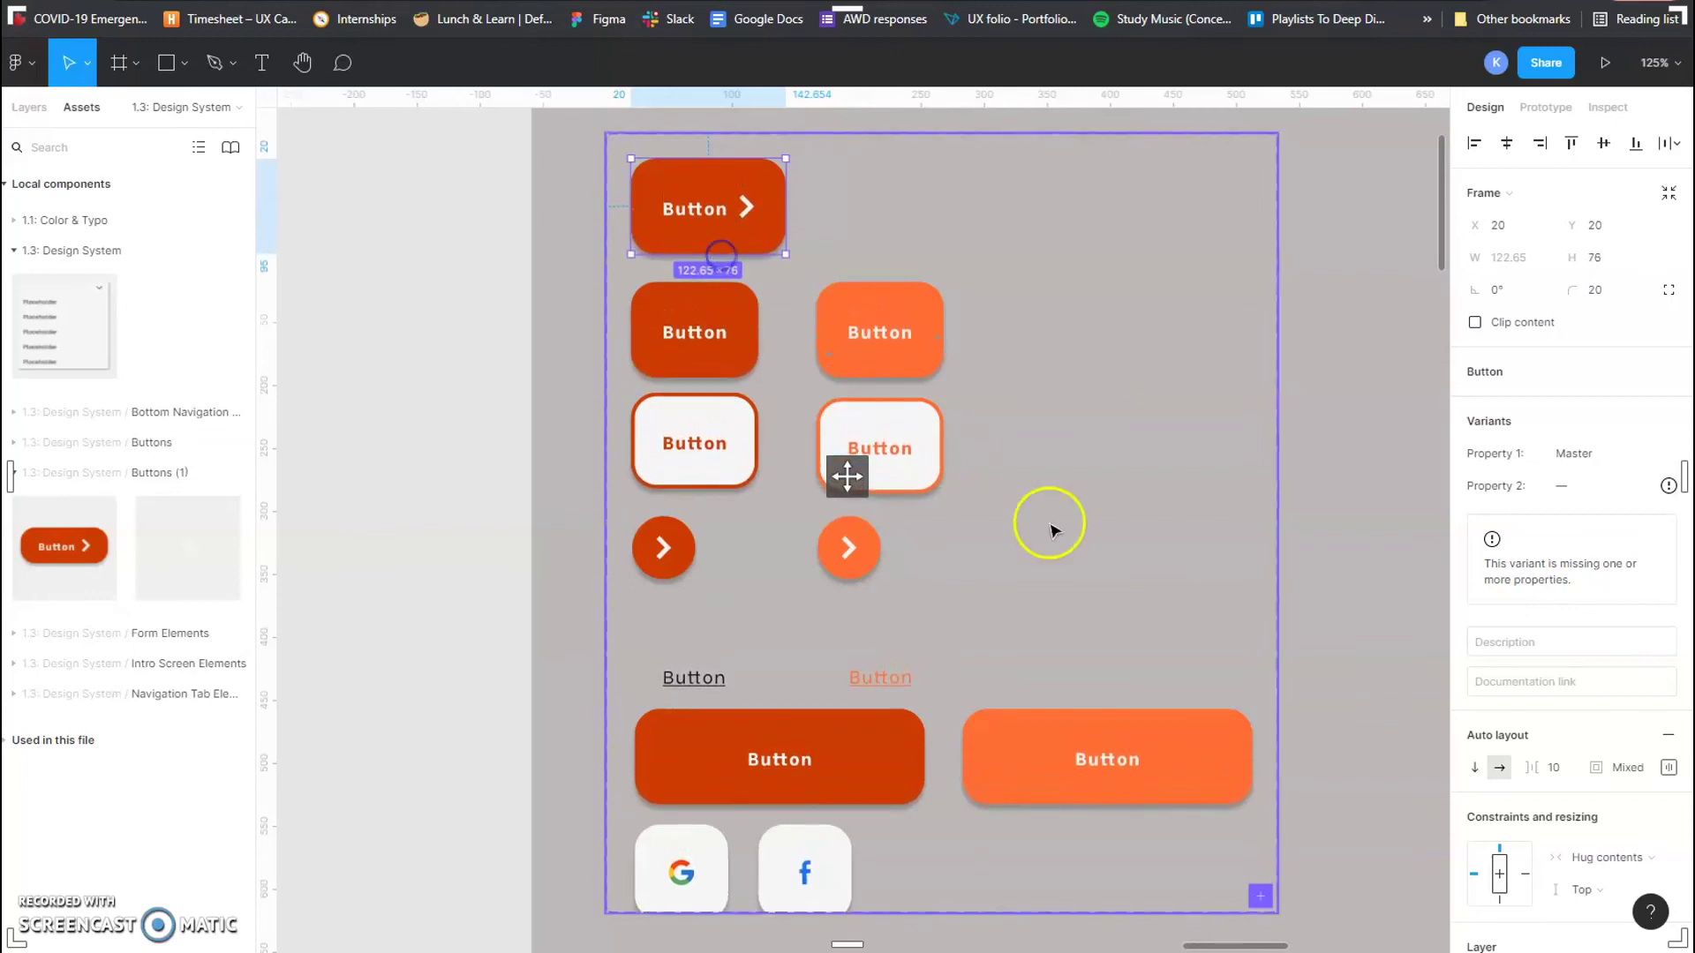
{"action": "scroll", "coordinate": [1053, 529], "scroll_direction": "down", "scroll_amount": 1}
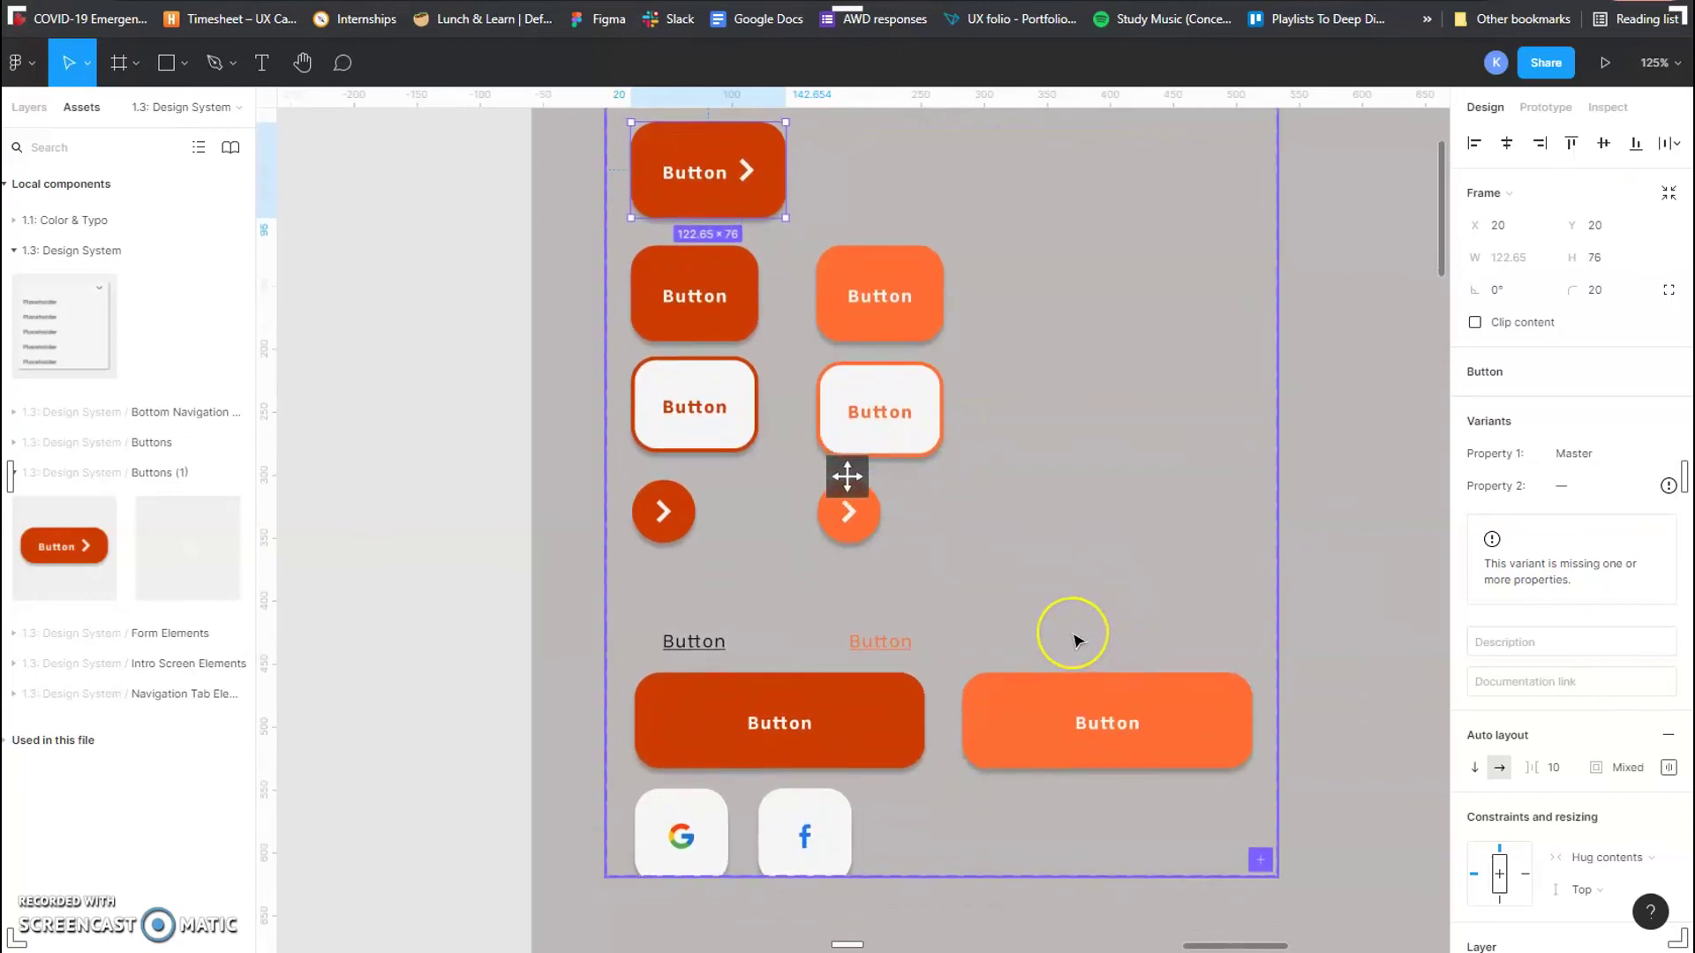